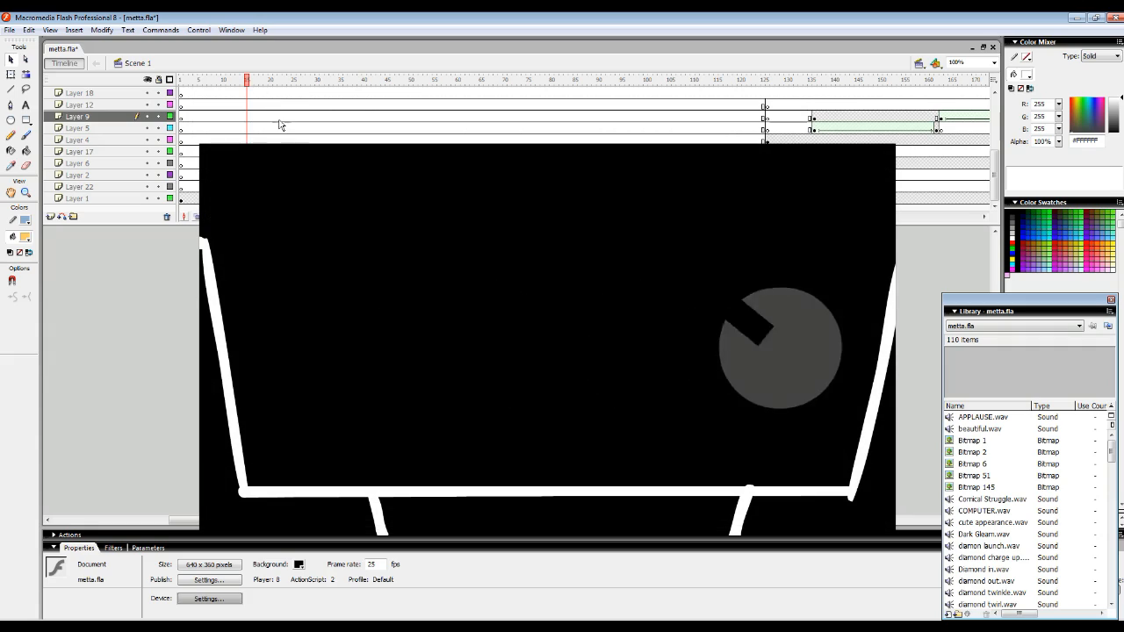
Play the logo intro from about frame 5 and stop at frame 40.
click(307, 81)
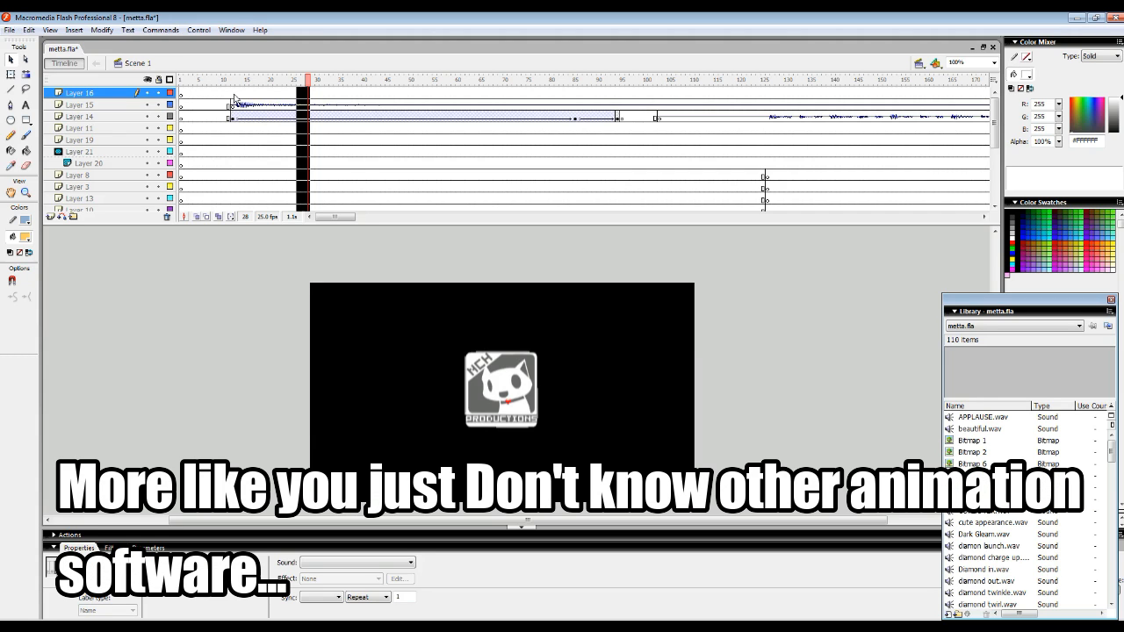
click(206, 94)
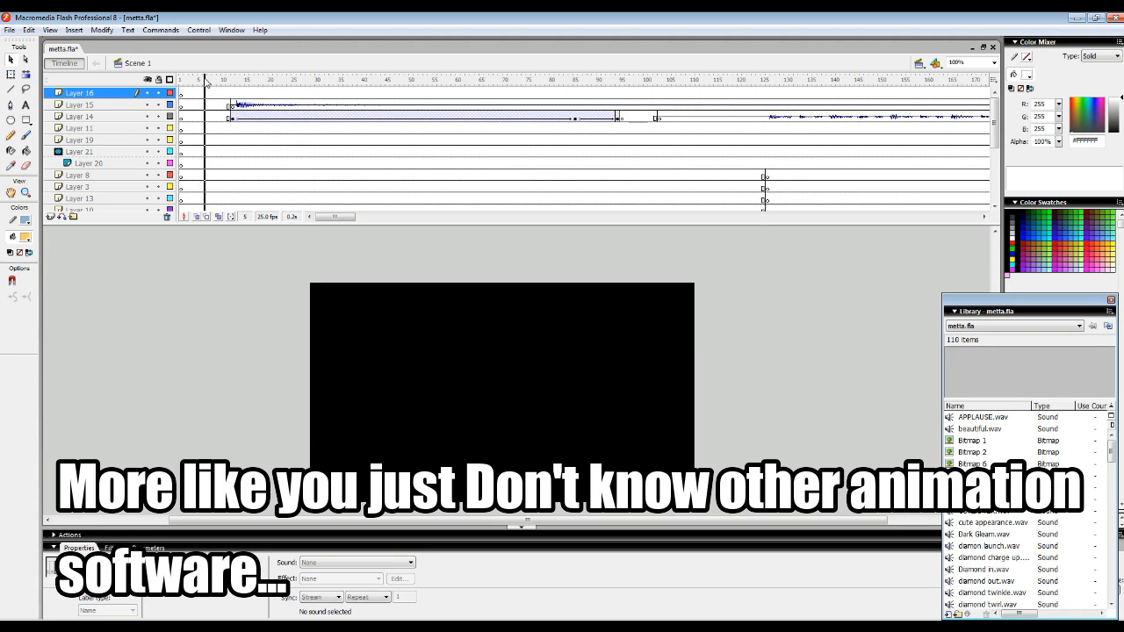
key(Return)
drag(304, 155, 364, 50)
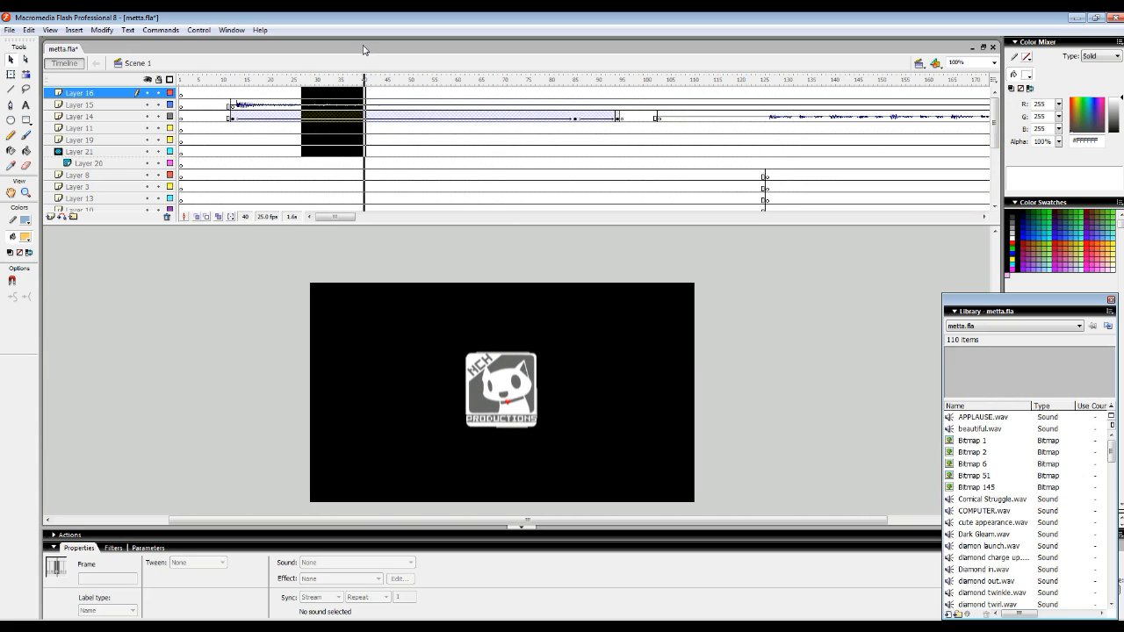
Play the animation from frame 7 at 50% stage zoom, with the timeline enlarged to show more layers.
click(25, 193)
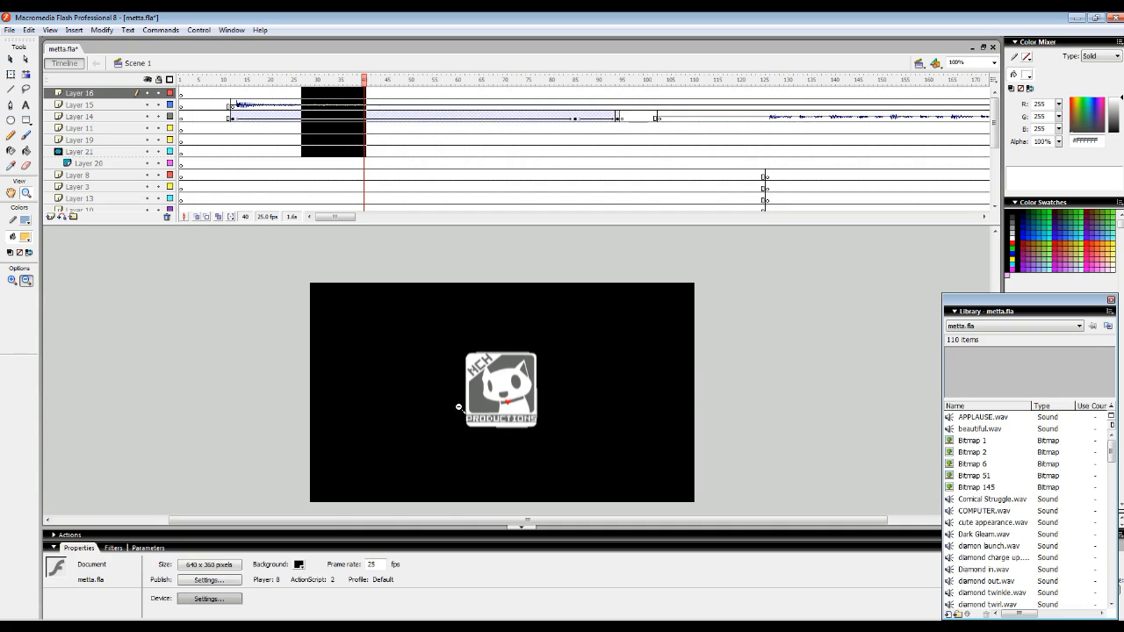
click(503, 400)
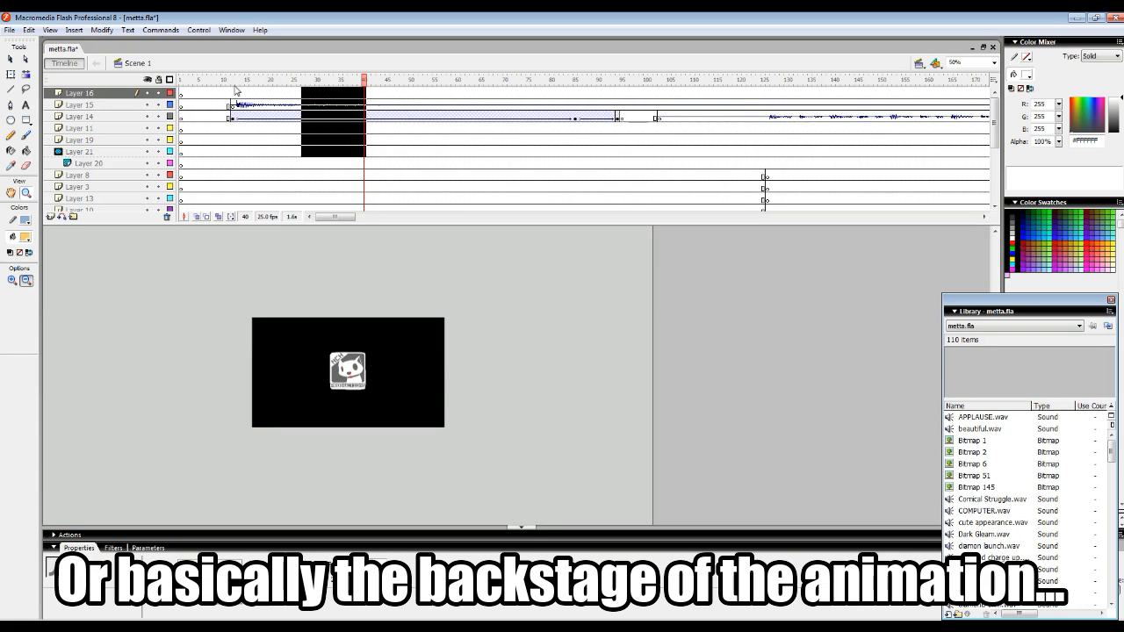
click(209, 81)
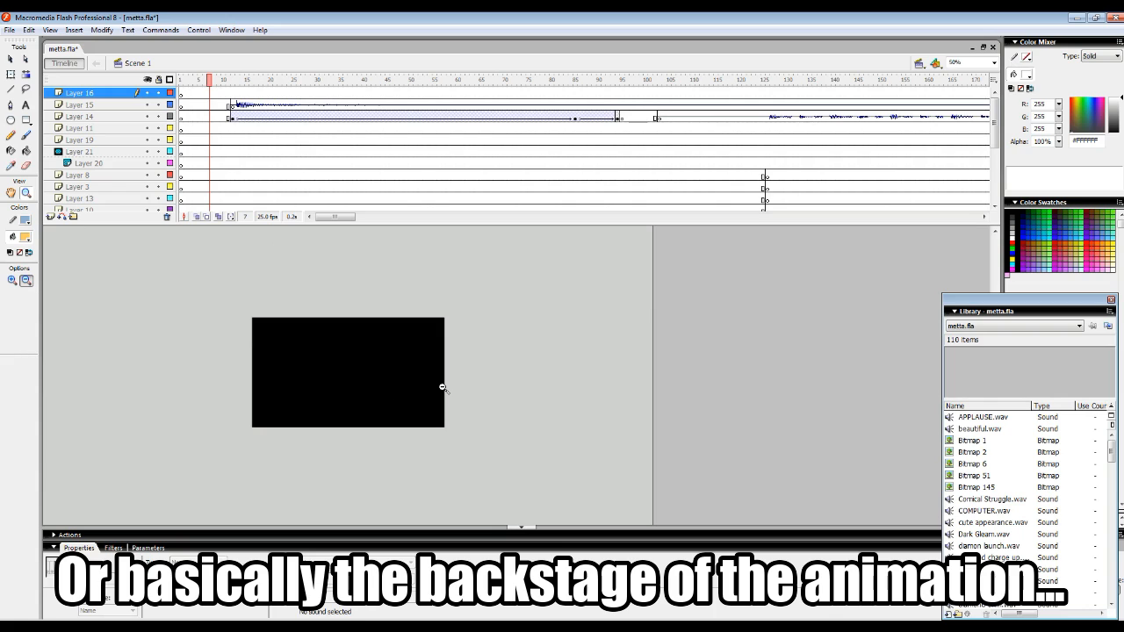
key(Return)
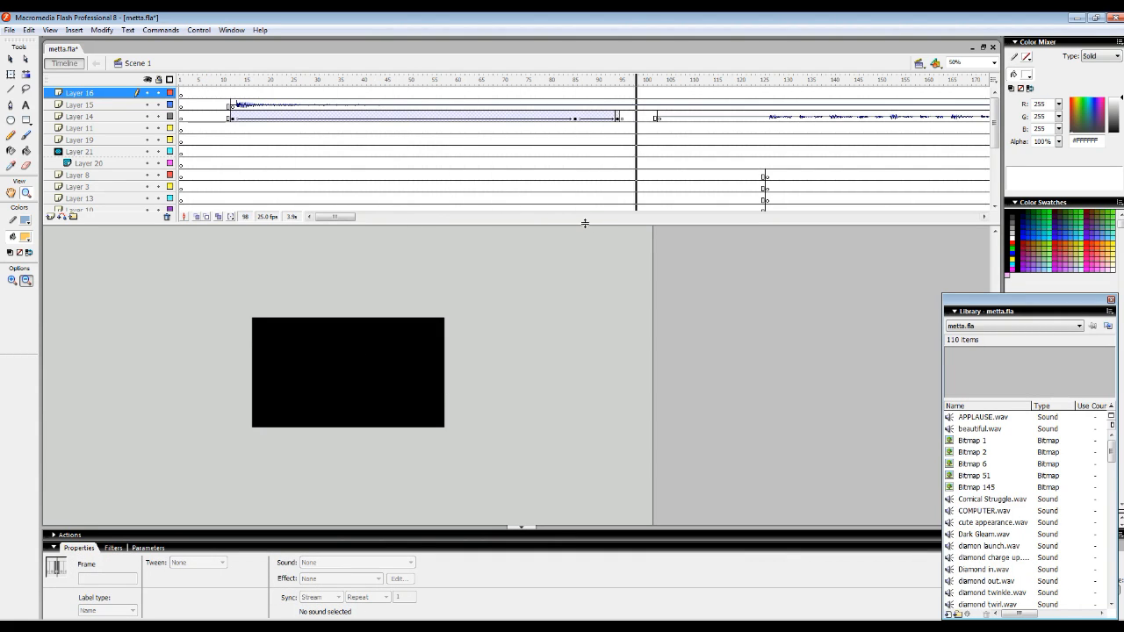
drag(738, 225, 740, 293)
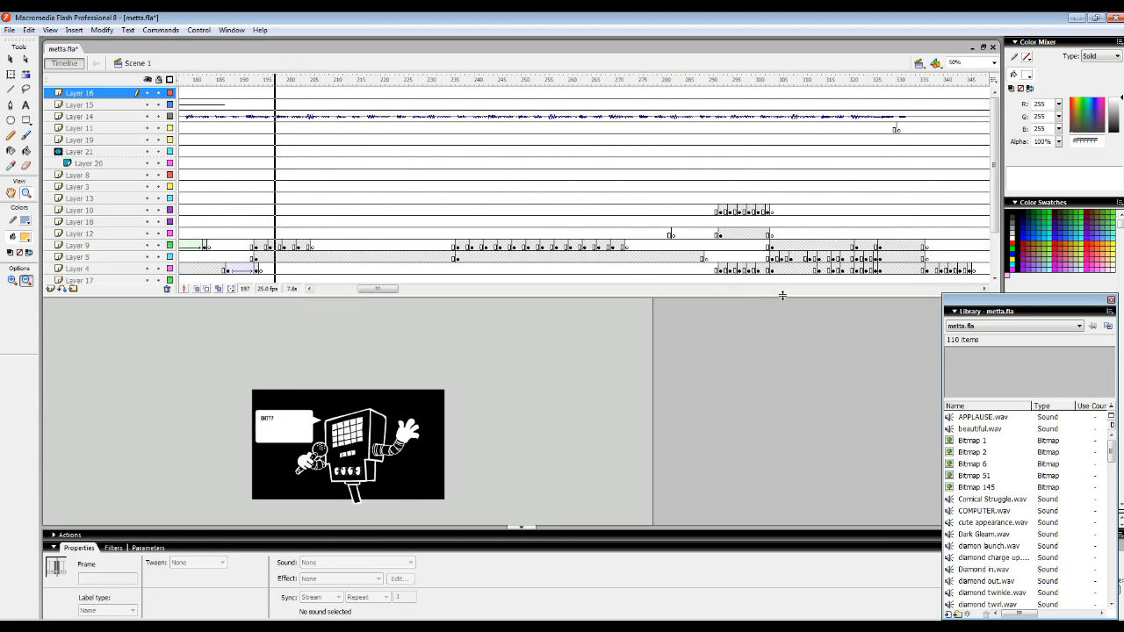
scroll(981, 176, down, 5)
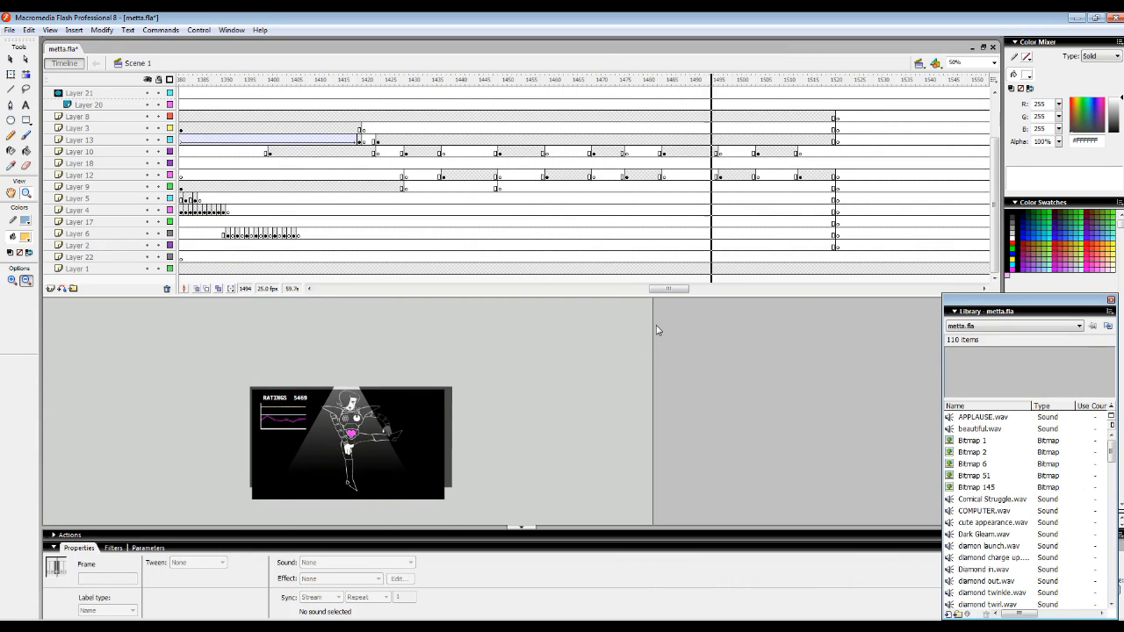
click(882, 151)
Go back to the dialogue box scene before frame 185 and scrub its text reveal at 100% stage zoom.
drag(680, 290, 363, 289)
drag(298, 78, 479, 90)
drag(565, 90, 578, 101)
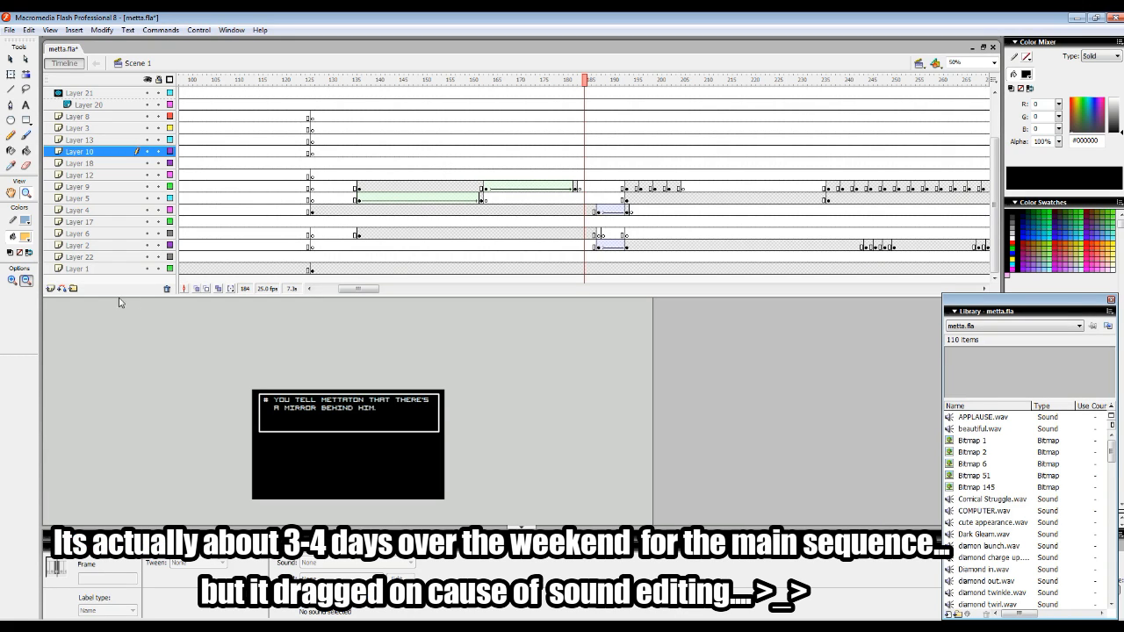
click(387, 417)
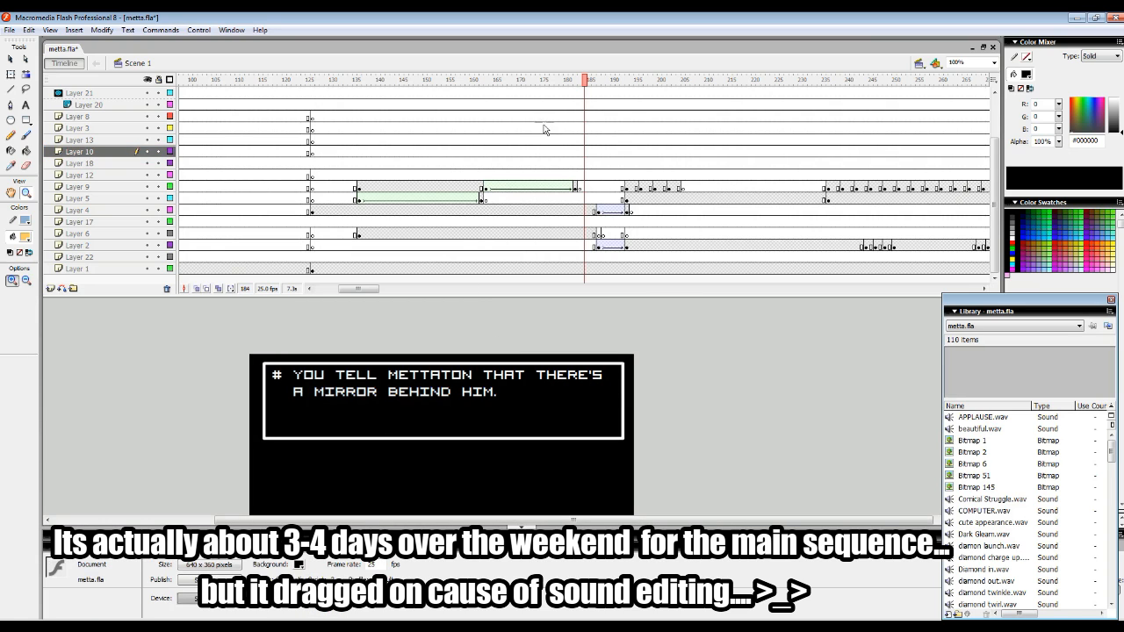
mouse_move(571, 82)
mouse_down()
mouse_move(456, 81)
mouse_move(561, 84)
mouse_up()
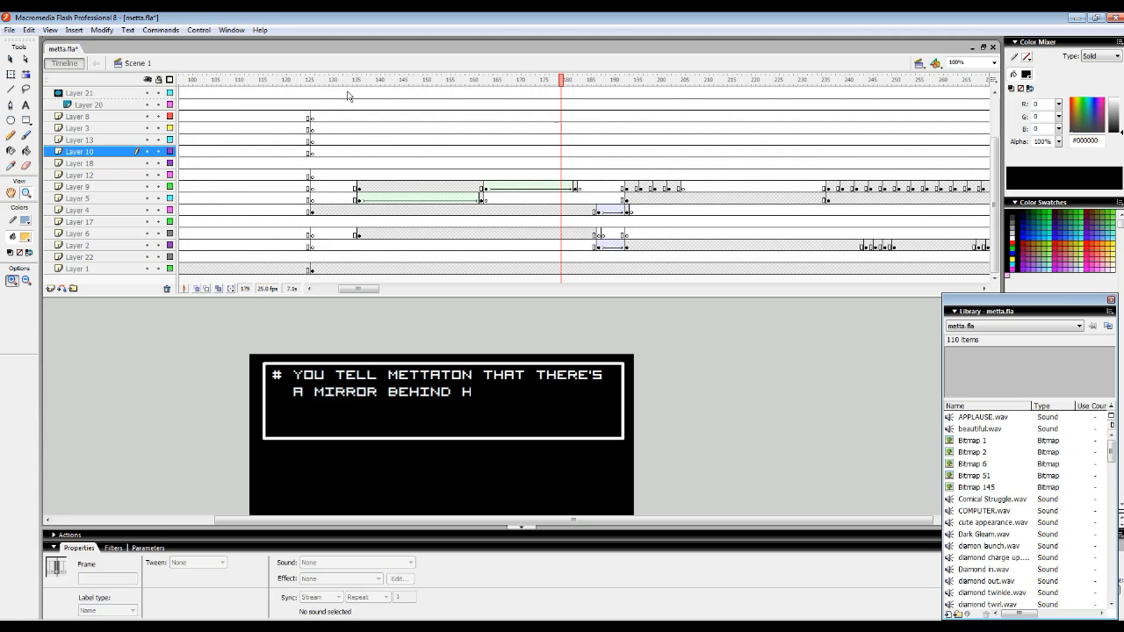
drag(351, 82, 563, 104)
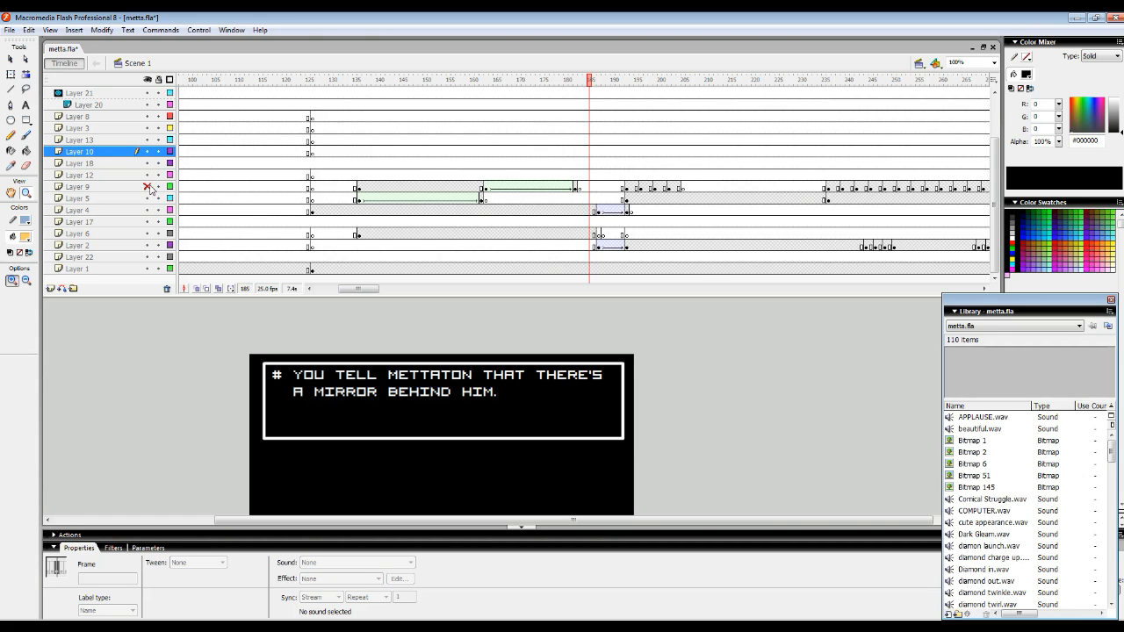
Hide Layer 9 and Layer 5, and inspect the box on Layer 4 and the text on Layer 6.
drag(423, 94, 375, 128)
drag(434, 211, 439, 307)
click(388, 234)
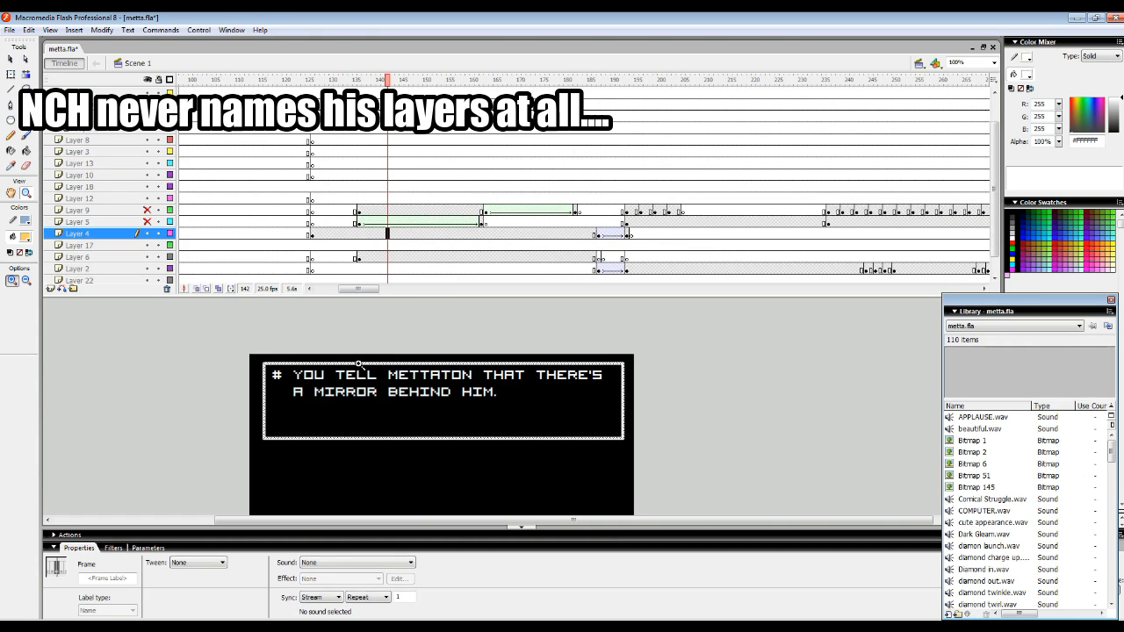
click(10, 60)
click(362, 257)
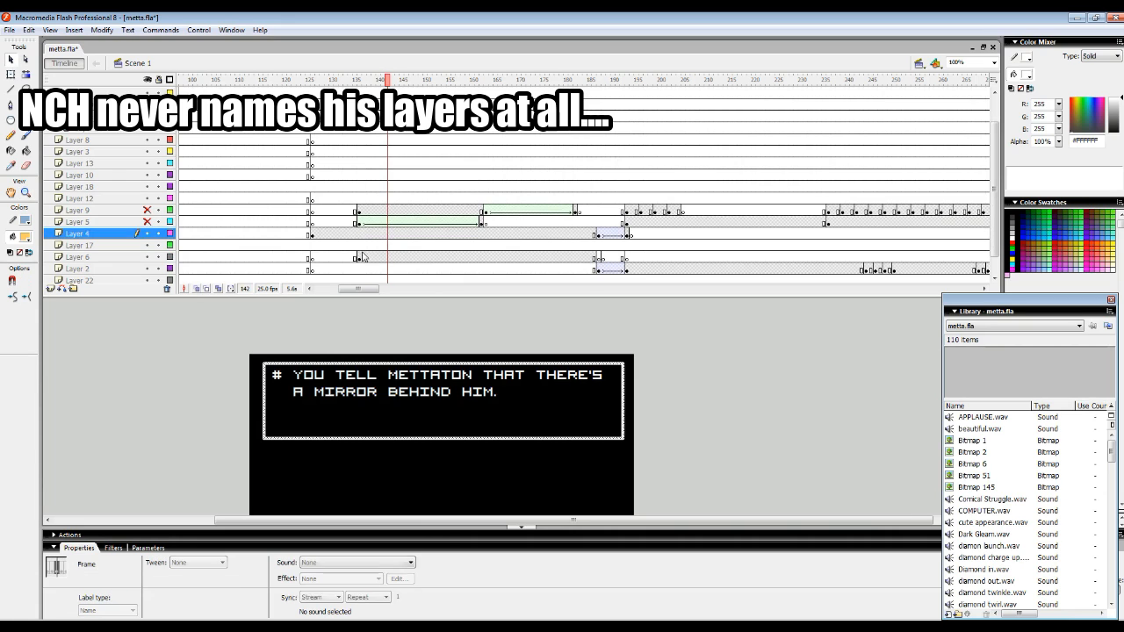
click(323, 380)
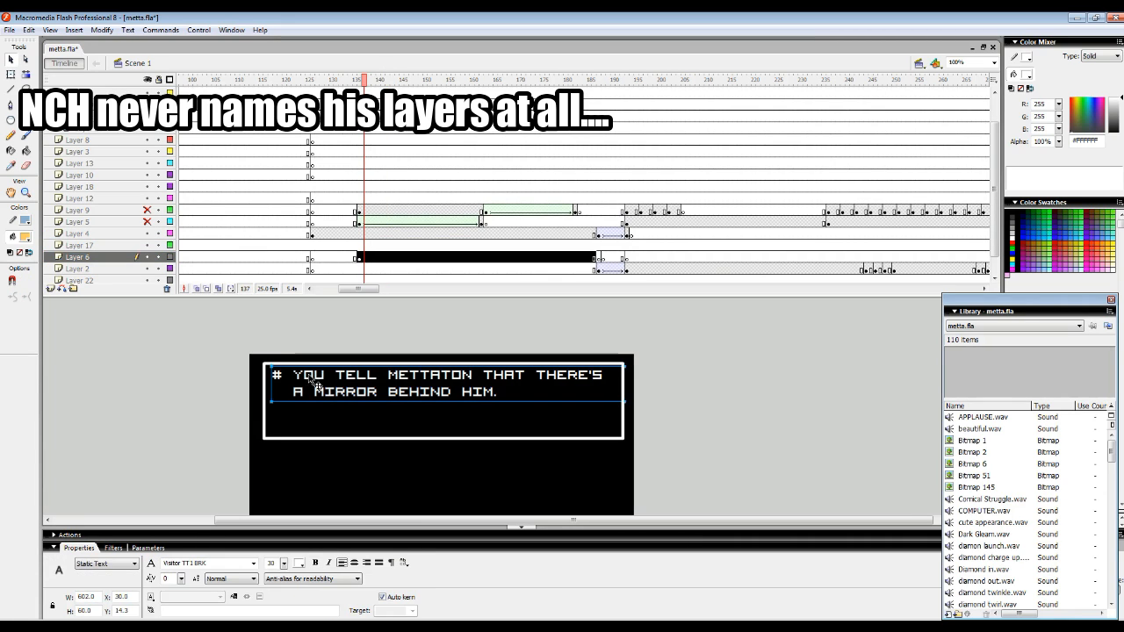
Show Layer 5 and examine its cover shape over the first text line and the tween's keyframes.
click(147, 222)
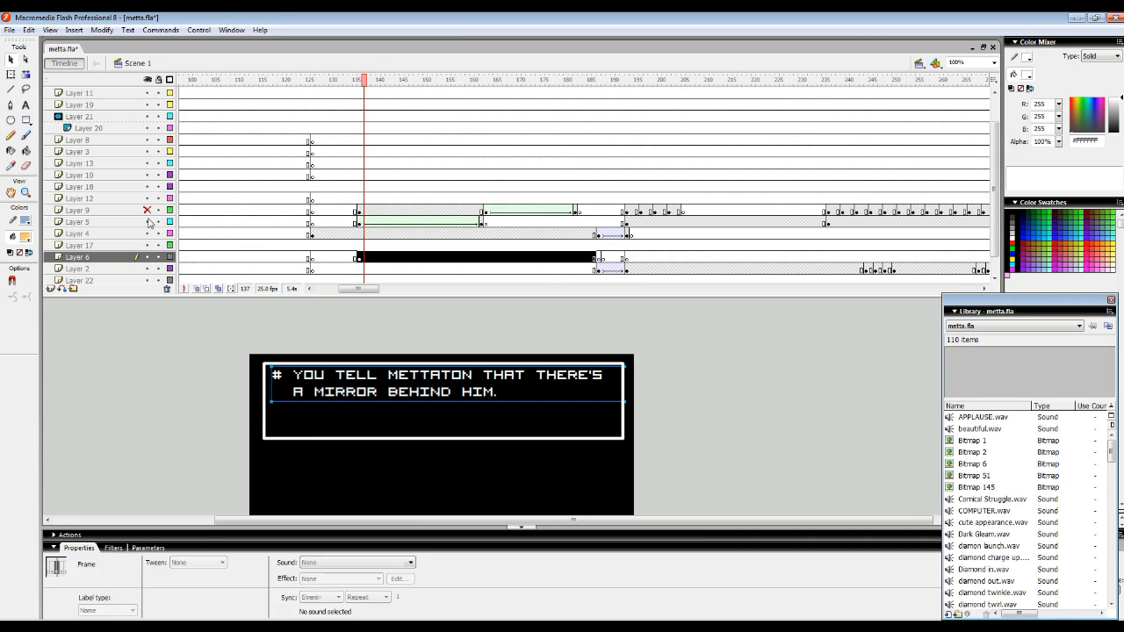
key(comma)
click(325, 377)
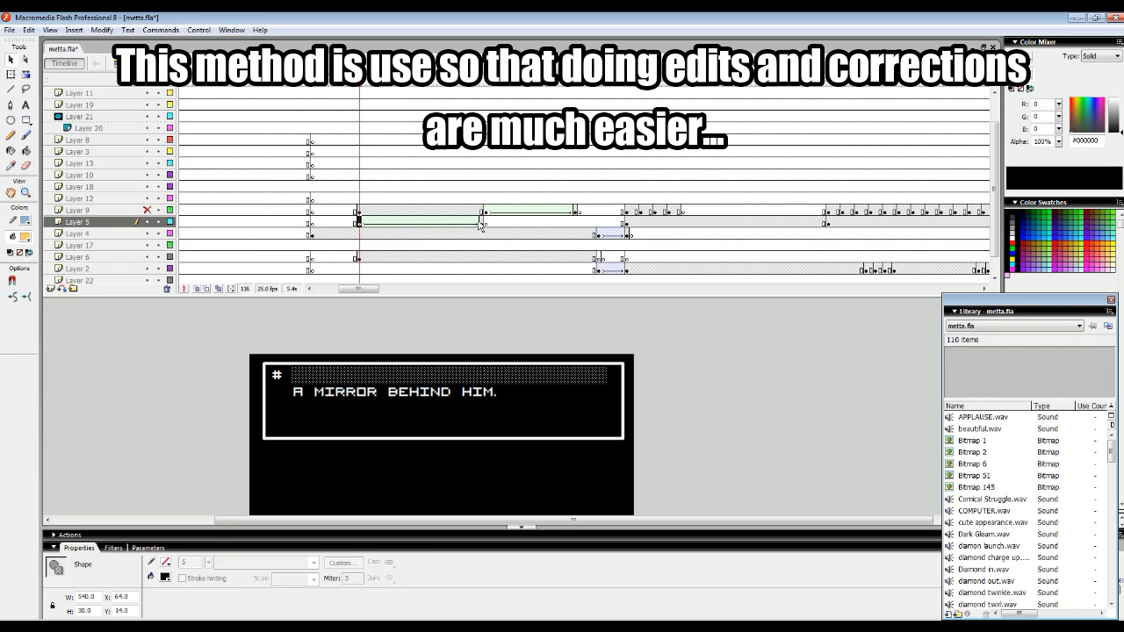
click(480, 223)
click(359, 223)
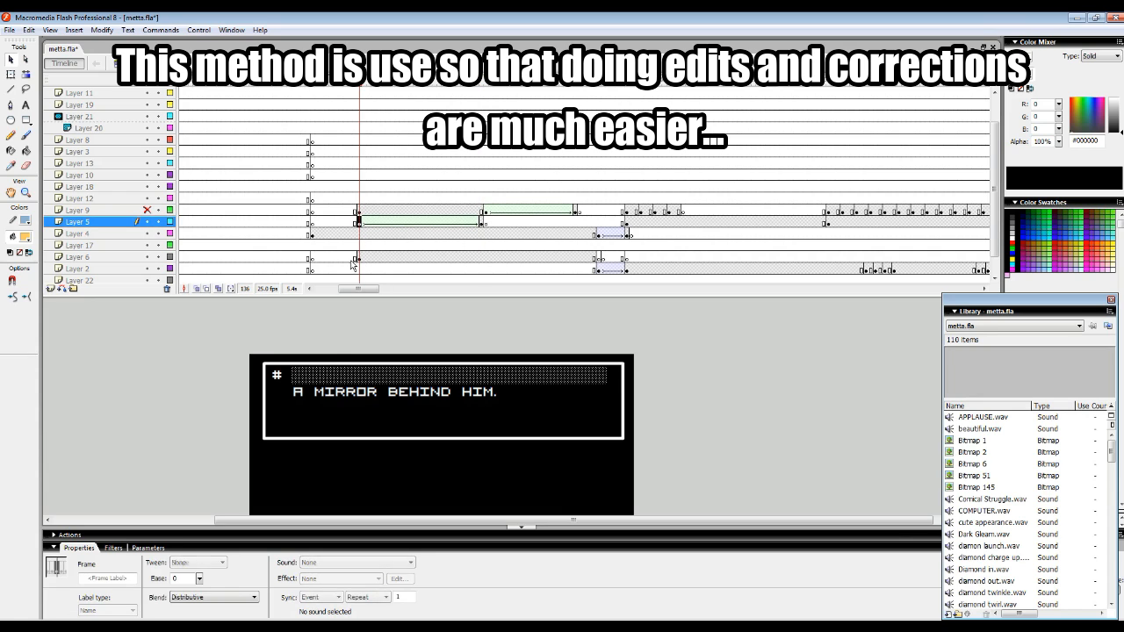
Copy Layer 5's cover rectangle into a new keyframe at frame 136 of Layer 18 and place it above the dialogue box.
right_click(328, 376)
click(344, 397)
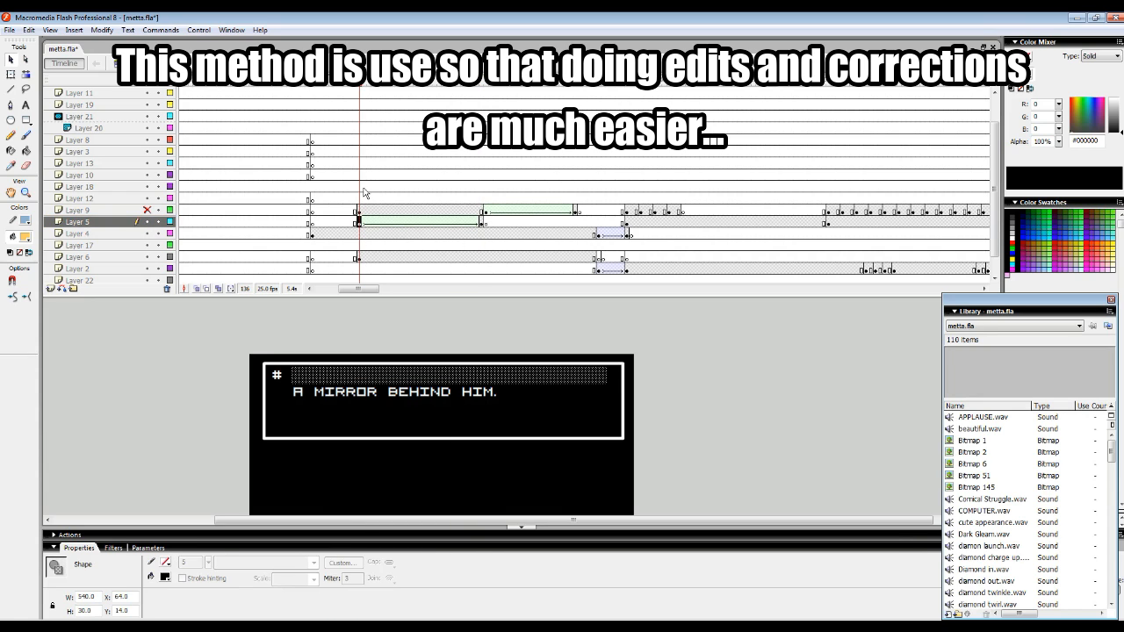
right_click(365, 185)
click(390, 243)
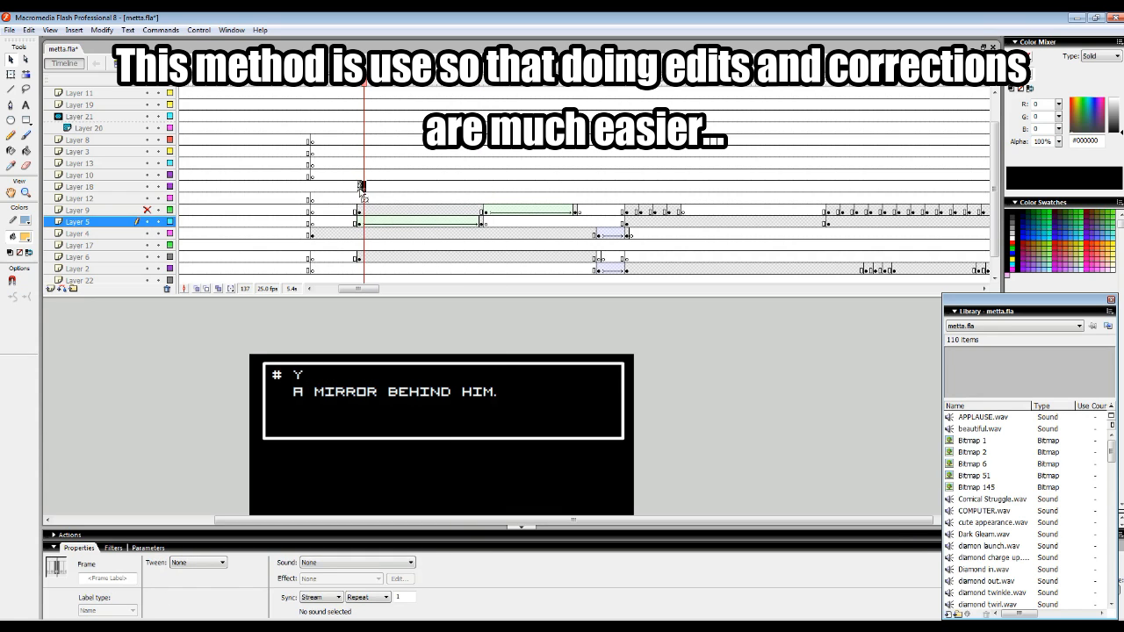
click(359, 187)
click(344, 326)
right_click(343, 325)
click(360, 351)
drag(487, 419, 413, 339)
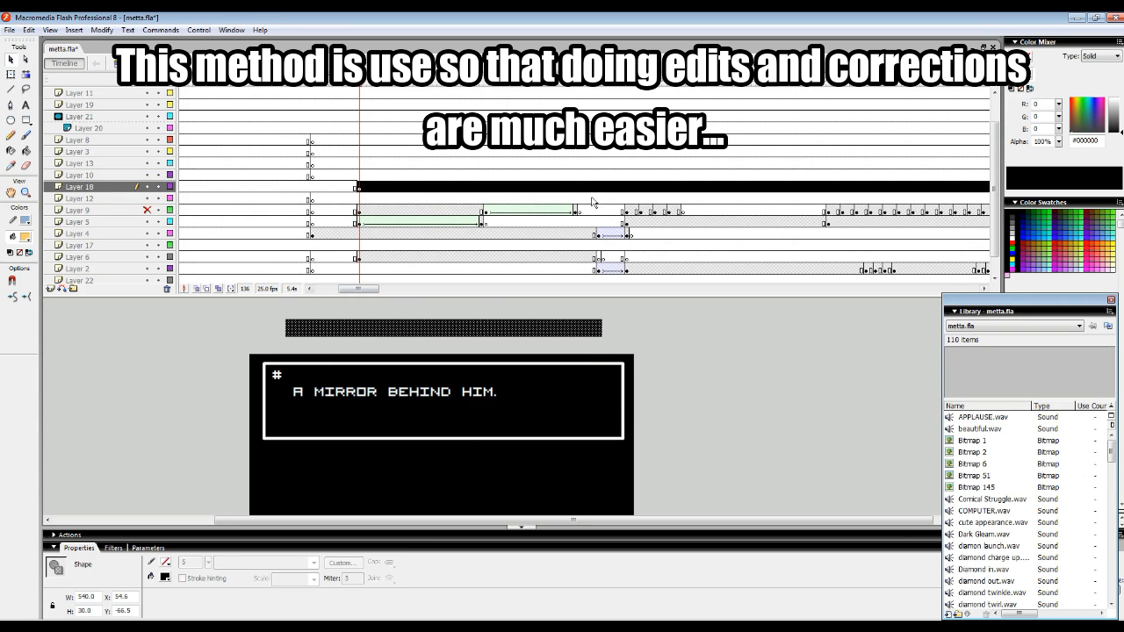
Insert a keyframe at frame 162 on Layer 18 and reduce its rectangle to a small piece at the right end.
click(481, 186)
right_click(481, 186)
click(514, 244)
click(305, 330)
drag(281, 314, 588, 343)
key(Delete)
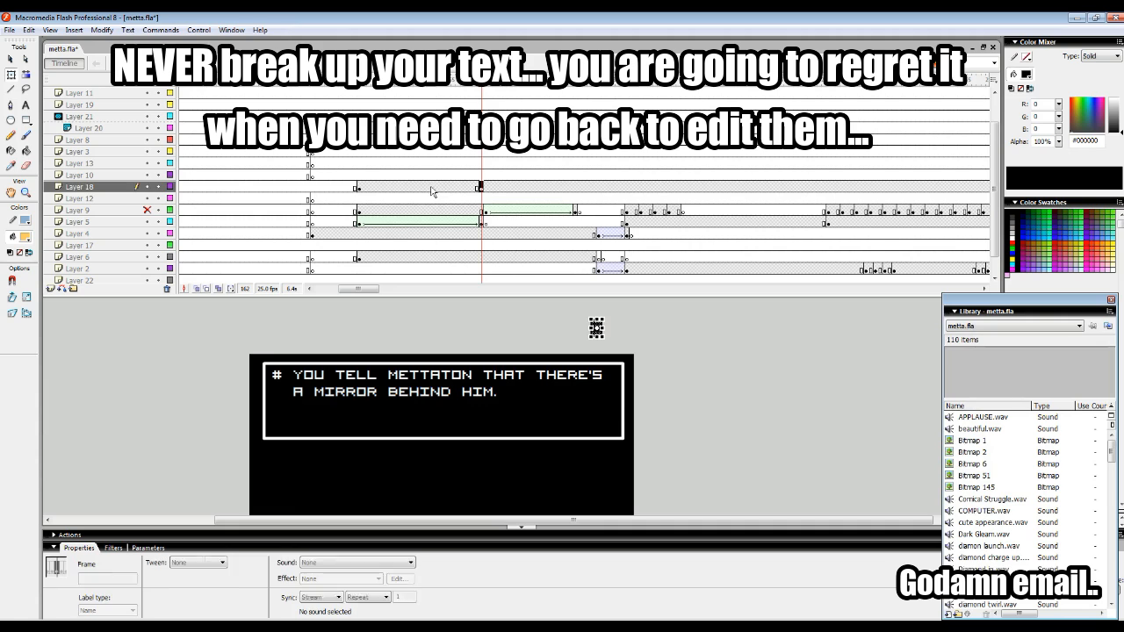
Apply a Shape tween between Layer 18's two keyframes and preview the shrinking rectangle.
click(430, 188)
click(200, 563)
click(204, 588)
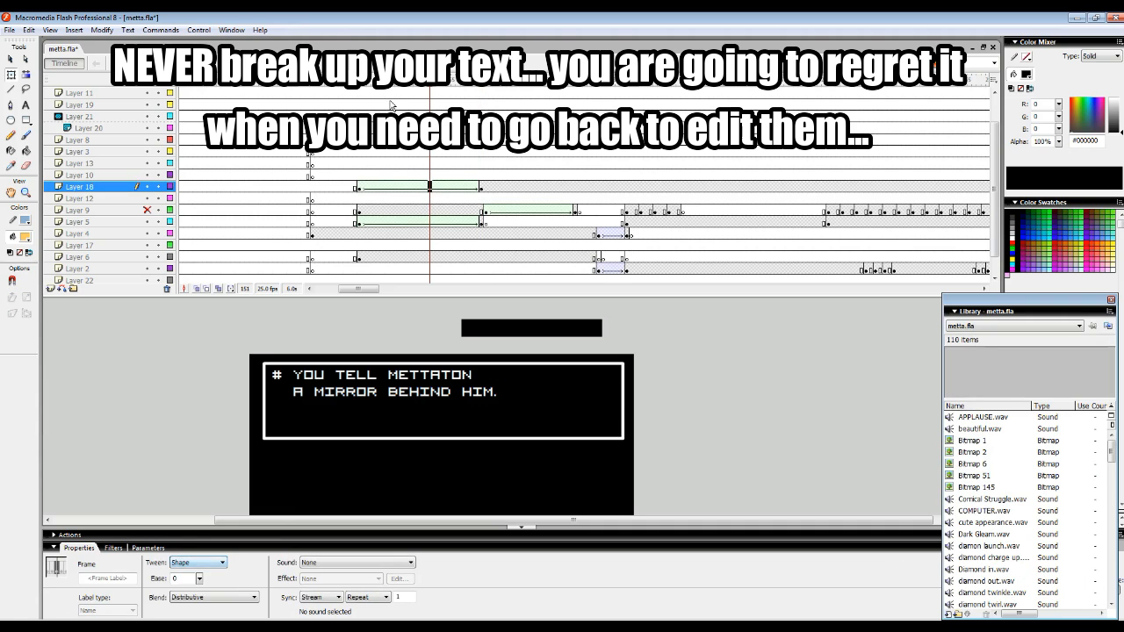
key(Return)
mouse_move(467, 106)
mouse_down()
mouse_move(491, 105)
mouse_move(345, 105)
mouse_move(467, 106)
mouse_up()
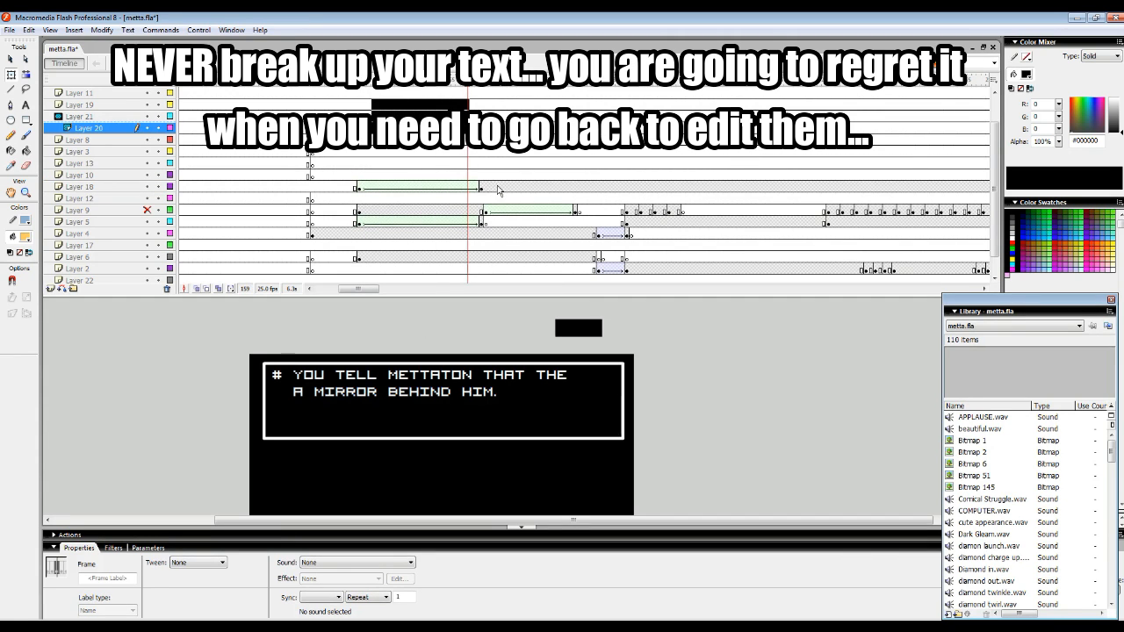
Insert a blank keyframe at frame 163 on Layer 18, then clear the demonstration rectangle's frames.
right_click(489, 195)
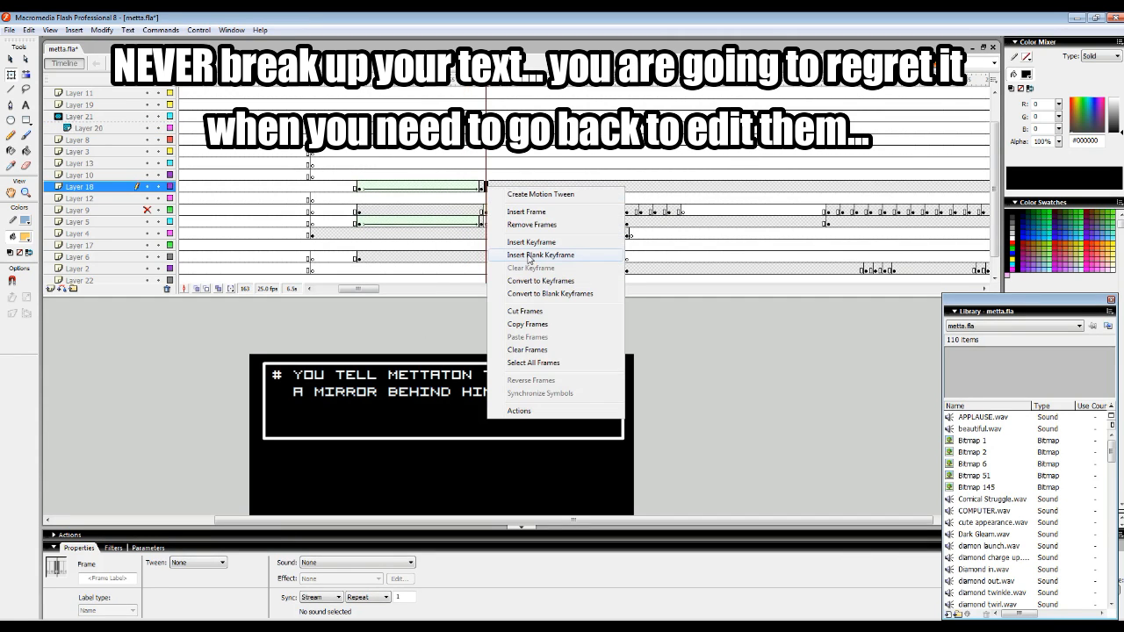
click(529, 256)
drag(358, 192, 500, 189)
right_click(478, 188)
click(524, 275)
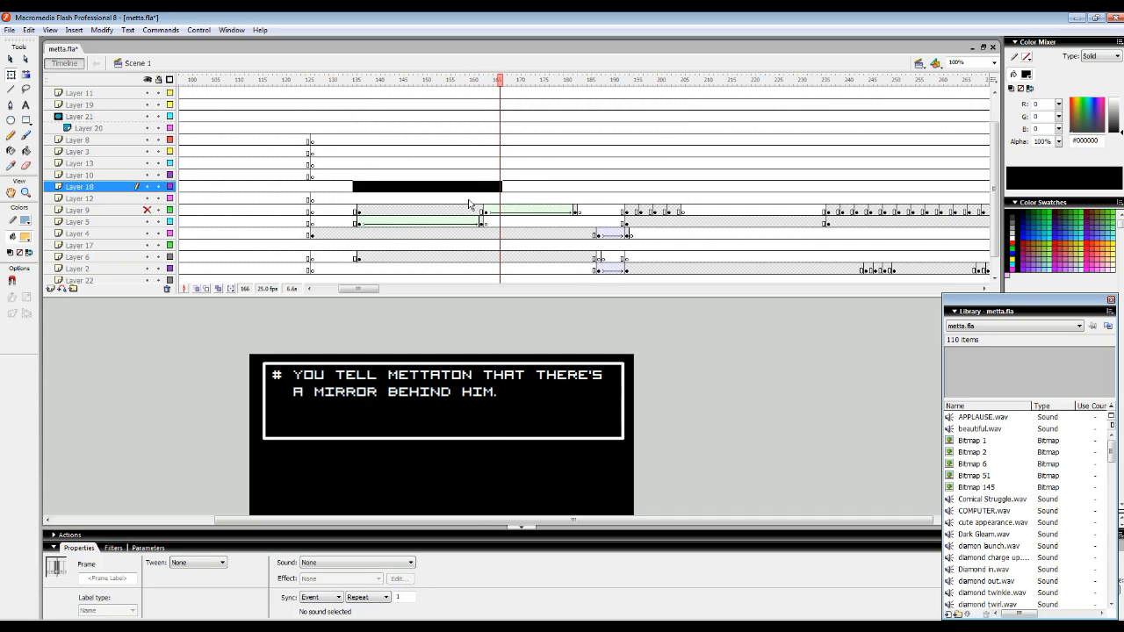
Show Layer 9 and compare its cover shape with the one on Layer 5 at frame 136.
drag(463, 175, 369, 175)
click(360, 211)
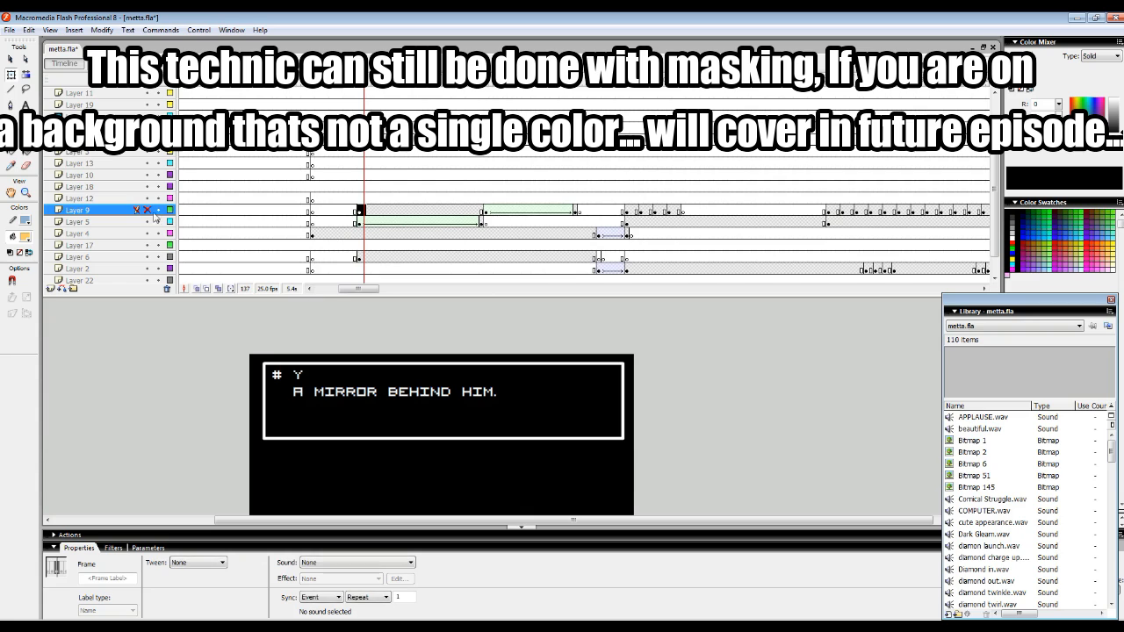
click(358, 211)
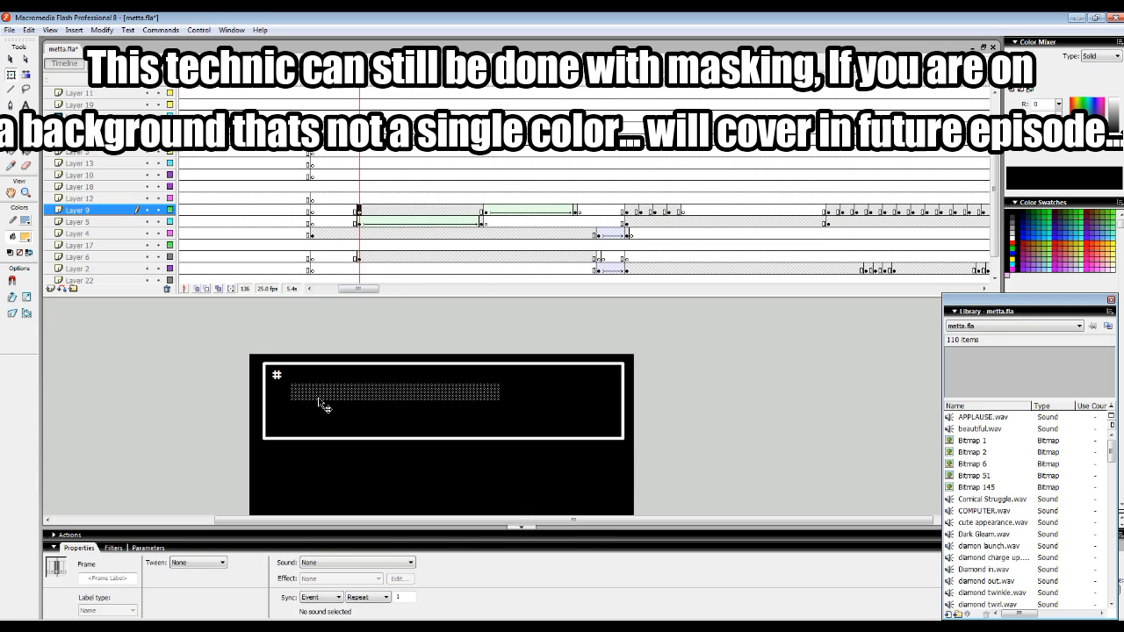
click(359, 222)
click(359, 211)
click(358, 222)
click(360, 214)
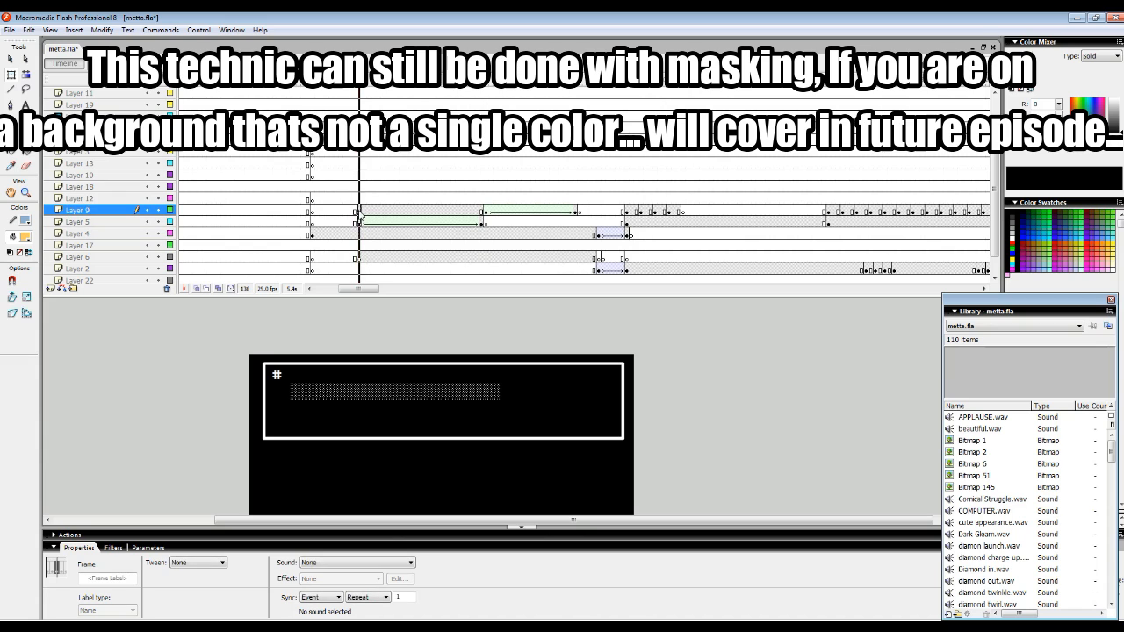
shift+click(360, 222)
Scrub the two-line text reveal from frame 136 to 183 and open the dialogue text on Layer 6 for editing.
drag(360, 88, 584, 89)
click(492, 210)
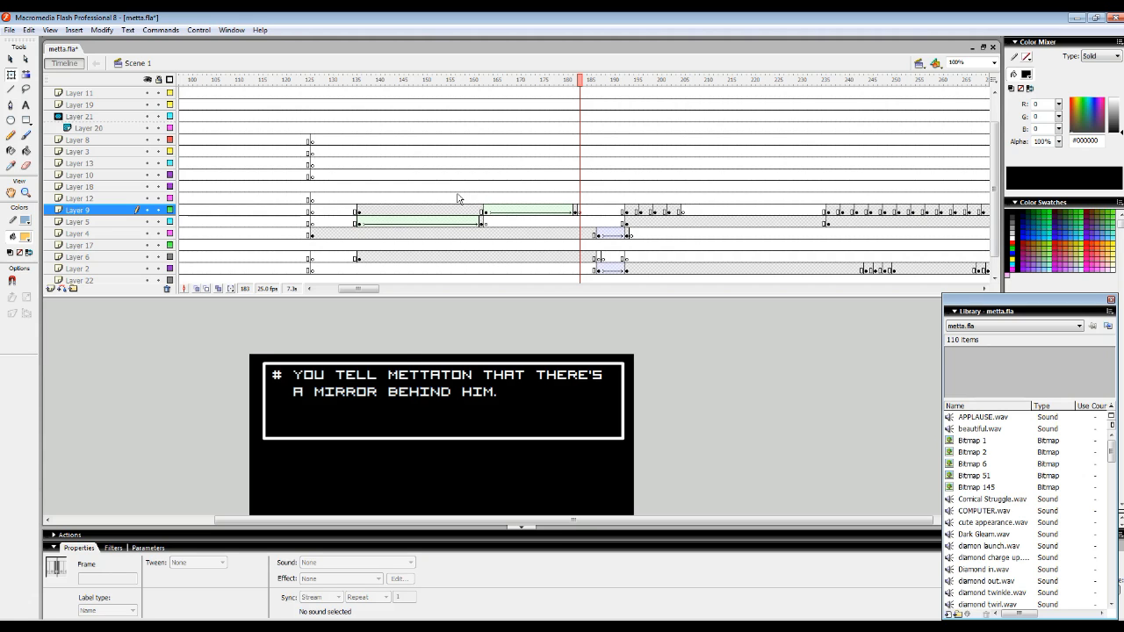
double_click(318, 377)
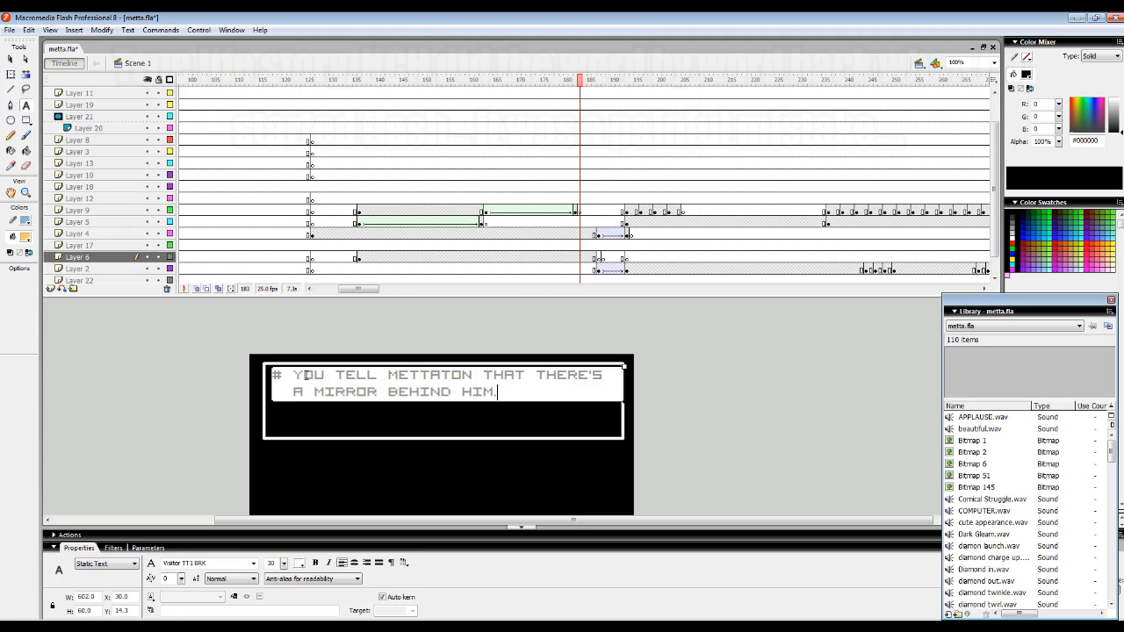
Go to frame 204 and examine the cover shape over the speech bubble's second line at 200% zoom.
drag(565, 83, 669, 84)
key(period)
scroll(992, 146, down, 1)
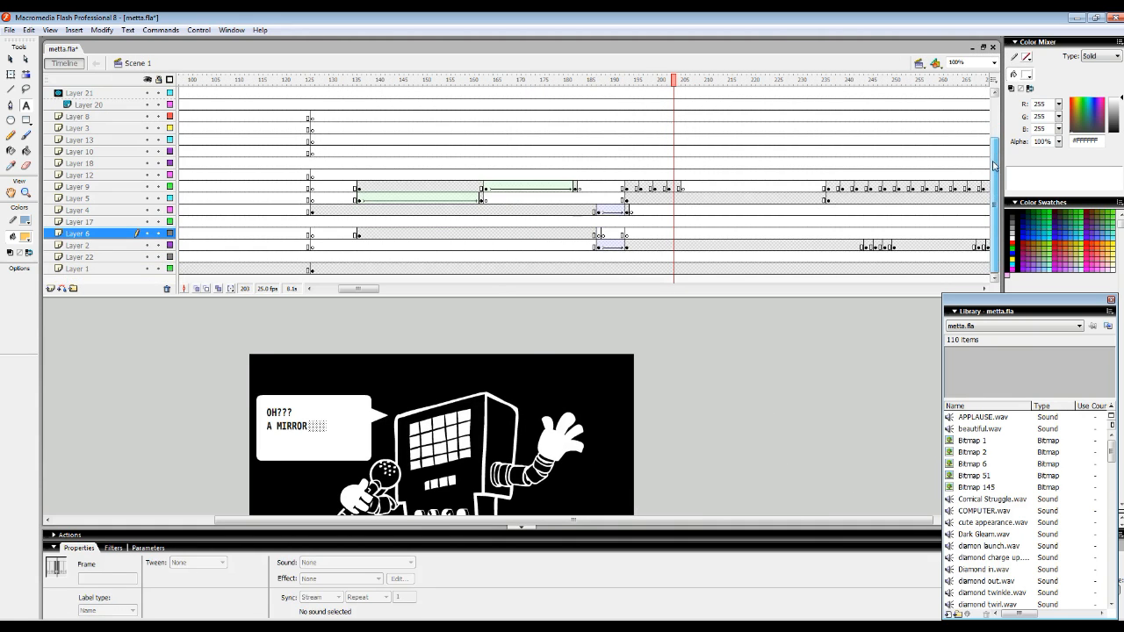
drag(648, 79, 678, 150)
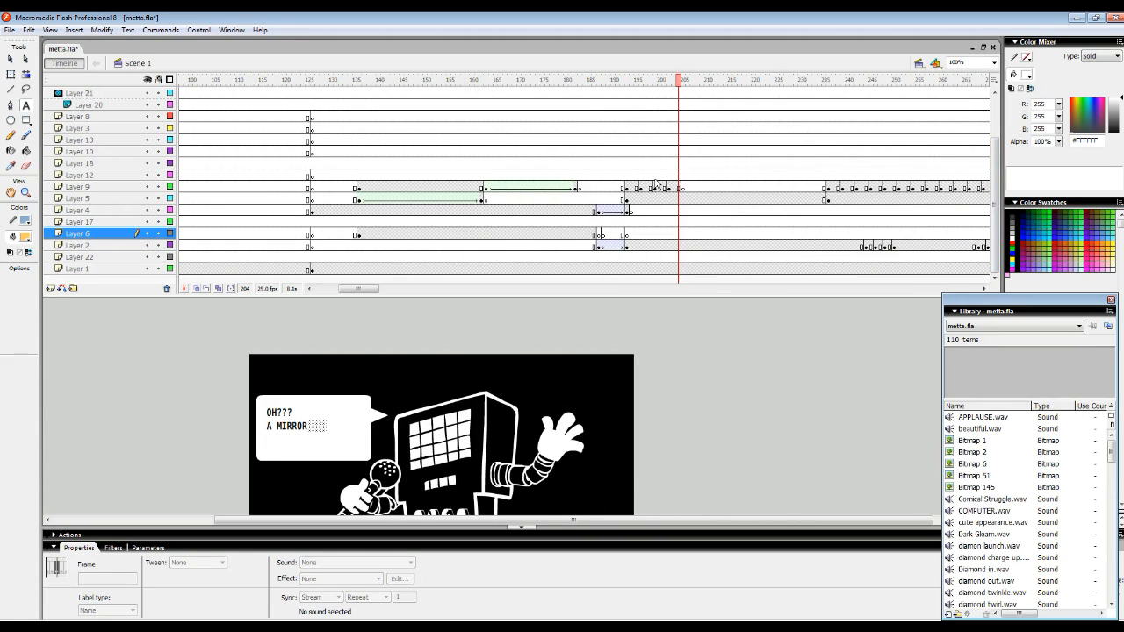
click(25, 192)
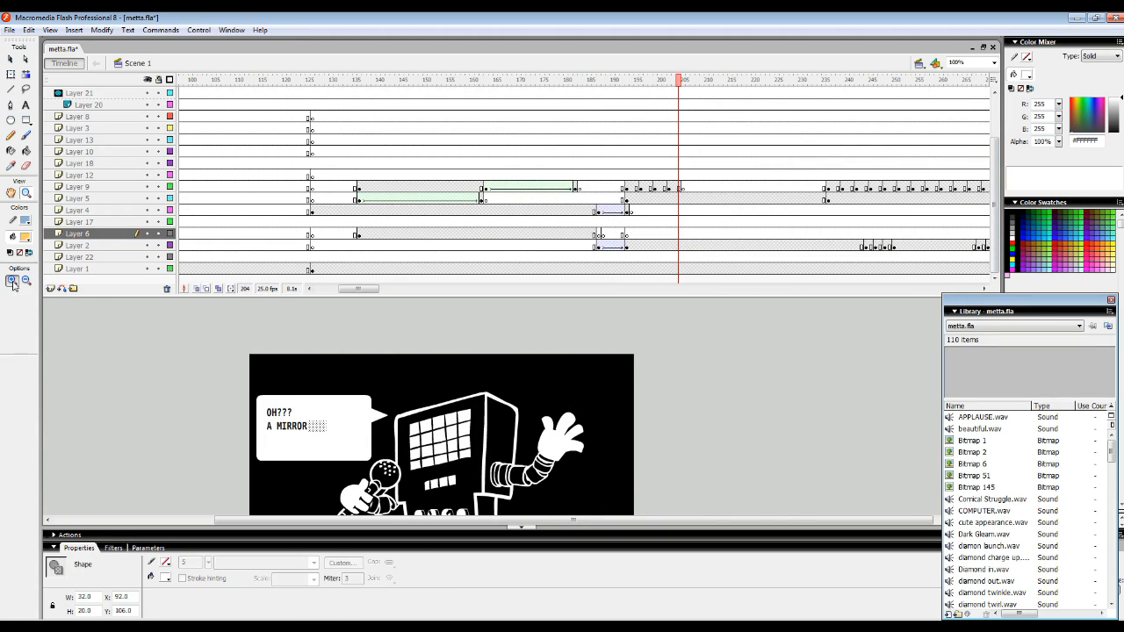
click(368, 422)
click(10, 59)
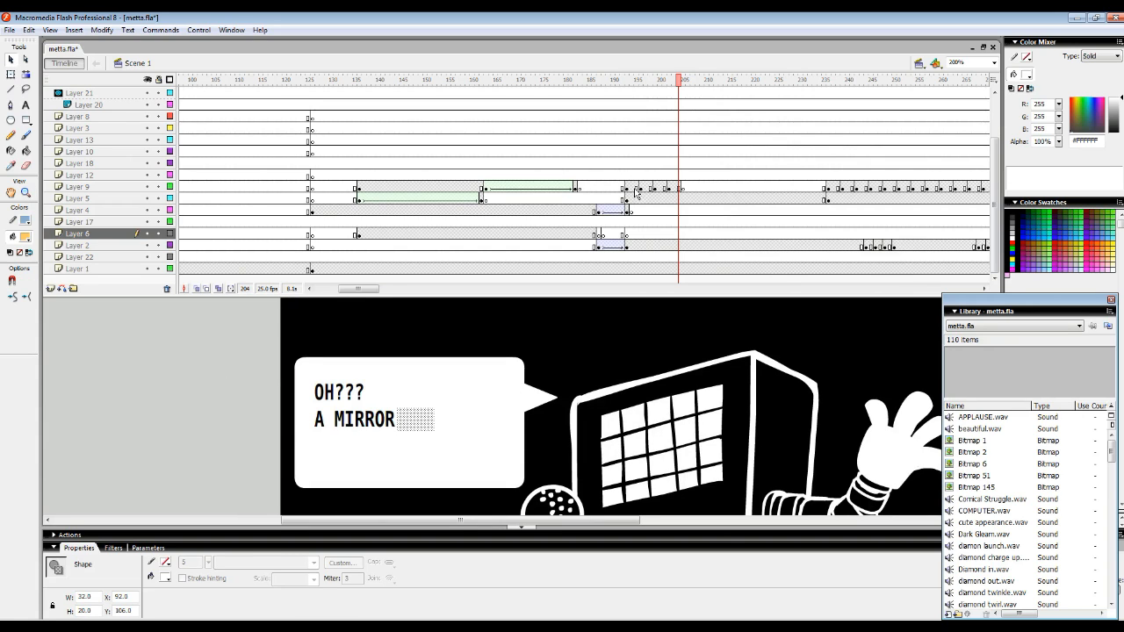
Step frame by frame through Layer 9's cover keyframes from frame 195 to 203.
click(636, 188)
key(period)
key(period)
key(period)
key(period)
key(period)
key(period)
key(period)
key(period)
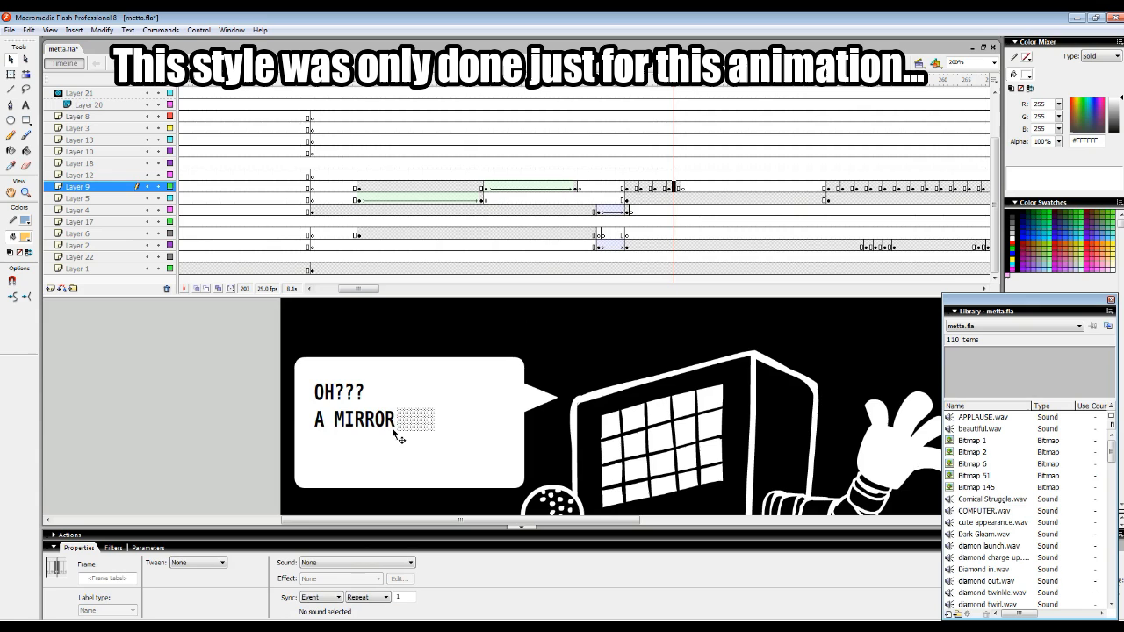
Open the speech bubble's dialogue on Layer 5 at frame 213 for editing and select all its text.
drag(663, 115, 729, 115)
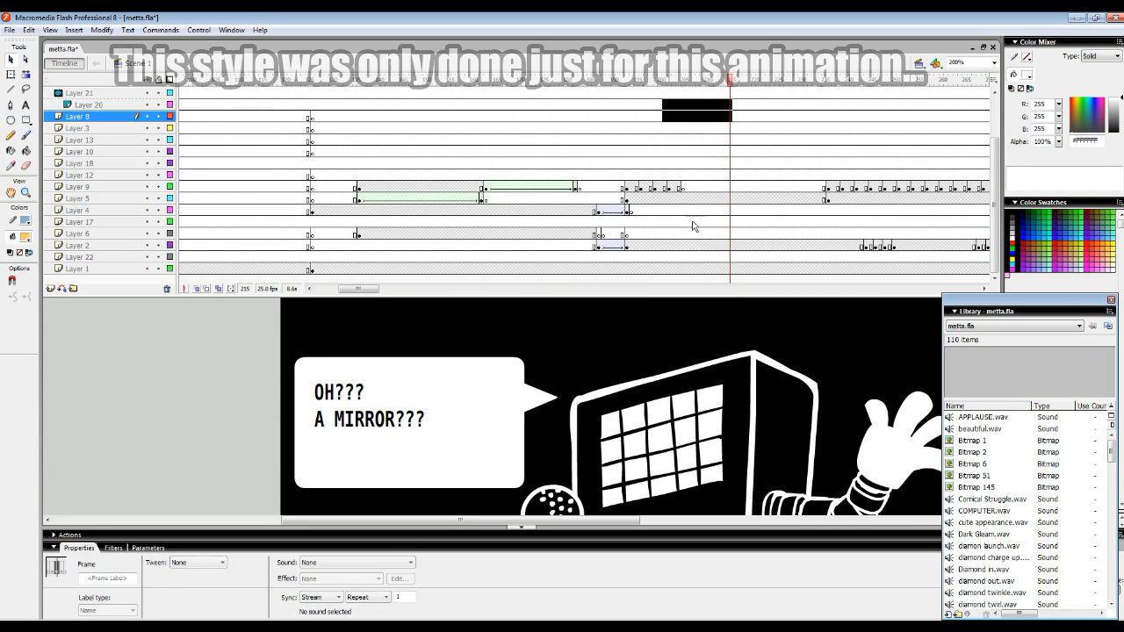
click(720, 199)
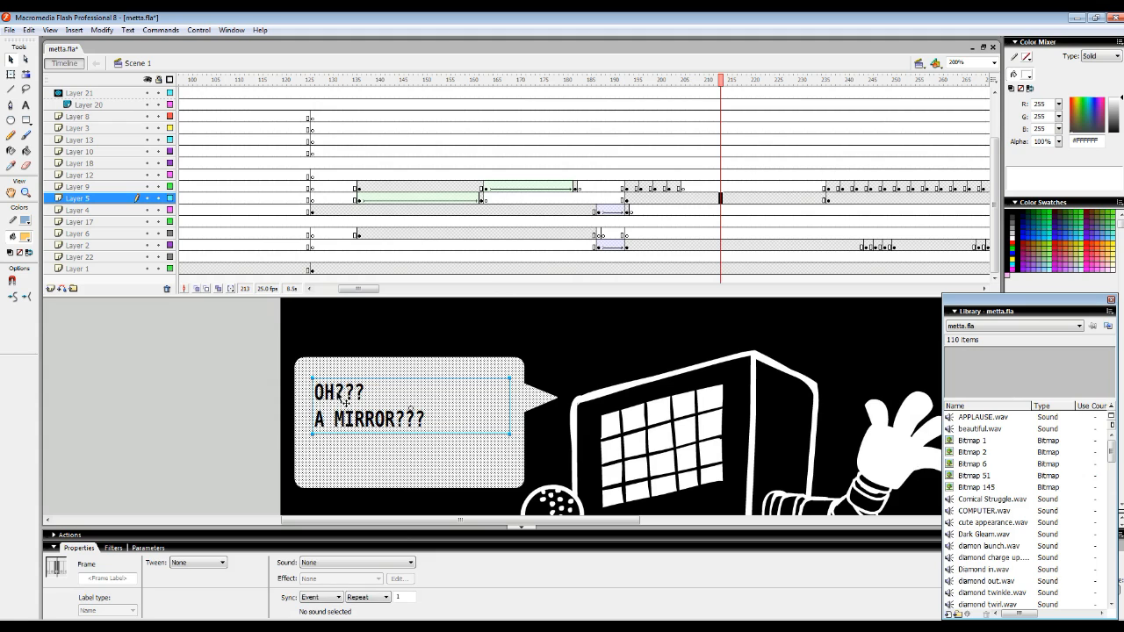
double_click(425, 418)
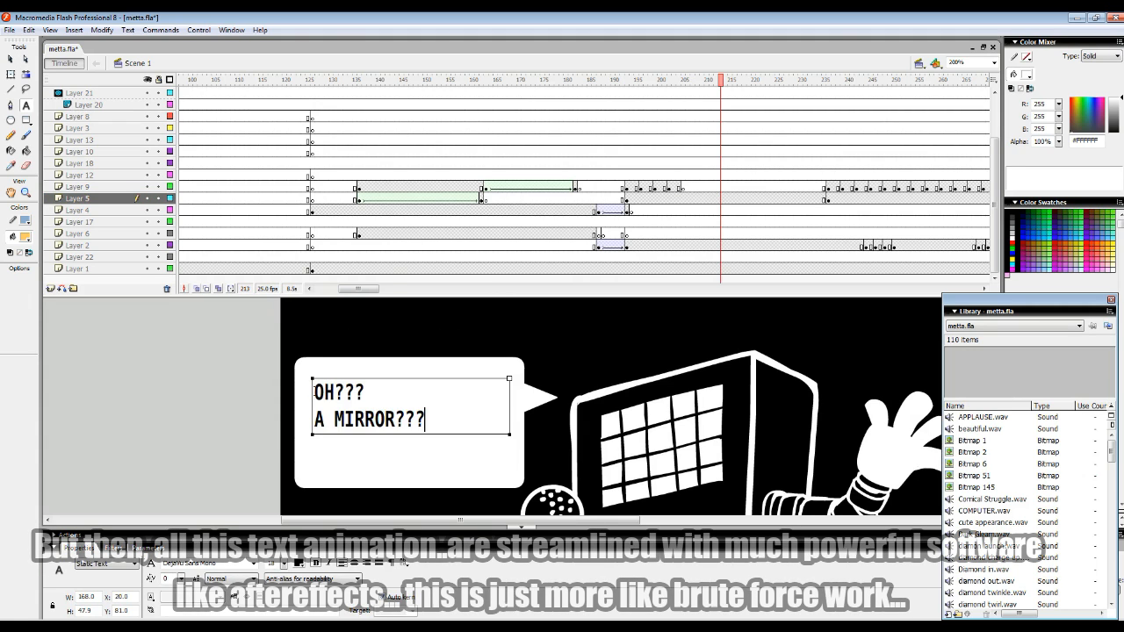
key(ctrl+a)
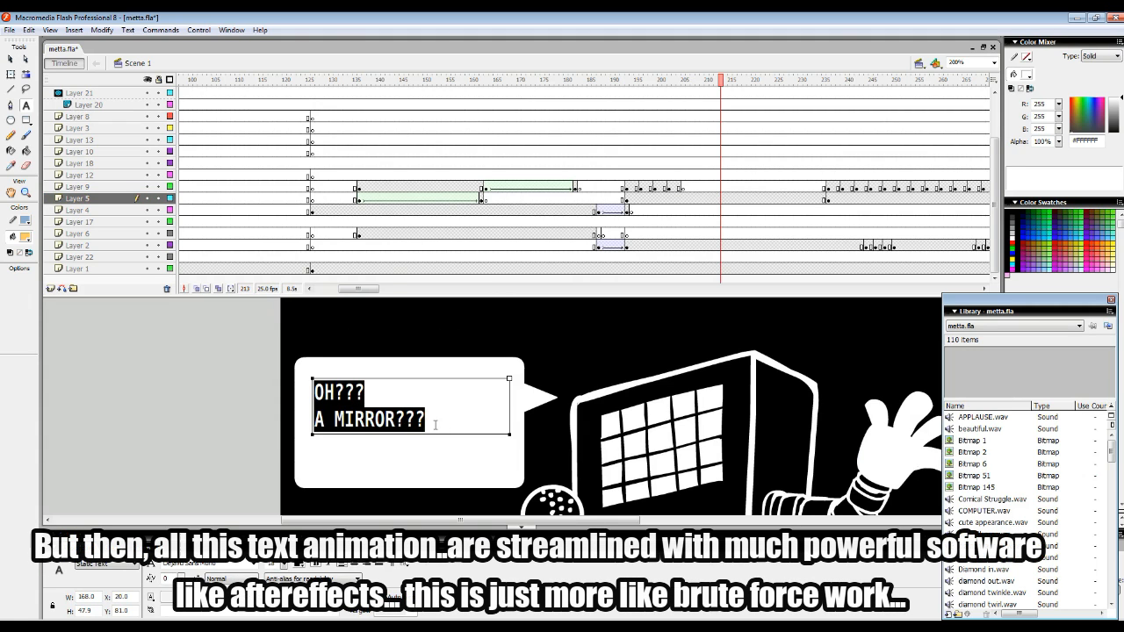
Return to Layer 9 and scrub forward to the next dialogue line at frame 244.
click(100, 187)
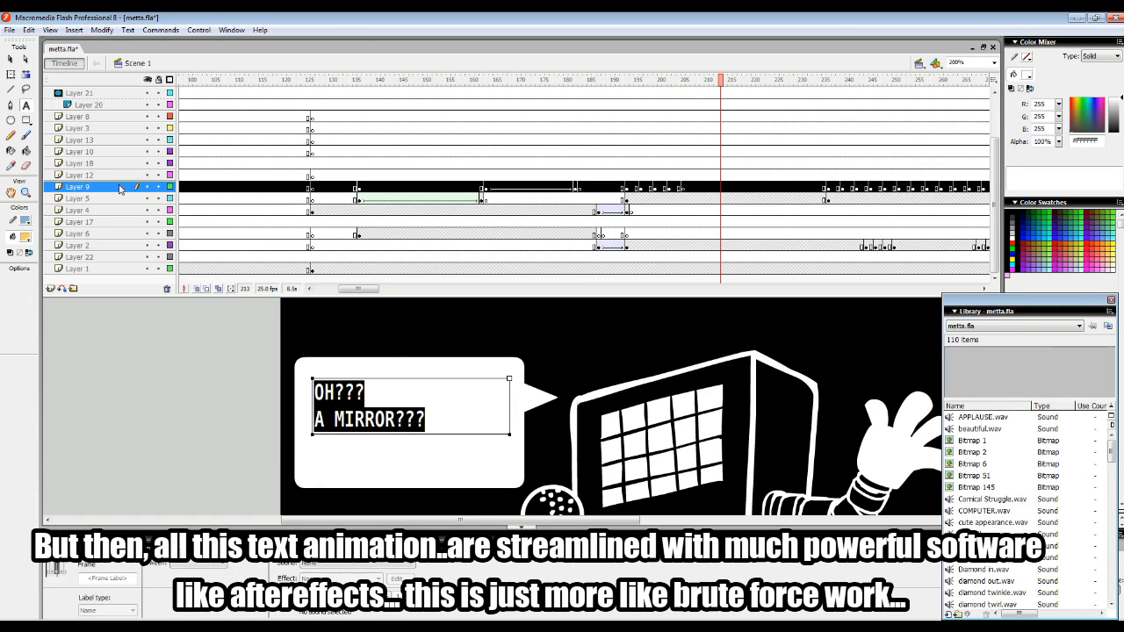
click(634, 188)
drag(624, 151, 702, 151)
drag(627, 92, 702, 140)
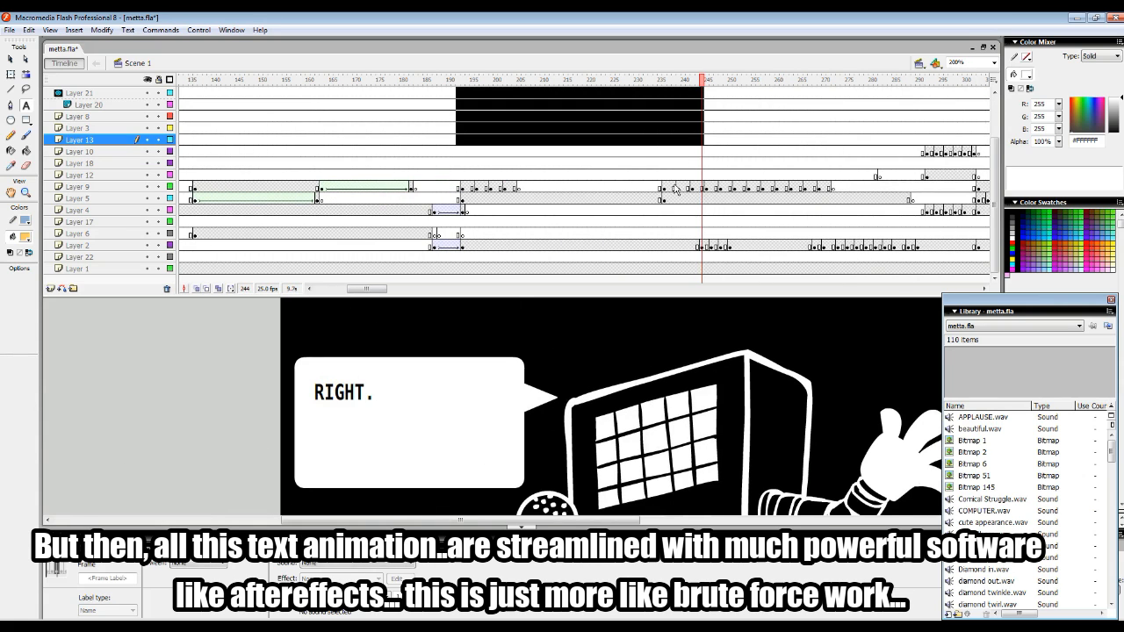
Inspect Layer 9's successive cover keyframes up to frame 270 to follow the three-line dialogue reveal.
click(673, 188)
click(698, 188)
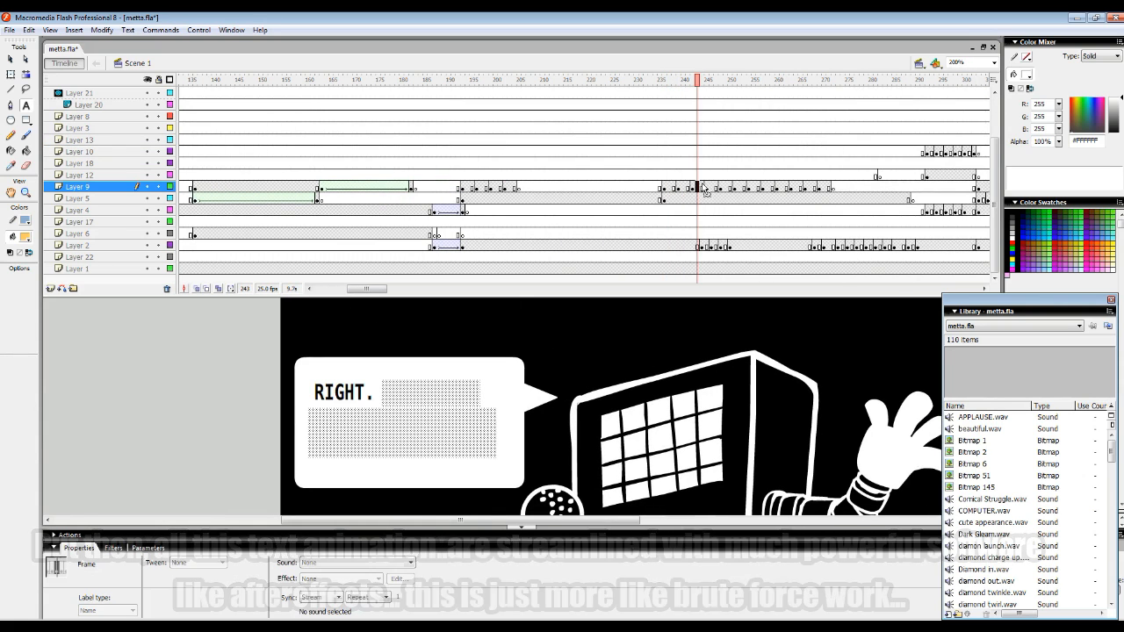
click(715, 189)
click(731, 189)
click(740, 189)
click(754, 189)
click(767, 189)
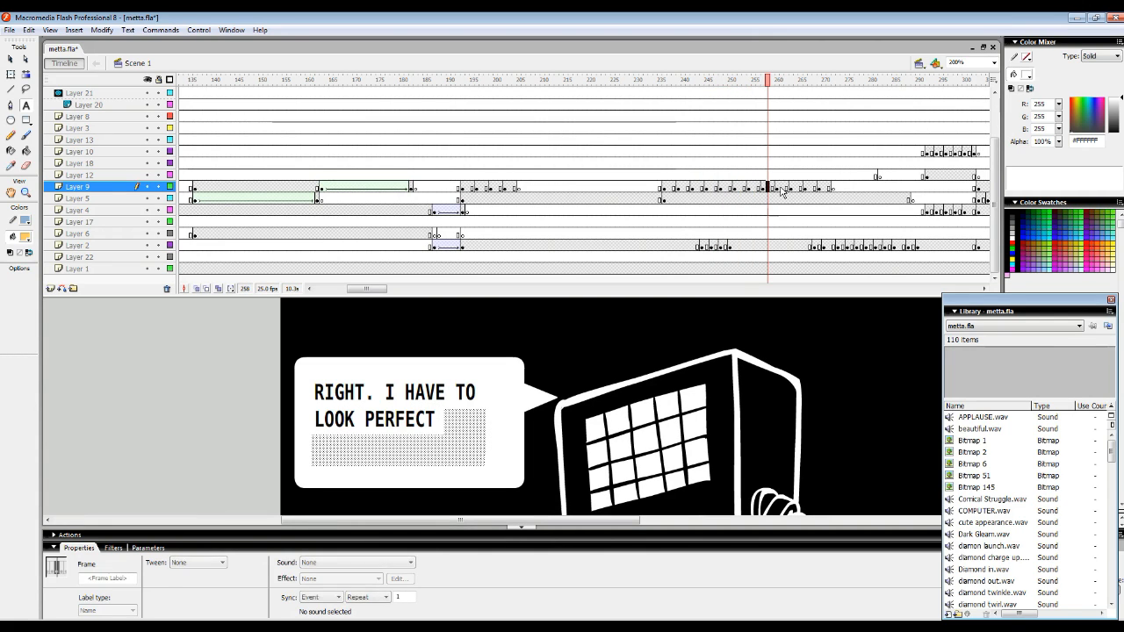
click(779, 189)
click(795, 189)
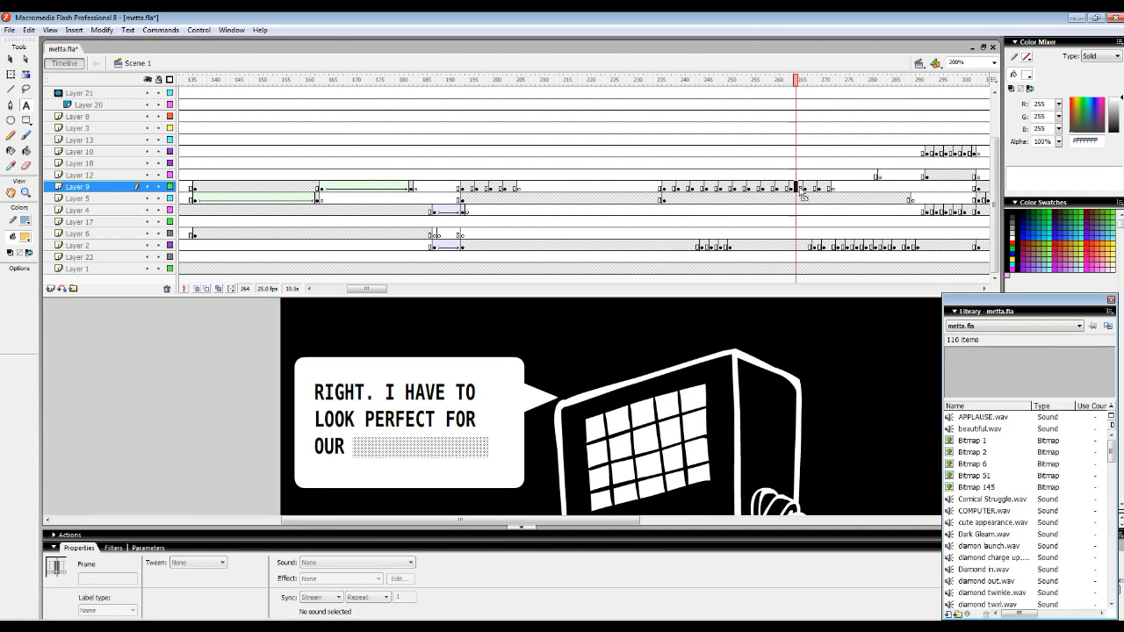
click(810, 189)
click(823, 188)
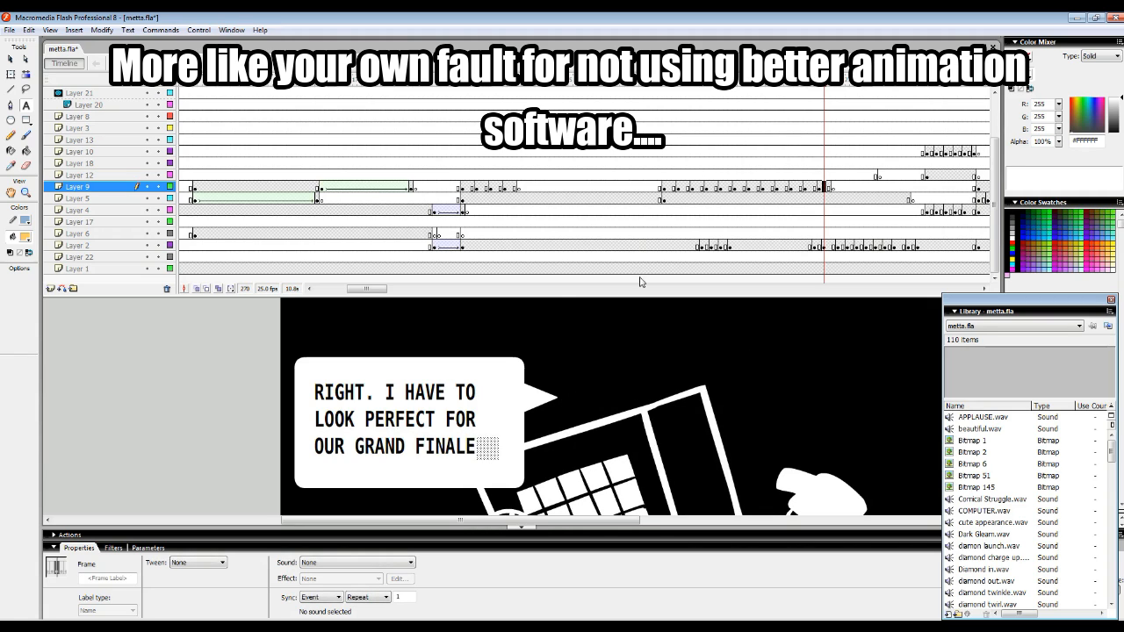
Show the robot's groups on Layer 2 at frame 247 at 100% zoom and collapse the properties area to enlarge the stage.
click(716, 246)
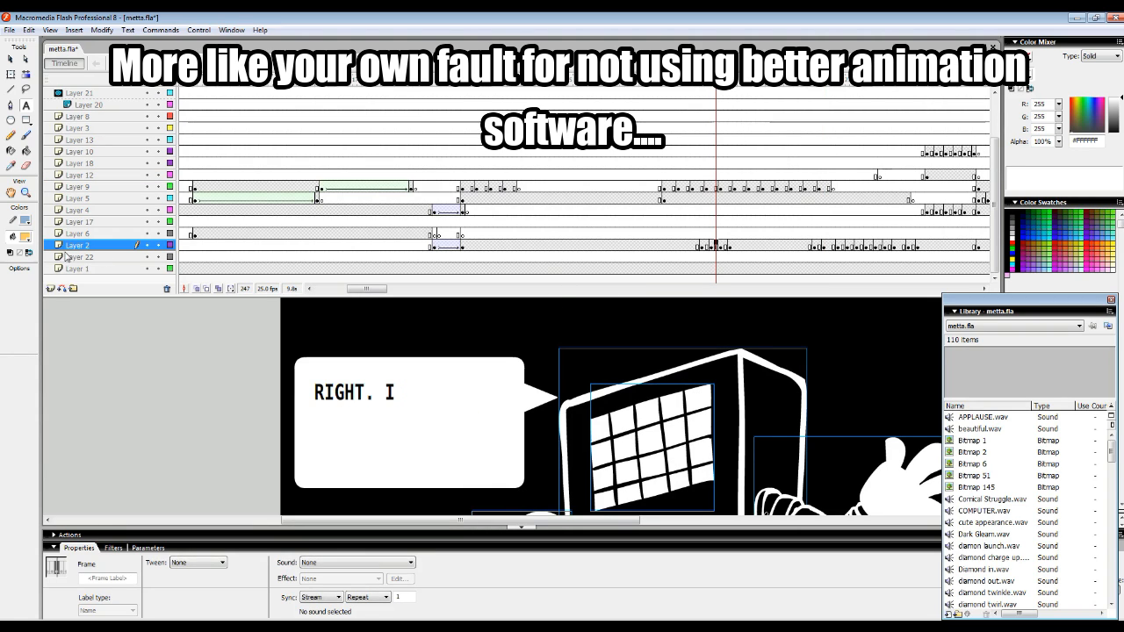
click(25, 193)
click(26, 280)
click(601, 434)
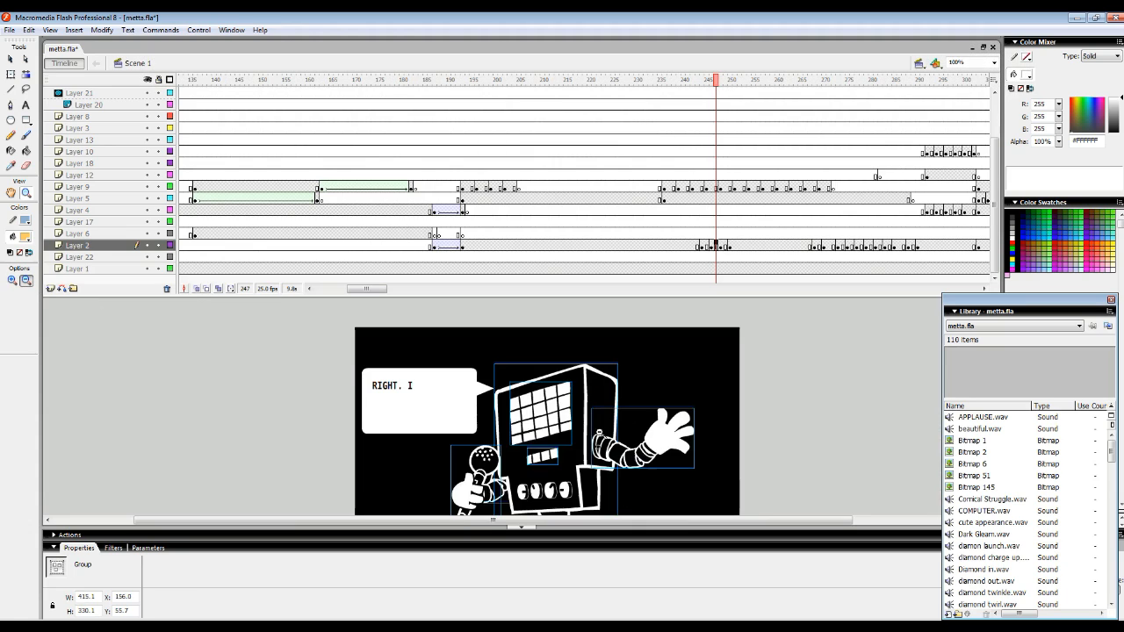
key(v)
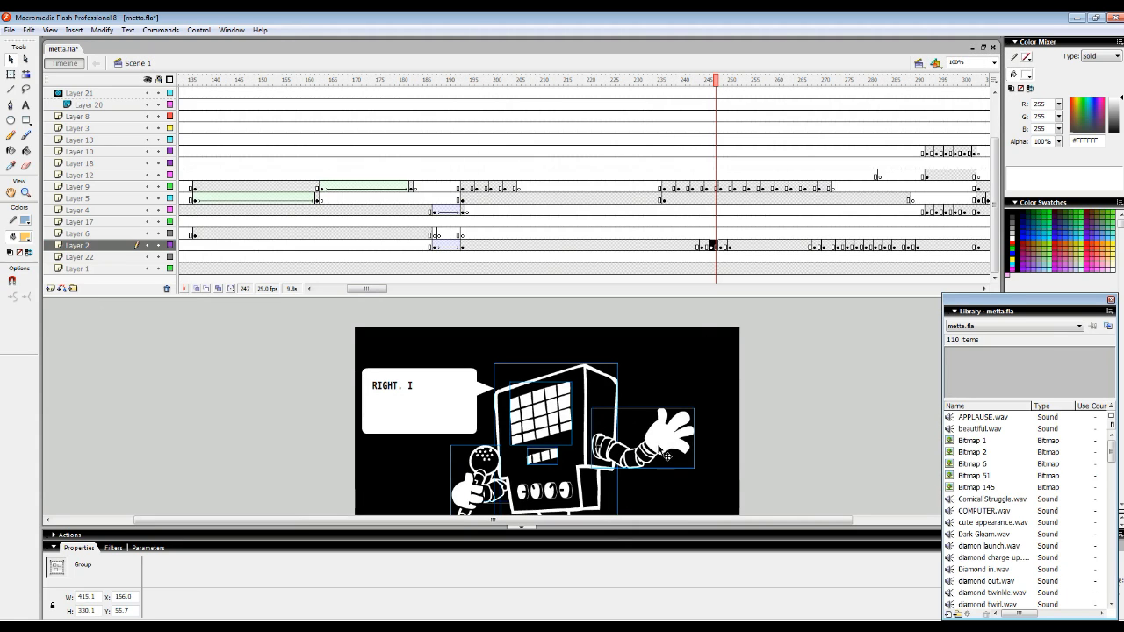
click(650, 535)
click(765, 422)
click(682, 451)
mouse_move(716, 117)
mouse_down()
mouse_move(703, 128)
mouse_move(715, 128)
mouse_up()
Compare the robot's waving arm group on Layer 2 at frames 244 and 247 by opening it in each.
click(701, 246)
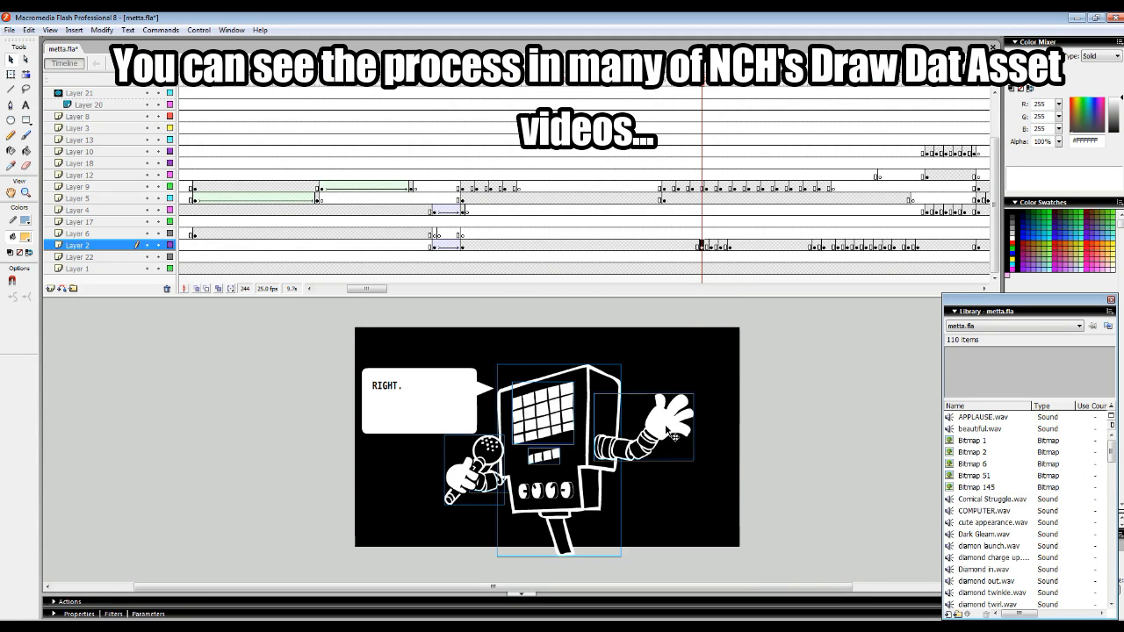
click(654, 475)
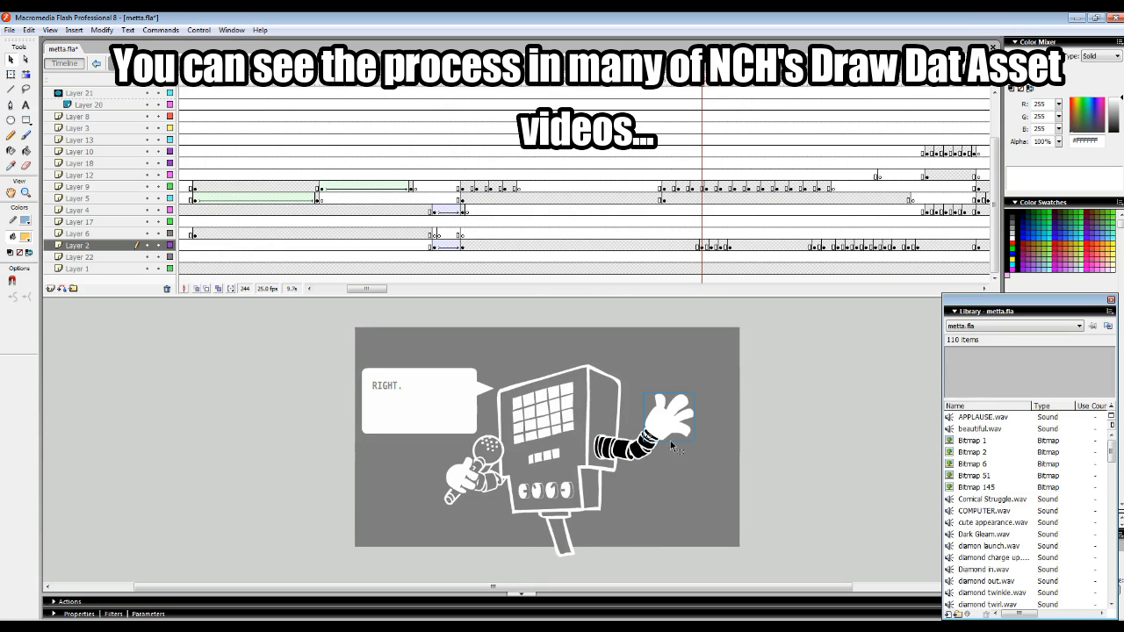
key(period)
key(period)
key(period)
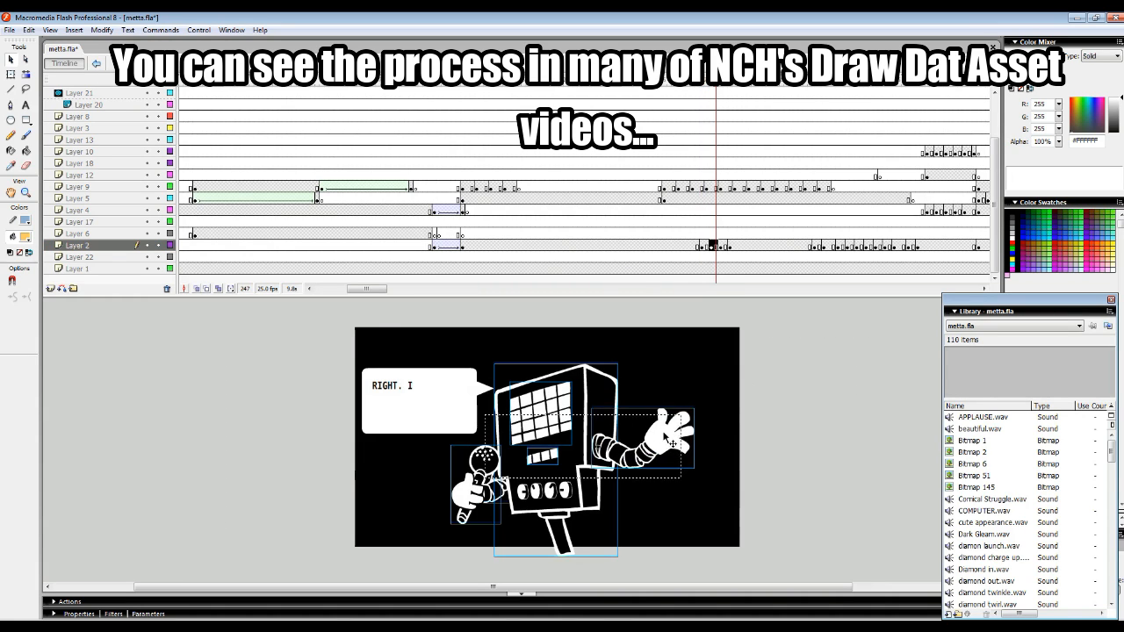
click(663, 452)
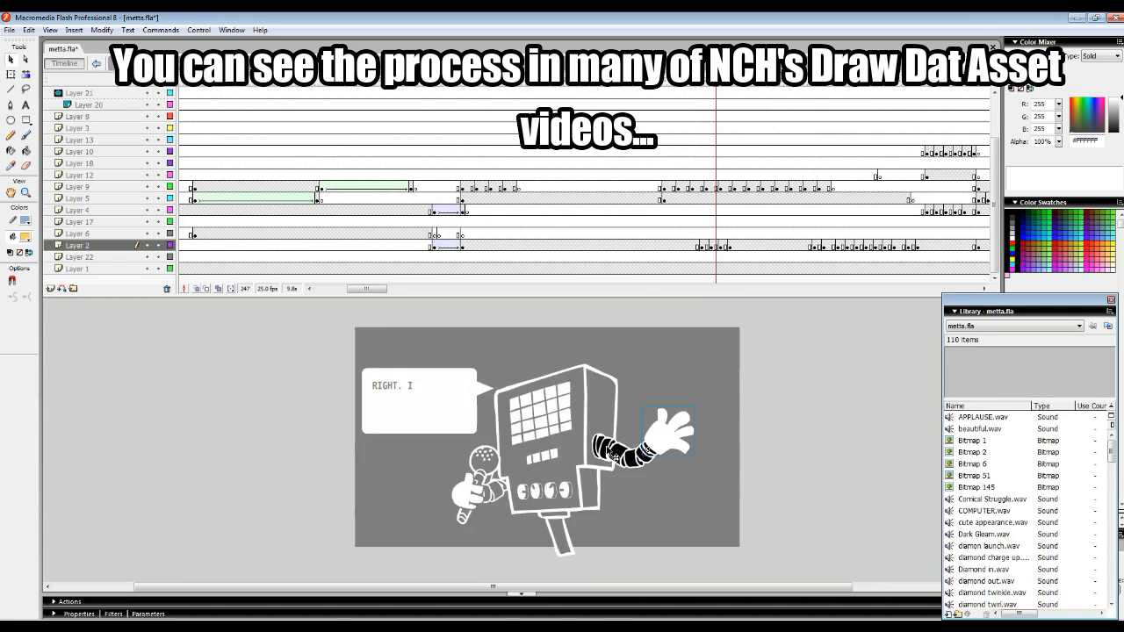
click(669, 443)
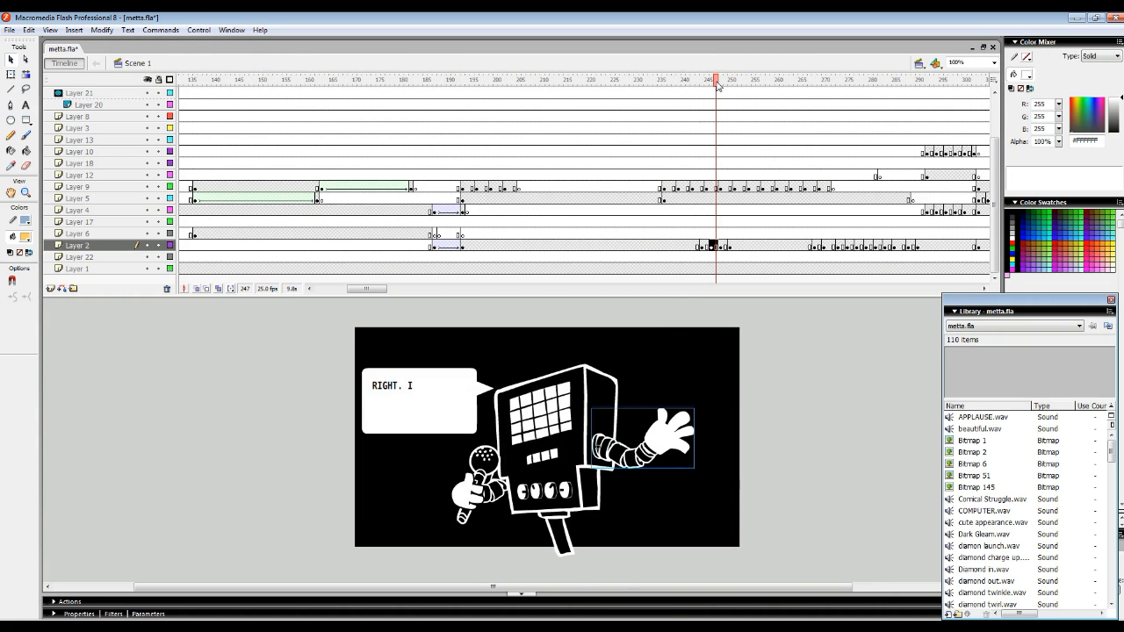
Open the robot's arm group on Layer 2 at frame 249, including the hand group nested inside it.
mouse_move(717, 86)
mouse_down()
mouse_move(705, 85)
mouse_move(742, 98)
mouse_move(715, 97)
mouse_move(740, 96)
mouse_move(726, 96)
mouse_up()
click(717, 233)
click(684, 442)
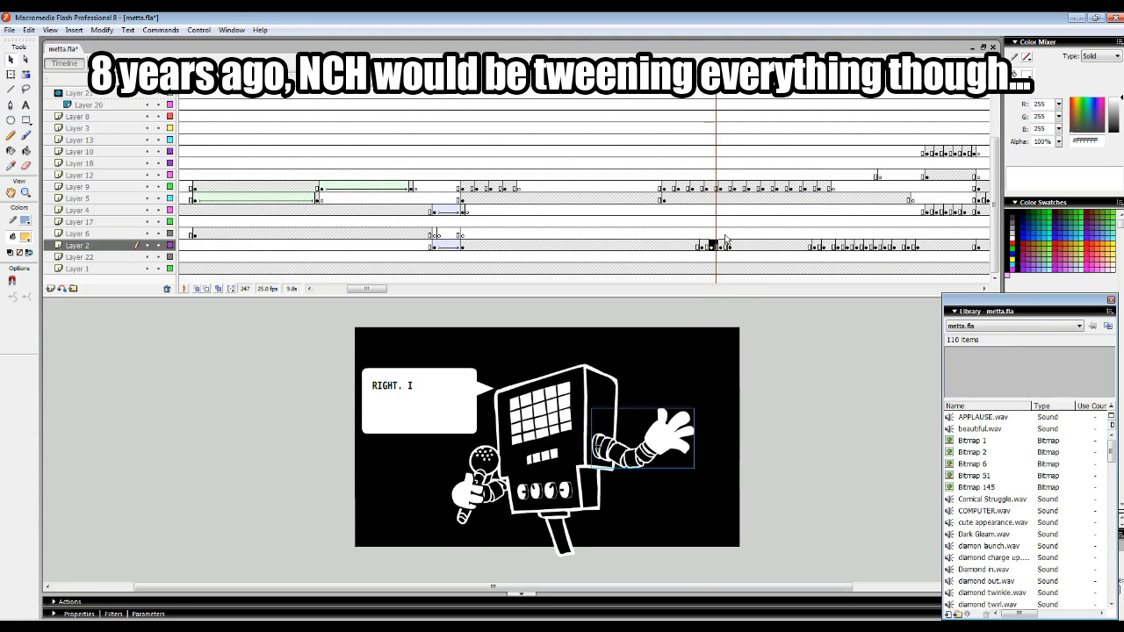
key(period)
key(period)
click(656, 474)
double_click(625, 456)
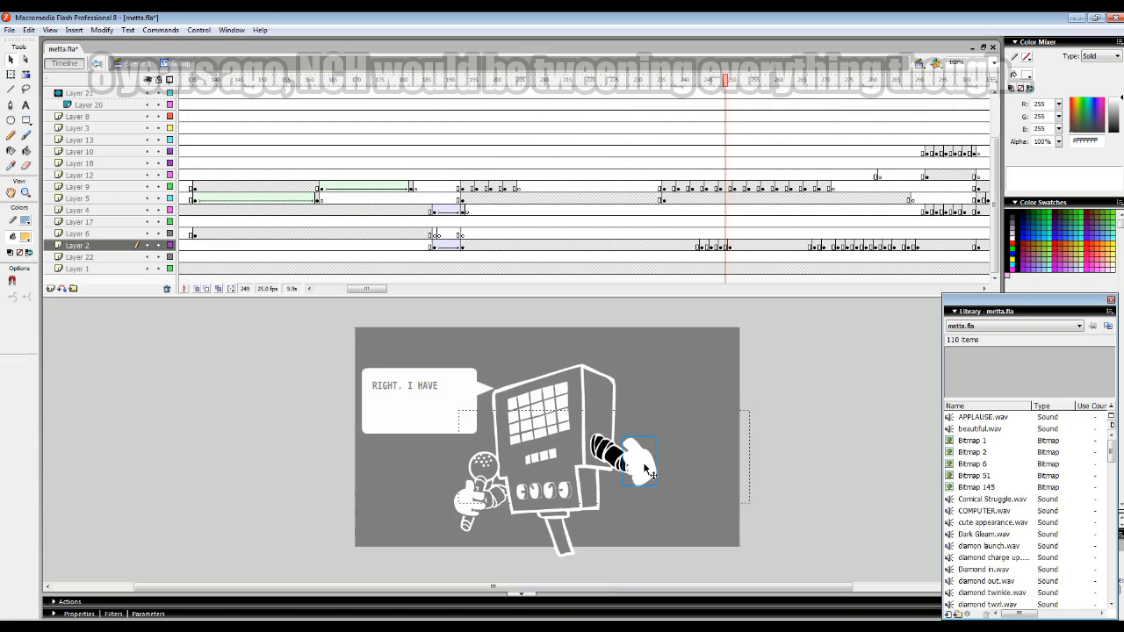
double_click(625, 456)
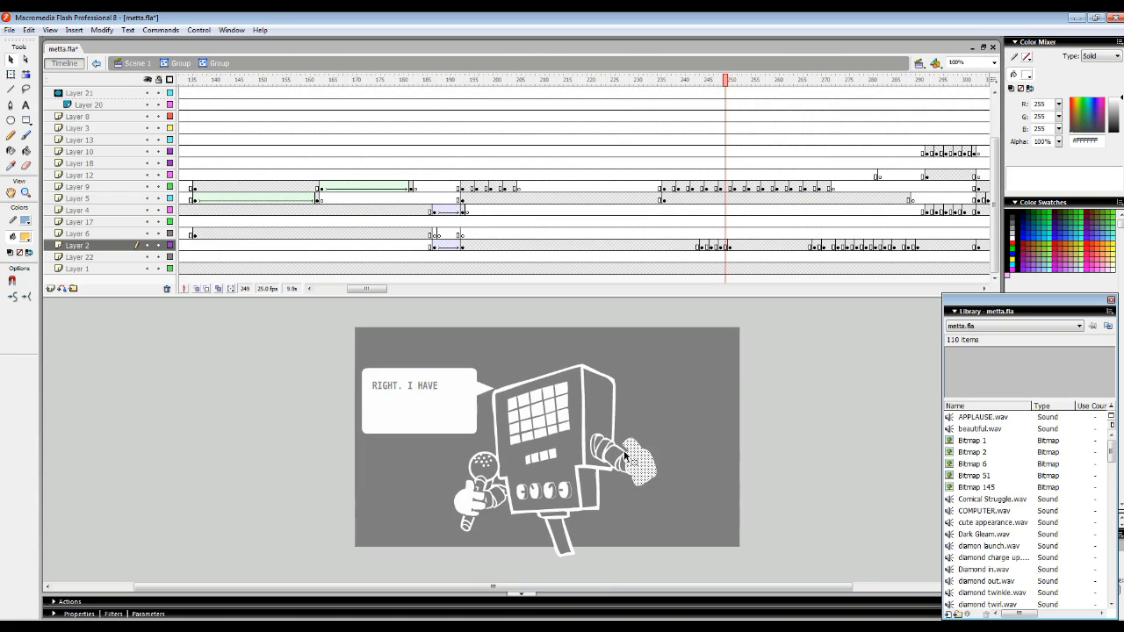
Scrub through the robot's turn from frame 251 to 280, selecting its body group on Layer 2 at frame 273.
click(725, 234)
click(735, 234)
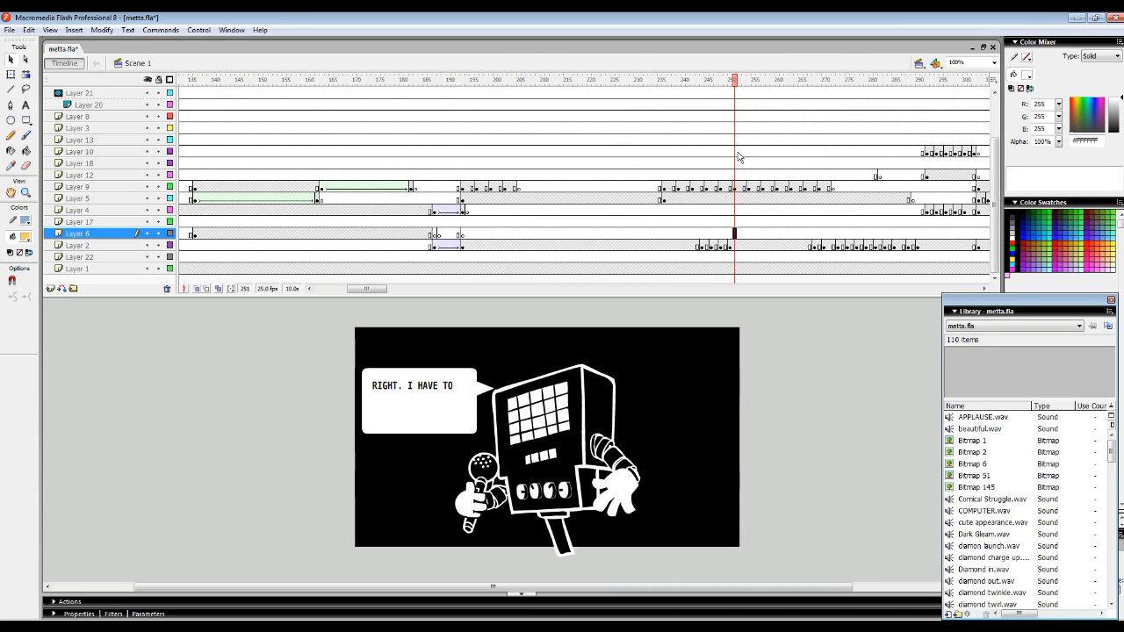
drag(735, 97, 802, 114)
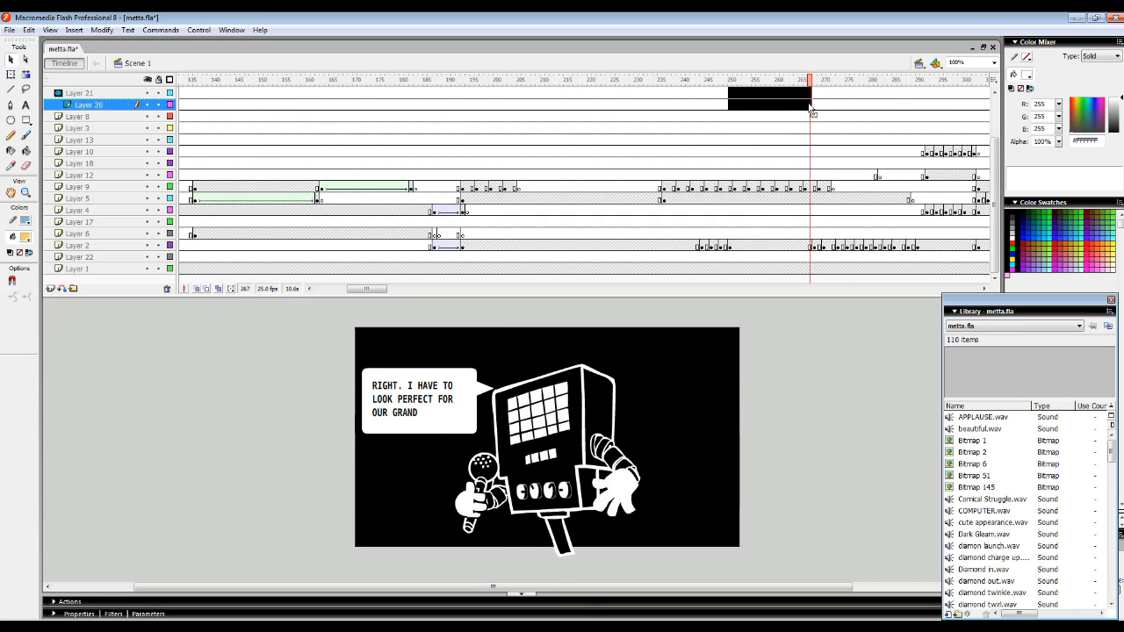
drag(370, 293, 388, 293)
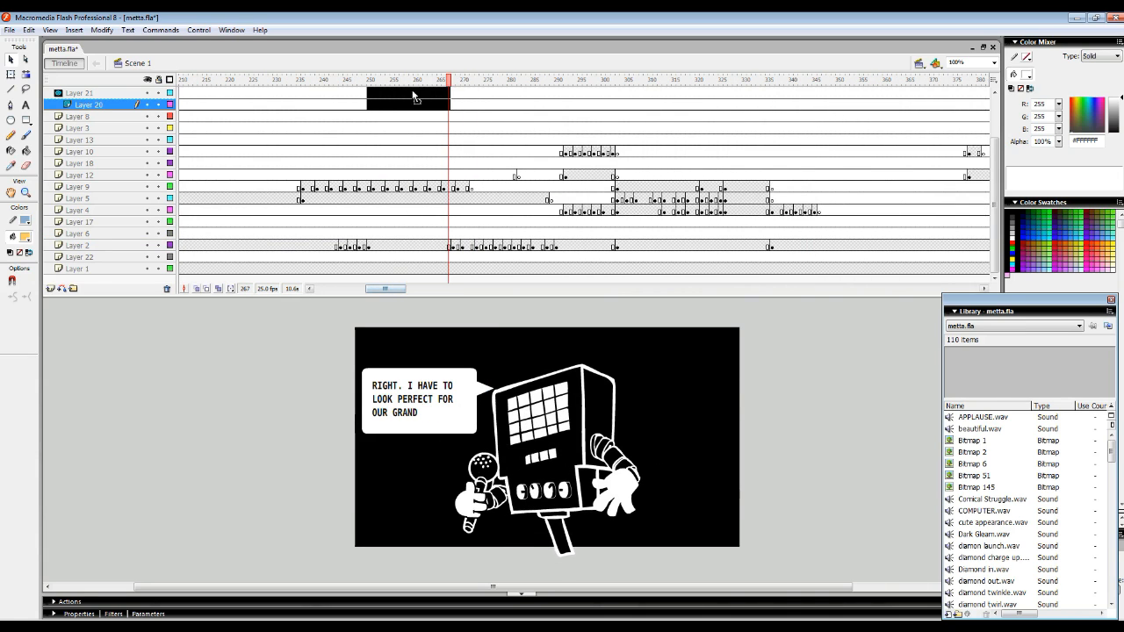
drag(451, 82, 478, 88)
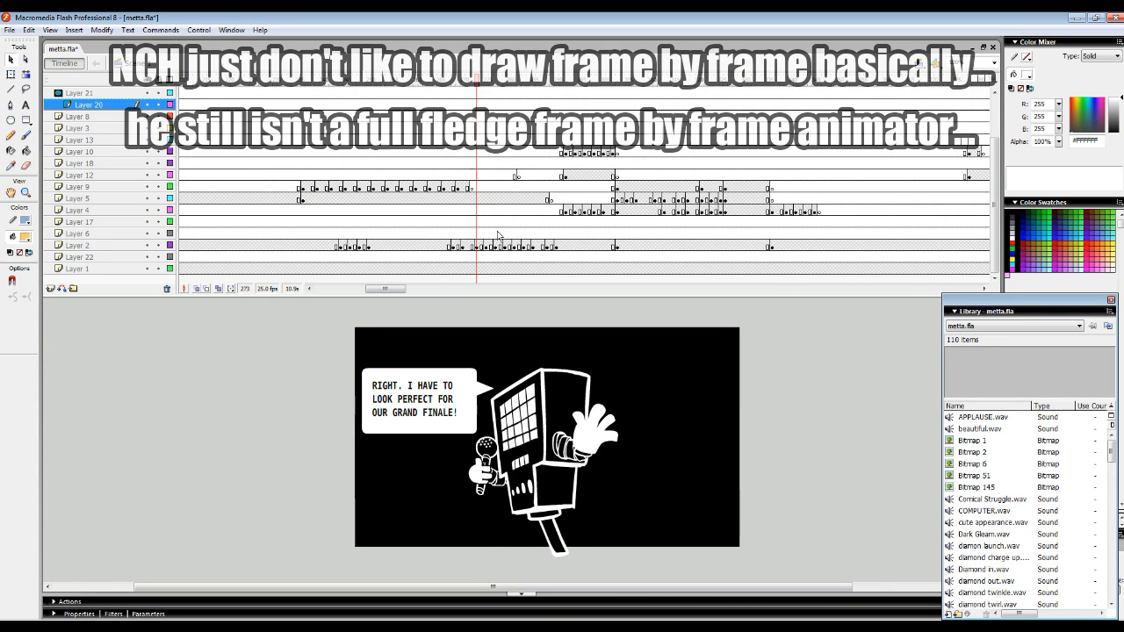
click(549, 390)
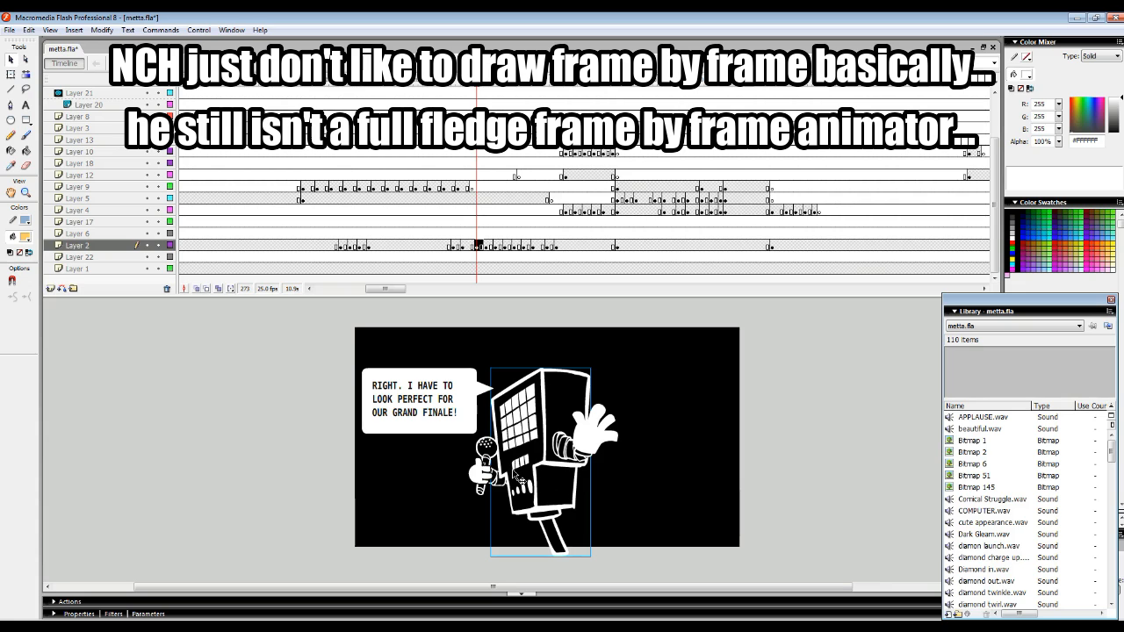
drag(478, 88, 509, 95)
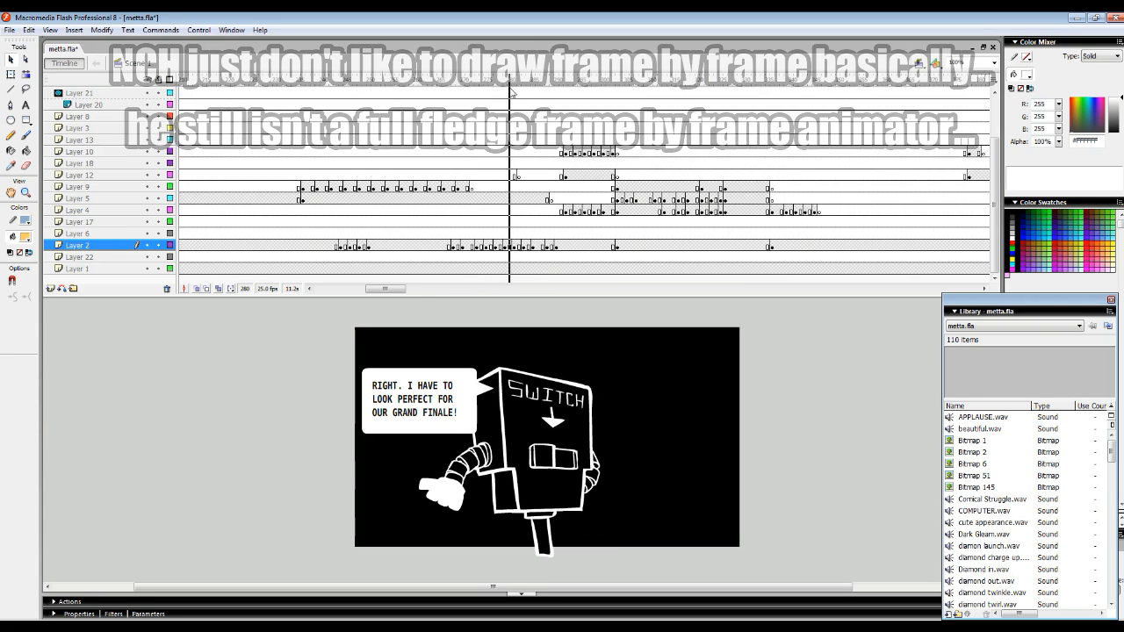
Copy the robot drawing from Layer 2's keyframe at frame 280.
click(525, 250)
click(511, 246)
right_click(534, 404)
click(562, 427)
Paste the copied robot in place on Layer 2 at frame 283 and move it to the right of the existing one.
click(523, 246)
right_click(626, 348)
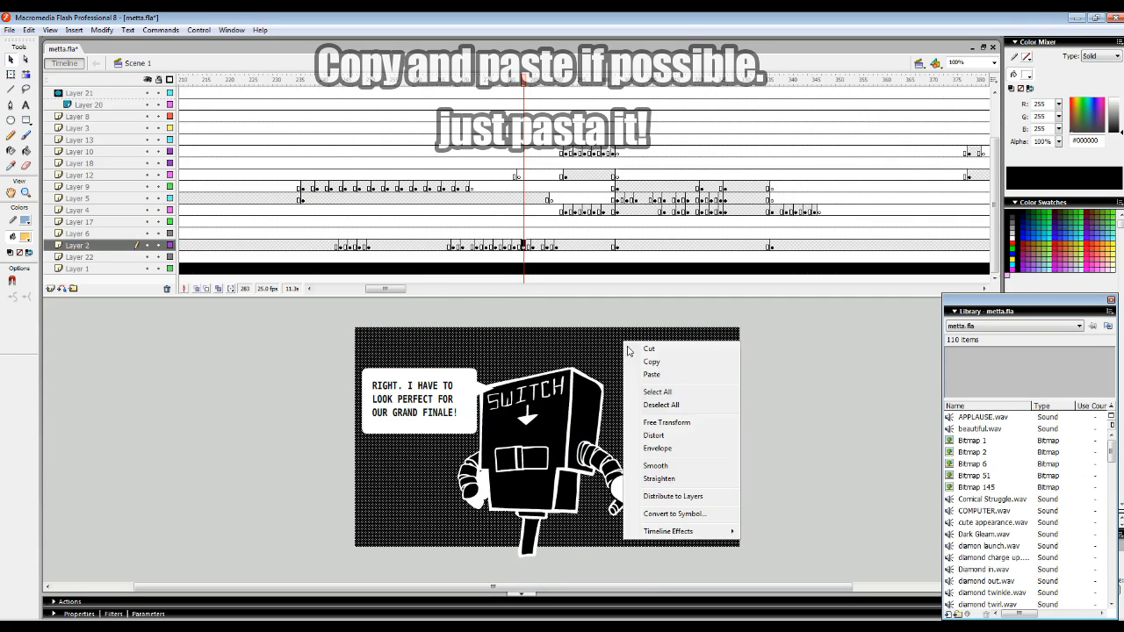
click(525, 251)
right_click(587, 313)
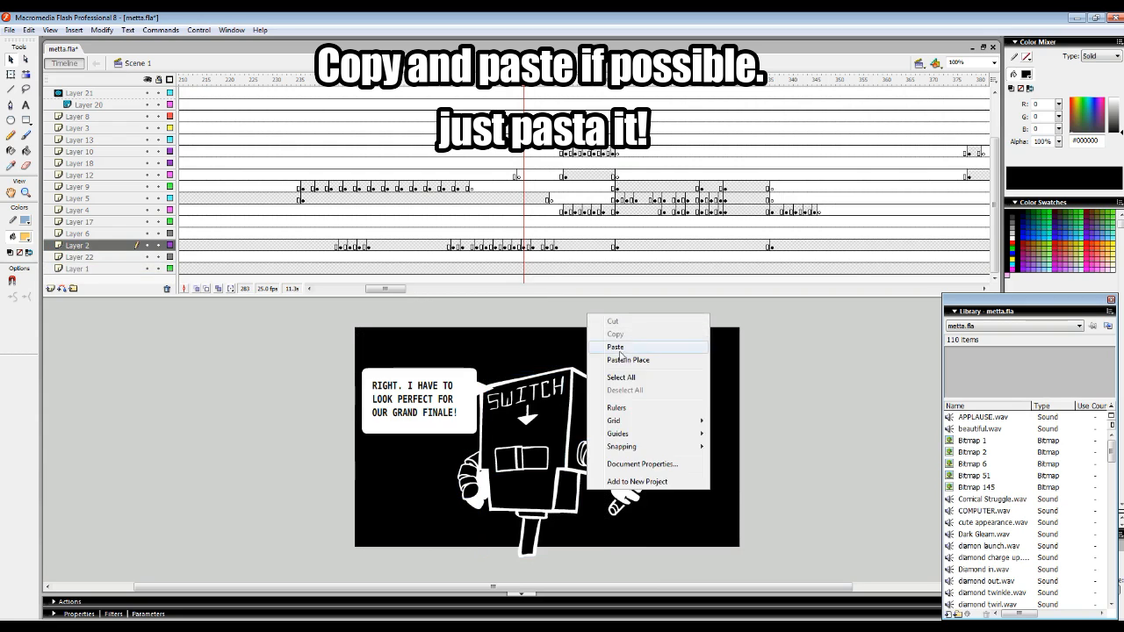
click(631, 357)
drag(565, 391, 771, 414)
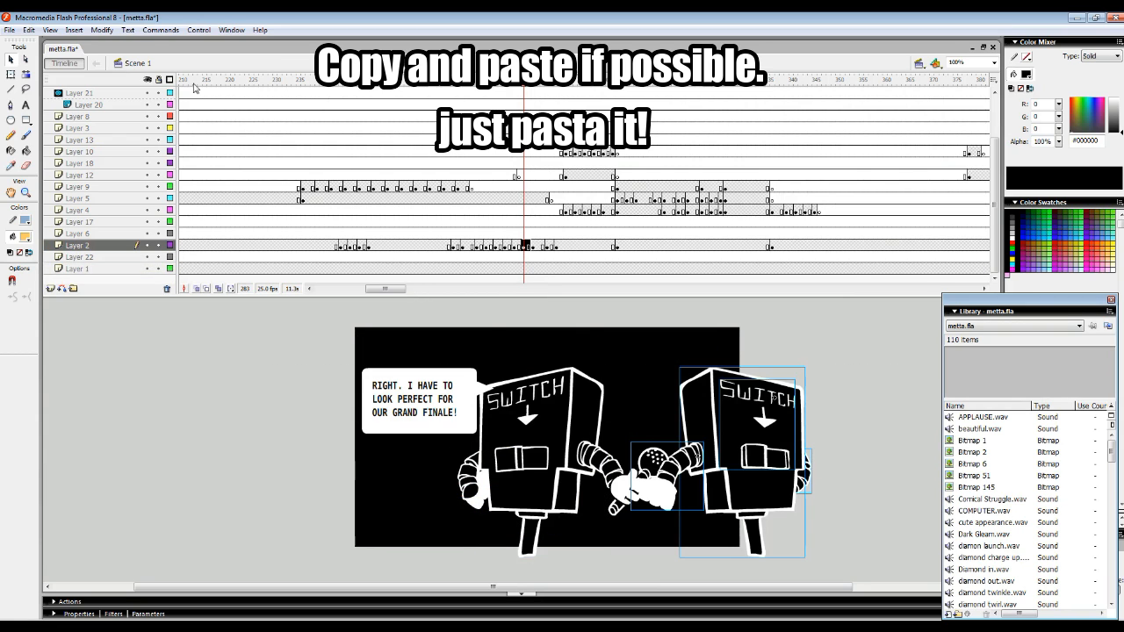
Flip the pasted robot copy horizontally beside the original at frame 283, and delete that copy.
click(102, 30)
click(207, 297)
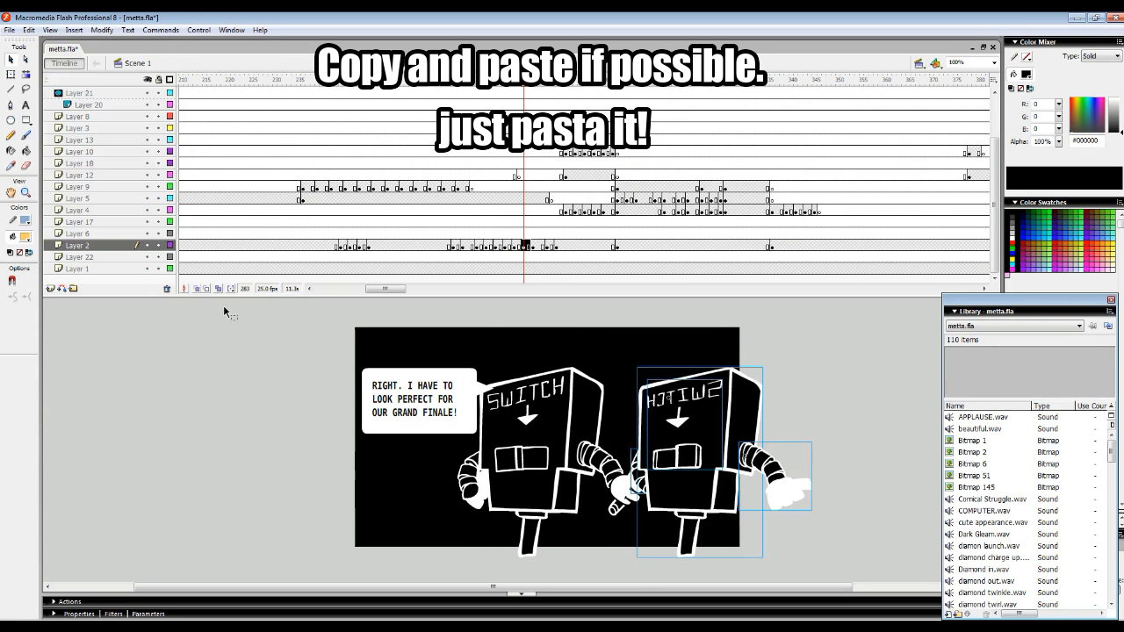
drag(664, 399, 609, 390)
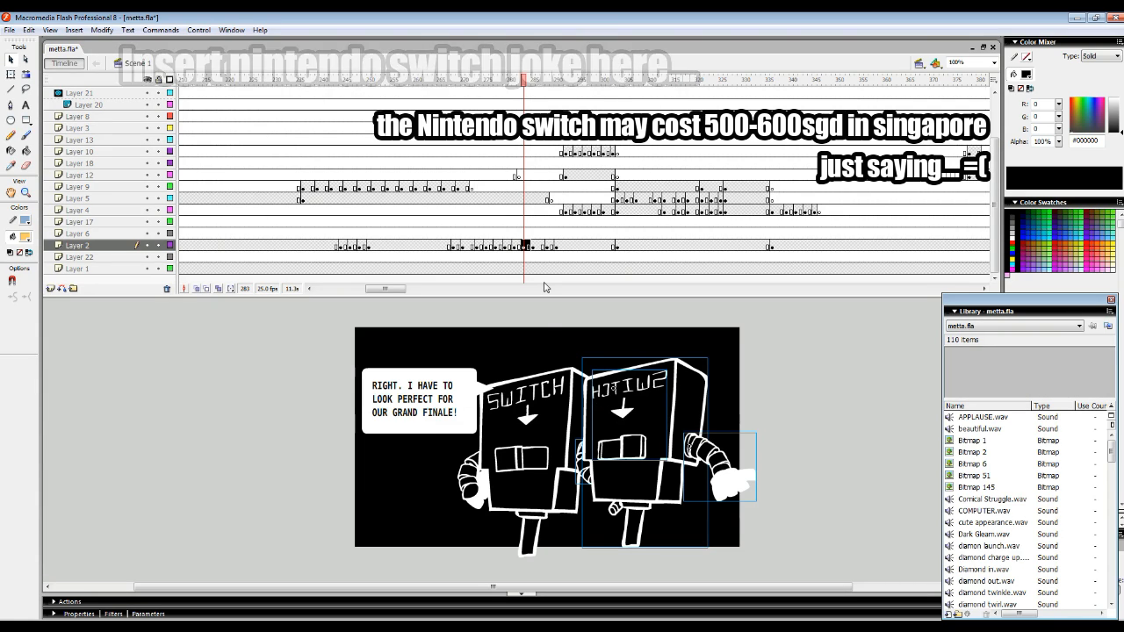
key(Delete)
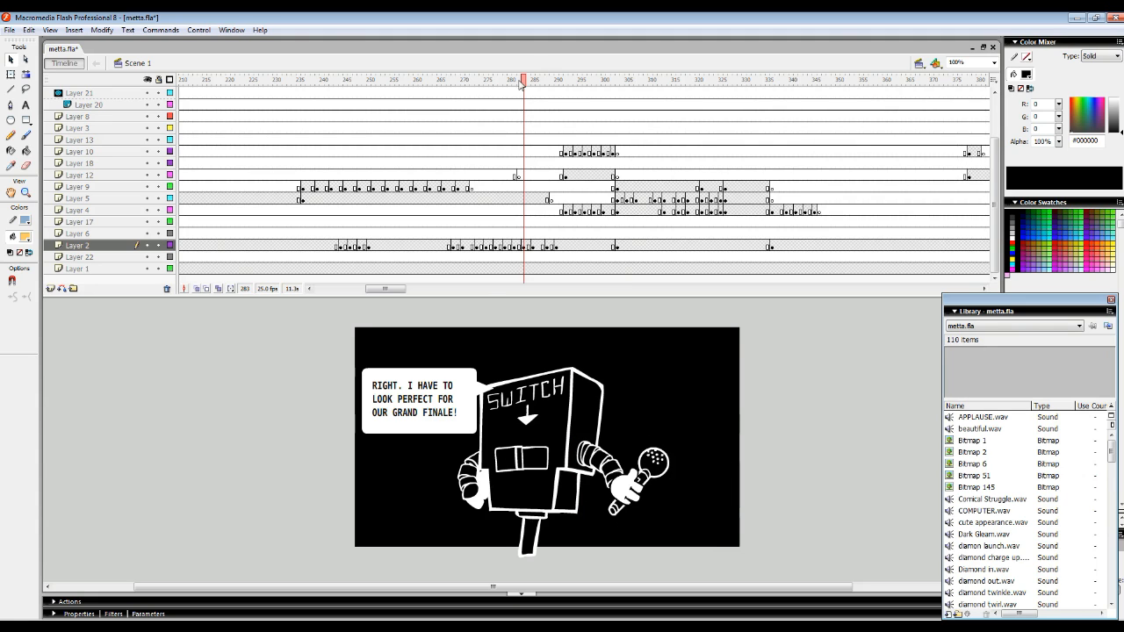
Compare the robot's poses on Layer 2's keyframes up to frame 287, returning to the front view at frame 282.
click(543, 246)
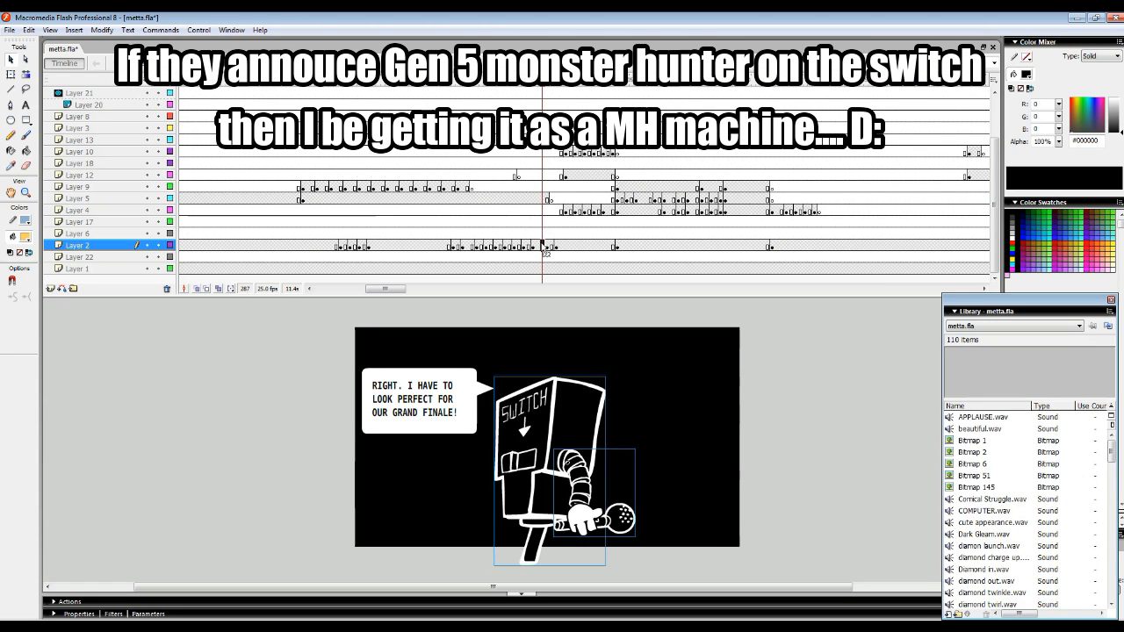
click(523, 247)
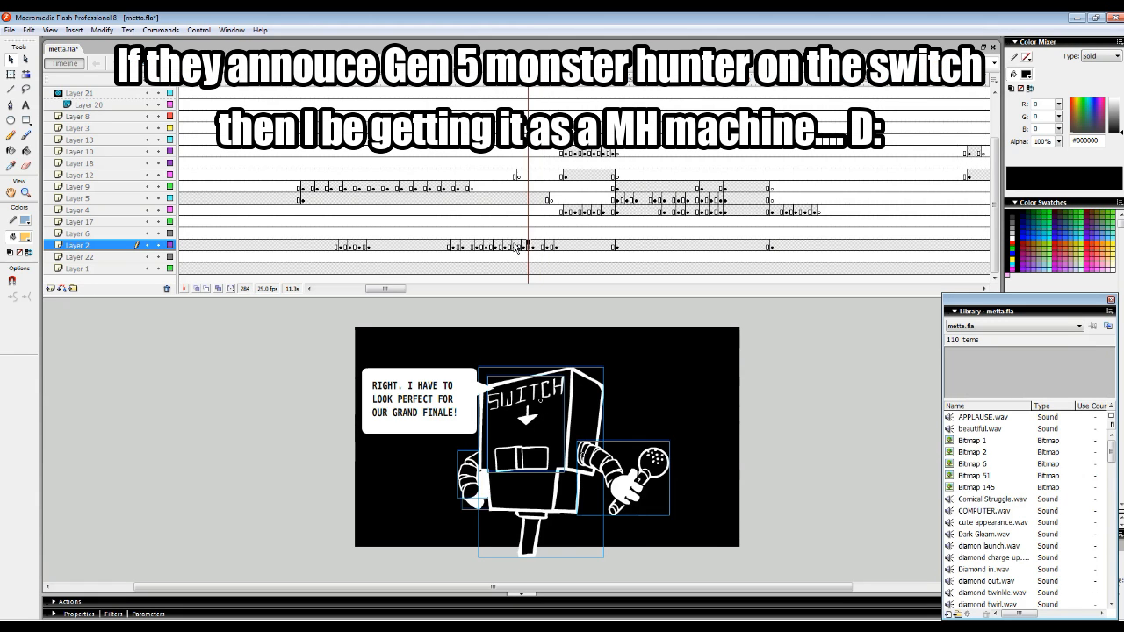
click(505, 246)
click(500, 246)
click(539, 247)
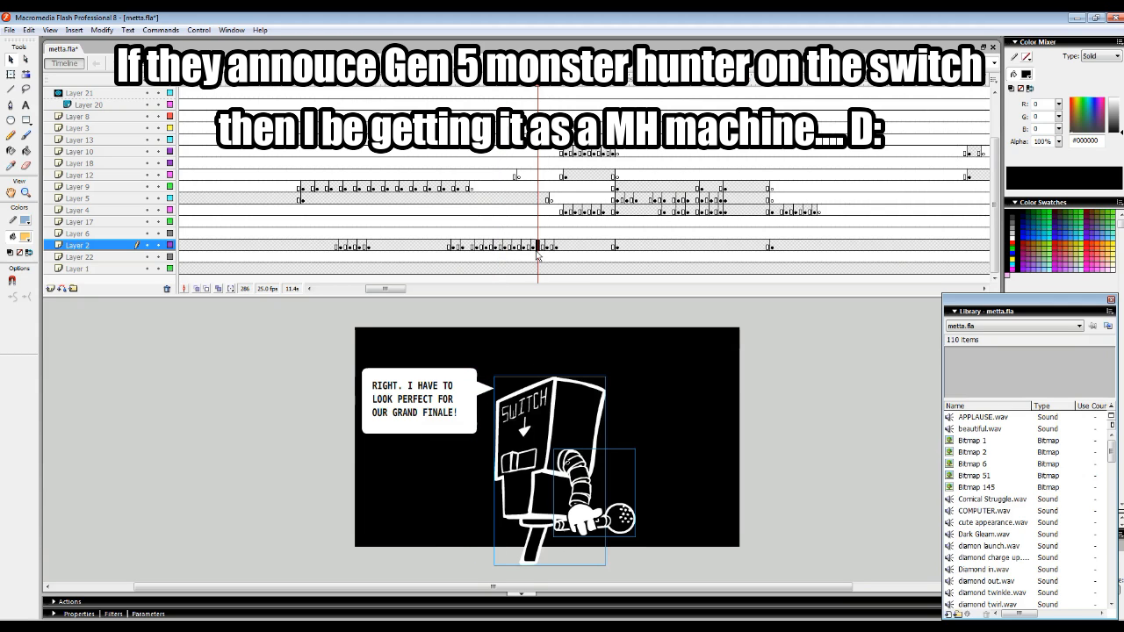
drag(538, 104, 519, 118)
Inspect the robot's microphone arm group on Layer 2 at frames 282 and 284.
click(619, 482)
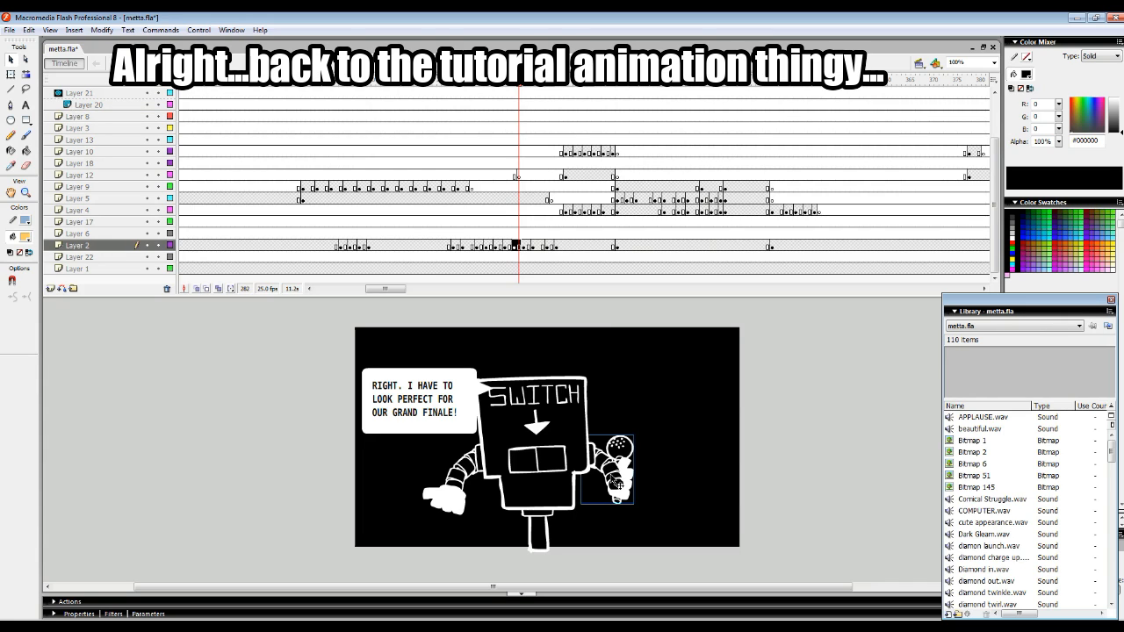
double_click(615, 481)
drag(614, 475, 619, 486)
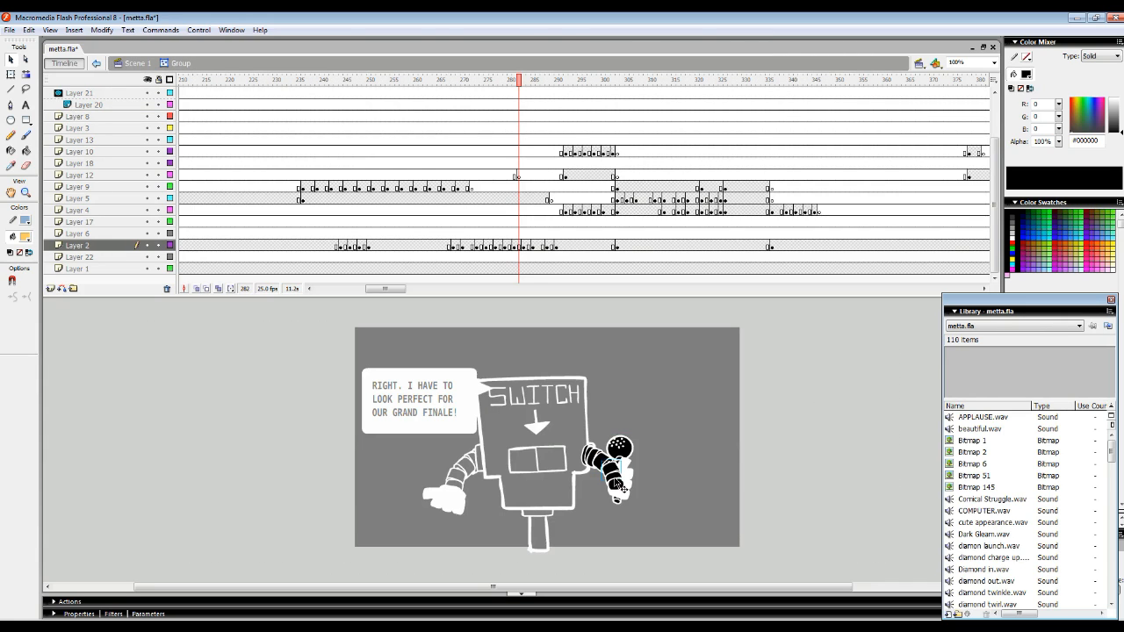
double_click(628, 406)
click(528, 246)
double_click(617, 465)
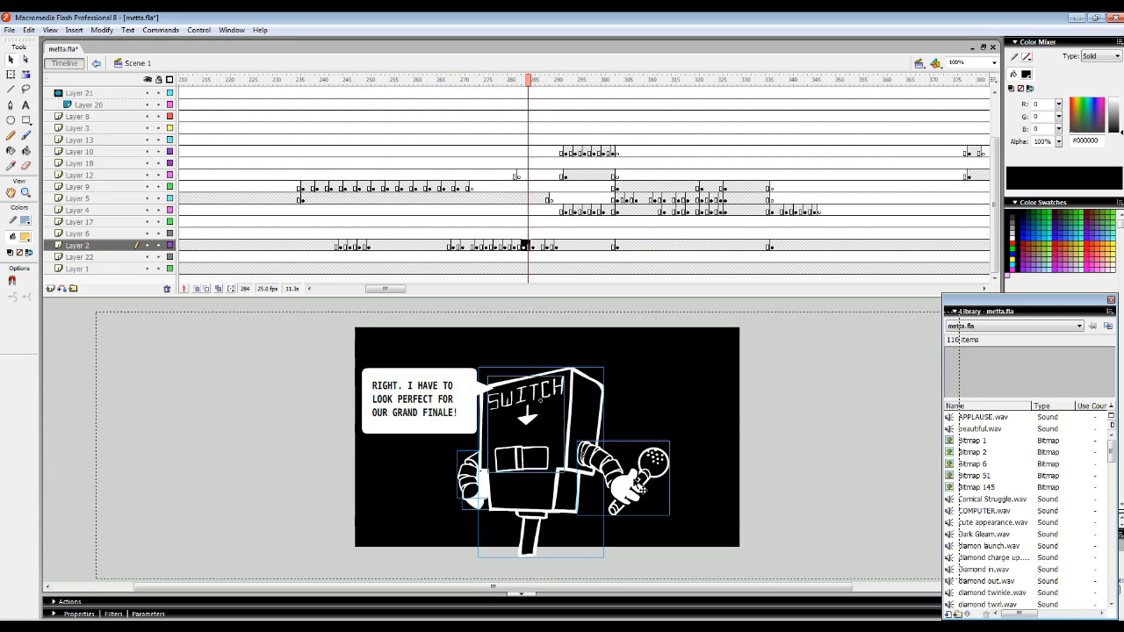
double_click(650, 431)
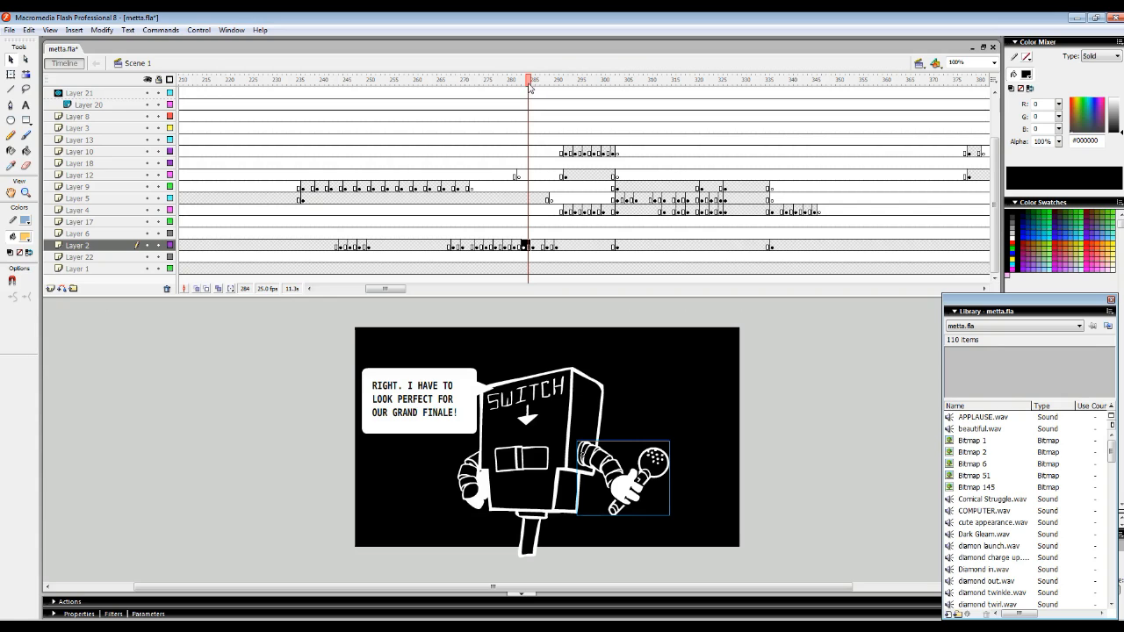
Scrub to frame 292 and select the child character's drawing on Layer 4.
drag(530, 85, 566, 95)
click(299, 449)
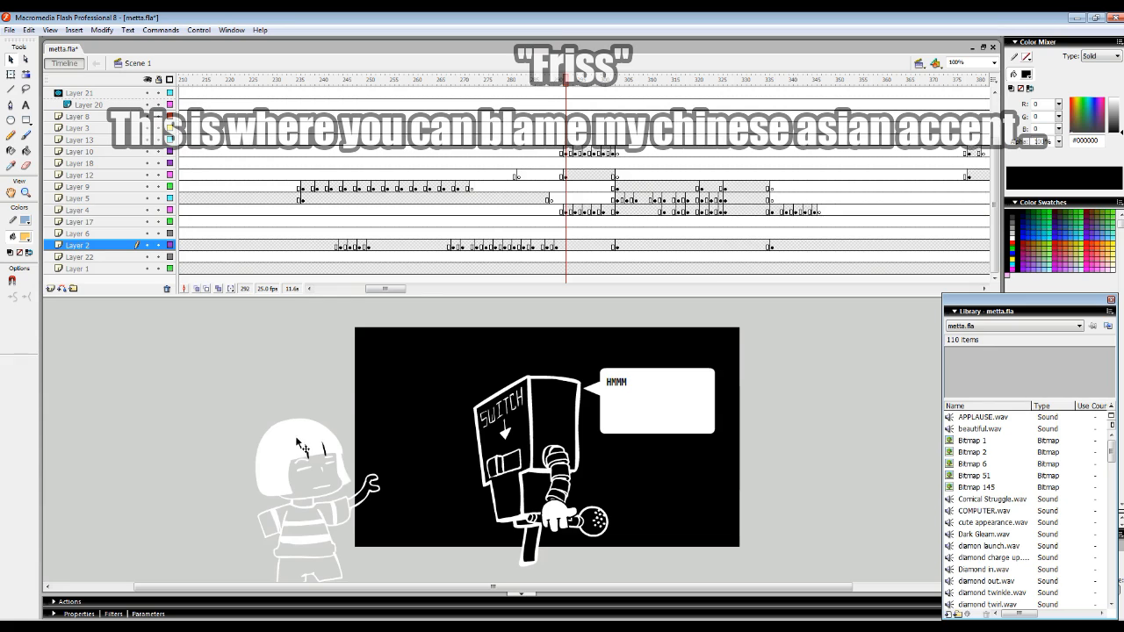
click(282, 403)
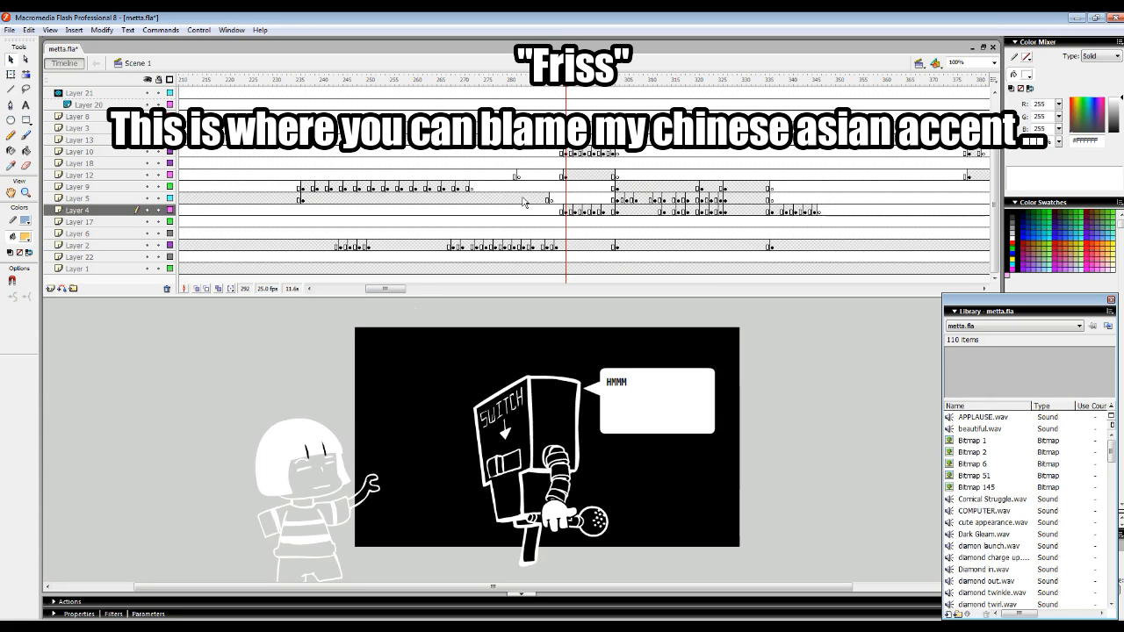
Examine how the close-up of the hand moving the switch is split across Layers 9, 5 and 2 between frames 322 and 326.
drag(566, 88, 733, 104)
click(707, 187)
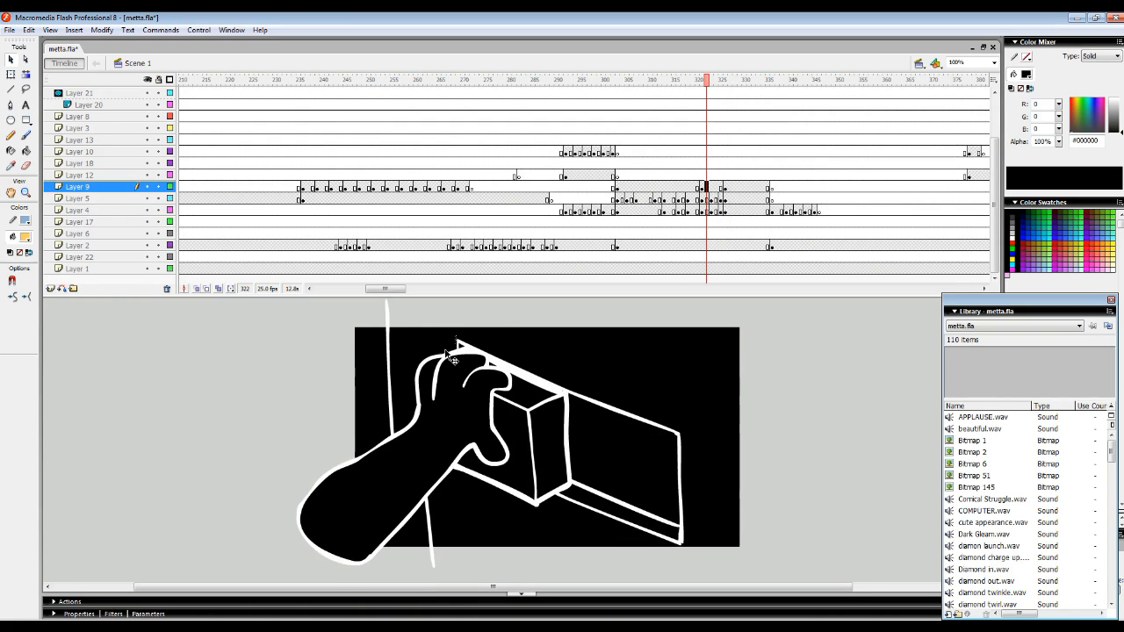
click(726, 187)
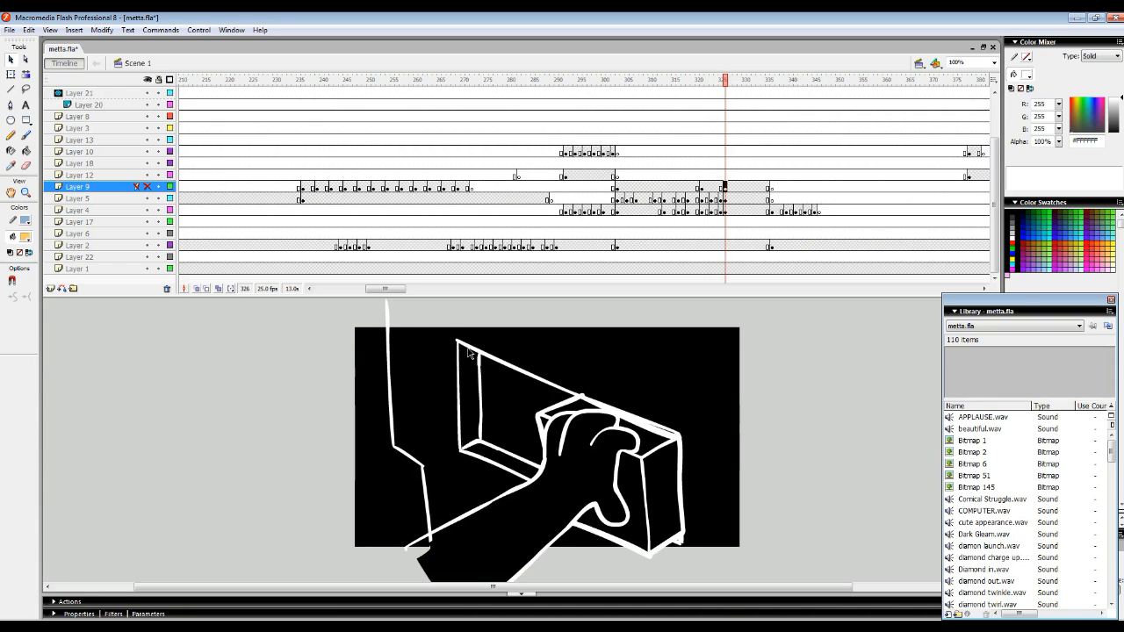
click(717, 199)
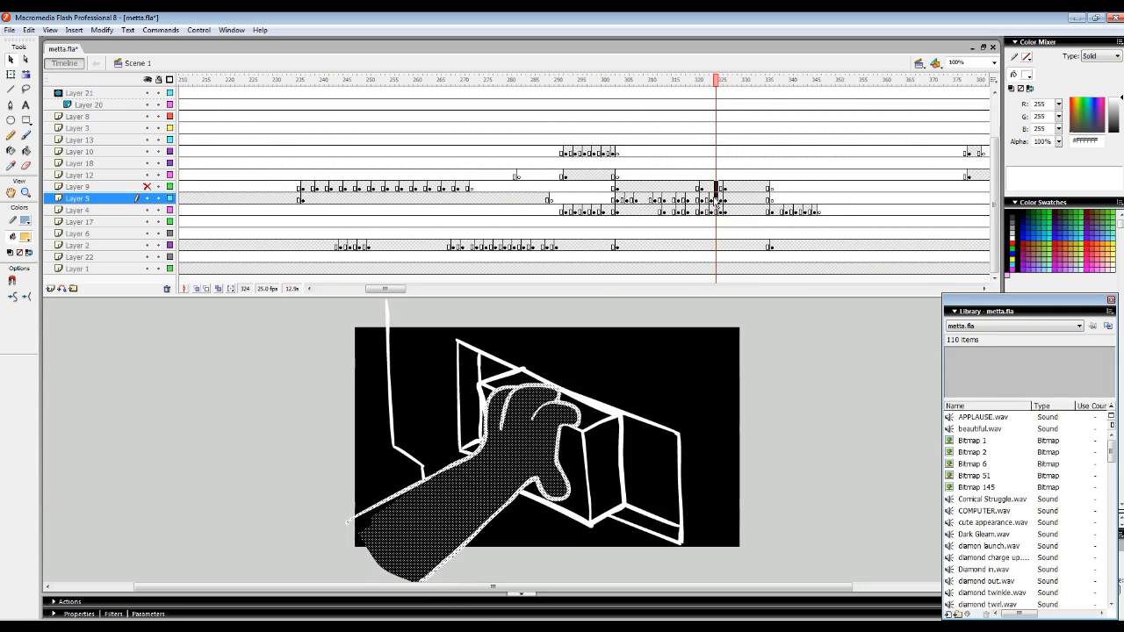
click(712, 199)
click(470, 348)
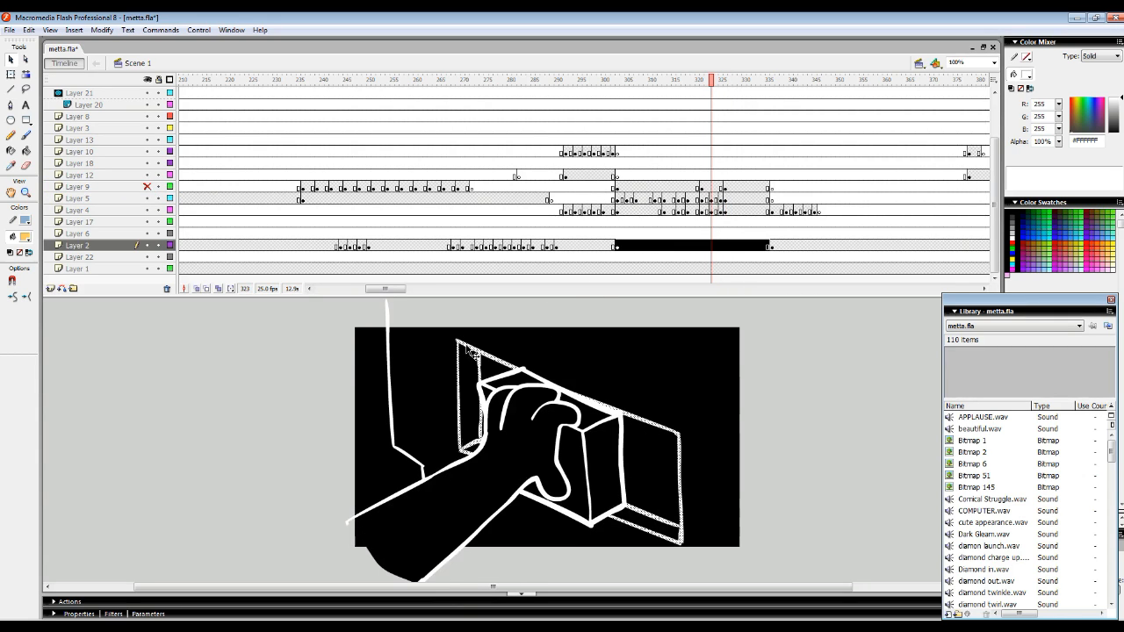
click(711, 245)
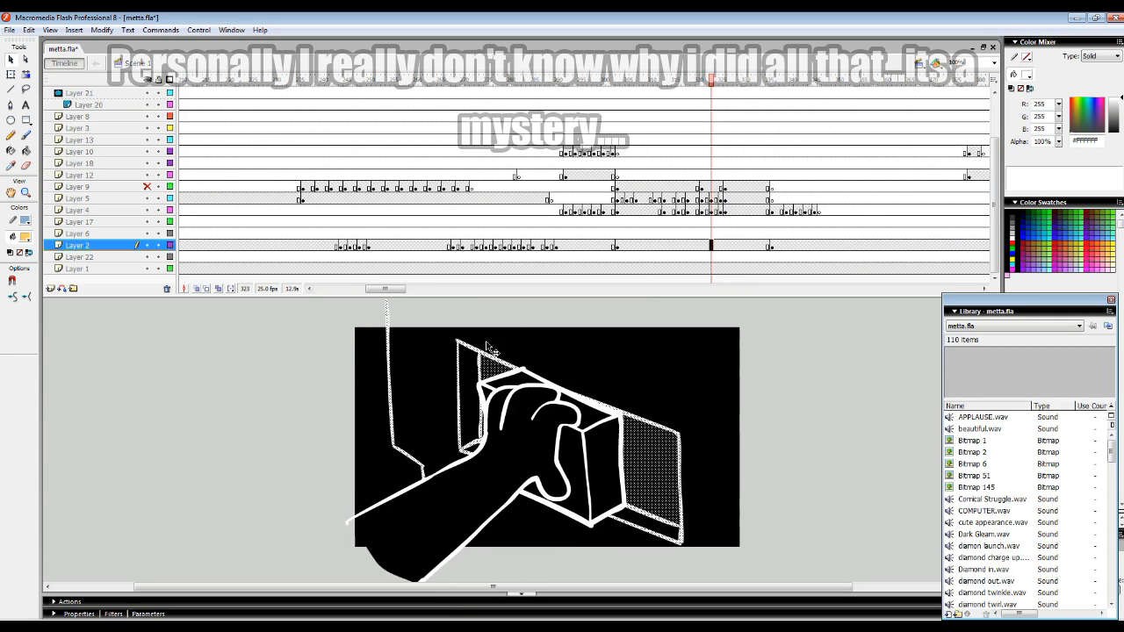
drag(699, 104, 763, 116)
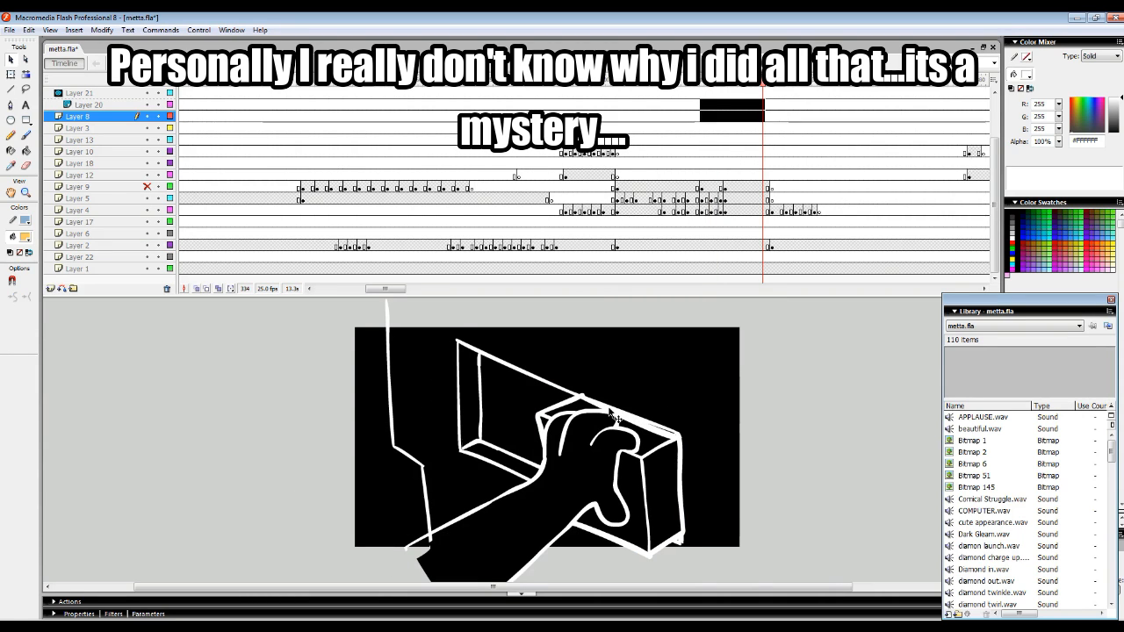
drag(763, 81, 815, 187)
Copy the child's entrance frames on Layer 4, starting at frame 292, and paste them on Layer 12 at frame 336.
drag(578, 214, 616, 215)
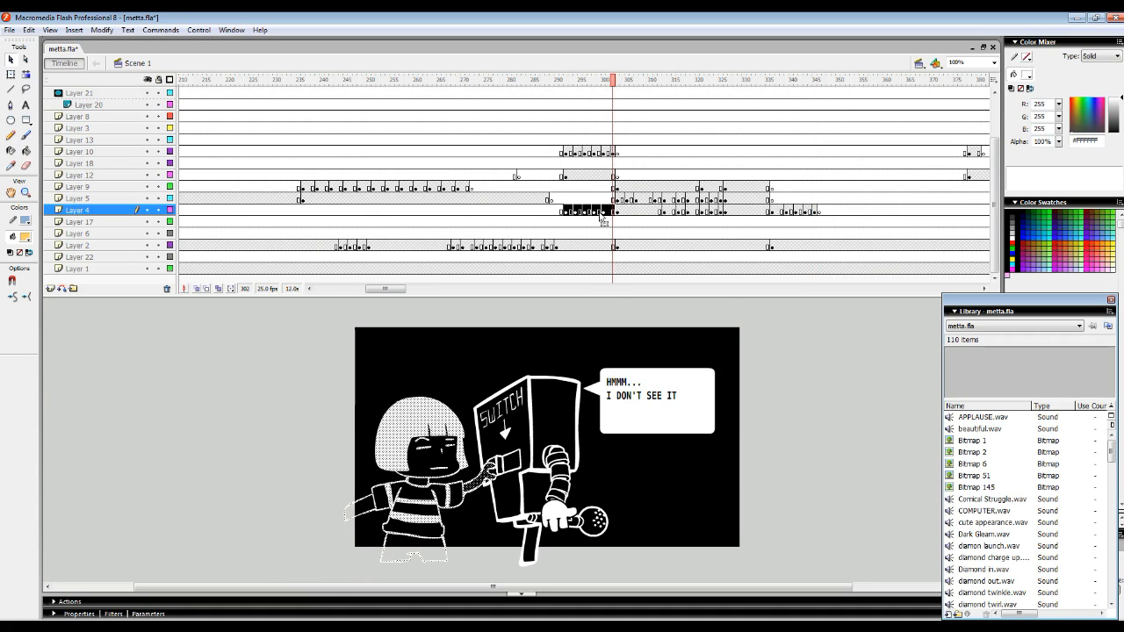
right_click(598, 217)
click(636, 350)
drag(565, 222, 781, 180)
right_click(606, 222)
click(646, 372)
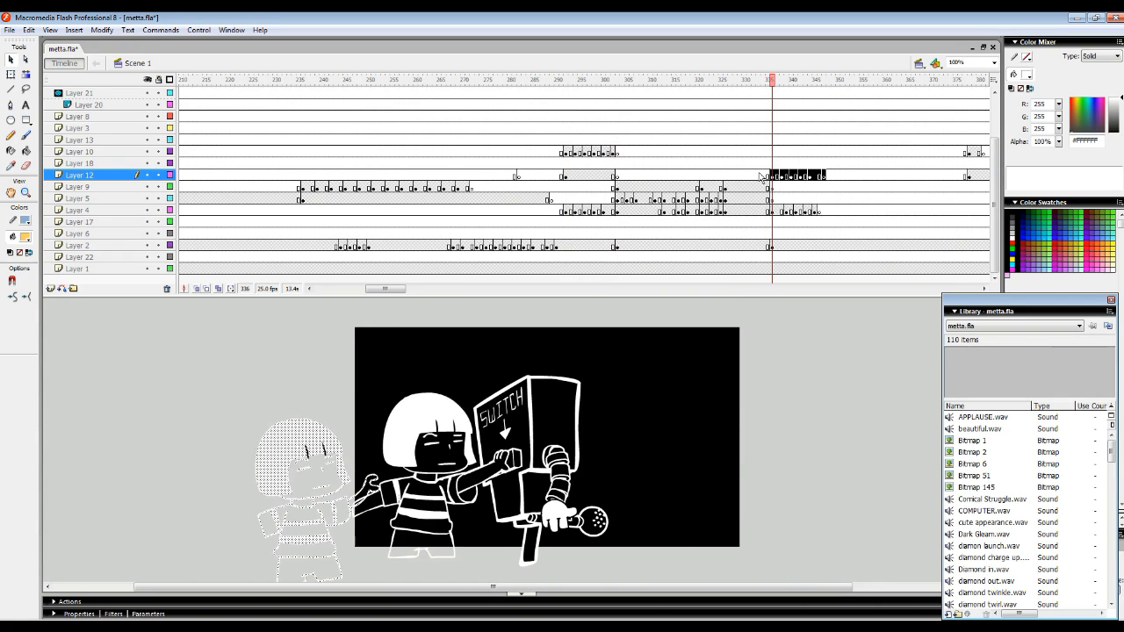
Reverse the pasted child frames on Layer 12 from frame 336 and scrub through them.
click(815, 163)
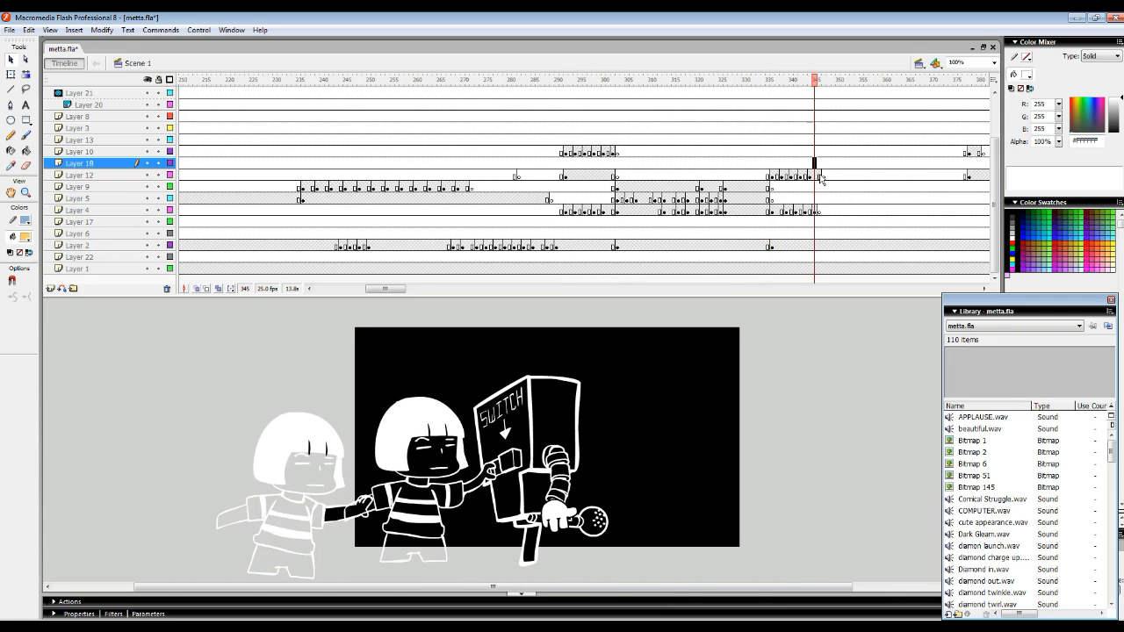
drag(821, 176, 773, 175)
right_click(777, 175)
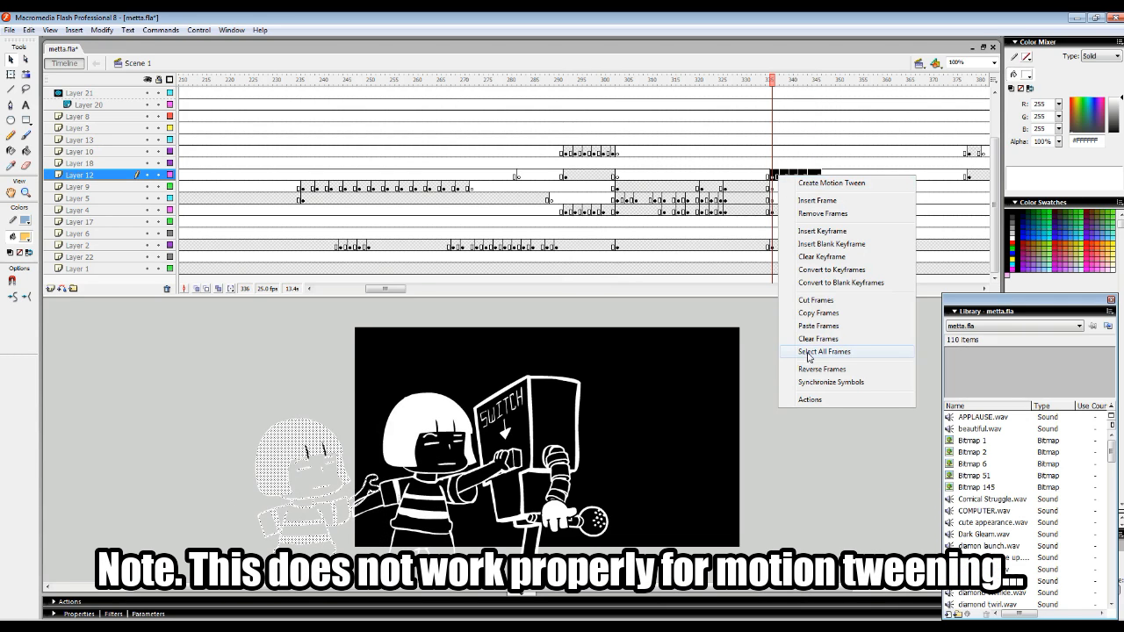
click(822, 369)
drag(773, 103, 822, 119)
Clear the reversed keyframes on Layer 12 from frame 336 to 347.
drag(828, 180, 780, 182)
right_click(821, 176)
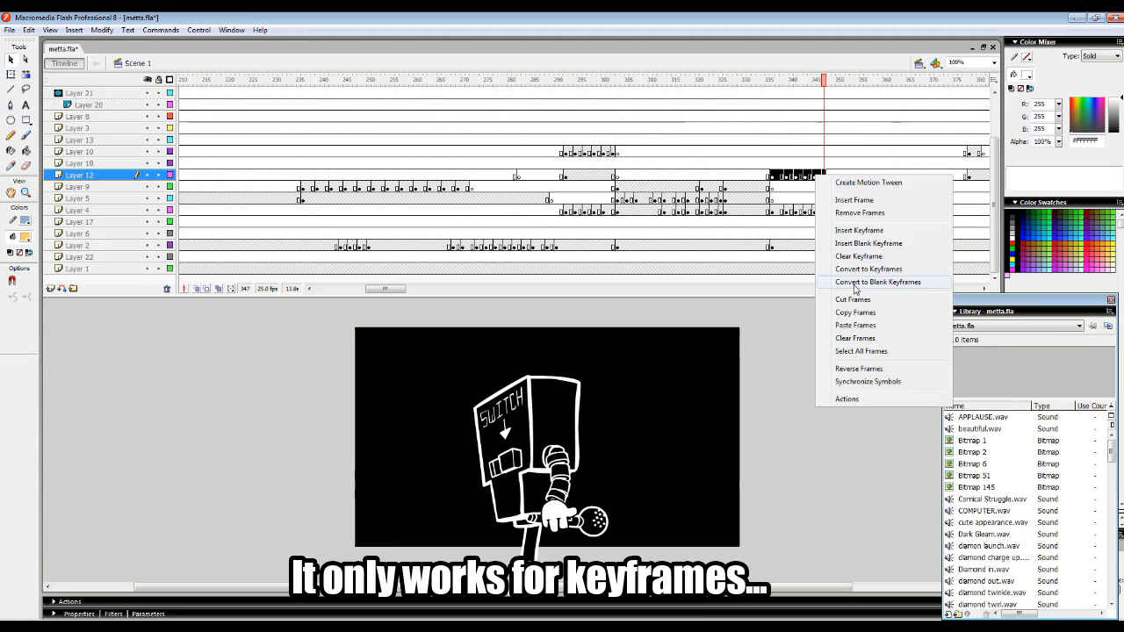
click(847, 254)
Scrub through the "MY SWITCH?" dialogue from frame 439 to the robot's leaning pose at frame 451.
drag(747, 91, 764, 130)
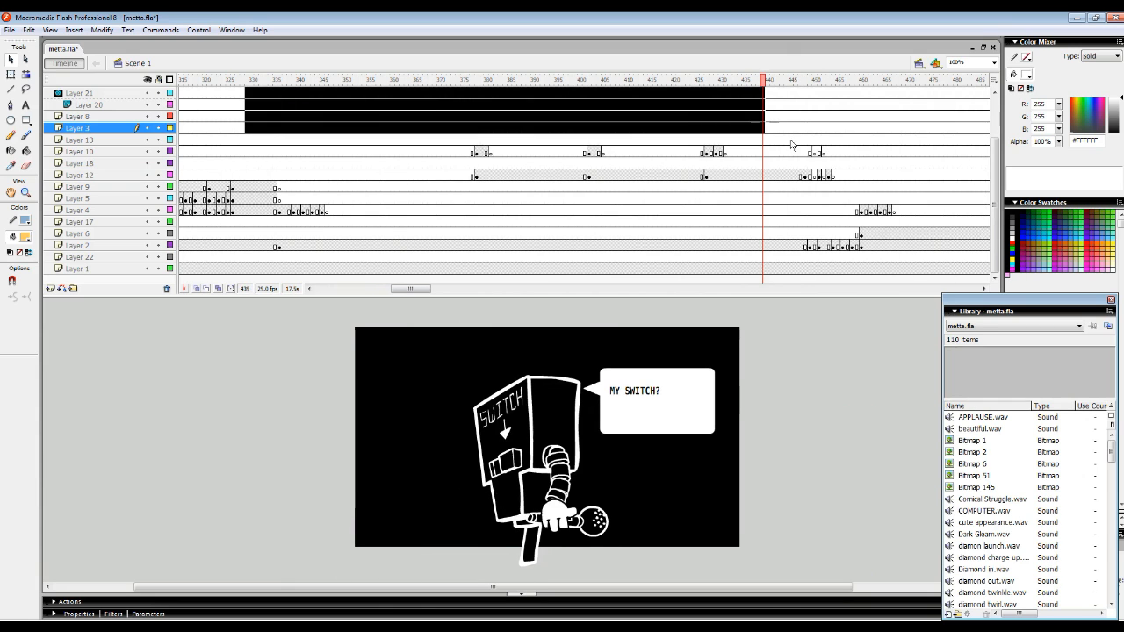
drag(780, 84, 805, 99)
drag(425, 292, 439, 266)
mouse_move(441, 91)
mouse_down()
mouse_move(469, 92)
mouse_move(458, 91)
mouse_up()
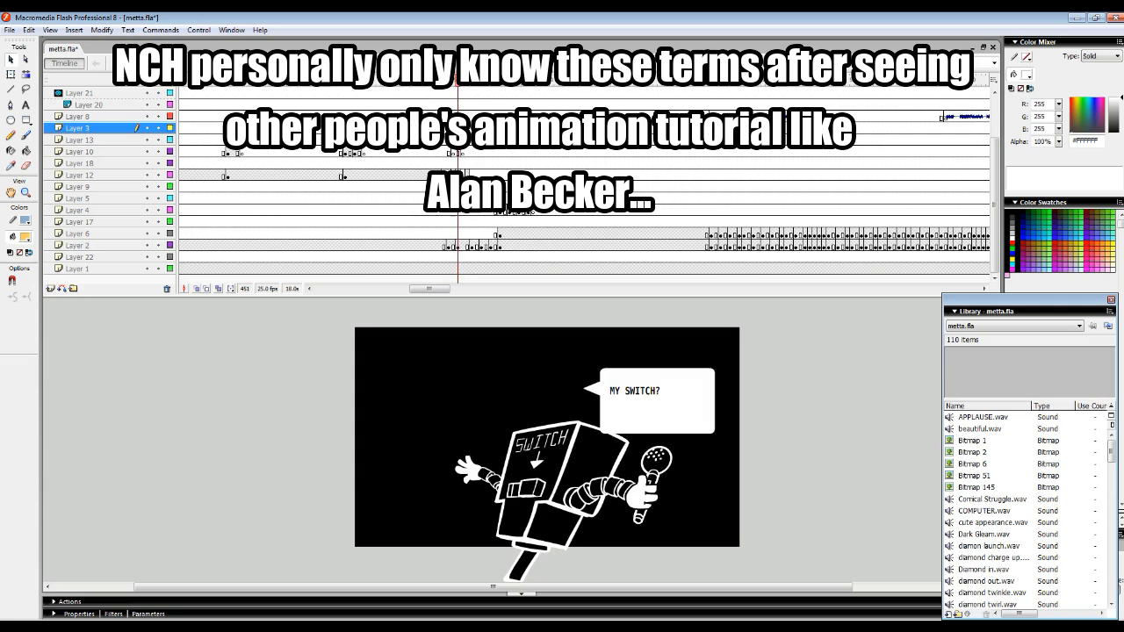
Examine the robot's smear drawings on Layer 2 between frames 454 and 459, and play back the turn.
click(472, 246)
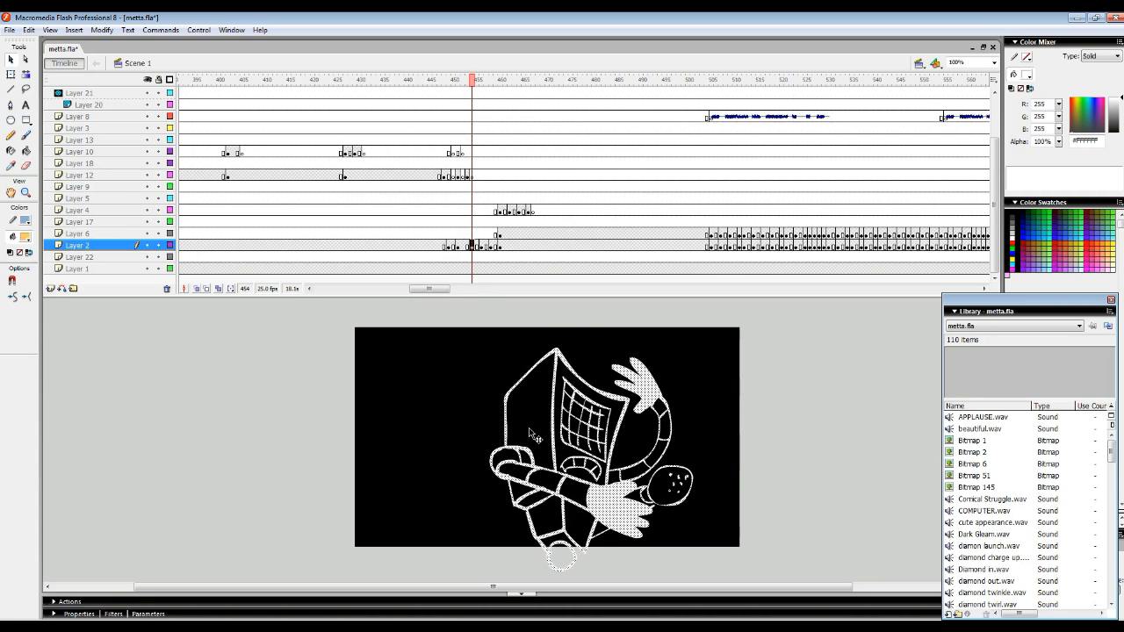
drag(472, 79, 486, 79)
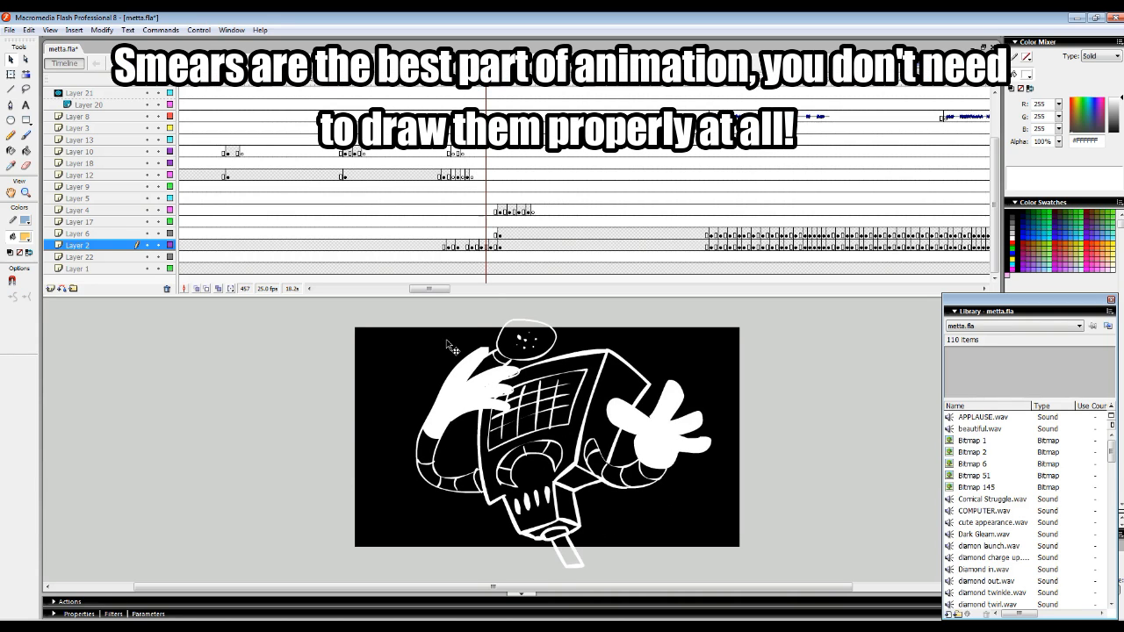
mouse_move(494, 89)
mouse_down()
mouse_move(475, 93)
mouse_move(493, 94)
mouse_move(486, 110)
mouse_up()
click(497, 248)
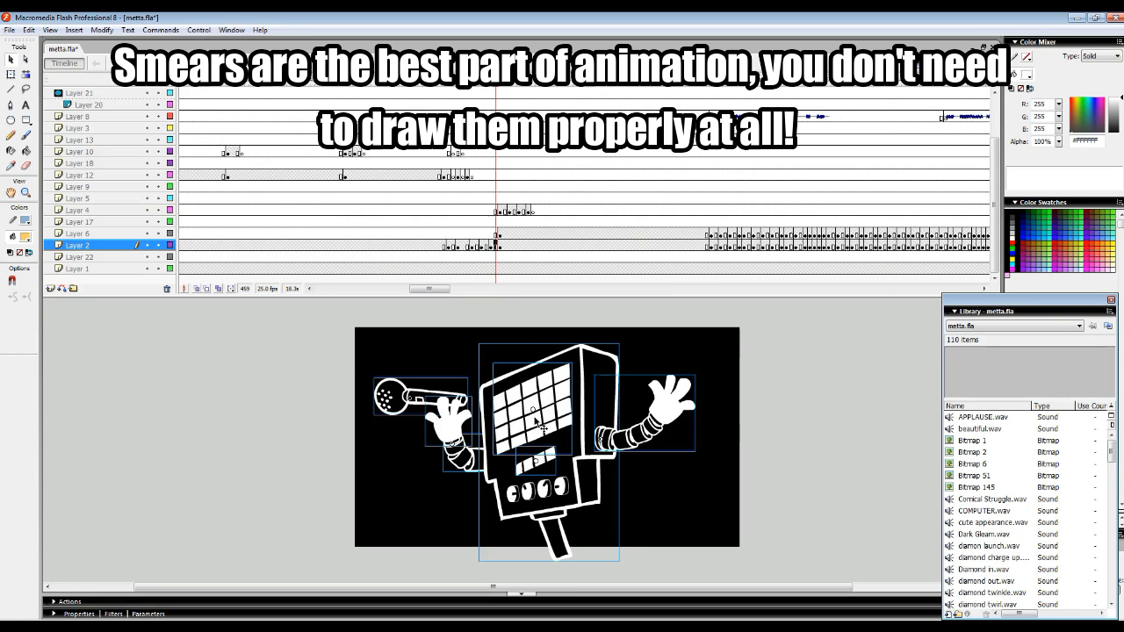
click(481, 246)
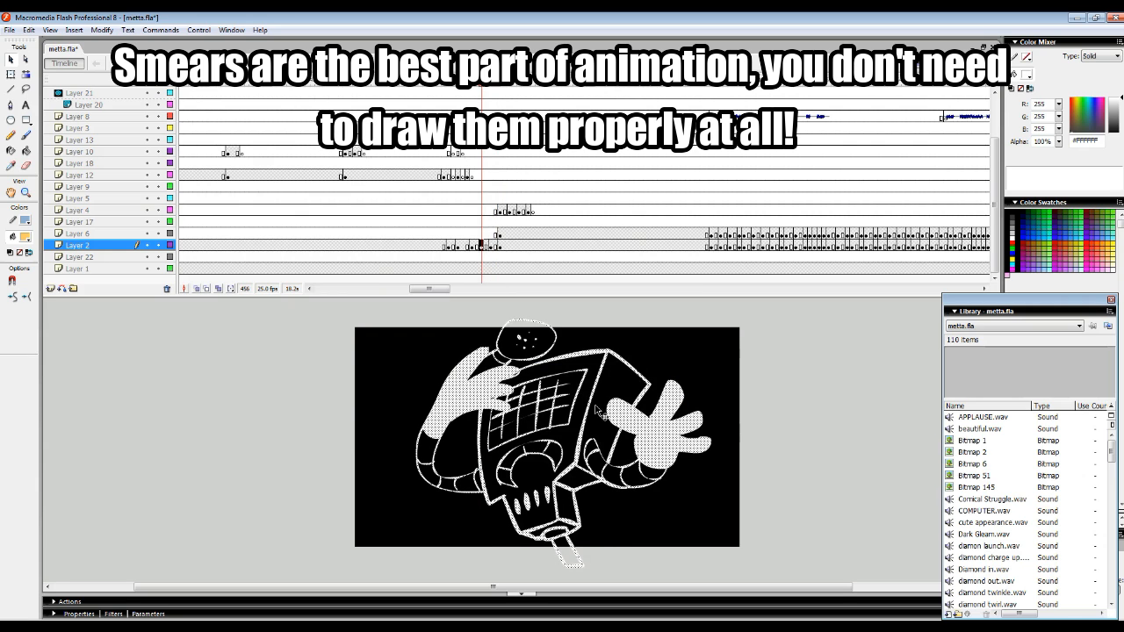
drag(482, 92, 378, 139)
key(Return)
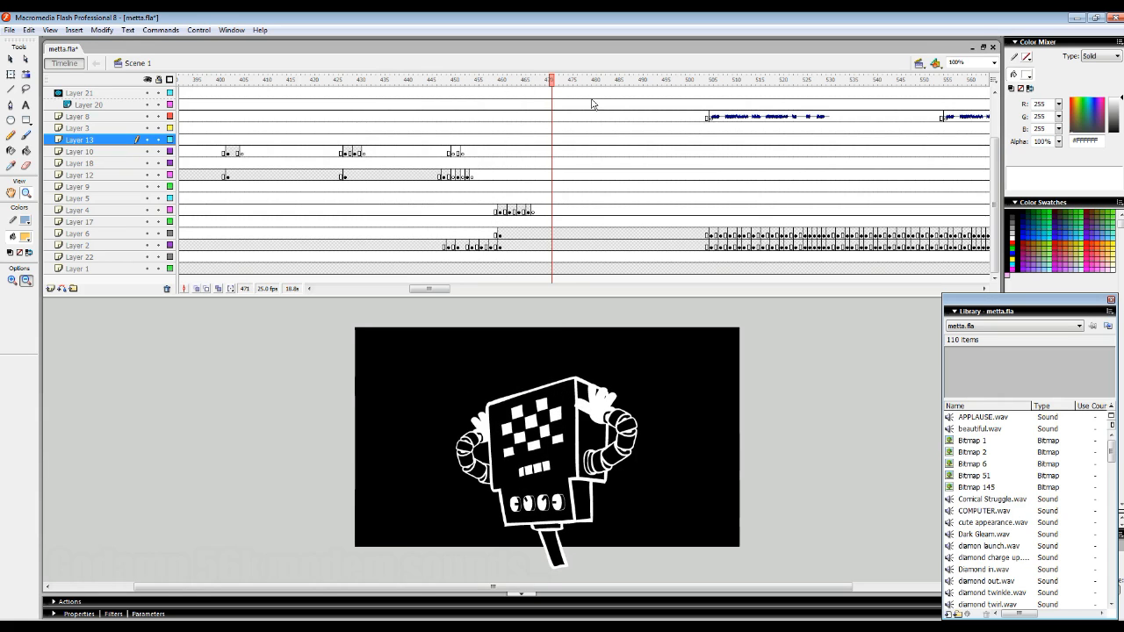
Review the frame sound settings on Layer 14 at frame 469, Layer 11 at frame 476 and Layer 16 at frame 508.
drag(997, 171, 997, 123)
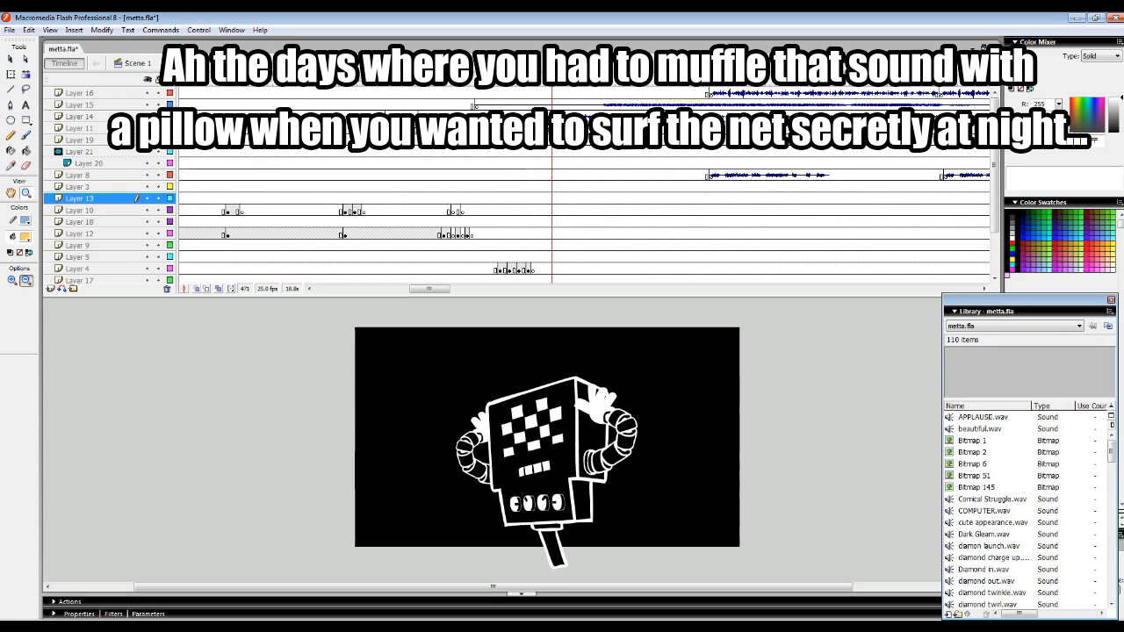
click(541, 116)
click(377, 594)
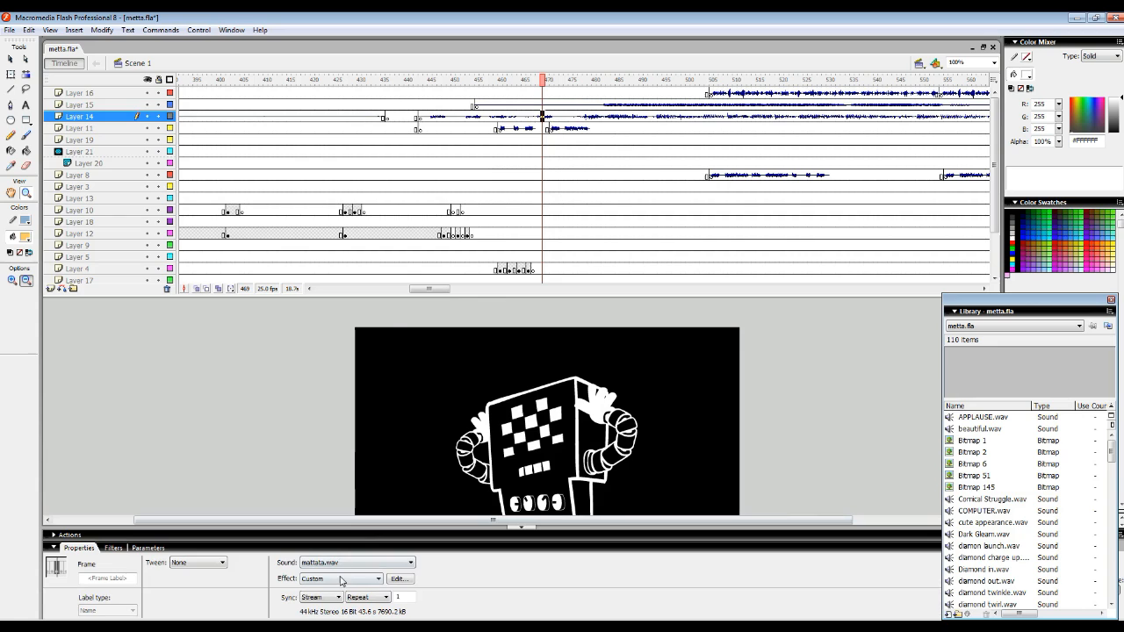
click(575, 128)
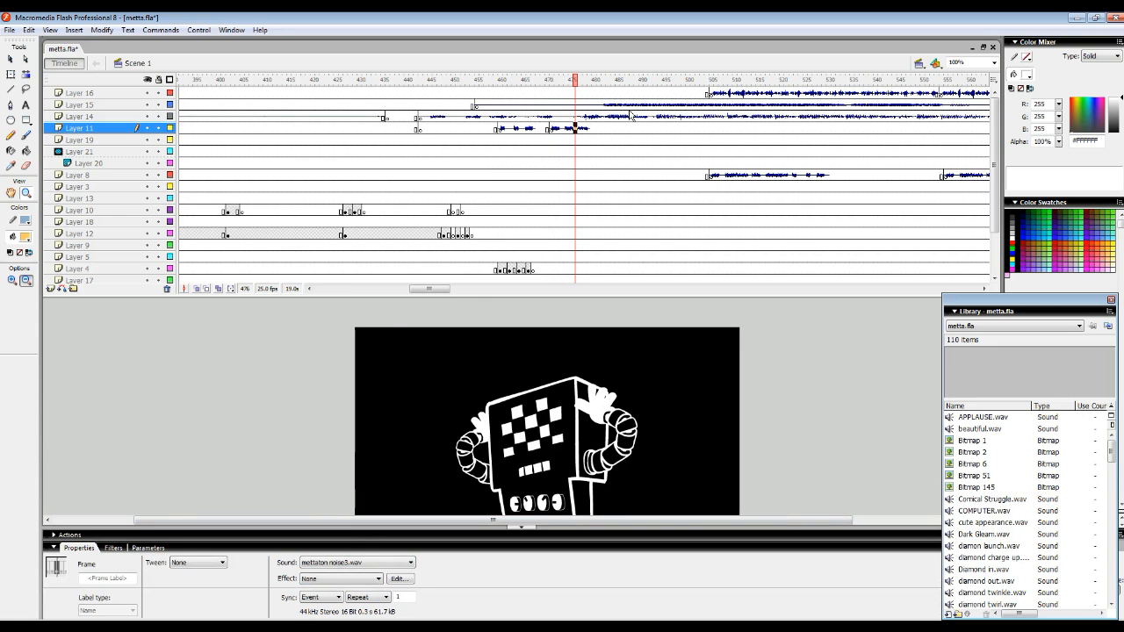
click(726, 94)
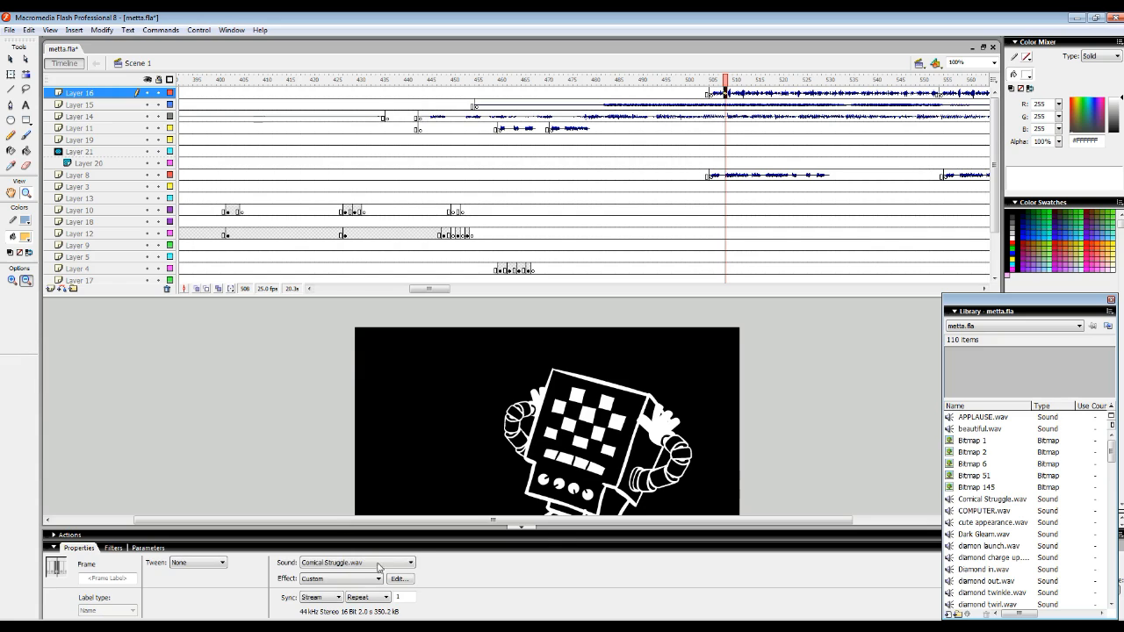
click(422, 549)
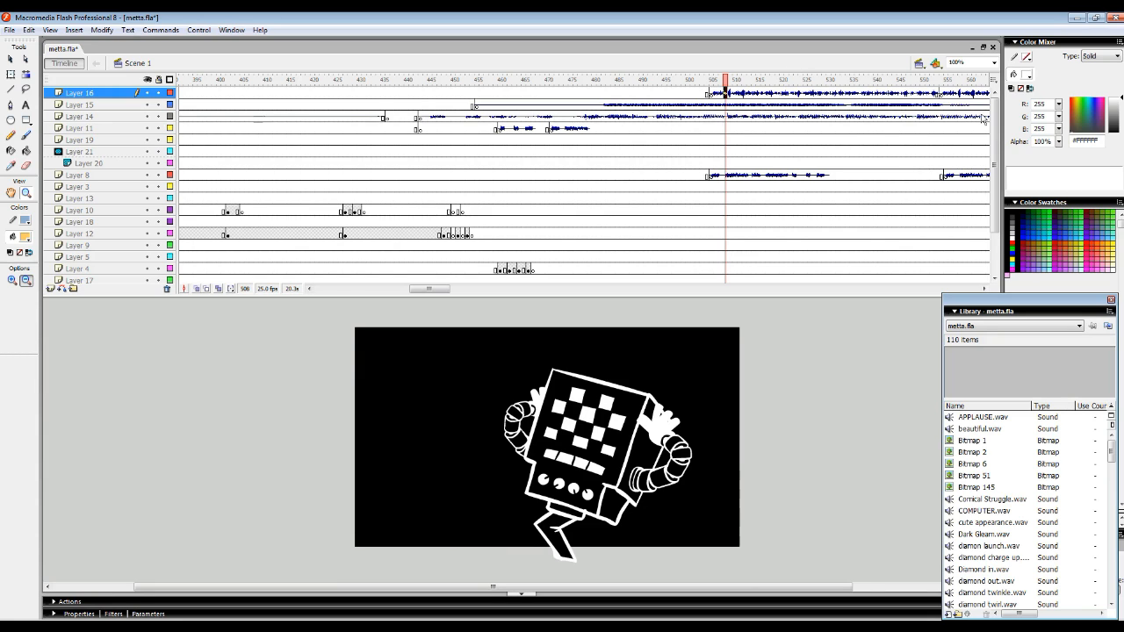
Mute the timeline's sounds and scrub the robot's dance from frame 508 to frame 533.
scroll(995, 140, down, 3)
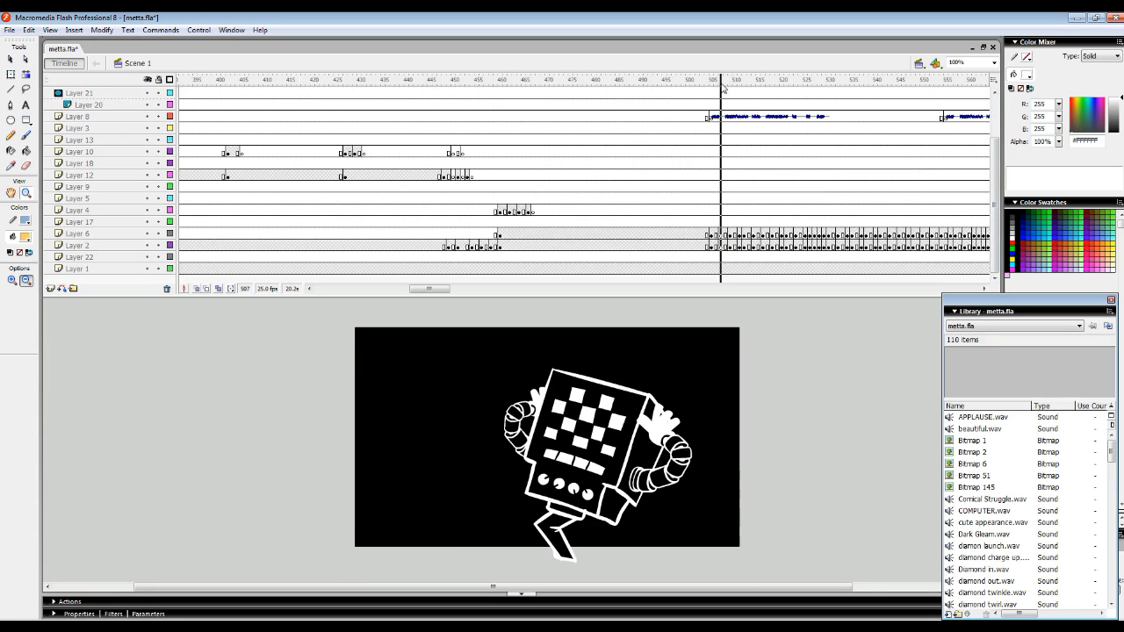
click(198, 29)
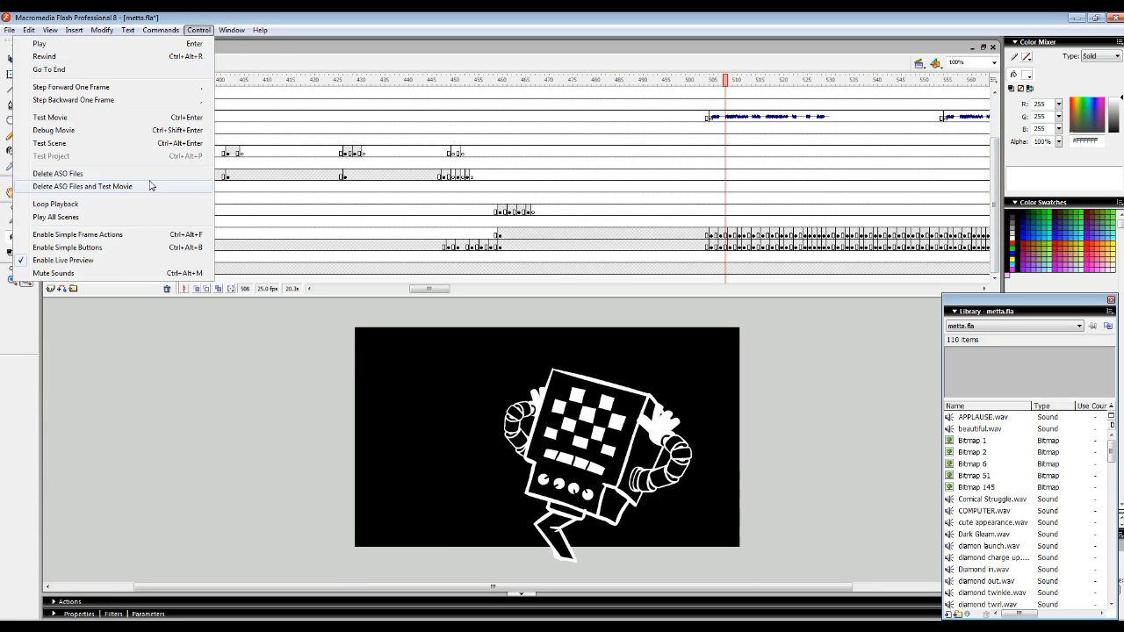
click(123, 277)
drag(734, 83, 844, 137)
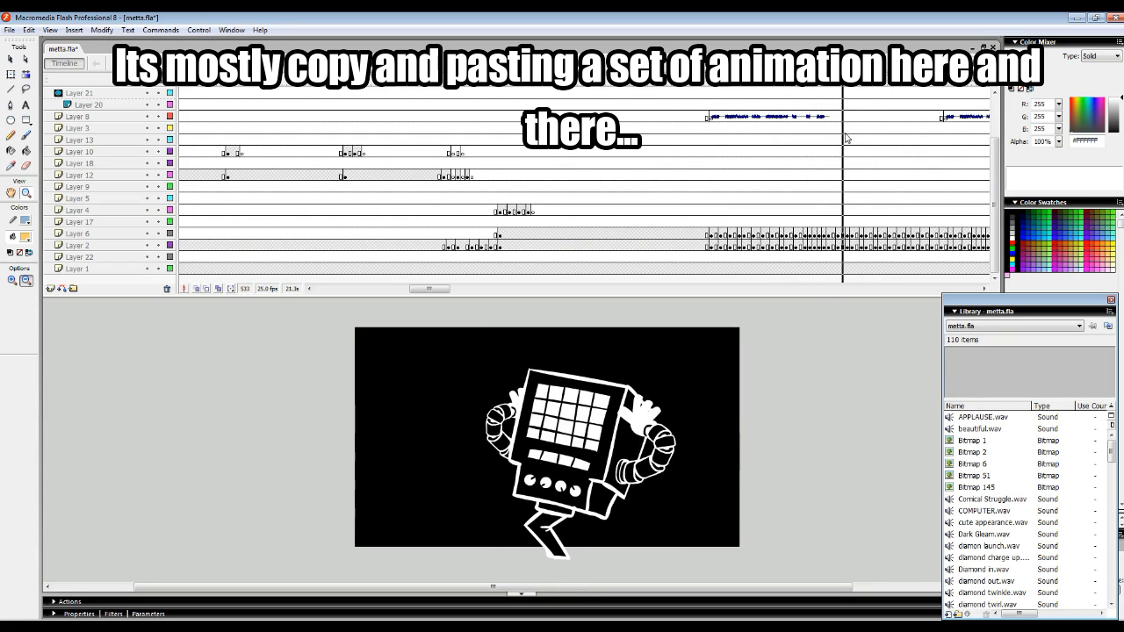
Toggle the visibility of Layer 2 and Layer 6 at frame 533 to compare which robot parts each holds.
click(841, 235)
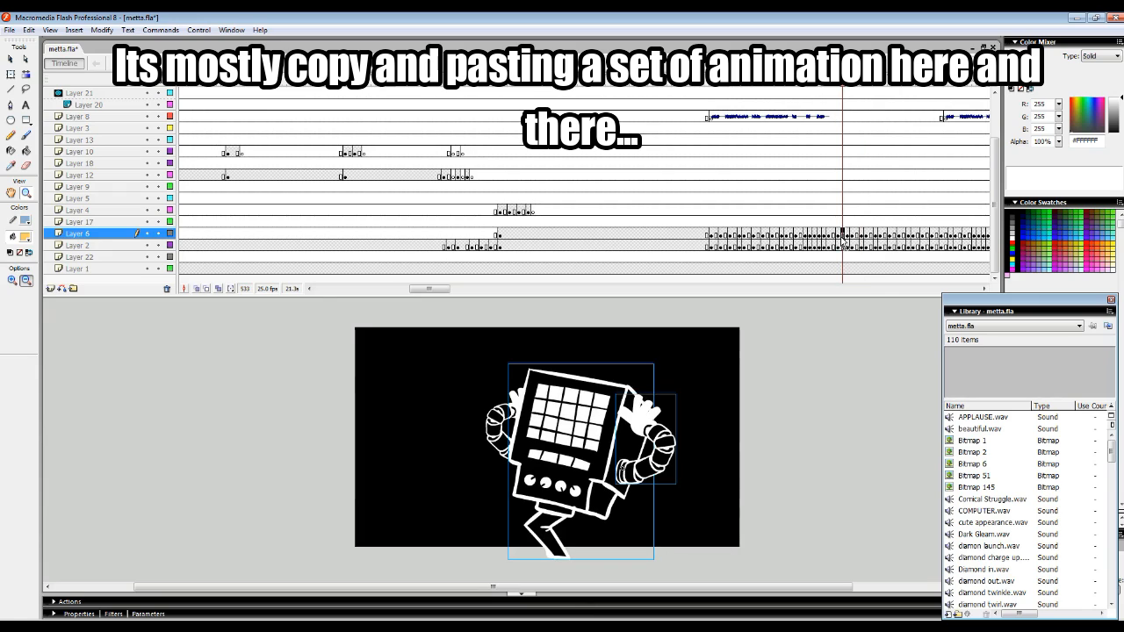
click(147, 245)
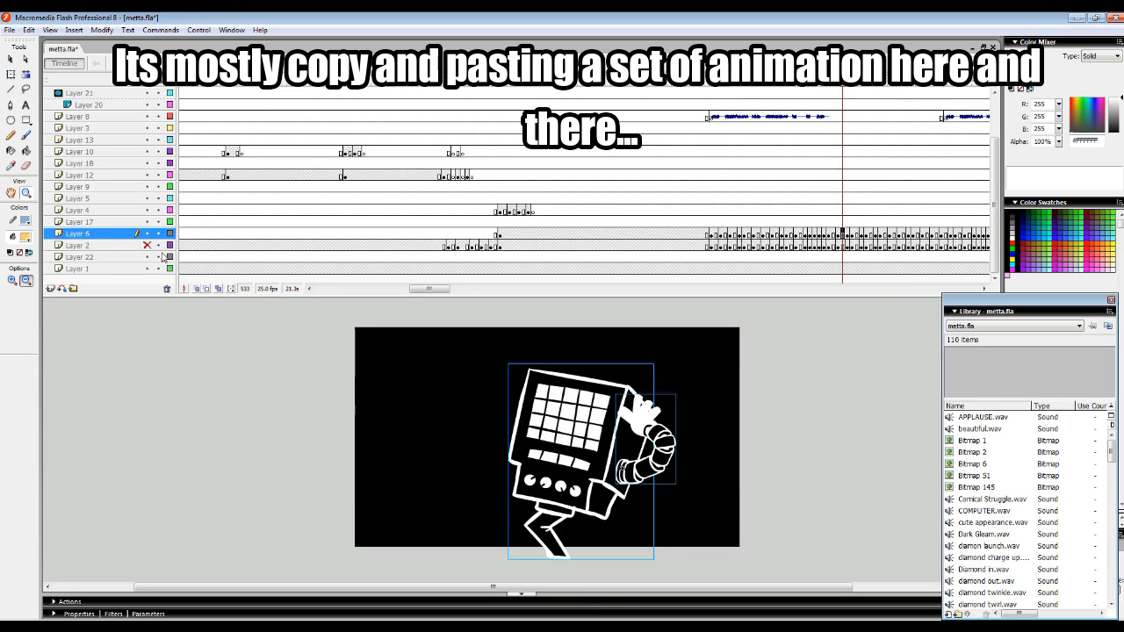
click(148, 233)
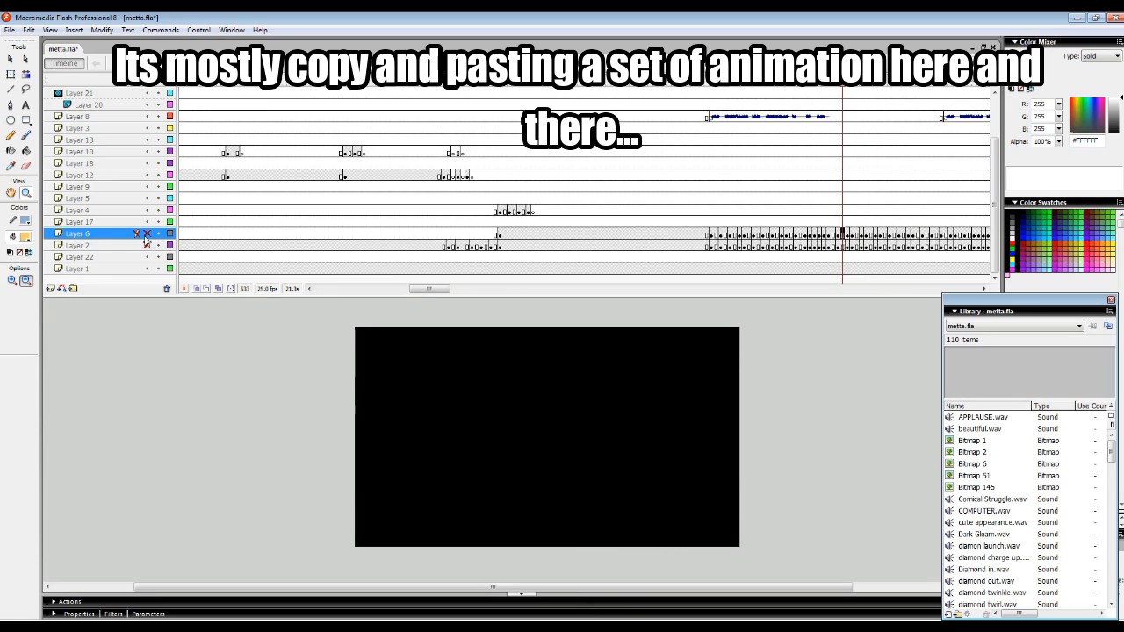
click(147, 233)
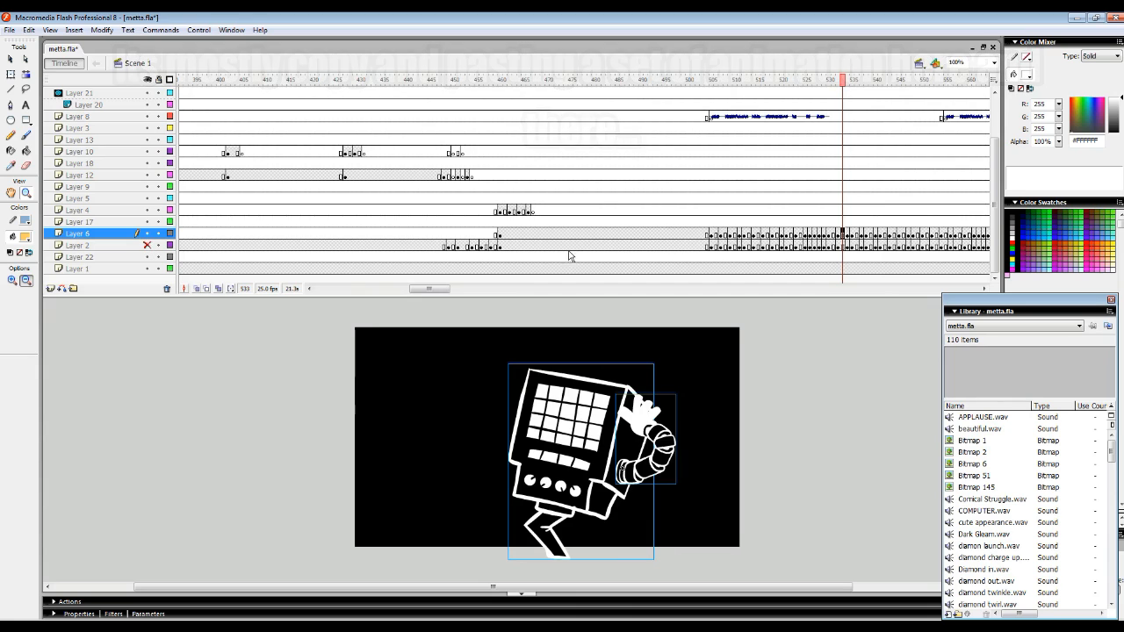
Scrub the robot's dance to frame 537 and play it back through frame 551.
drag(778, 92, 697, 87)
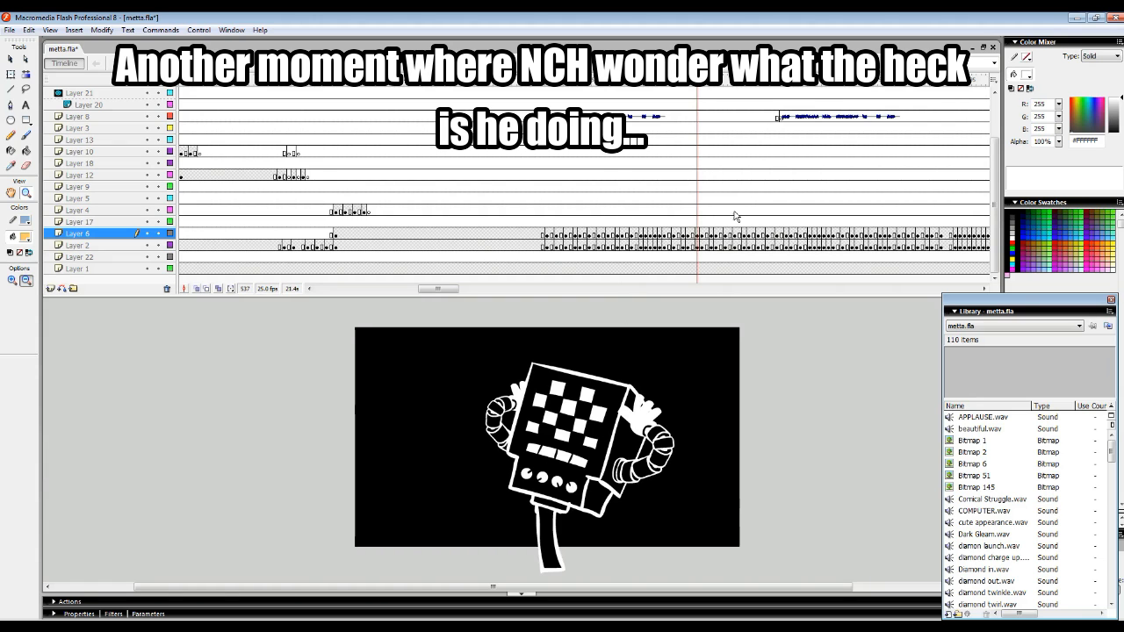
mouse_move(993, 178)
mouse_down()
mouse_move(993, 152)
mouse_move(991, 188)
mouse_up()
key(Return)
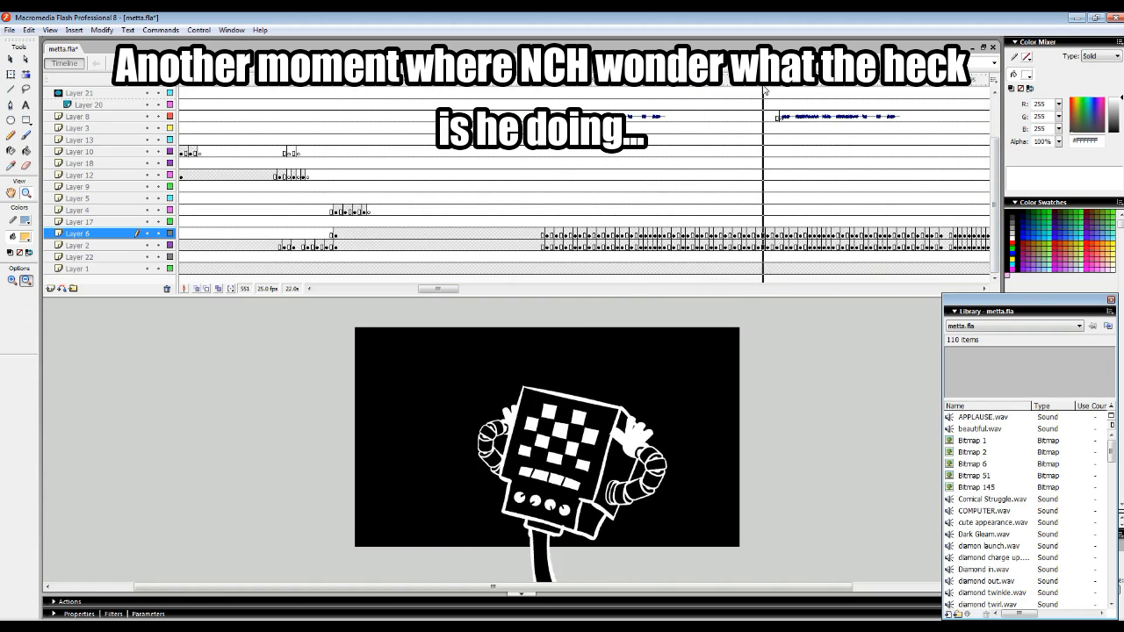
Scrub through the rest of the dance and examine the keyframe spacing on Layer 6 up to frame 632.
drag(437, 288, 458, 282)
drag(440, 78, 422, 99)
drag(463, 106, 496, 132)
drag(459, 241, 427, 238)
drag(494, 238, 512, 247)
drag(523, 139, 666, 128)
drag(617, 210, 660, 237)
click(597, 221)
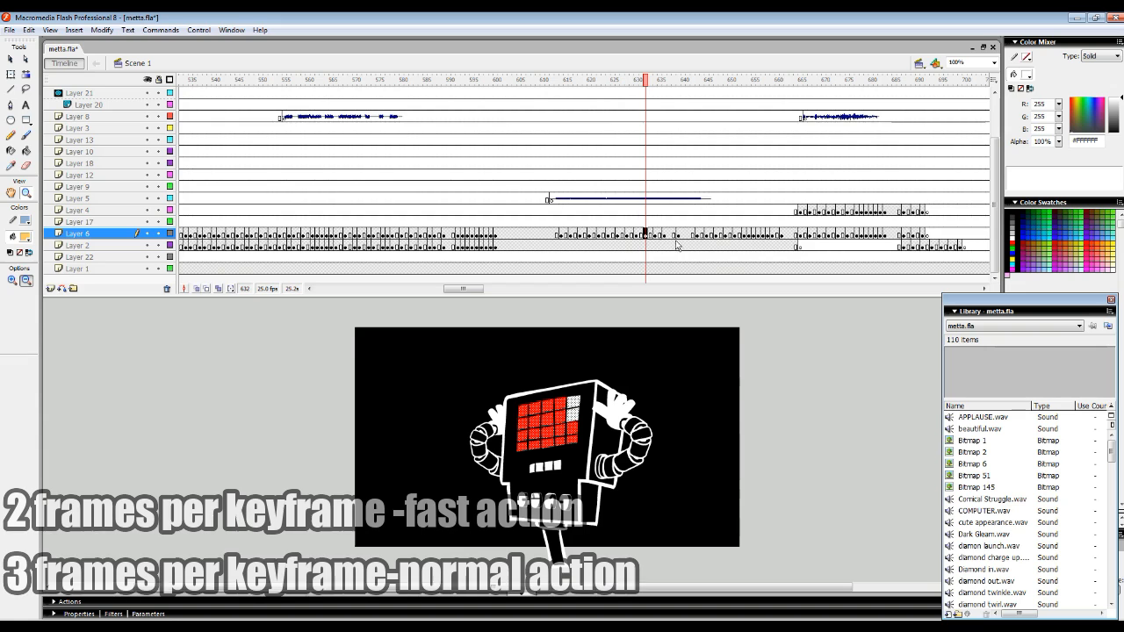
Scrub to the robot's takeoff at frame 691 and examine the semi-transparent smoke trail drawing on Layer 2.
drag(645, 85, 735, 134)
key(v)
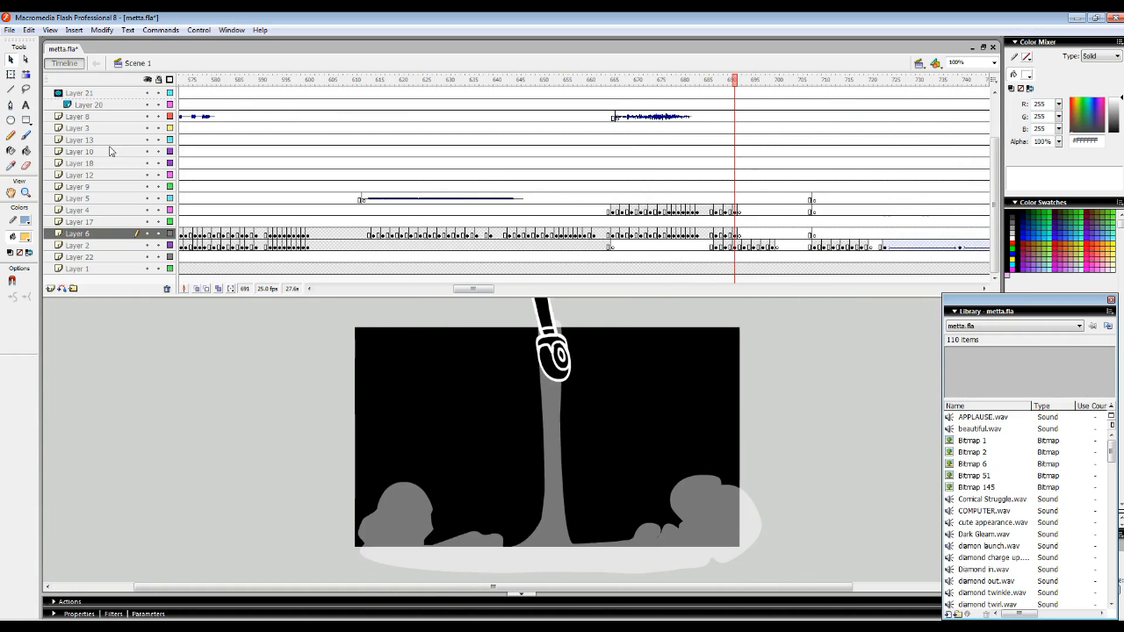
click(551, 408)
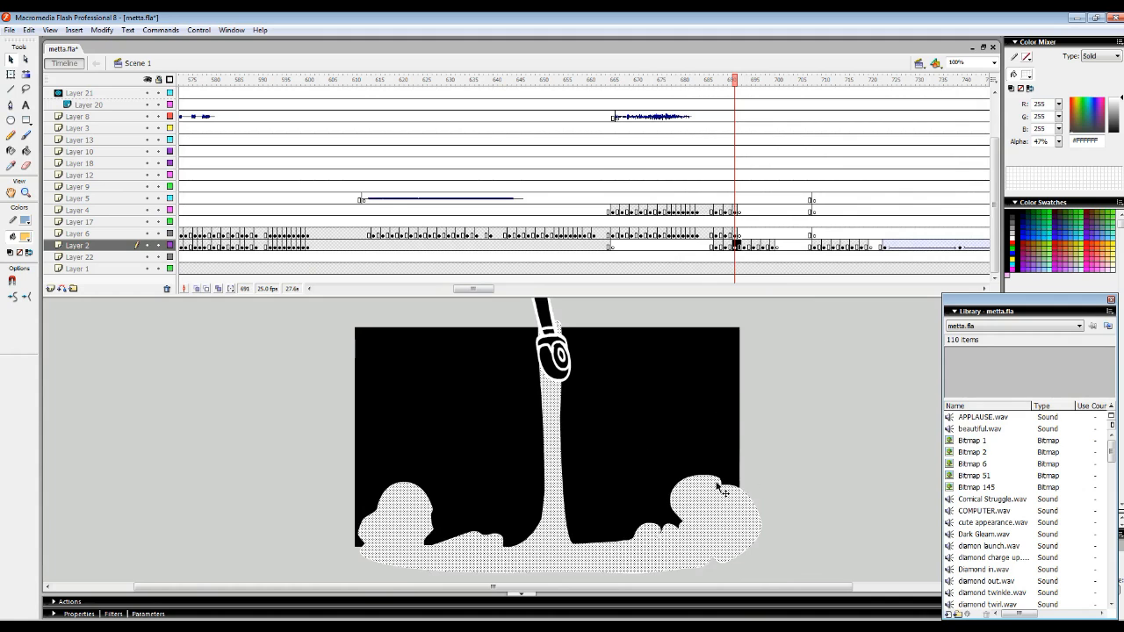
click(743, 243)
Step through the perspective drawings of the robot flying toward the camera on Layer 2, from frame 708 to 717.
drag(739, 142, 815, 150)
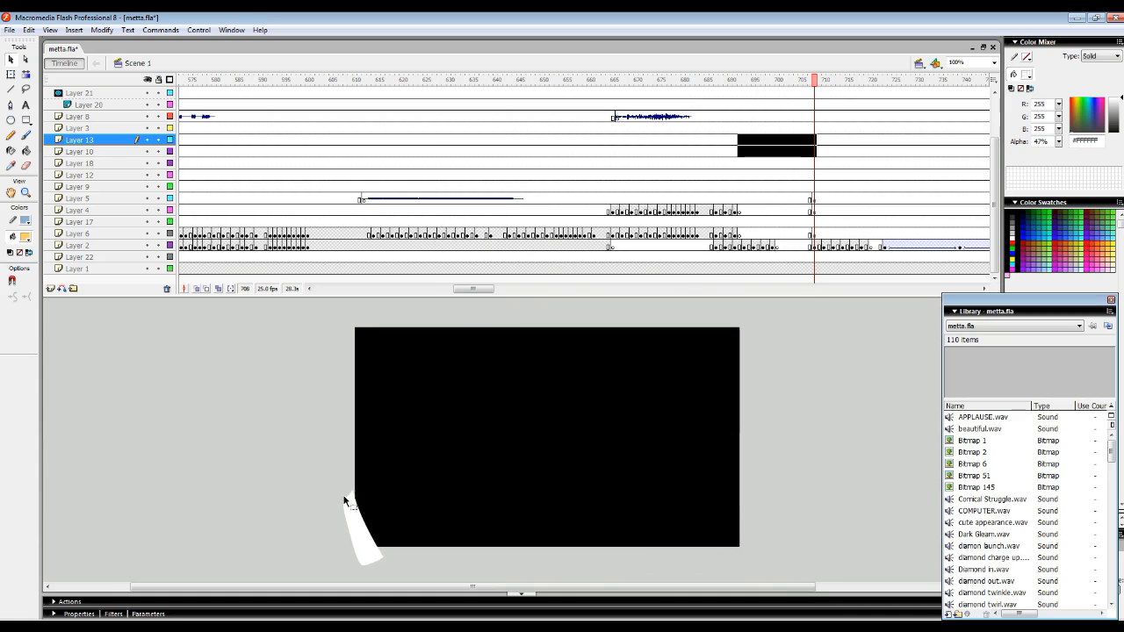
click(828, 247)
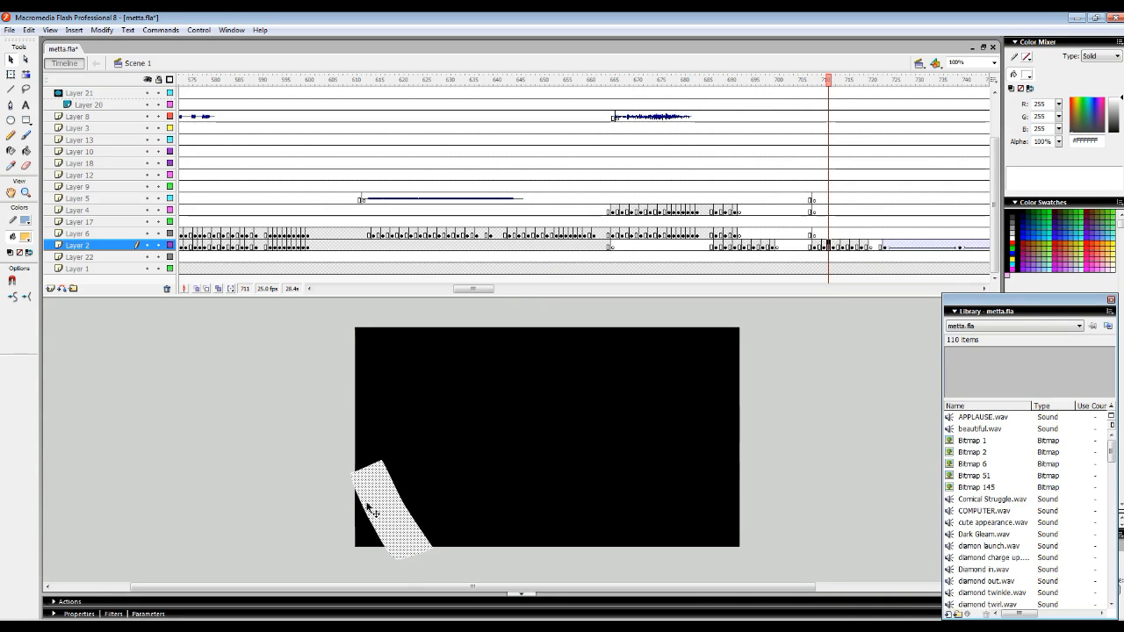
key(period)
key(period)
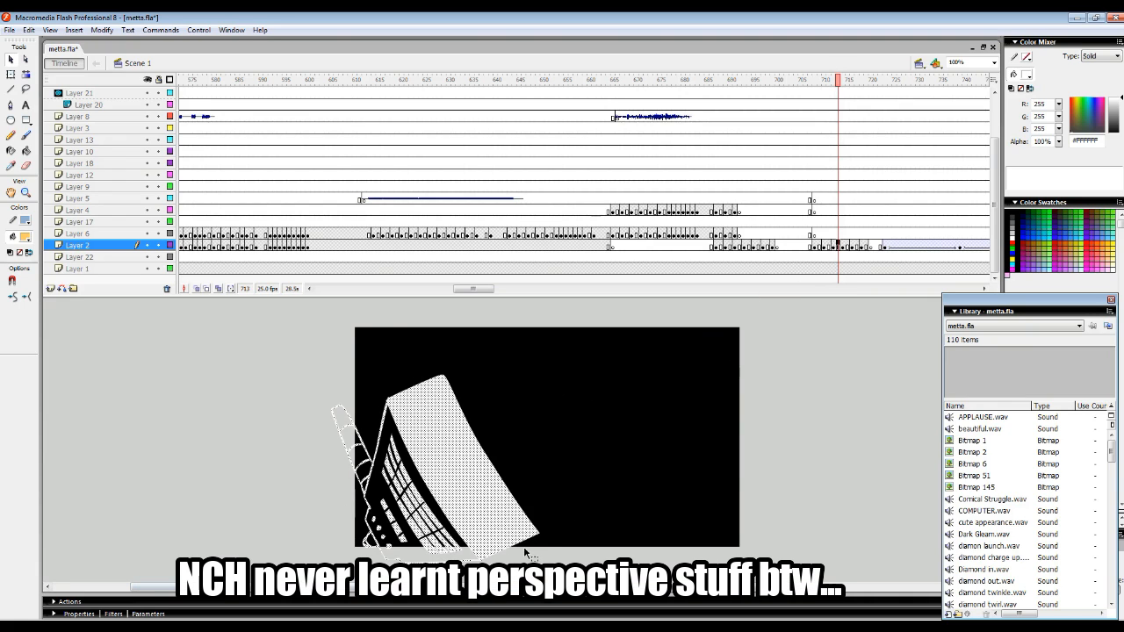
key(period)
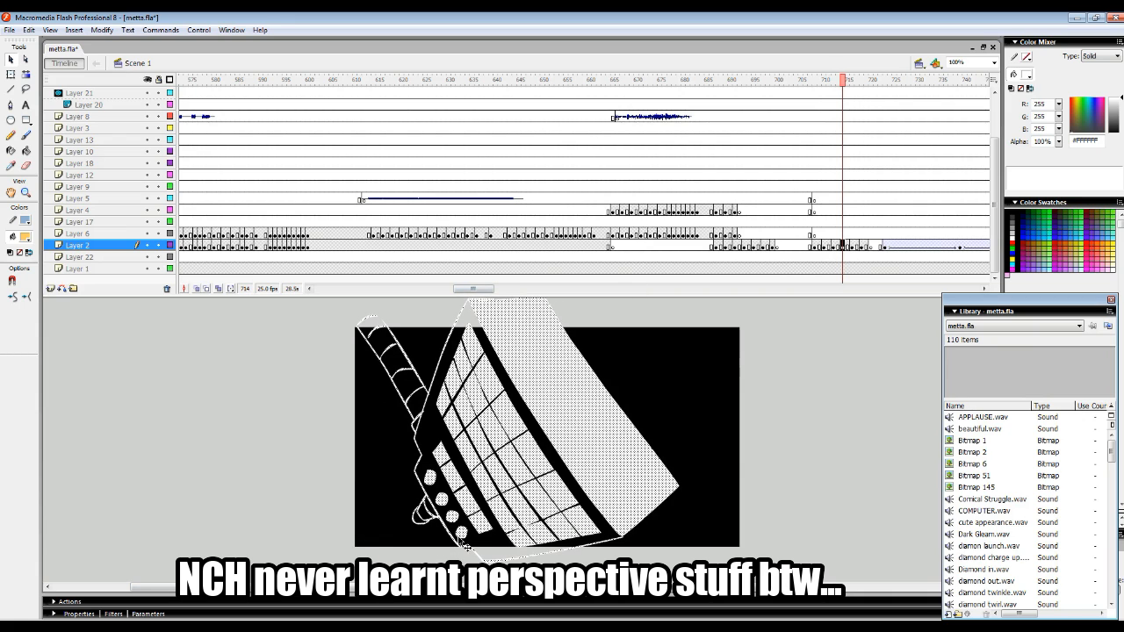
click(853, 247)
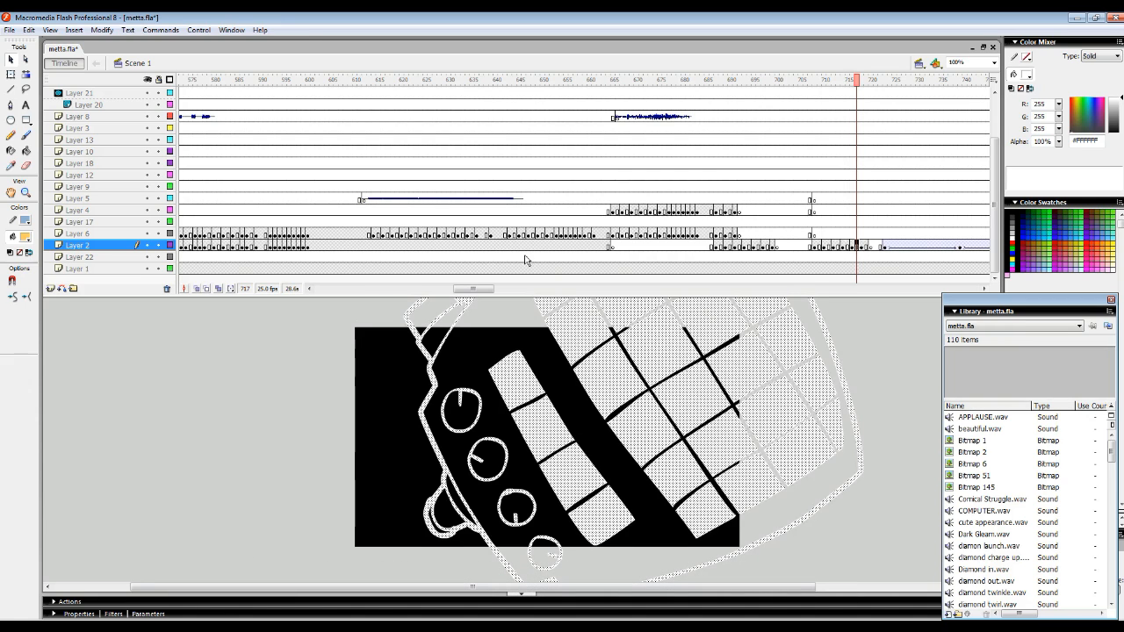
key(z)
alt+click(595, 428)
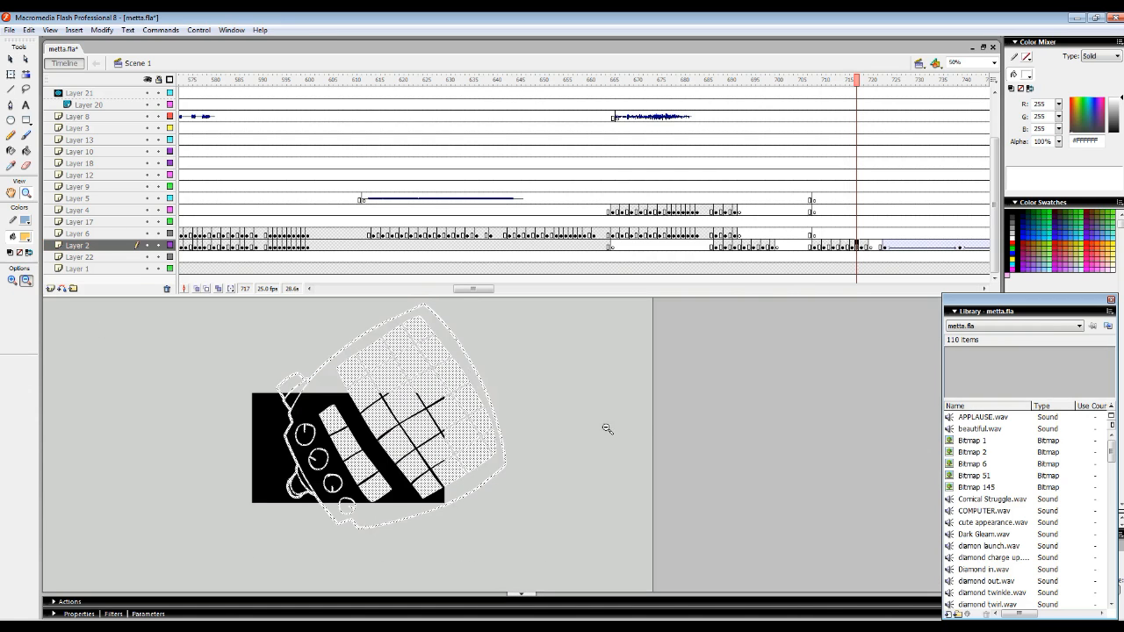
Scrub the Layer 2 tween up to frame 746, check its keyframes and select the robot's Symbol 2 instance.
mouse_move(858, 92)
mouse_down()
mouse_move(889, 92)
mouse_move(879, 103)
mouse_up()
drag(870, 246, 886, 246)
drag(472, 288, 497, 288)
drag(443, 92, 549, 110)
click(10, 61)
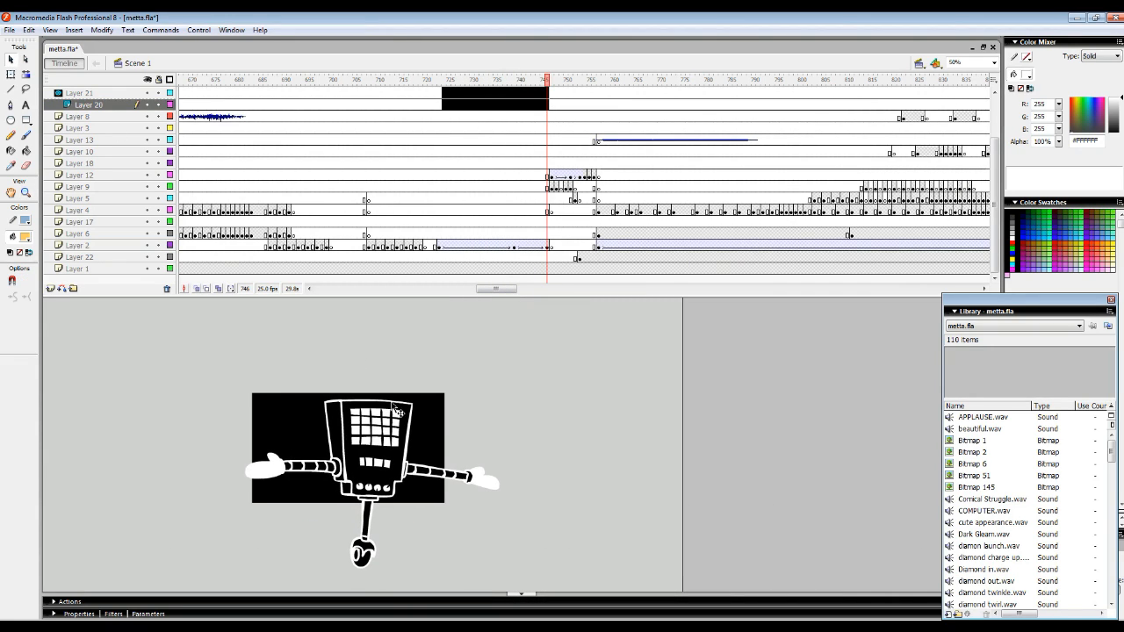
click(514, 247)
click(547, 246)
click(357, 435)
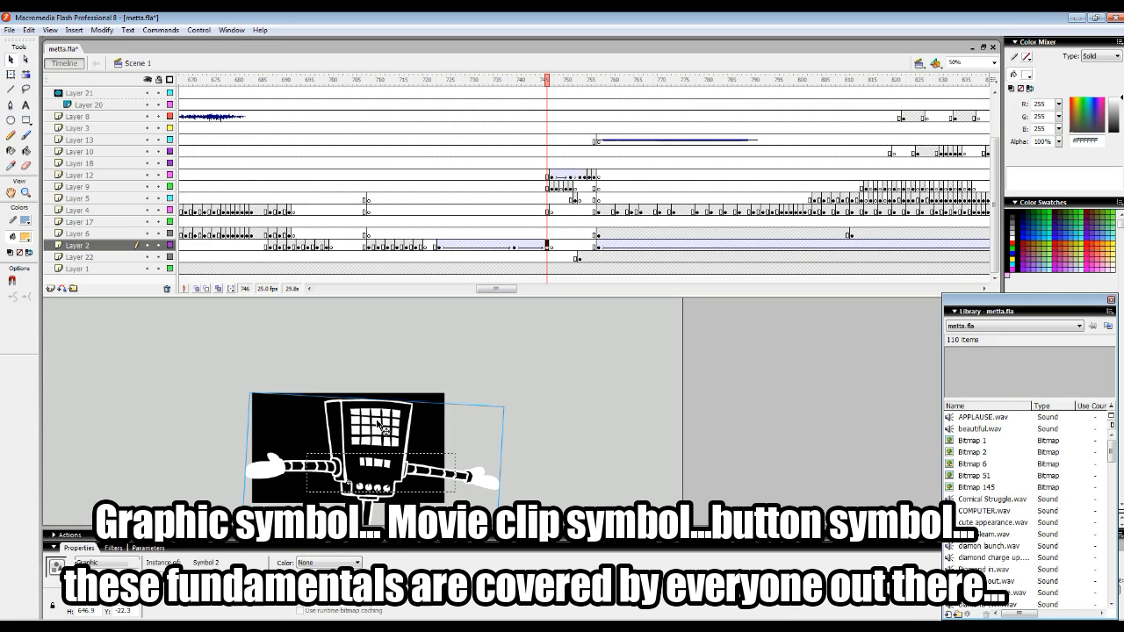
Open Symbol 2 for editing and examine the robot's spin drawings on Layer 1 at frames 4 and 12.
double_click(378, 424)
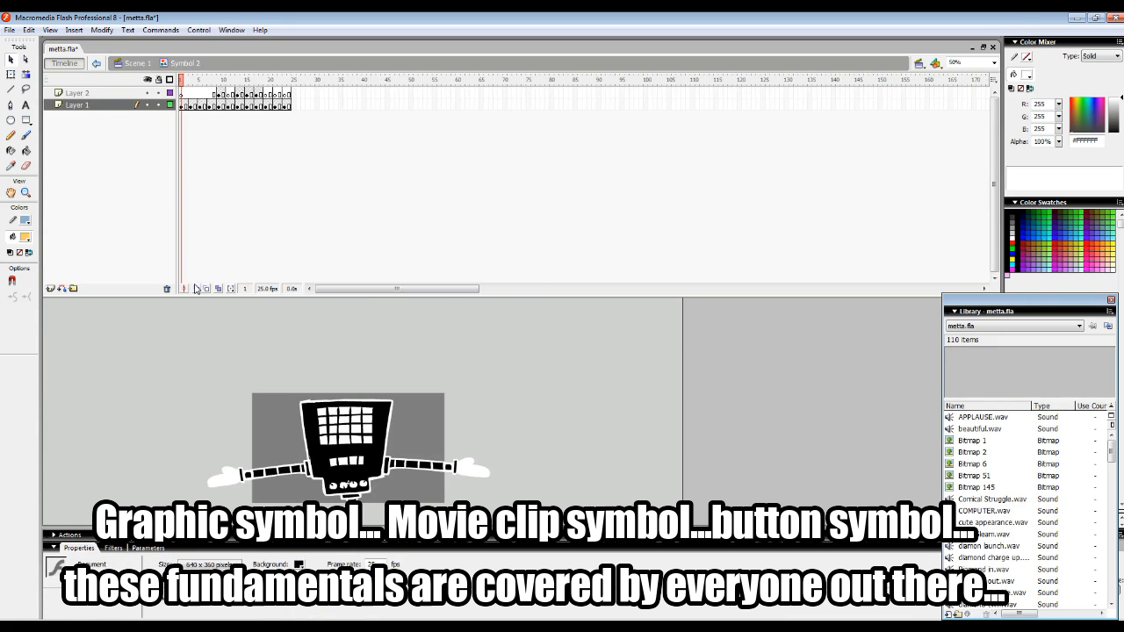
drag(200, 295, 215, 200)
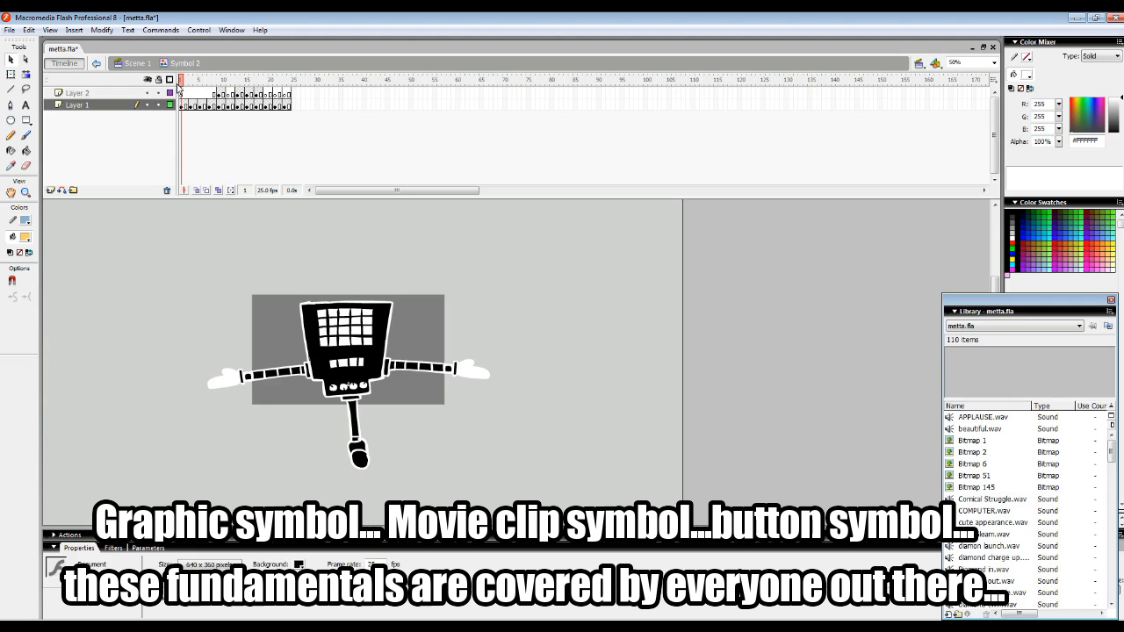
drag(186, 81, 209, 84)
click(194, 105)
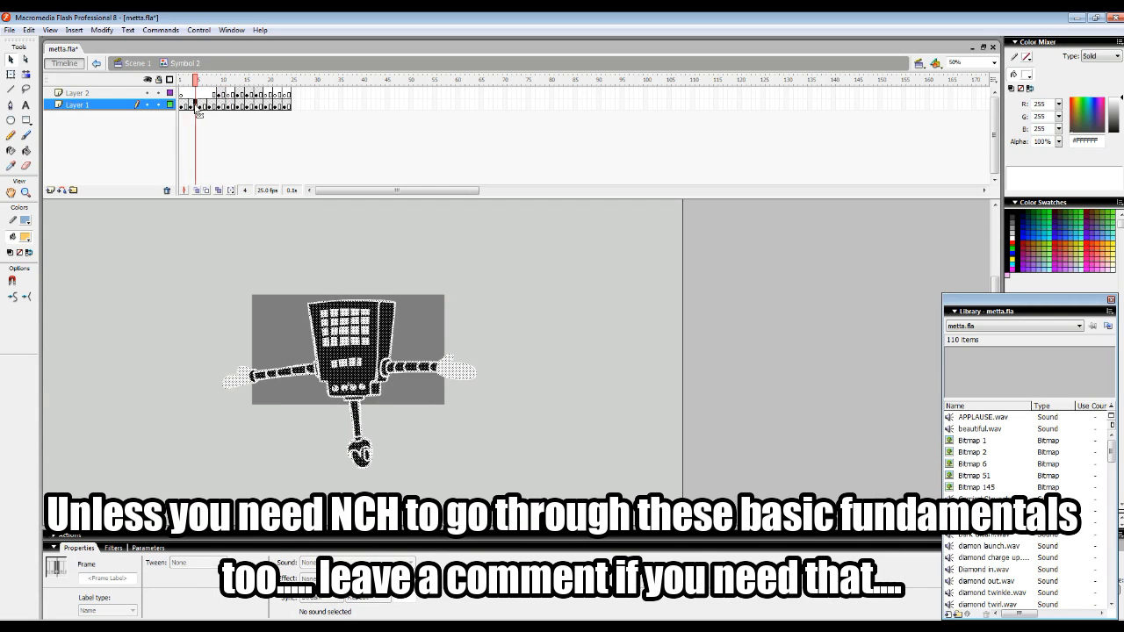
click(233, 106)
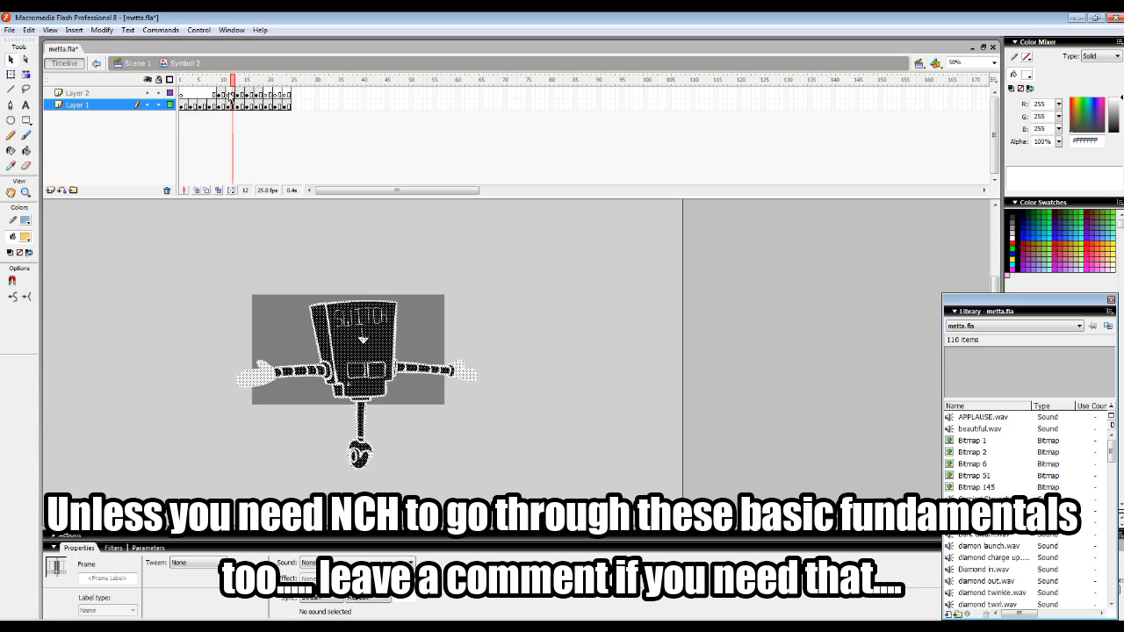
Play back the robot's spin inside Symbol 2 and scrub back to the side view at frame 7.
drag(237, 88, 201, 89)
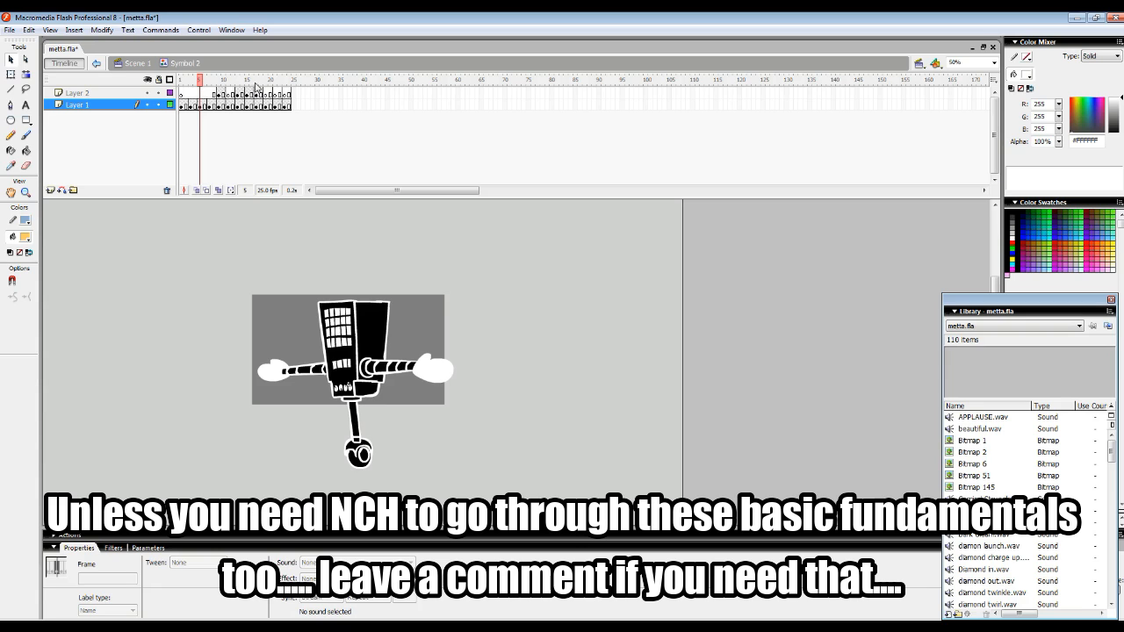
key(Return)
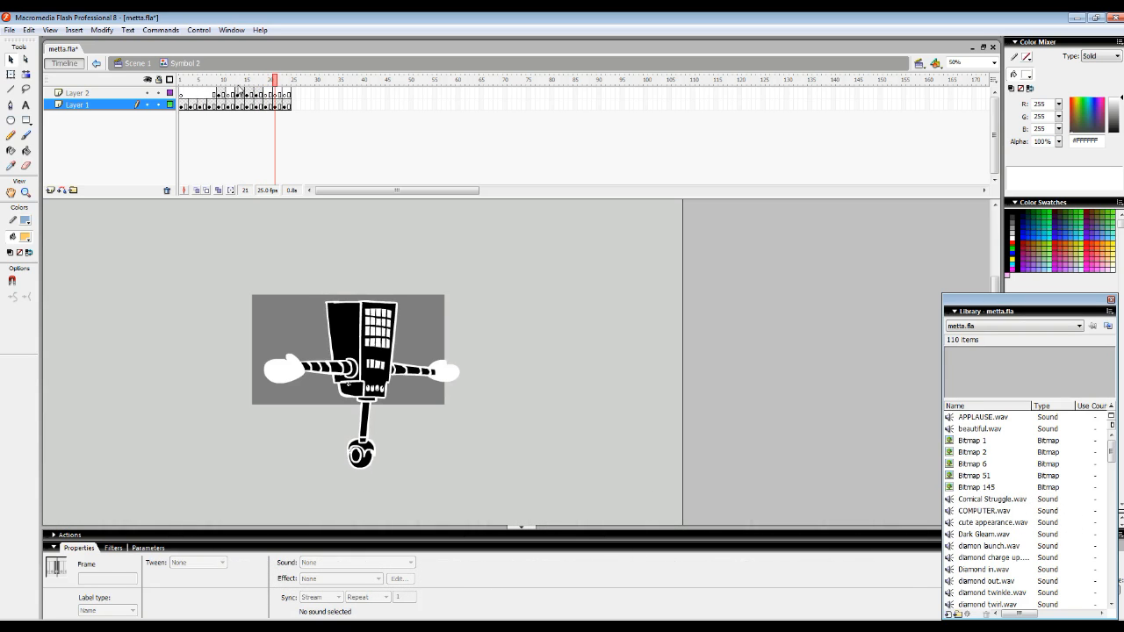
click(202, 92)
key(Return)
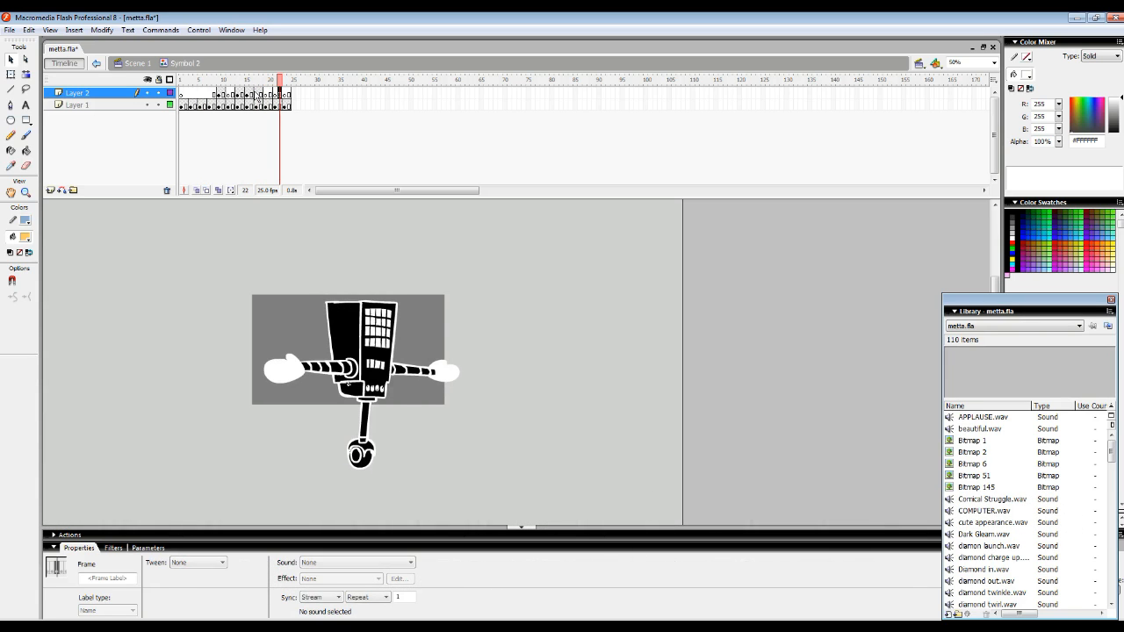
drag(279, 88, 196, 98)
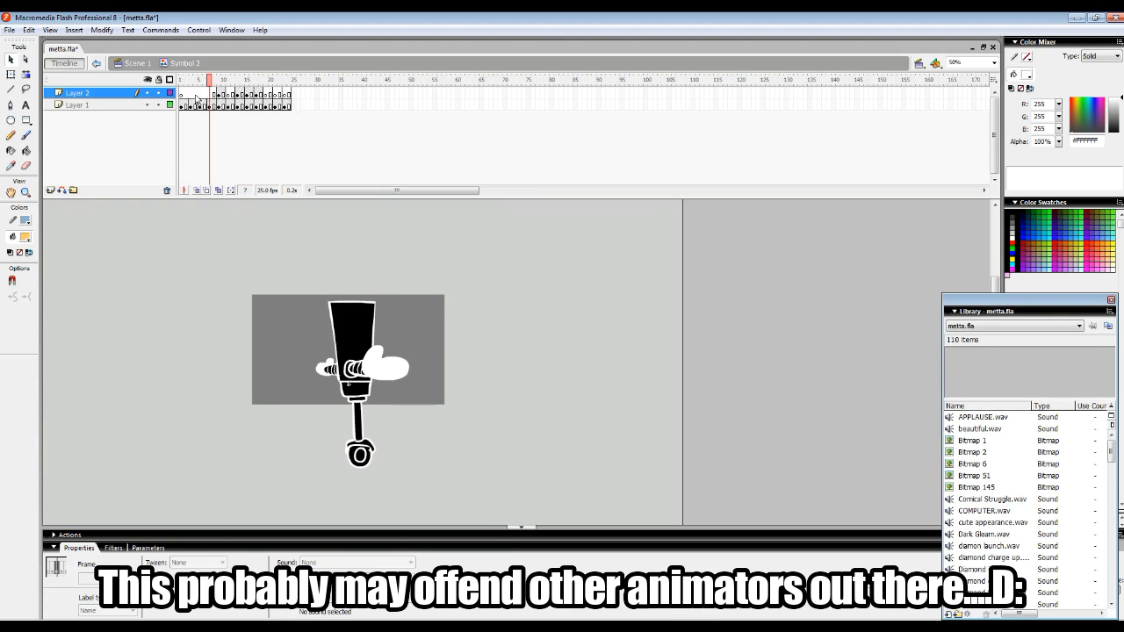
Return to Scene 1 and scrub past the white flash at frame 752 to the scrolling text at frame 789.
click(136, 63)
click(261, 90)
drag(262, 91, 356, 99)
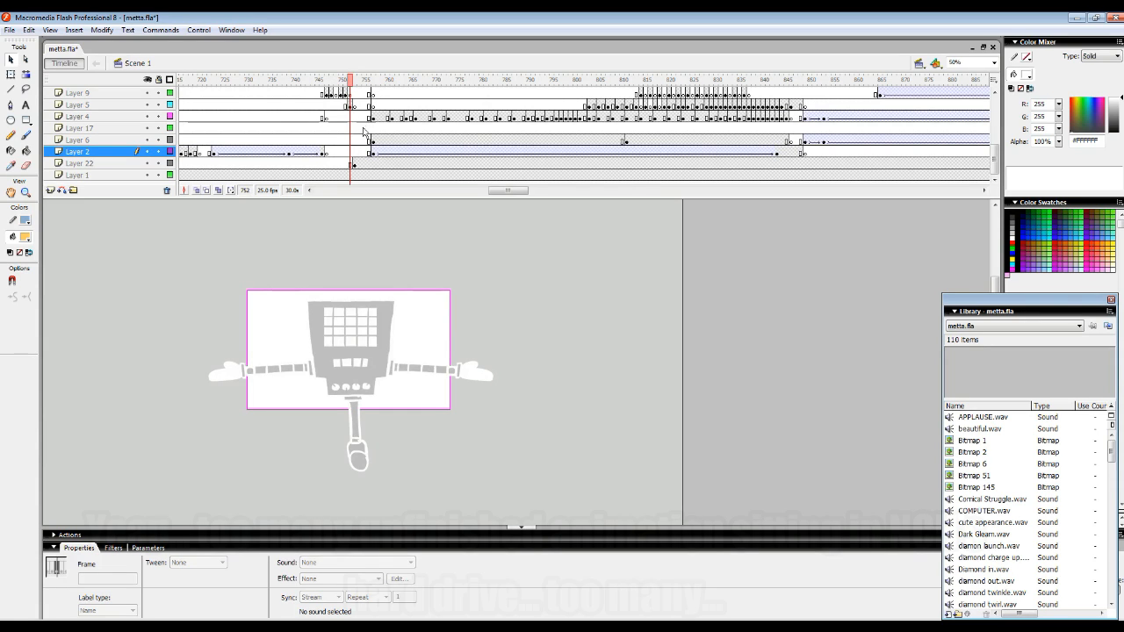
click(370, 81)
drag(370, 80, 523, 91)
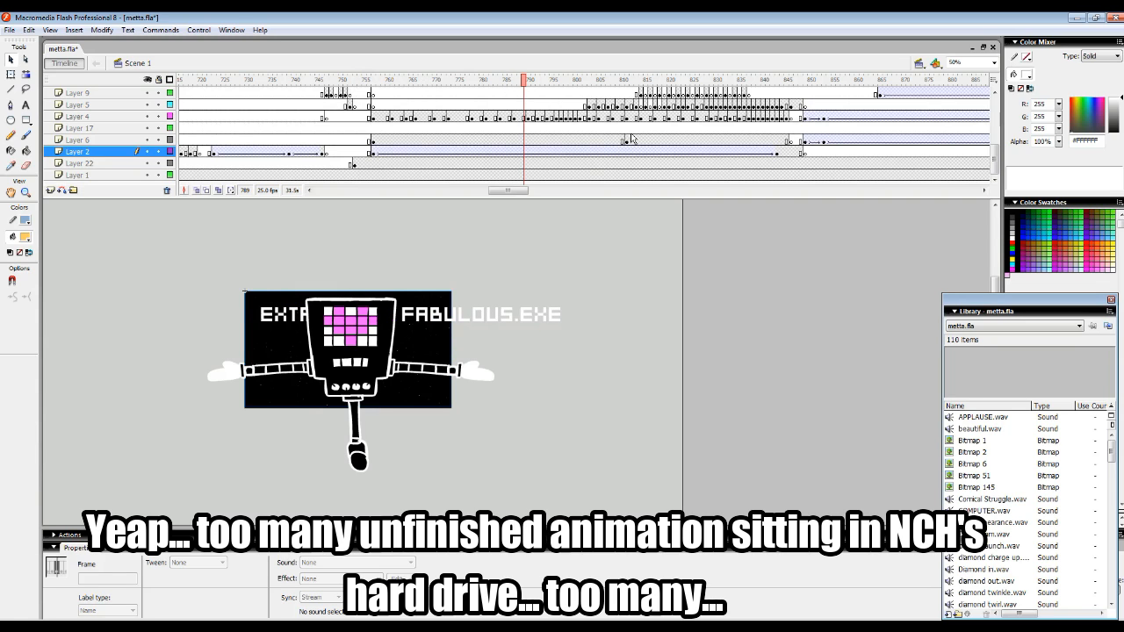
Open the "EXTRACTING FABULOUS.EXE" text symbol from Layer 2 at frame 757, compare its keyframes and return to Scene 1.
drag(370, 81, 371, 123)
click(374, 155)
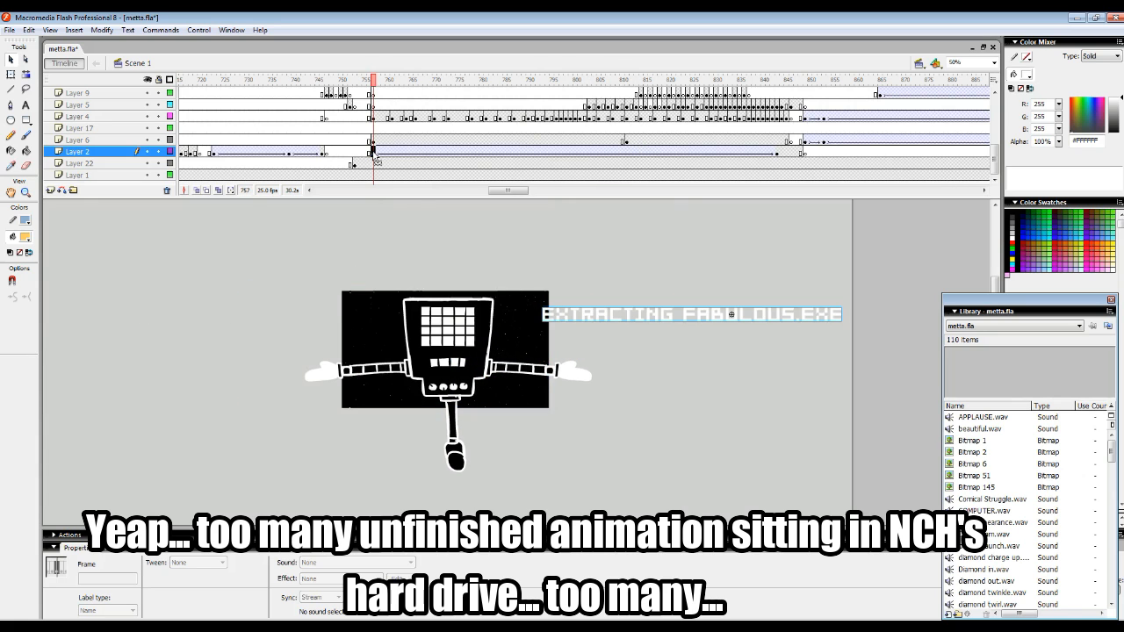
double_click(588, 317)
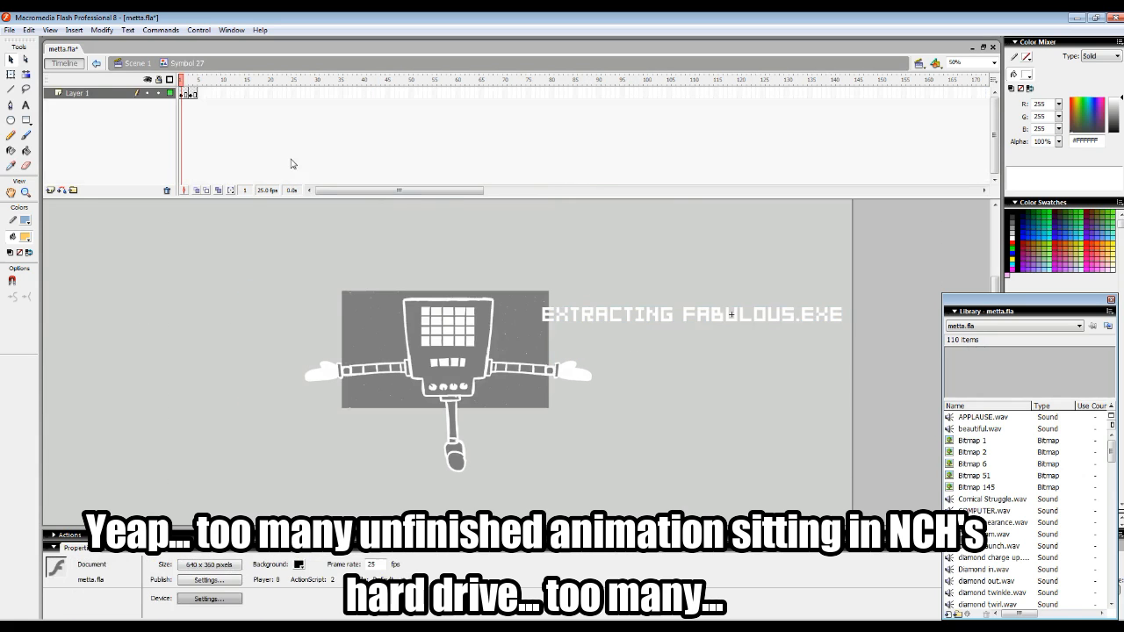
click(180, 93)
click(191, 93)
click(186, 93)
click(192, 93)
click(138, 63)
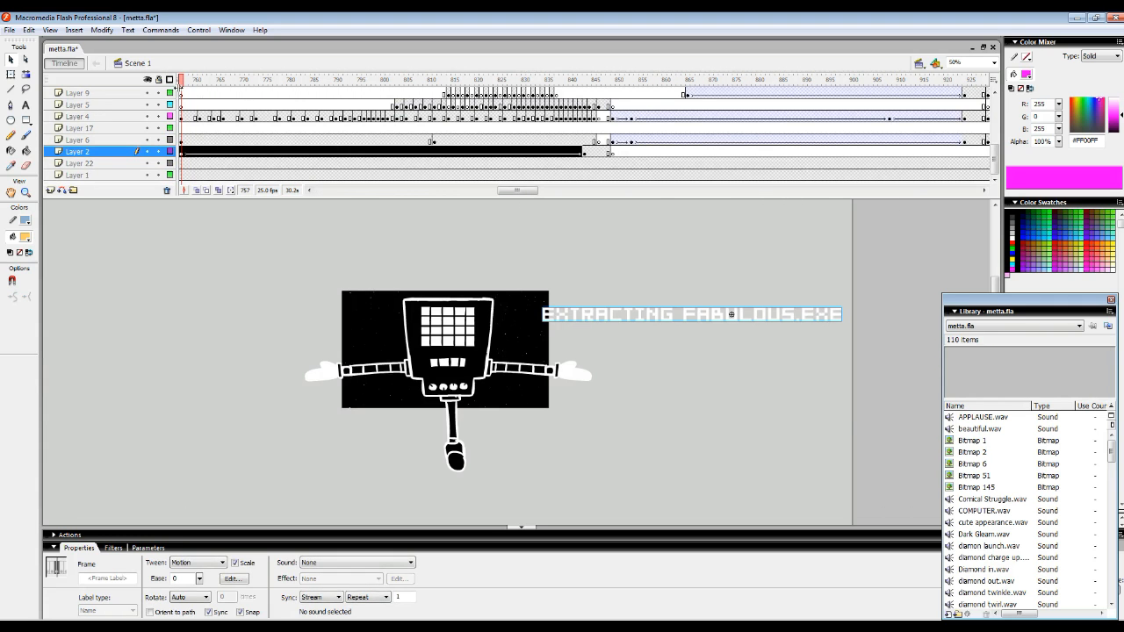
Scrub to frame 810, examine the pink effect drawings on Layer 5 and play back the effects sequence.
drag(182, 79, 434, 108)
click(397, 104)
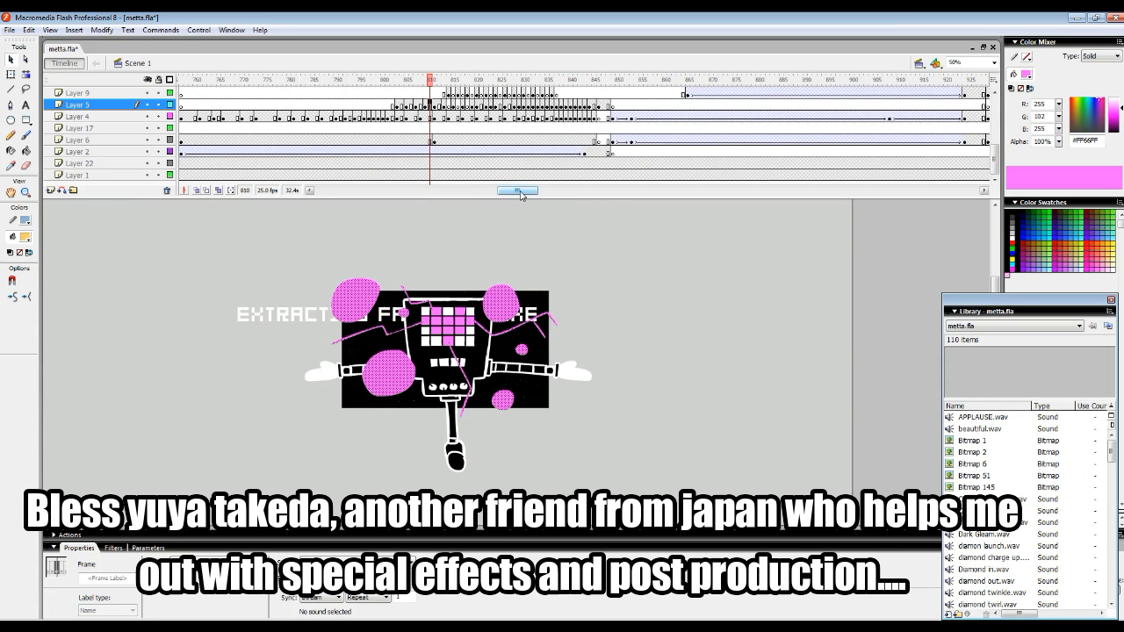
drag(520, 195, 516, 193)
key(Return)
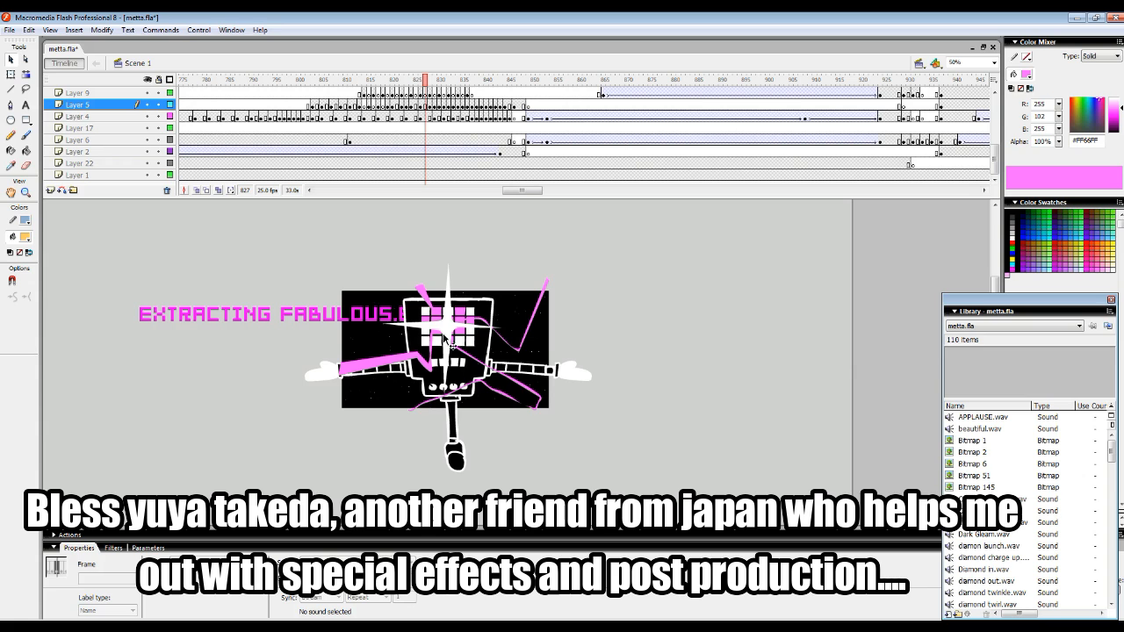
Scrub to frame 853, open the robot's Symbol 7, examine its grouped arm and body parts, and return to Scene 1.
drag(427, 86, 546, 123)
click(496, 321)
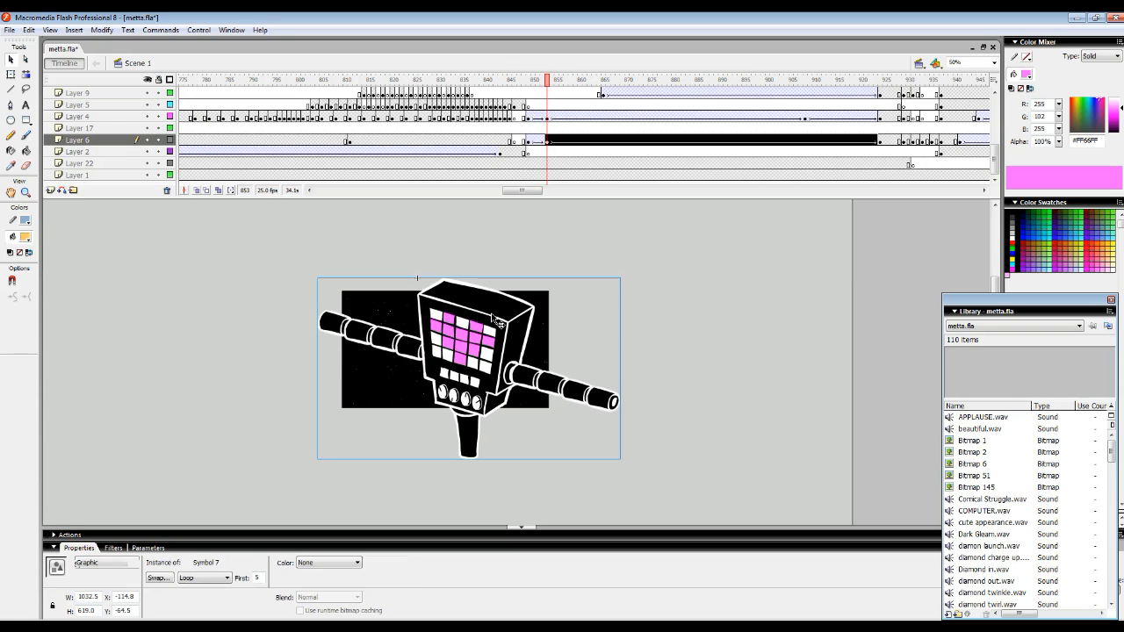
double_click(513, 334)
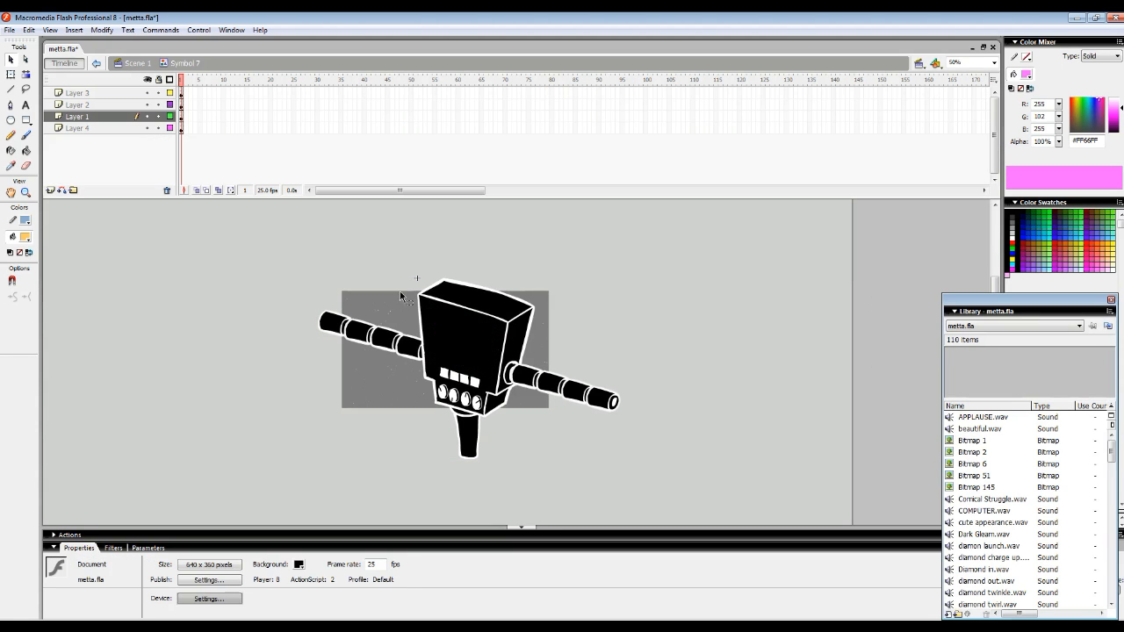
drag(307, 257, 663, 502)
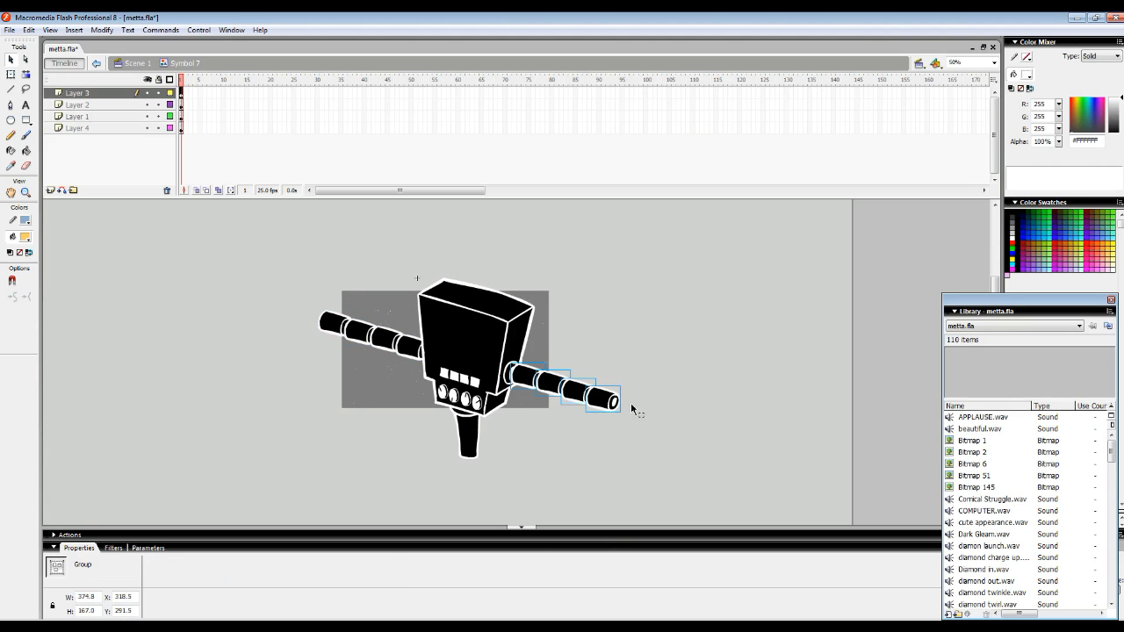
double_click(359, 386)
Scrub Scene 1 to frame 924, open the heart's Symbol 9 and scrub its light beams to frame 7.
drag(201, 80, 518, 105)
click(446, 361)
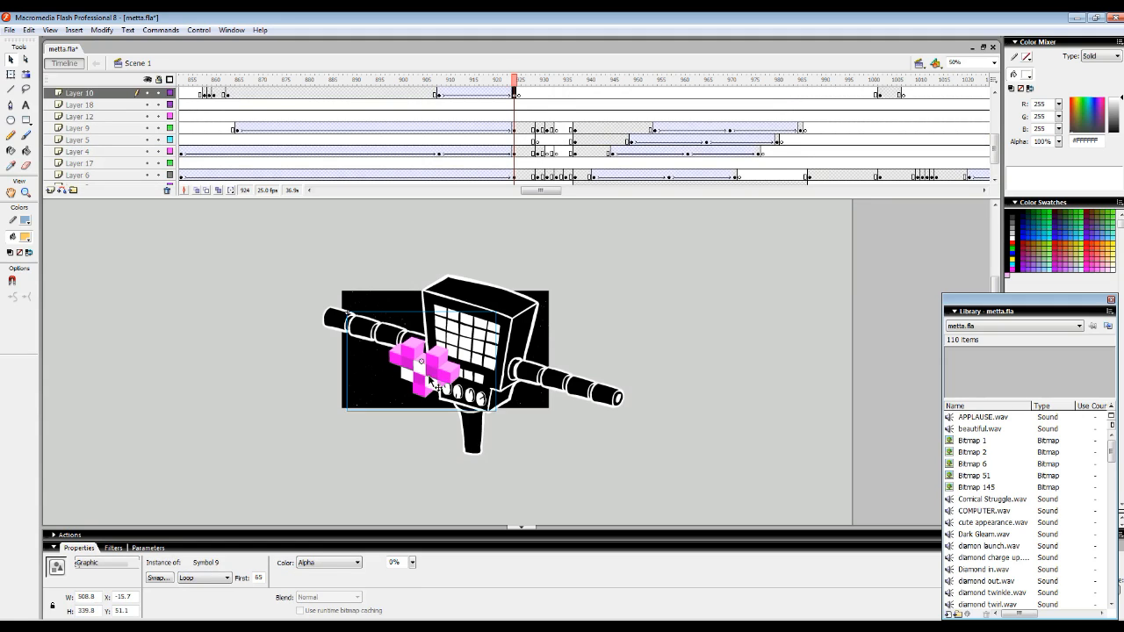
double_click(431, 383)
drag(183, 114, 211, 98)
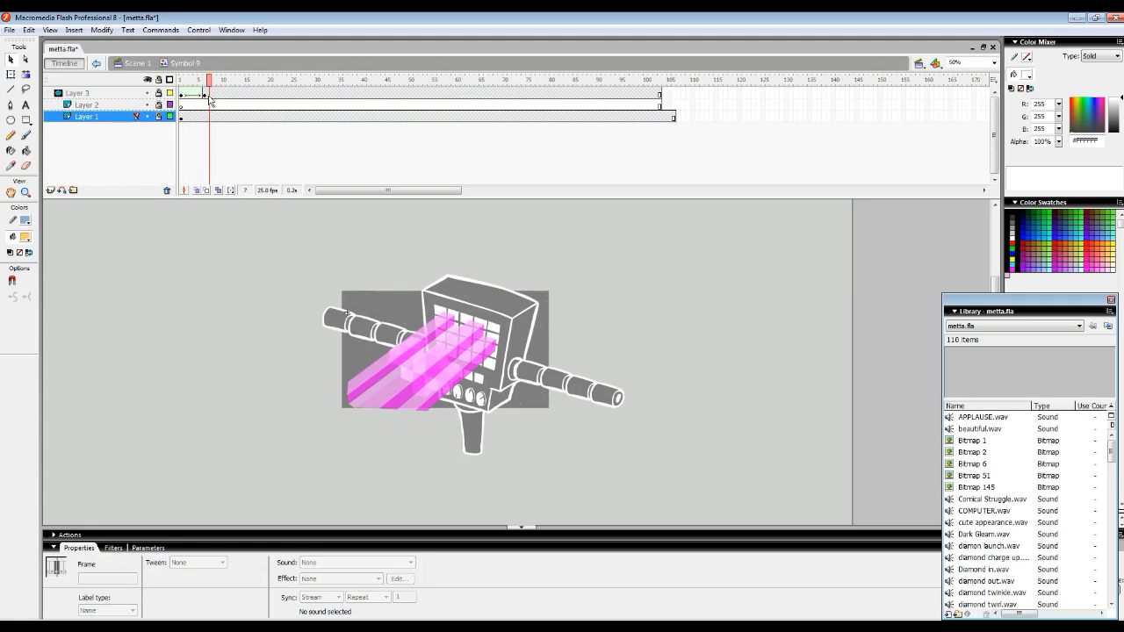
Reveal the Layer 3 mask shape in Symbol 9, then hide it and play back the unmasked pink beams from frame 1.
click(159, 94)
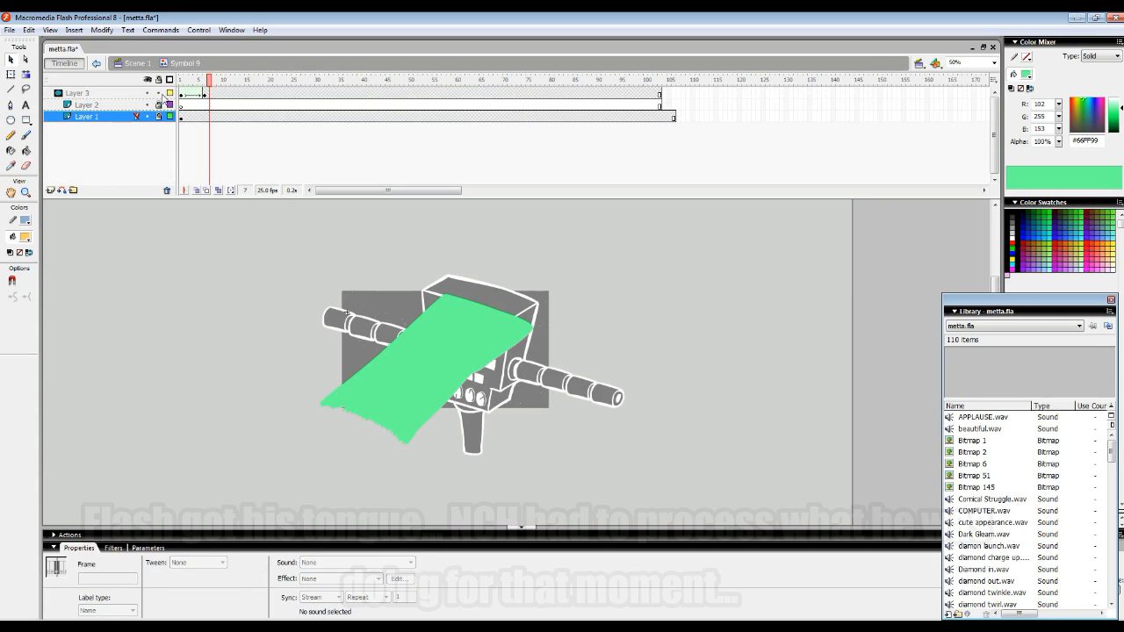
click(147, 93)
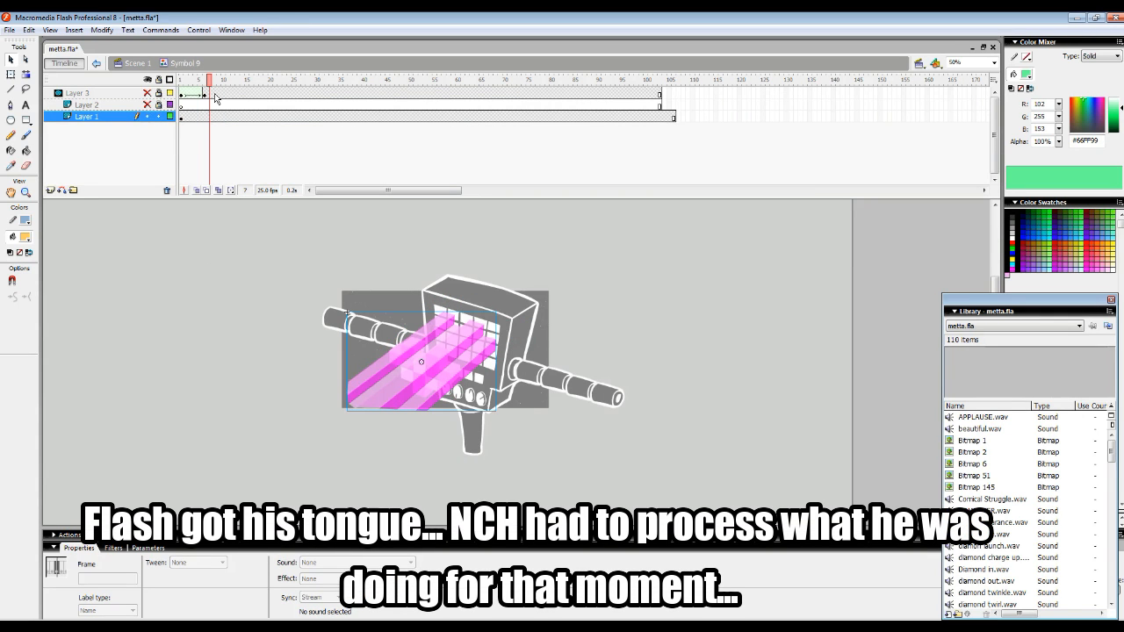
double_click(191, 117)
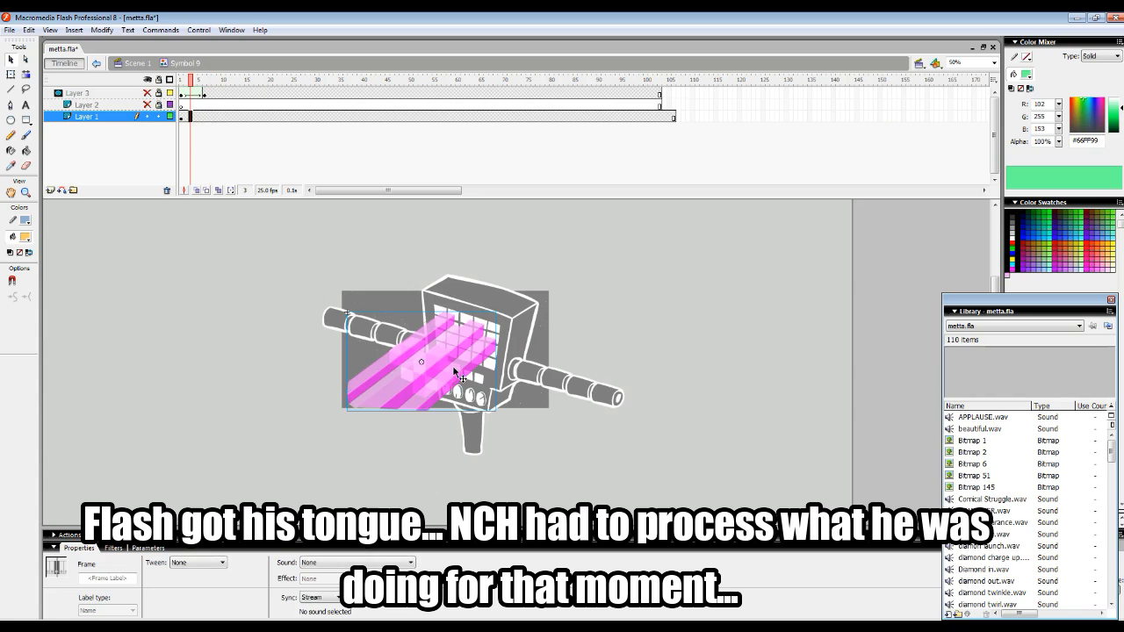
click(289, 231)
click(180, 81)
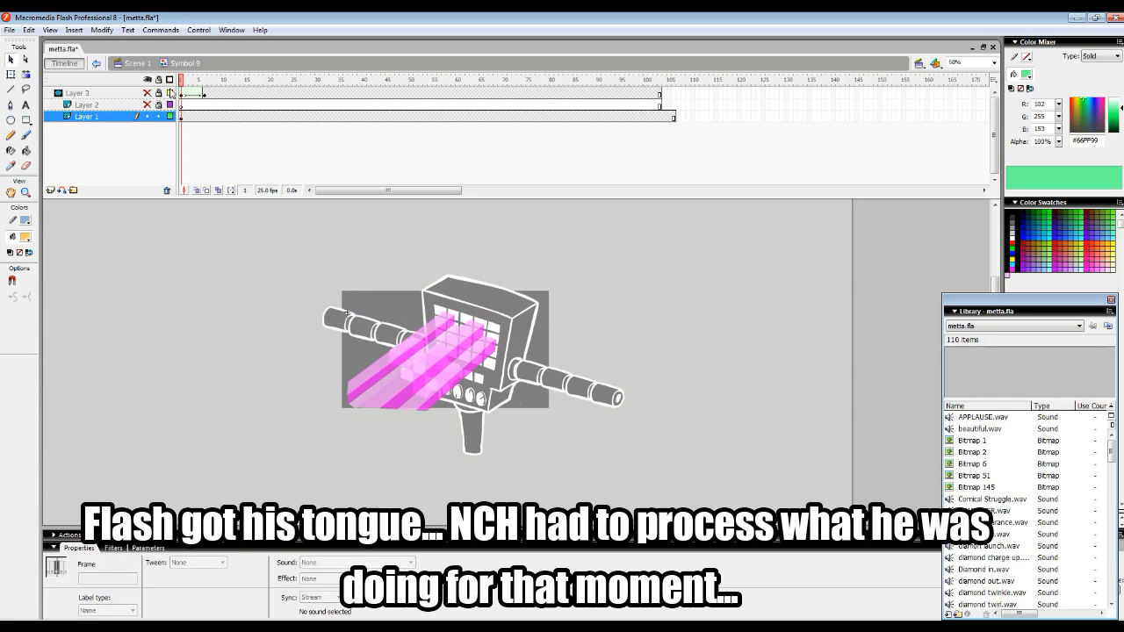
key(Return)
Open the beam artwork Symbol 8 nested on Layer 1 and return to Symbol 9.
click(435, 363)
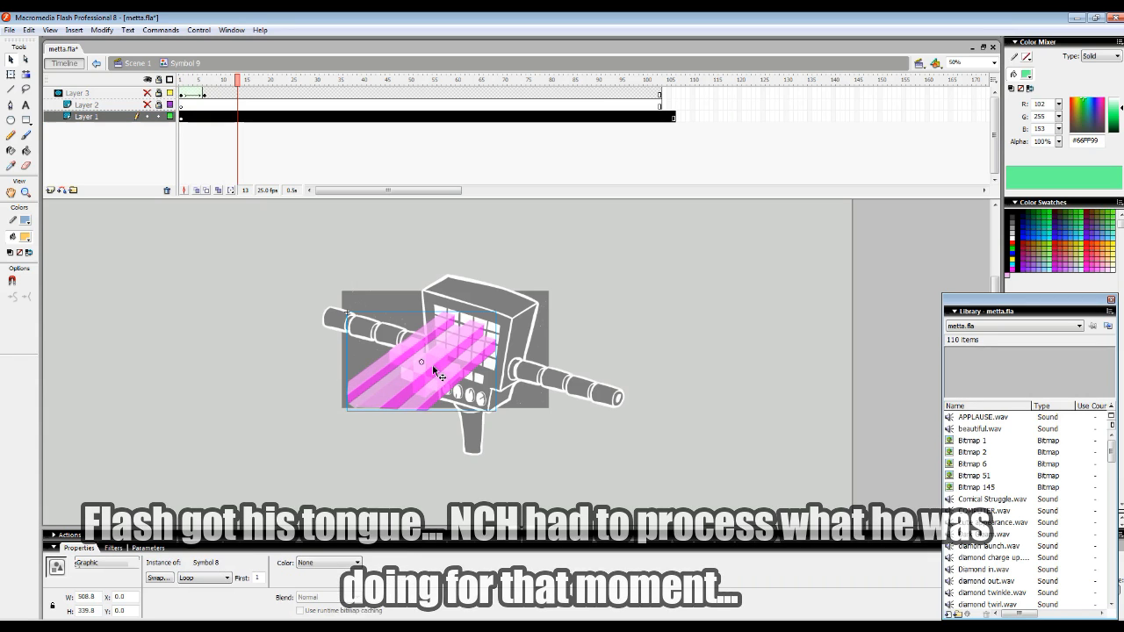
double_click(434, 363)
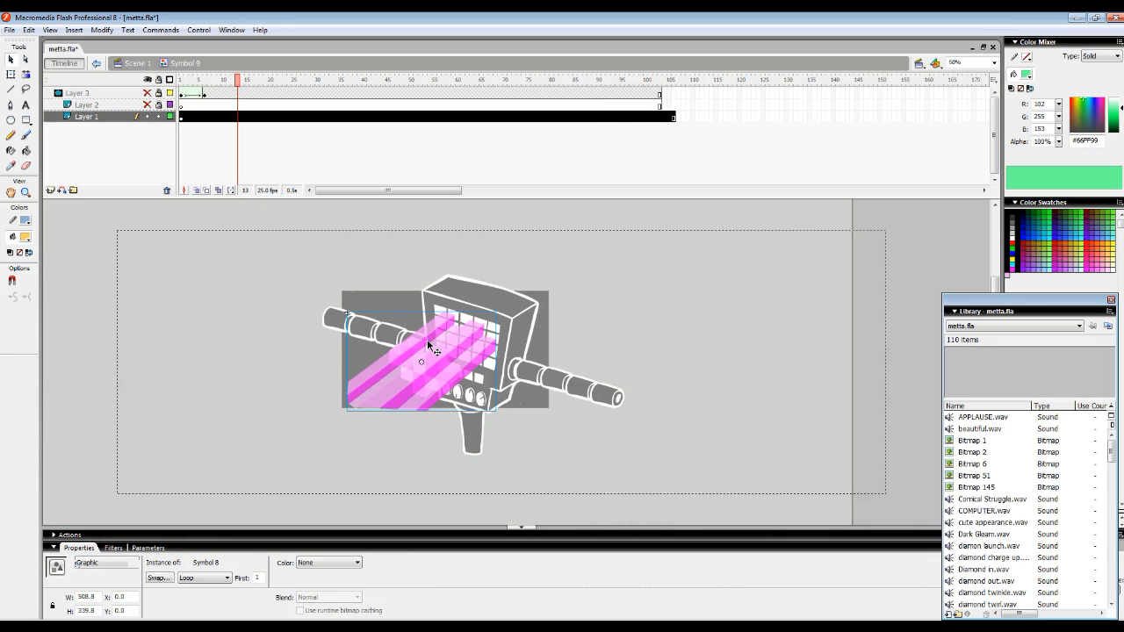
click(185, 64)
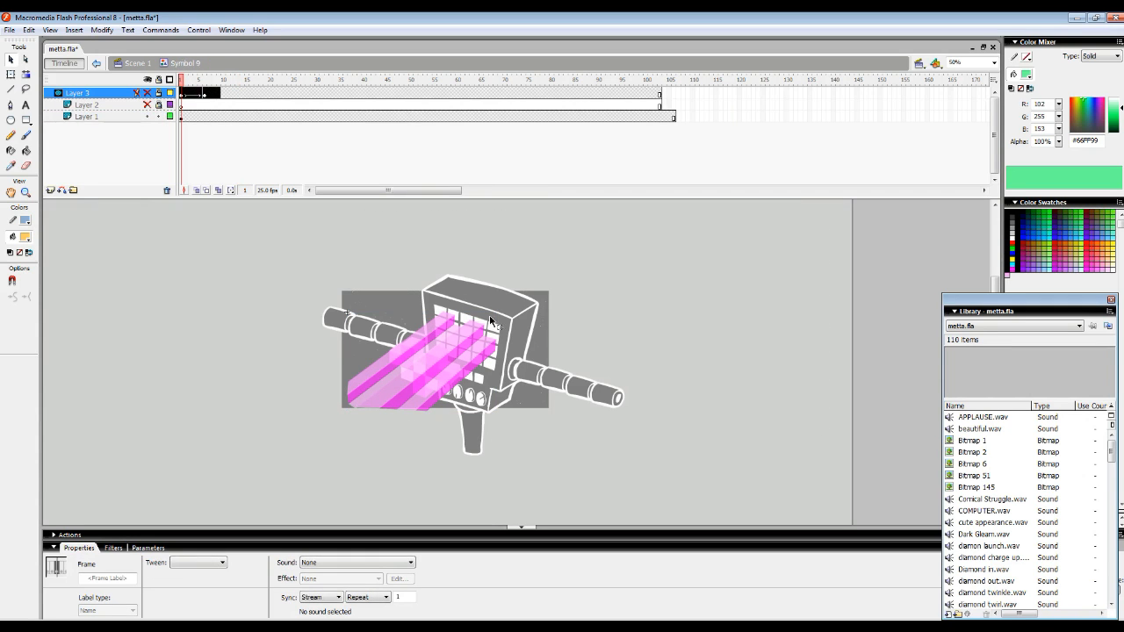
Show the green Layer 3 mask shape and compare its position at frames 1 and 6.
click(147, 94)
mouse_move(185, 78)
mouse_down()
mouse_move(224, 77)
mouse_move(182, 77)
mouse_up()
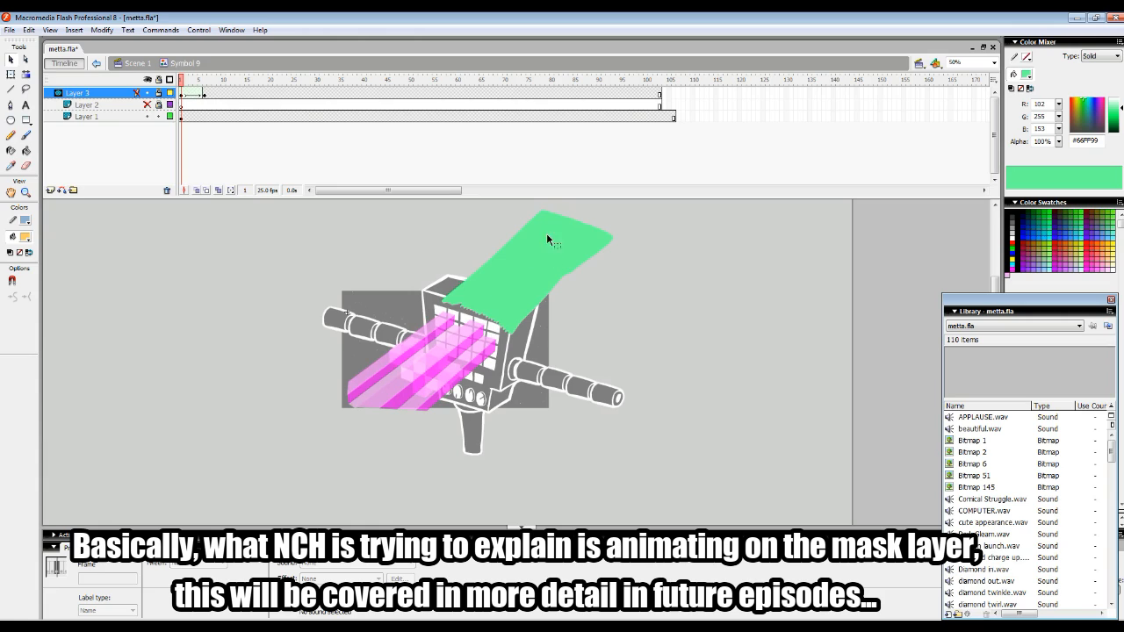
click(203, 86)
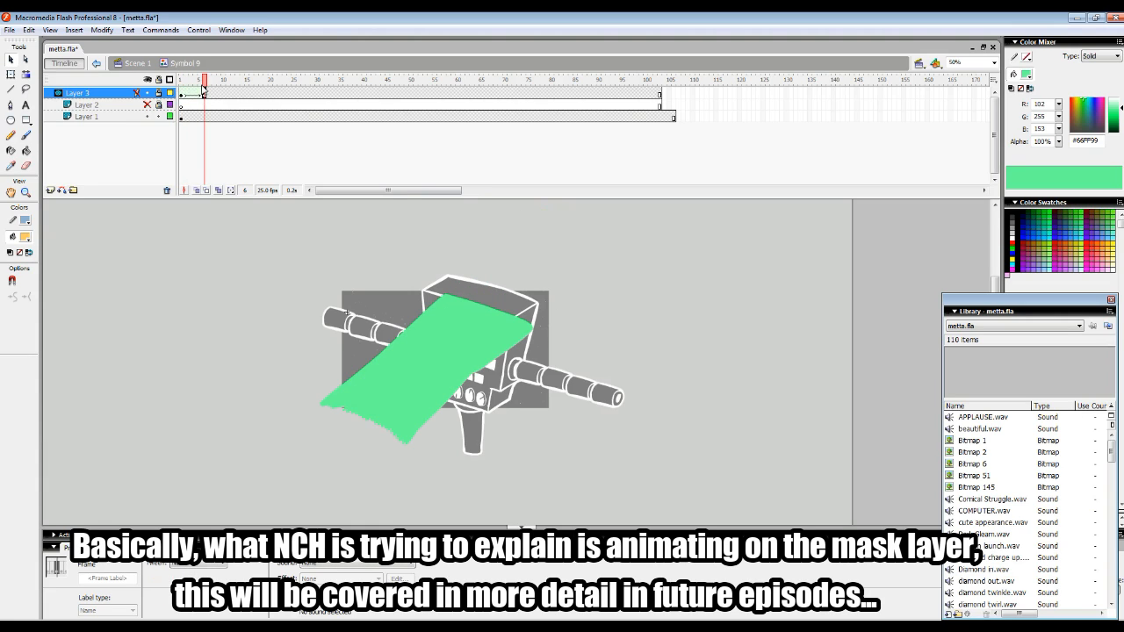
Lock Layer 1 to restore the masking and scrub the beam reveal between frames 1 and 7.
click(157, 116)
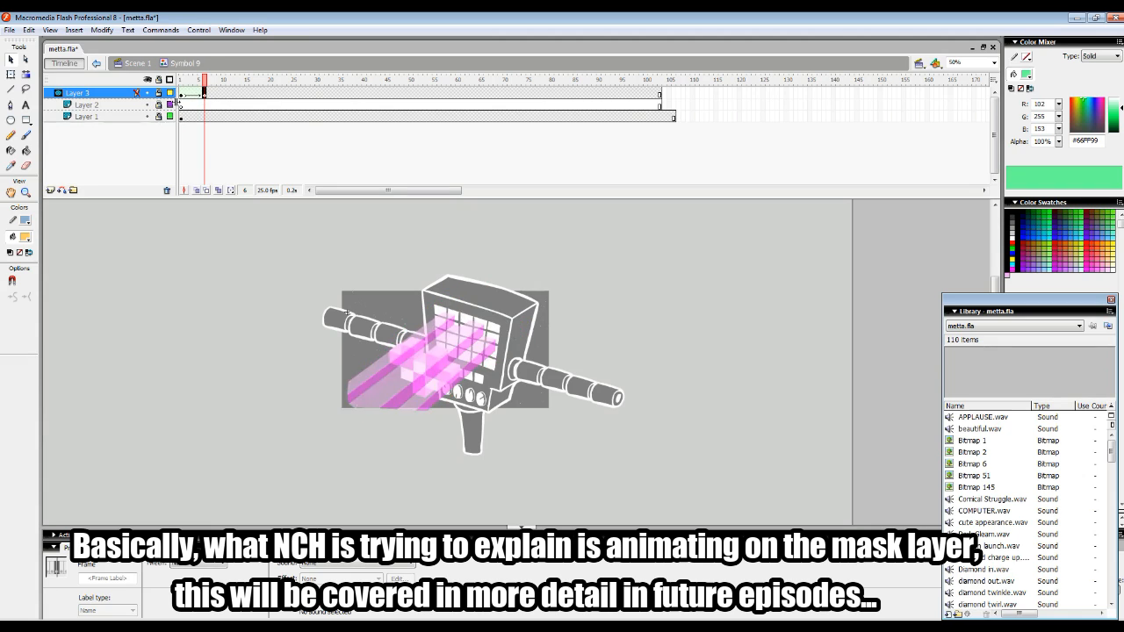
click(187, 87)
mouse_move(188, 88)
mouse_down()
mouse_move(212, 98)
mouse_move(182, 98)
mouse_up()
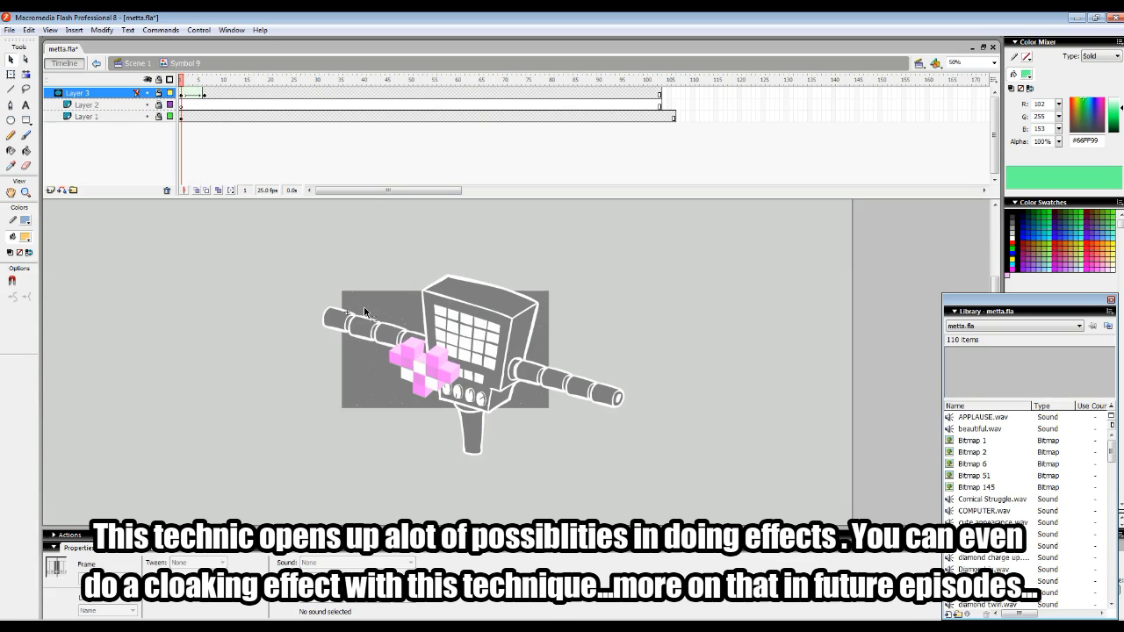
drag(182, 93, 209, 93)
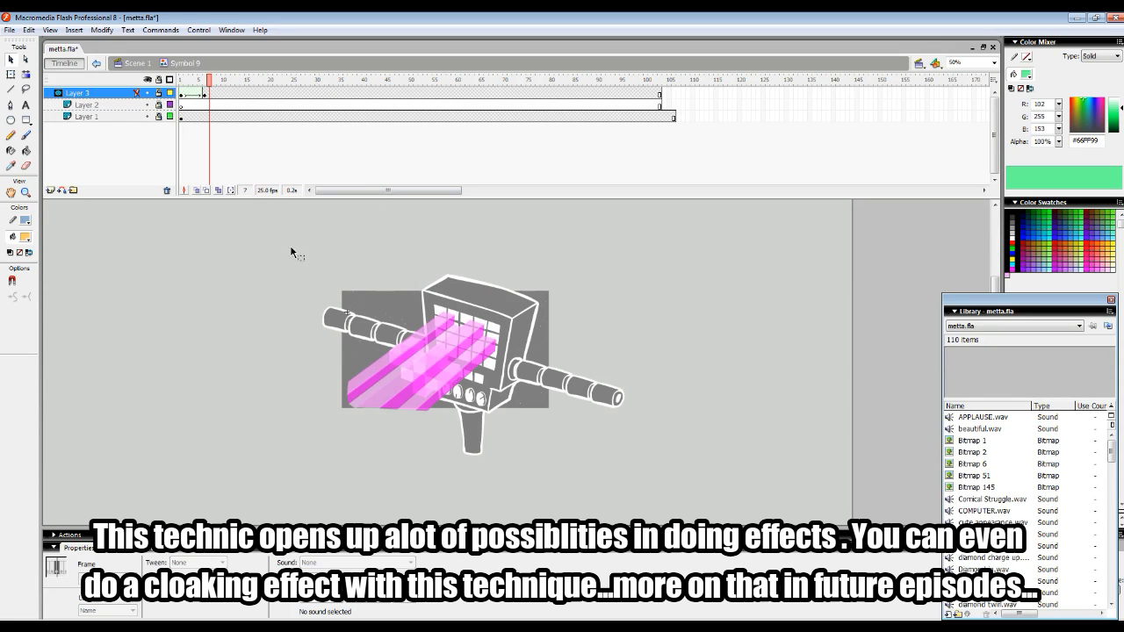
Return to Scene 1, scrub to frame 908, hide Layer 10 and inspect the robot's screen symbol on Layer 4.
click(139, 64)
drag(150, 85, 506, 91)
click(439, 344)
click(148, 93)
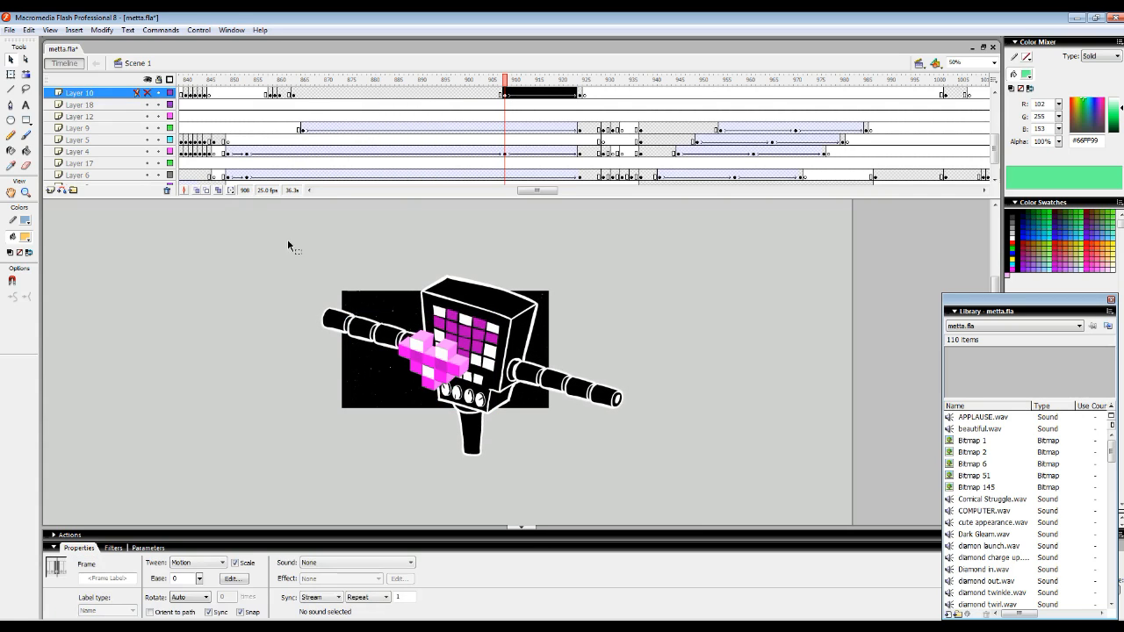
click(455, 361)
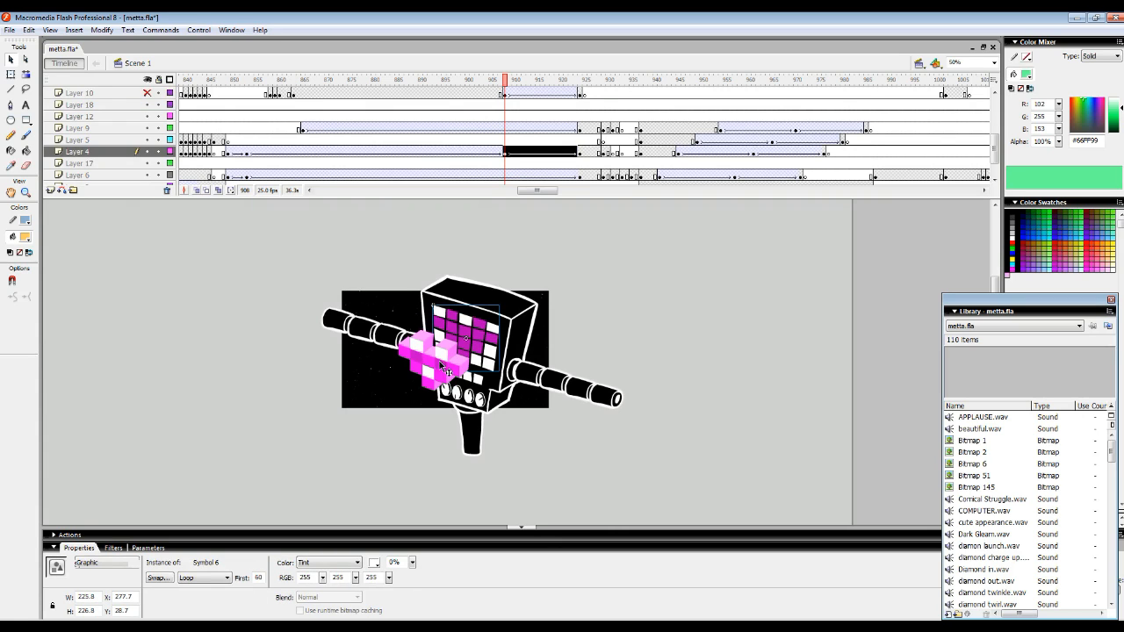
click(376, 303)
Open the cube animation Symbol 11 from Layer 9 at frame 865 and scrub it to frame 19.
click(302, 93)
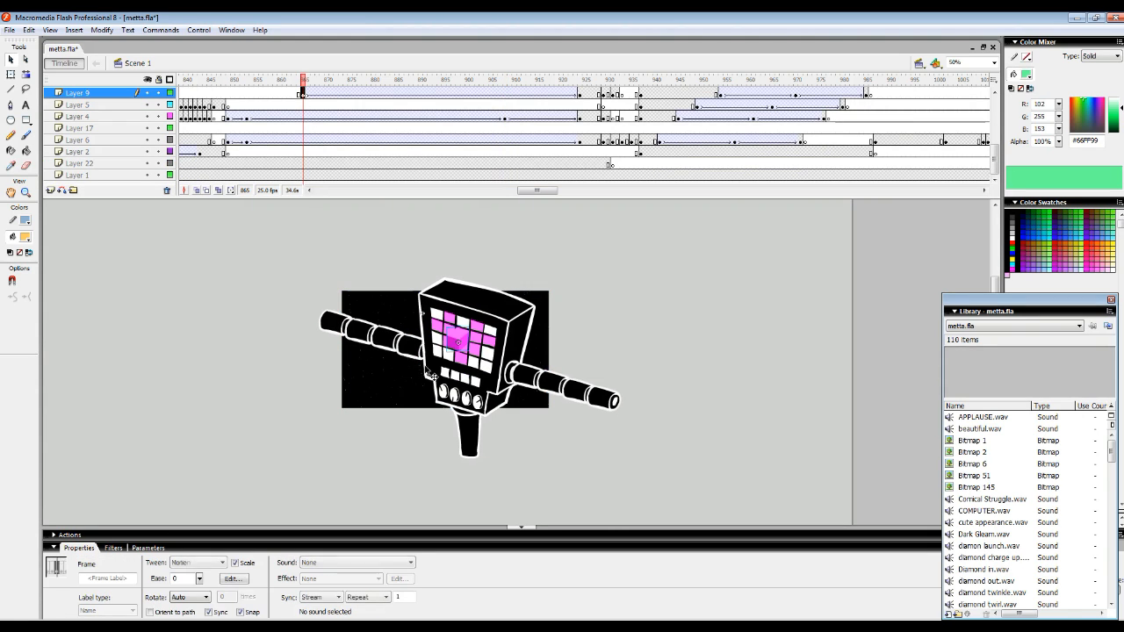
double_click(465, 344)
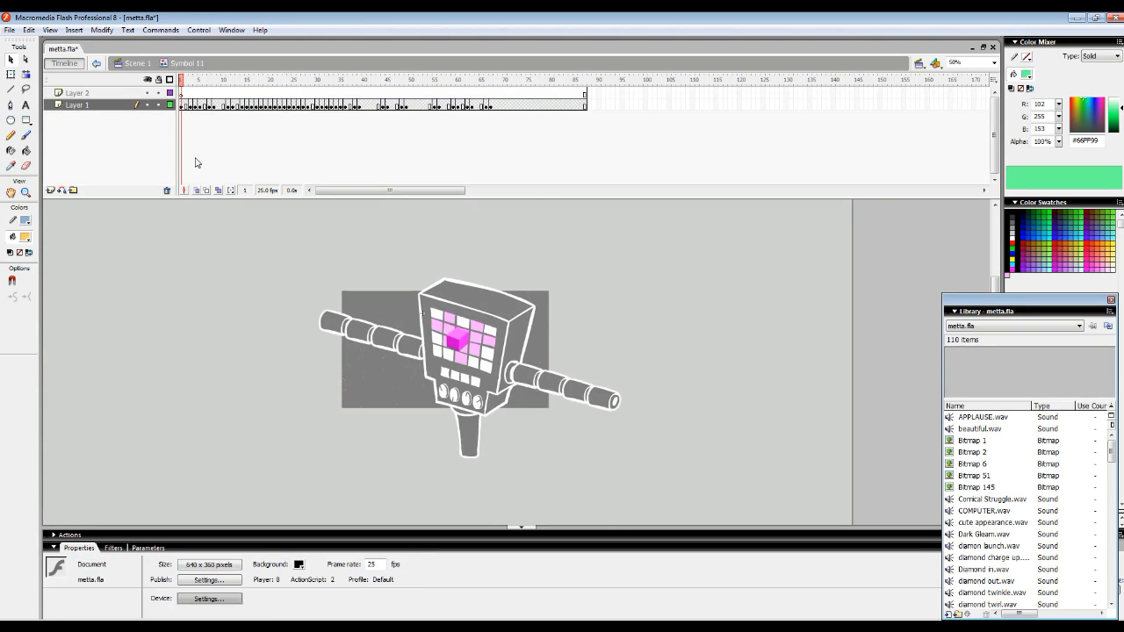
drag(187, 83, 265, 87)
Zoom in on the pink cubes to 200% and select the light pink face between the two upper cubes.
click(26, 193)
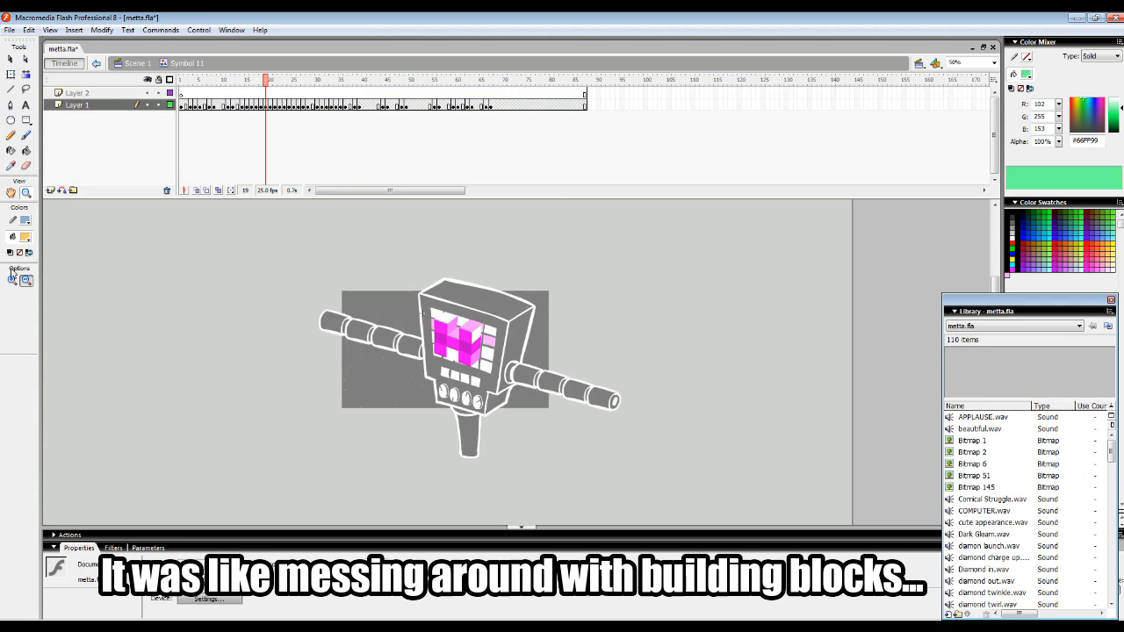
click(475, 349)
click(490, 309)
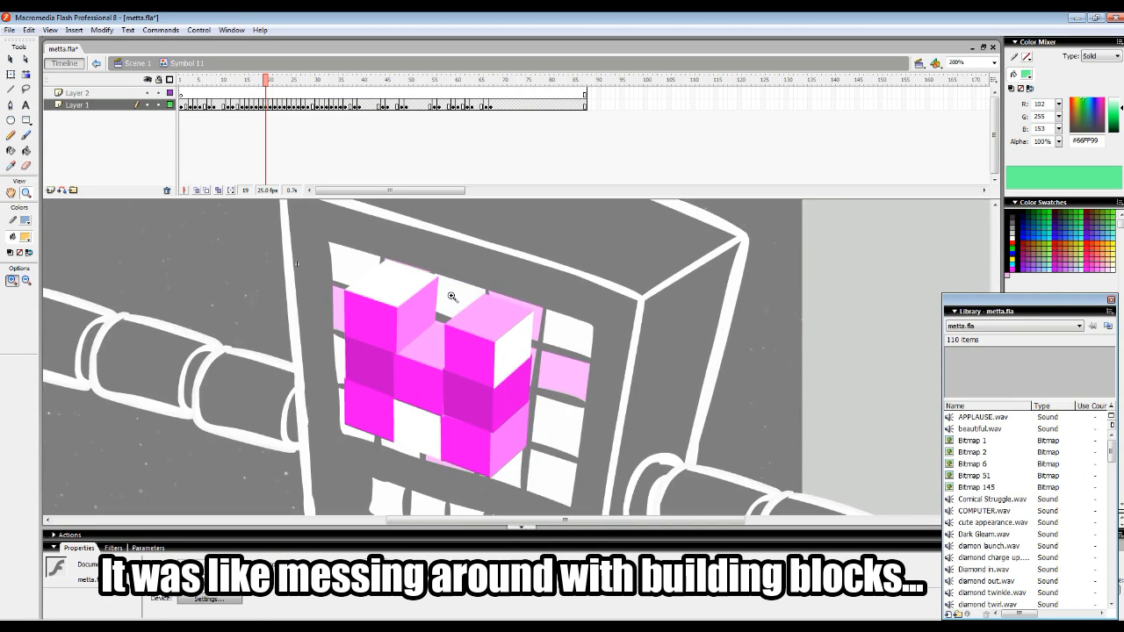
key(v)
click(416, 313)
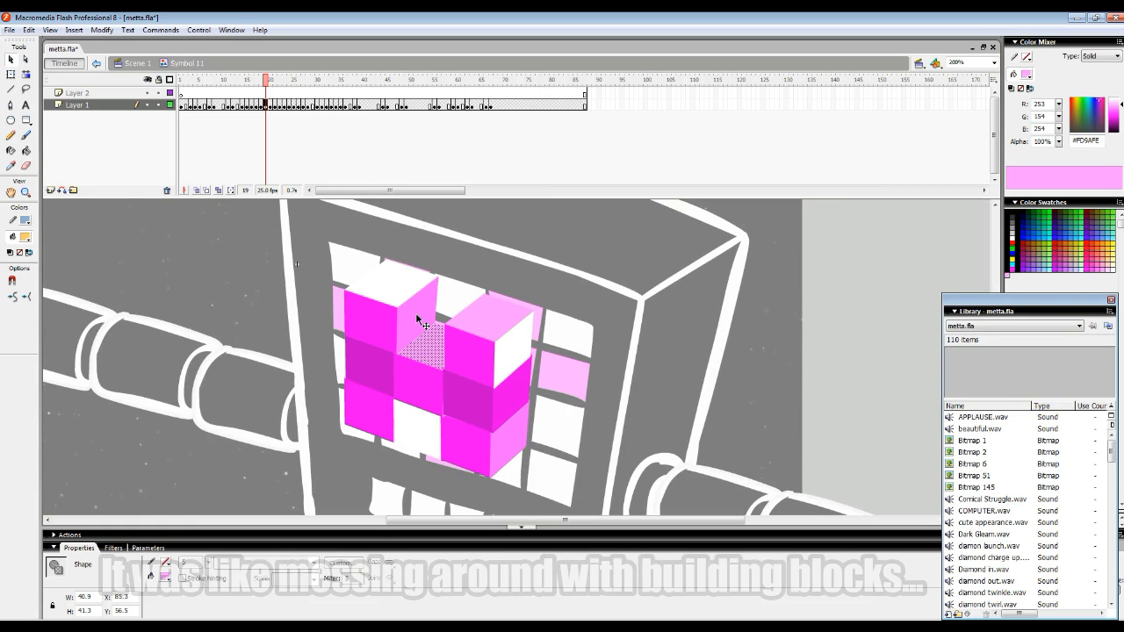
Scrub back through Layer 1's early keyframes and compare the cube drawings at frames 3 and 4.
click(255, 105)
drag(261, 103, 199, 107)
click(423, 349)
click(191, 104)
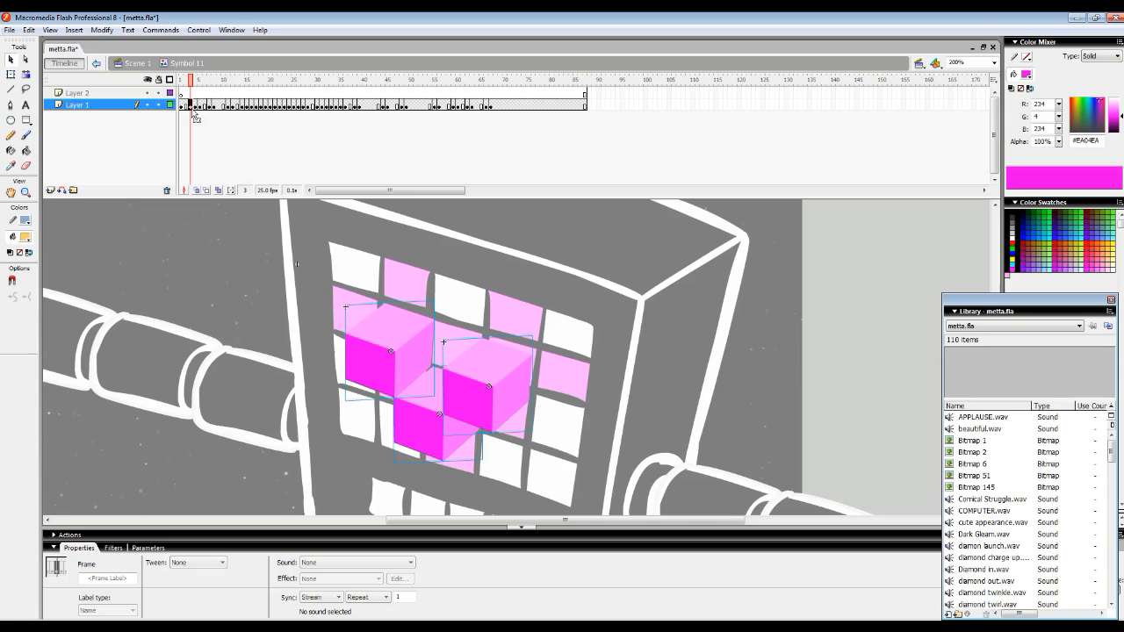
click(195, 104)
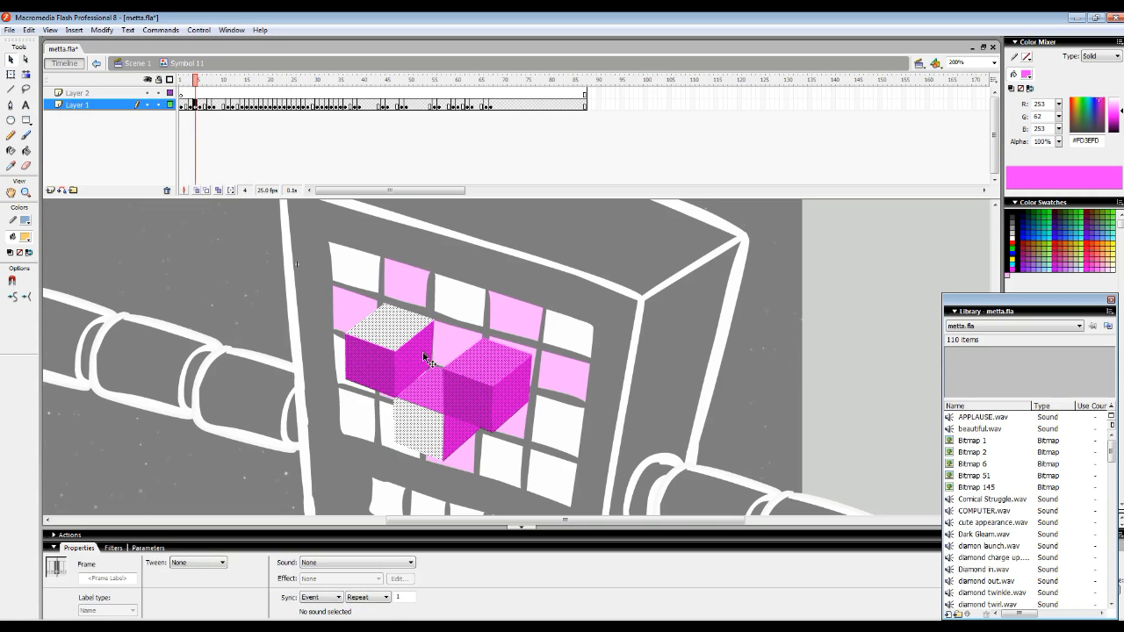
Play back the cubes assembling in Symbol 11 and scrub from frame 15 to the complete heart at frame 83.
drag(200, 86, 304, 101)
key(Return)
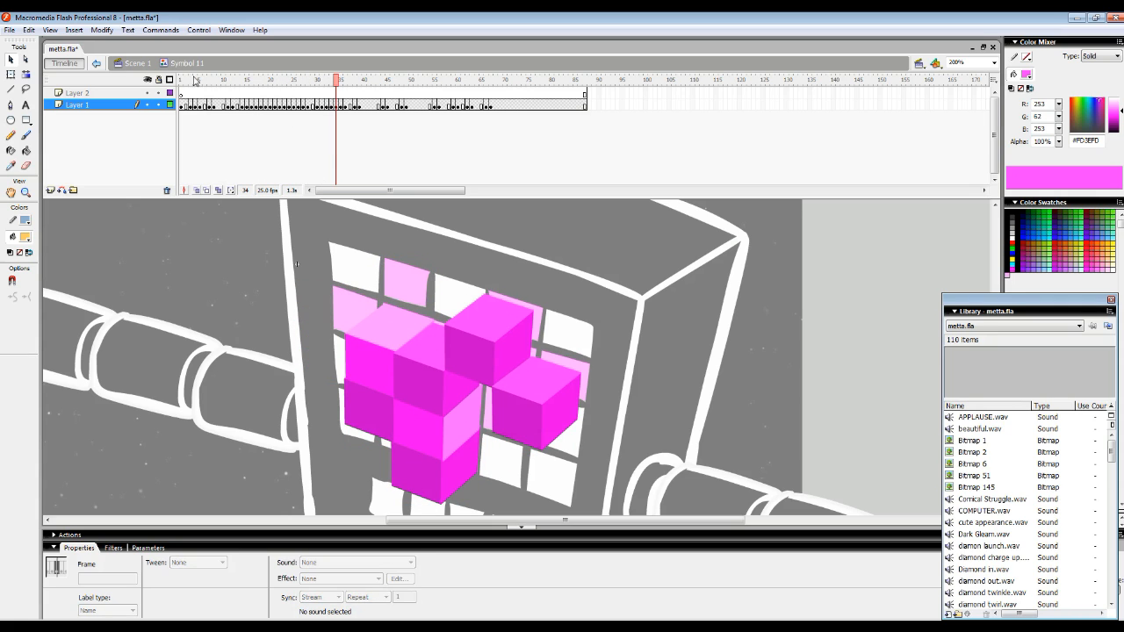
click(250, 105)
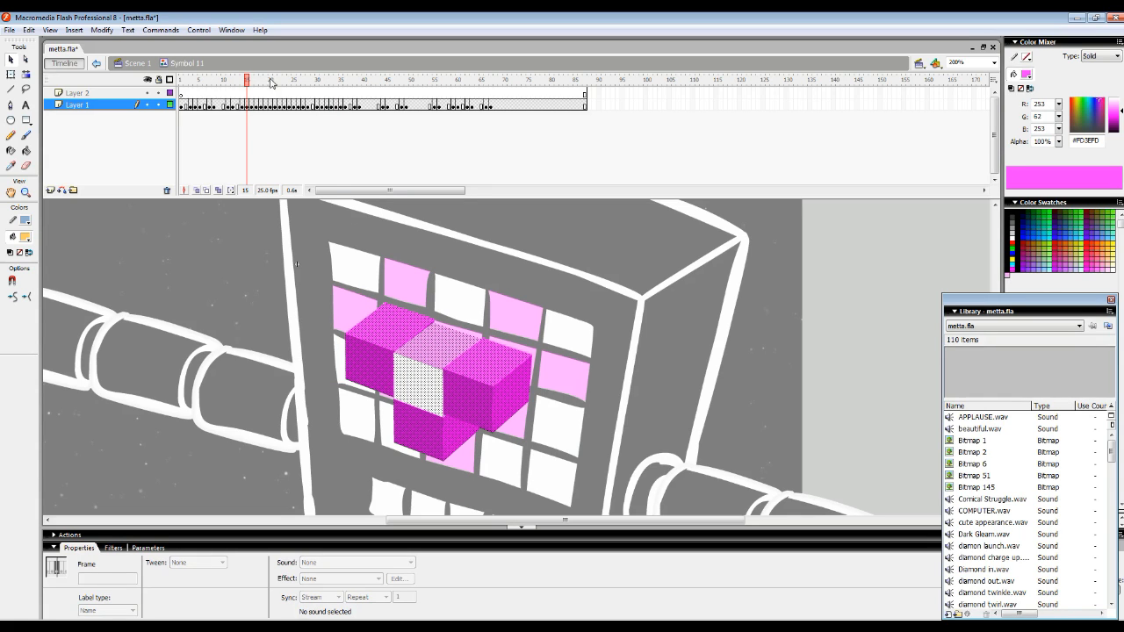
drag(249, 83, 566, 92)
Open the heart's upper cube, Symbol 10, play through its shading frames and return to Symbol 11.
click(393, 299)
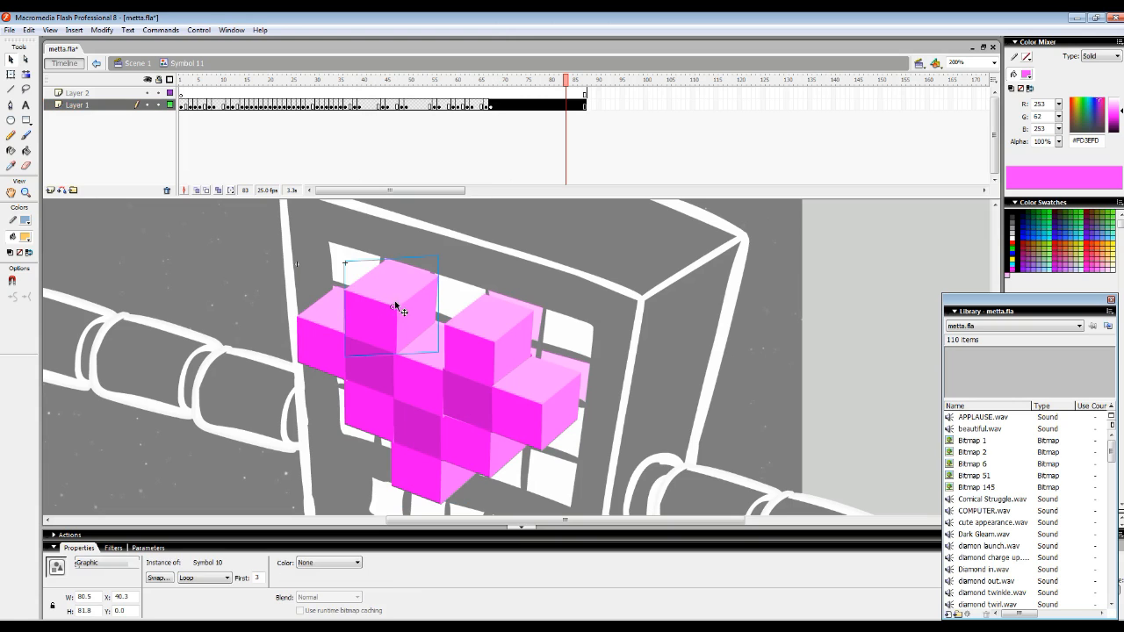
double_click(398, 302)
click(185, 91)
key(Return)
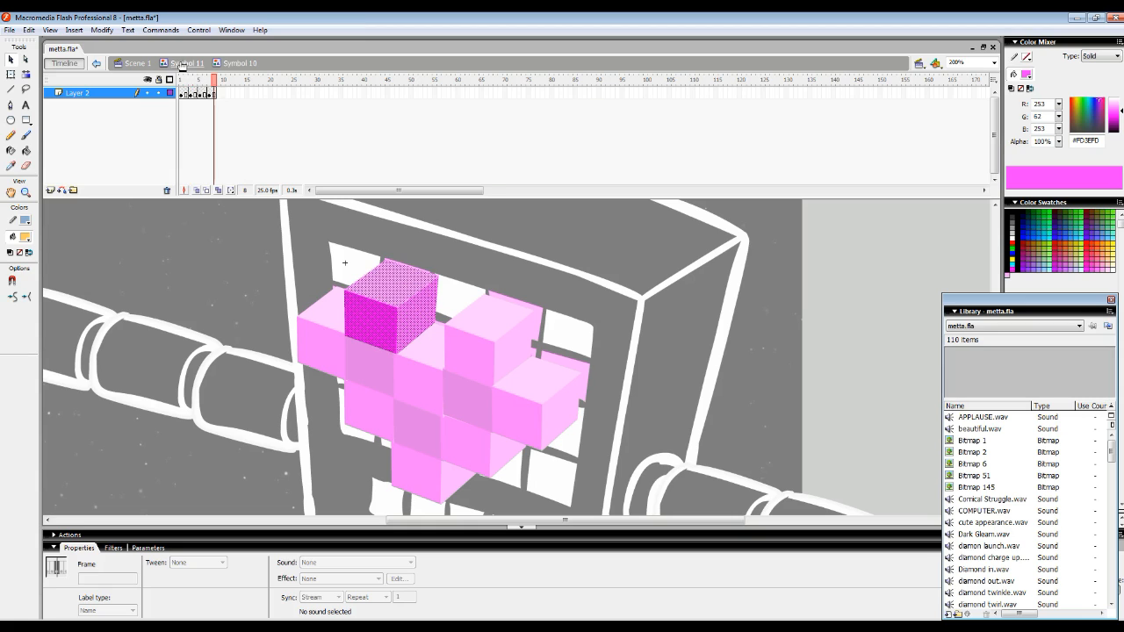
double_click(396, 355)
Select different cubes of the heart at frame 70 and compare their first-frame settings.
click(397, 355)
click(472, 378)
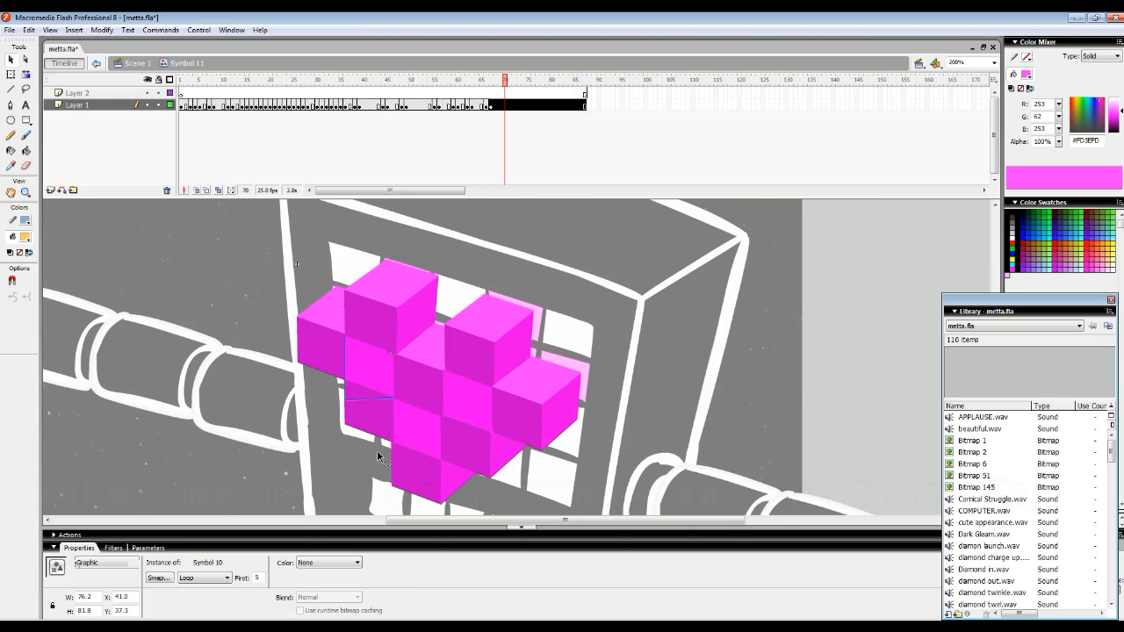
click(387, 323)
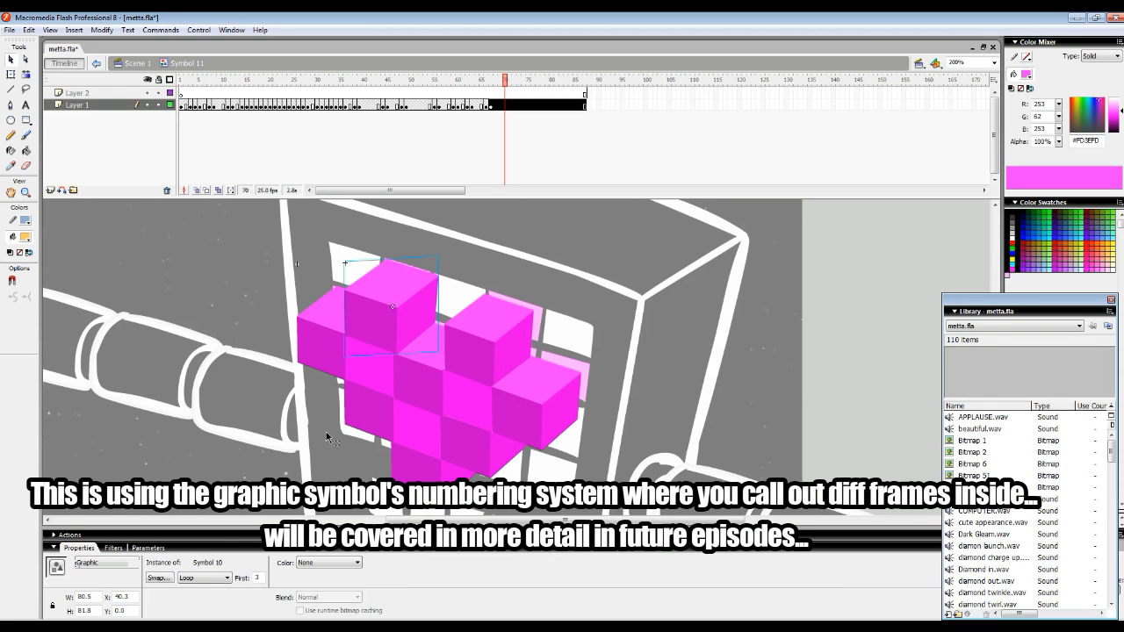
Open a heart cube's Symbol 10 at frame 5, return to Symbol 11 and check the middle cube's first-frame setting.
double_click(368, 365)
click(201, 92)
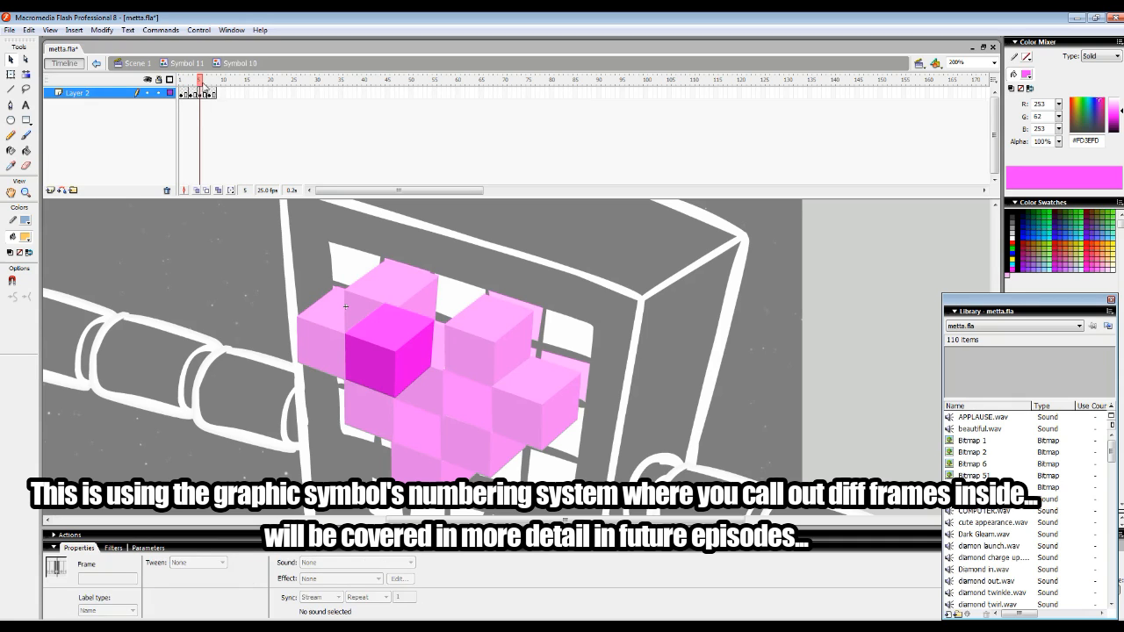
click(202, 62)
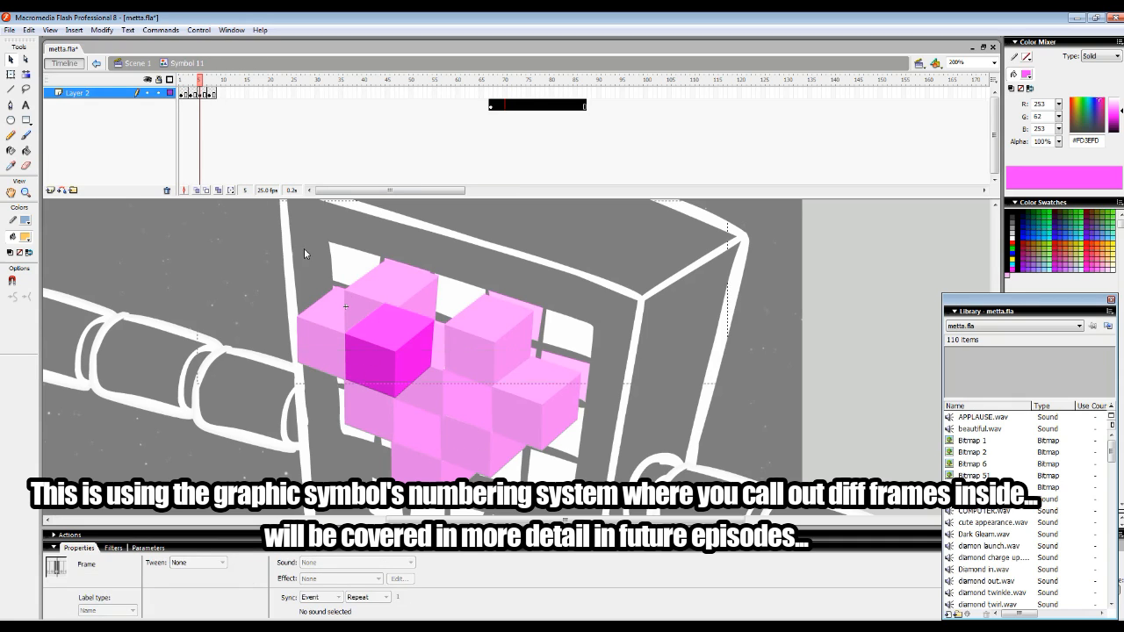
click(418, 385)
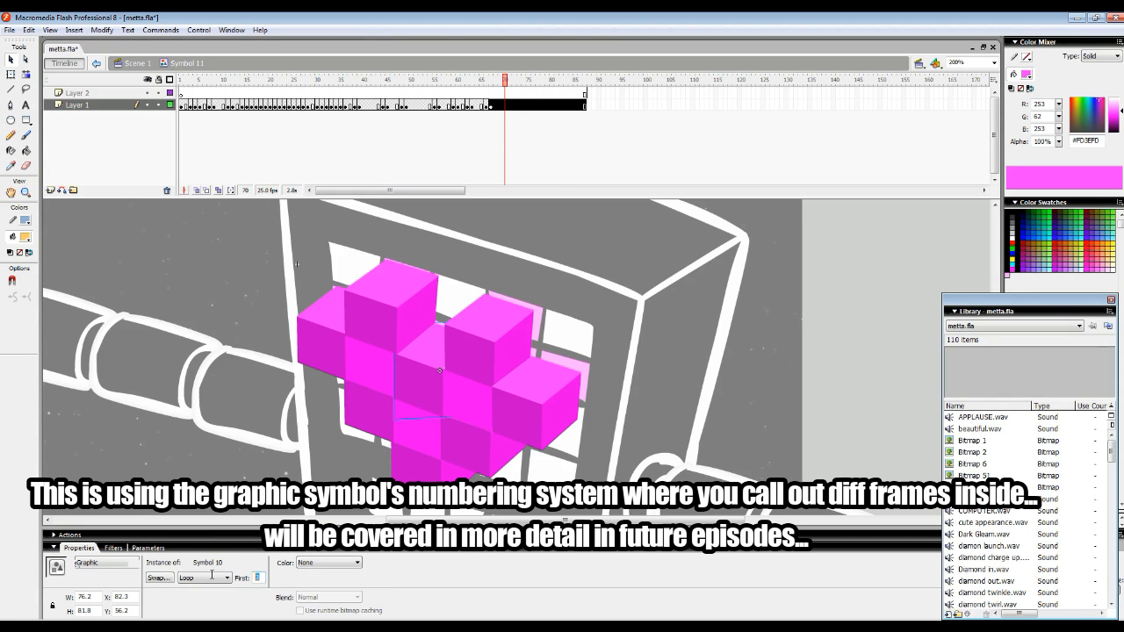
Apply the first-frame setting of the heart's middle cube and scrub Symbol 11 to its last frame.
key(Return)
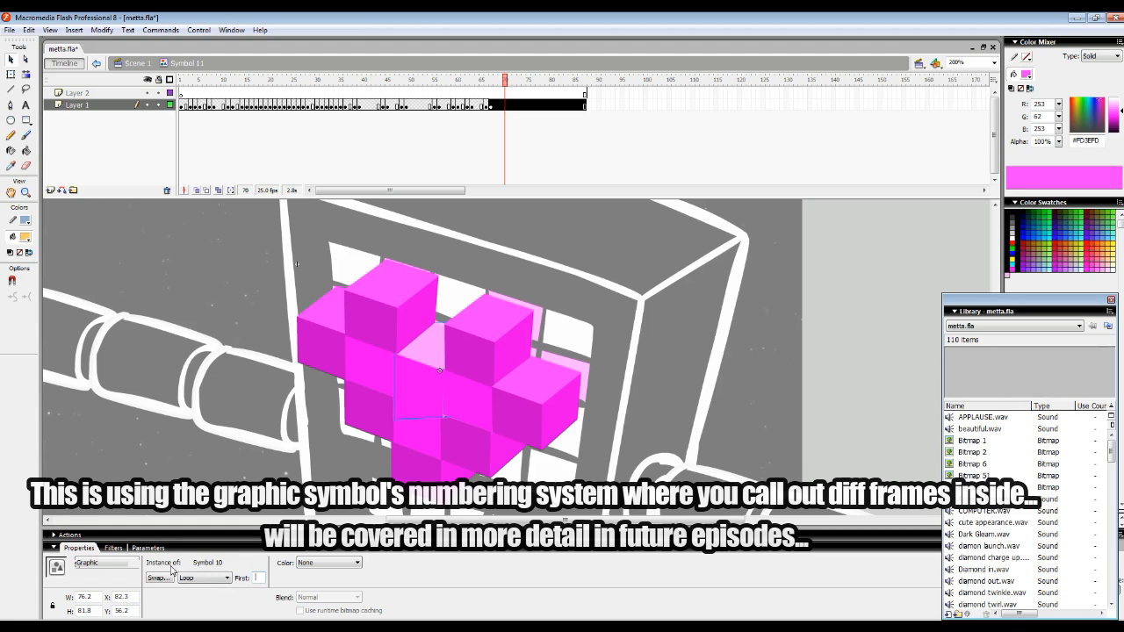
drag(503, 78, 584, 79)
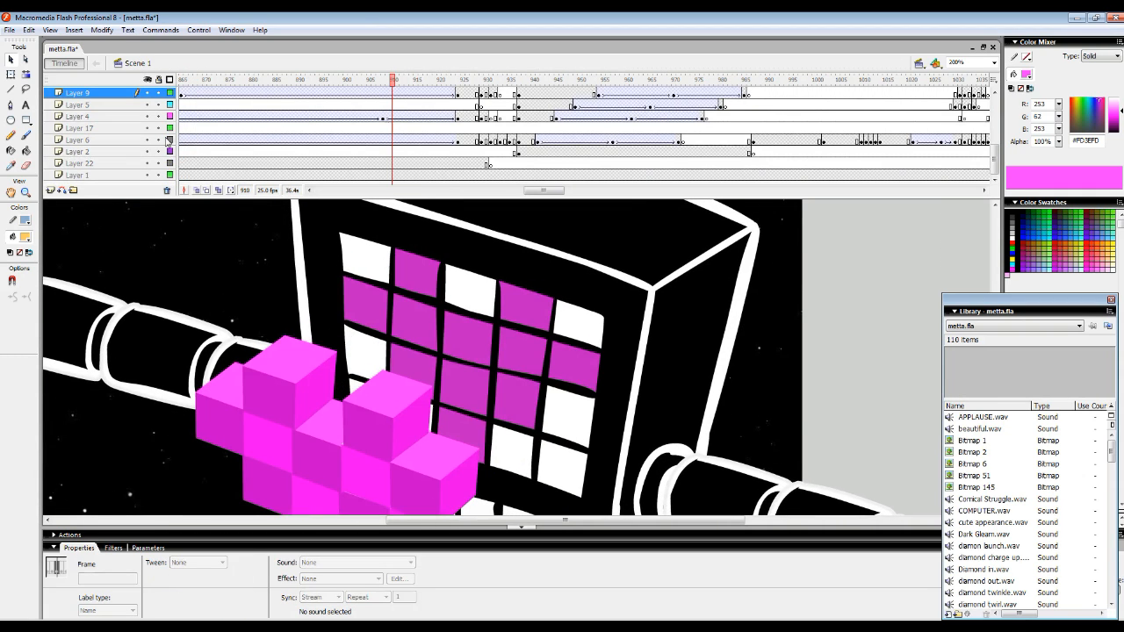
Show the whole robot scene in Scene 1 and scrub the heart's movement to frame 925.
click(29, 194)
click(420, 380)
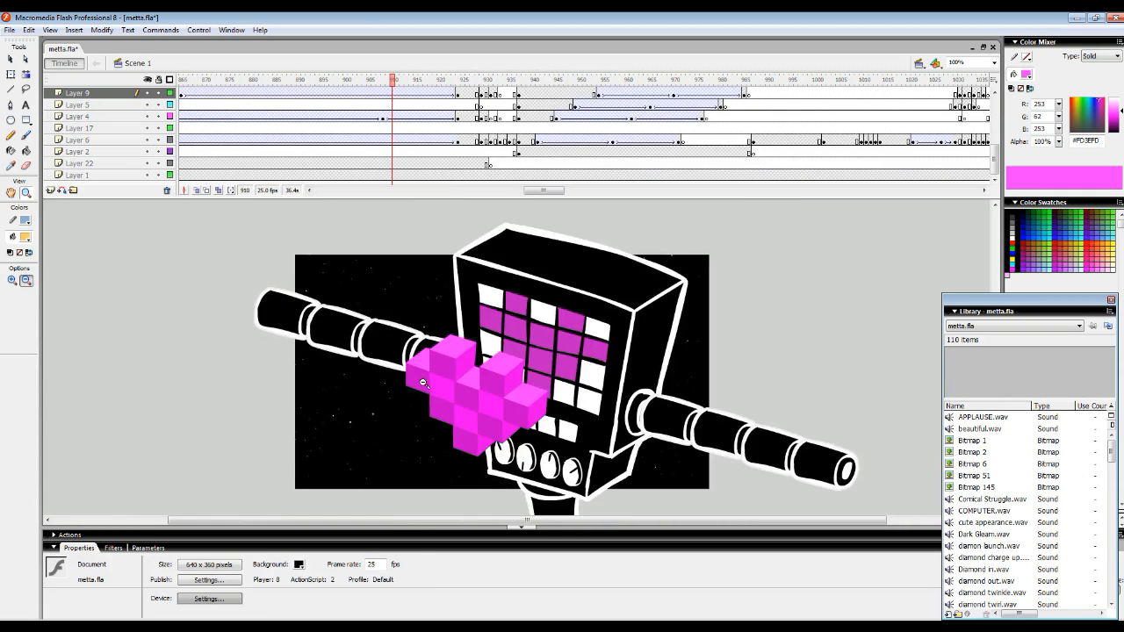
click(11, 60)
drag(427, 92, 483, 165)
click(463, 81)
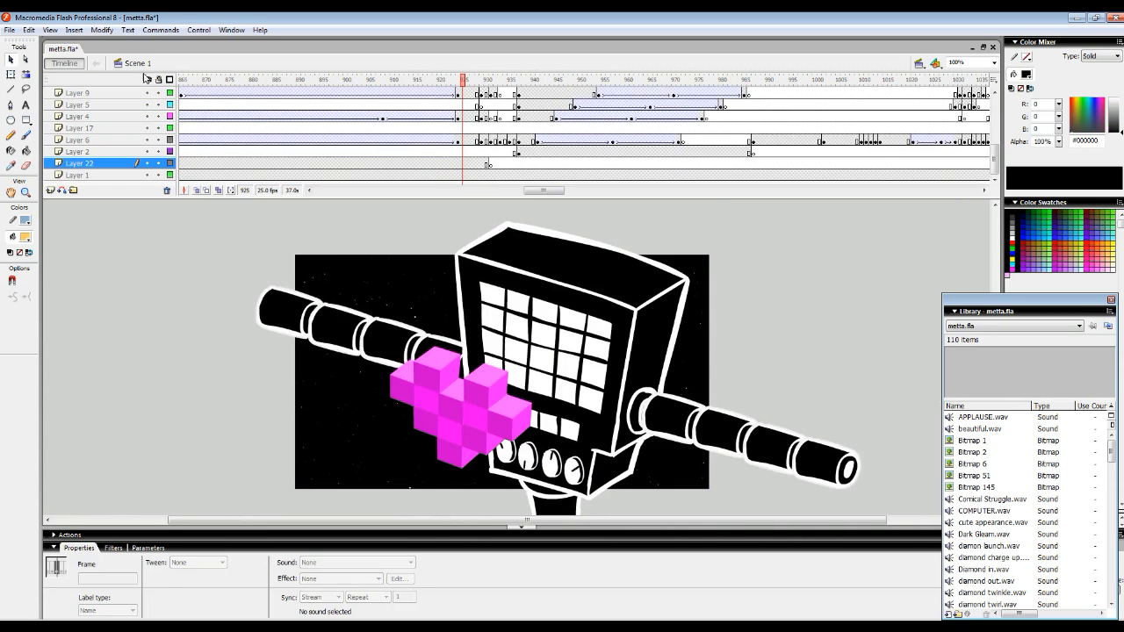
Isolate the star background by hiding the robot and heart layers while keeping Layer 22 and Layer 1 visible.
click(148, 80)
click(147, 175)
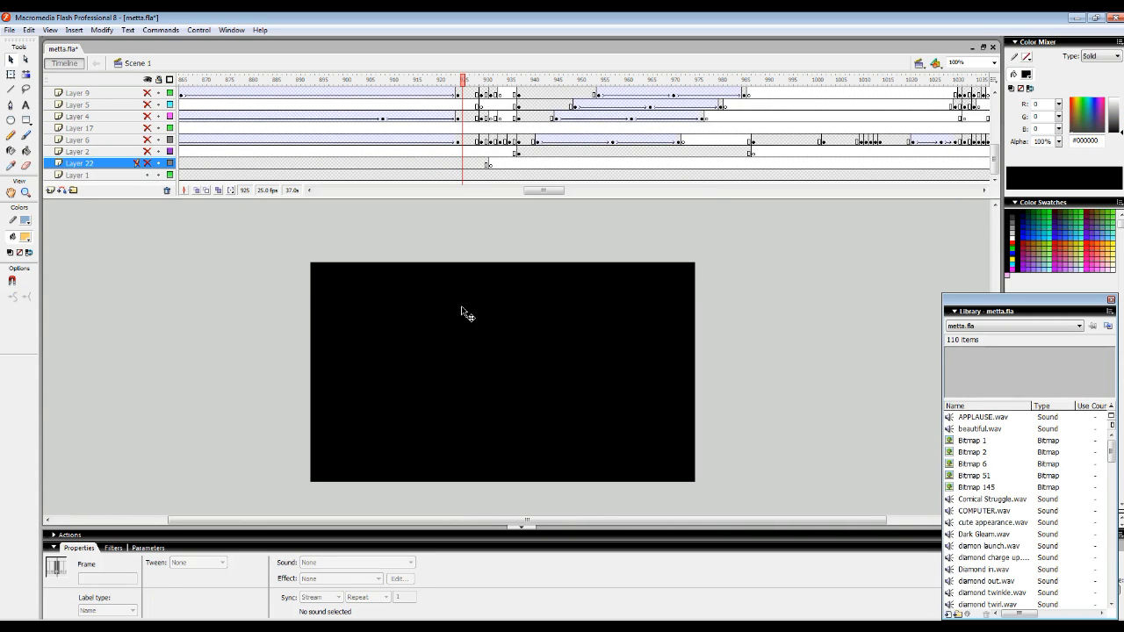
click(147, 163)
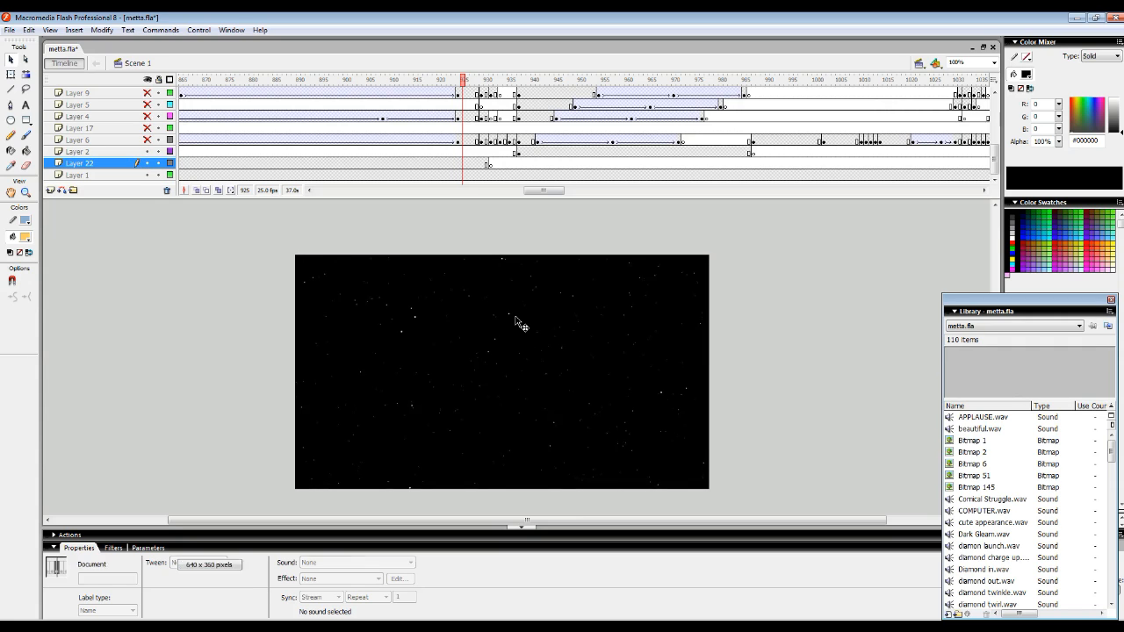
Open the StarField.mov symbol, scrub its frames, return to Scene 1 and play the star background there.
click(518, 324)
double_click(544, 339)
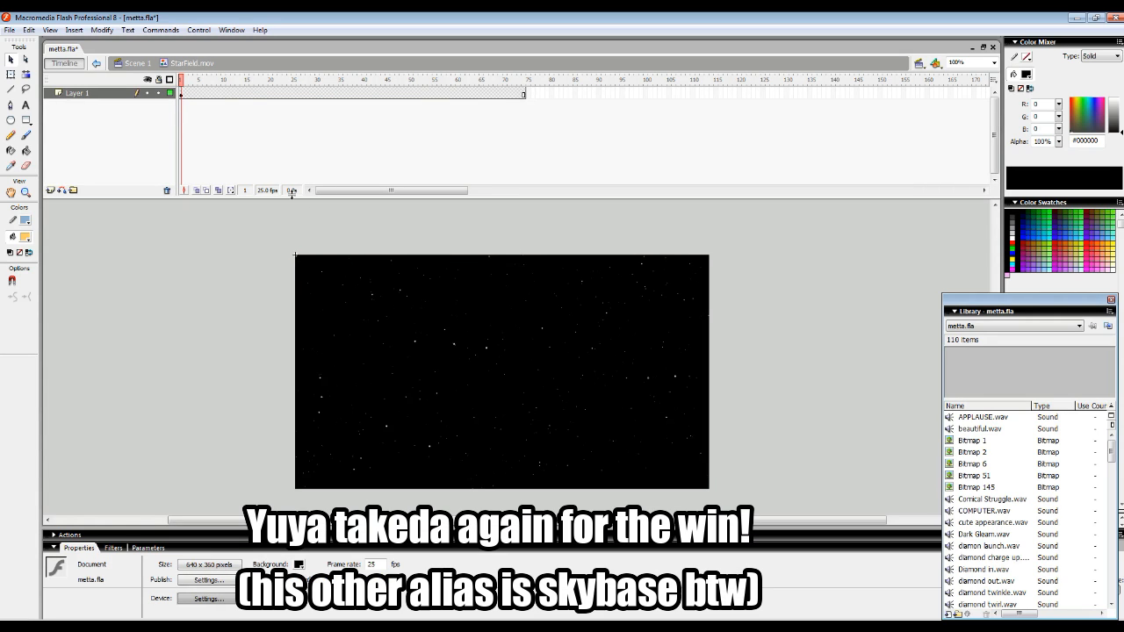
drag(198, 70, 321, 127)
click(136, 63)
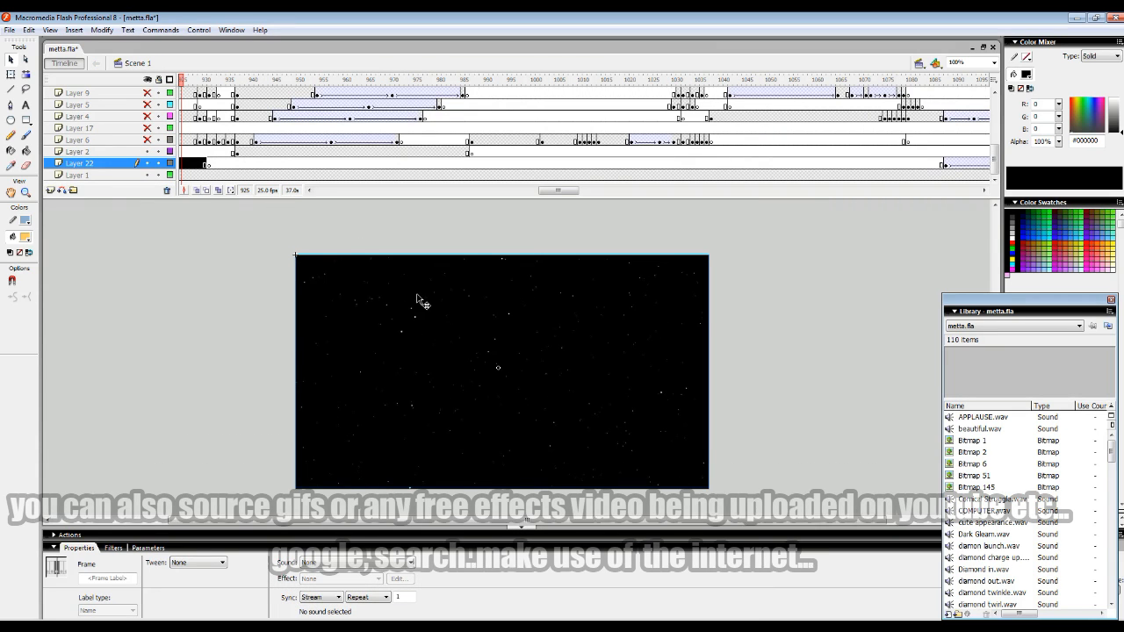
drag(202, 79, 313, 88)
key(Return)
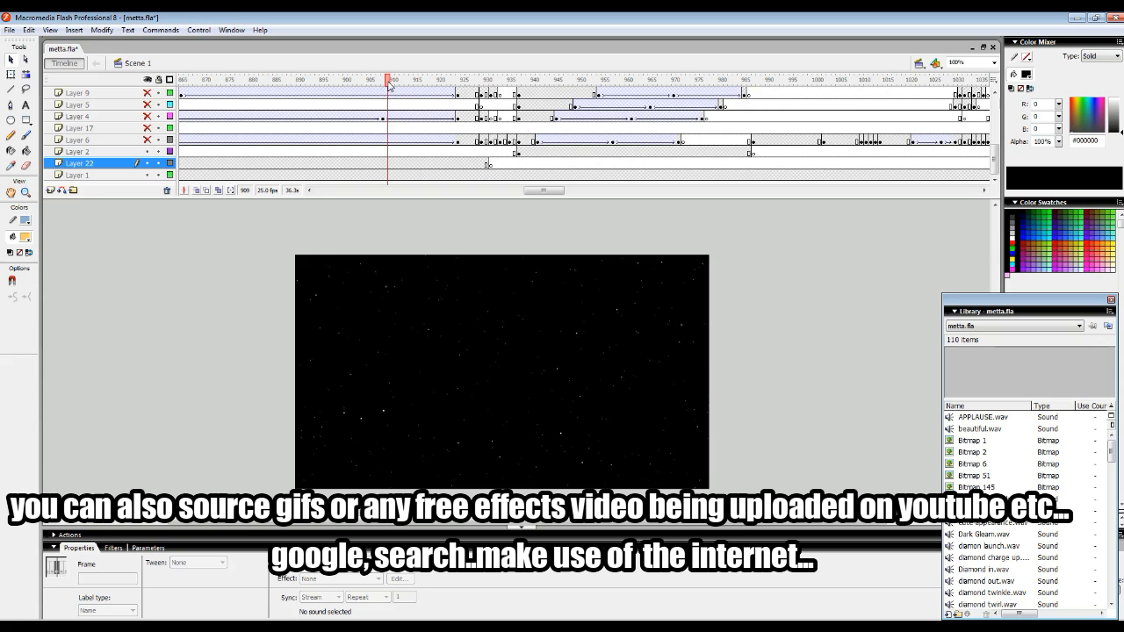
Scrub the star background to frame 969 and make all layers visible again.
drag(390, 83, 669, 85)
click(149, 79)
click(149, 80)
click(391, 370)
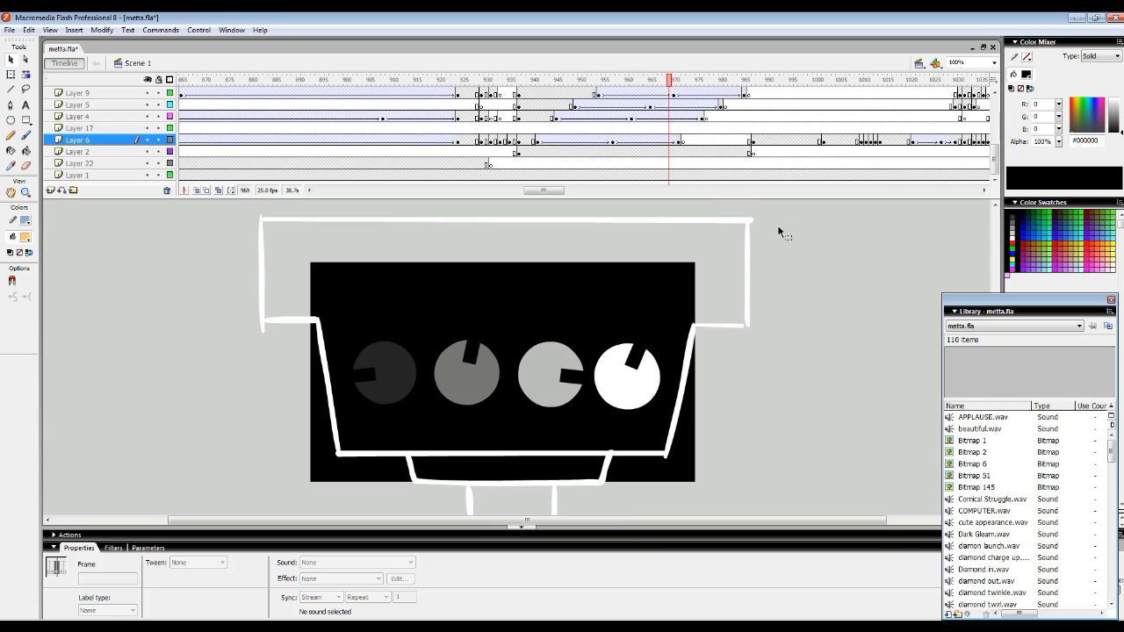
Scrub Scene 1 to frame 992, open the robot body's Symbol 16 and go to its first frame.
drag(671, 102, 776, 101)
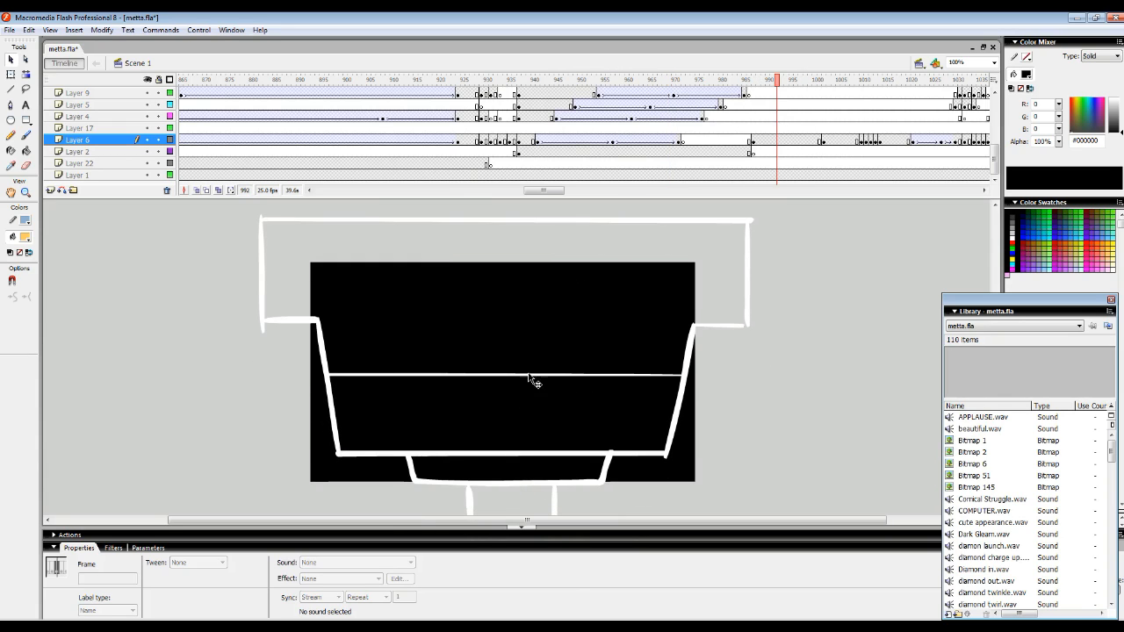
click(541, 381)
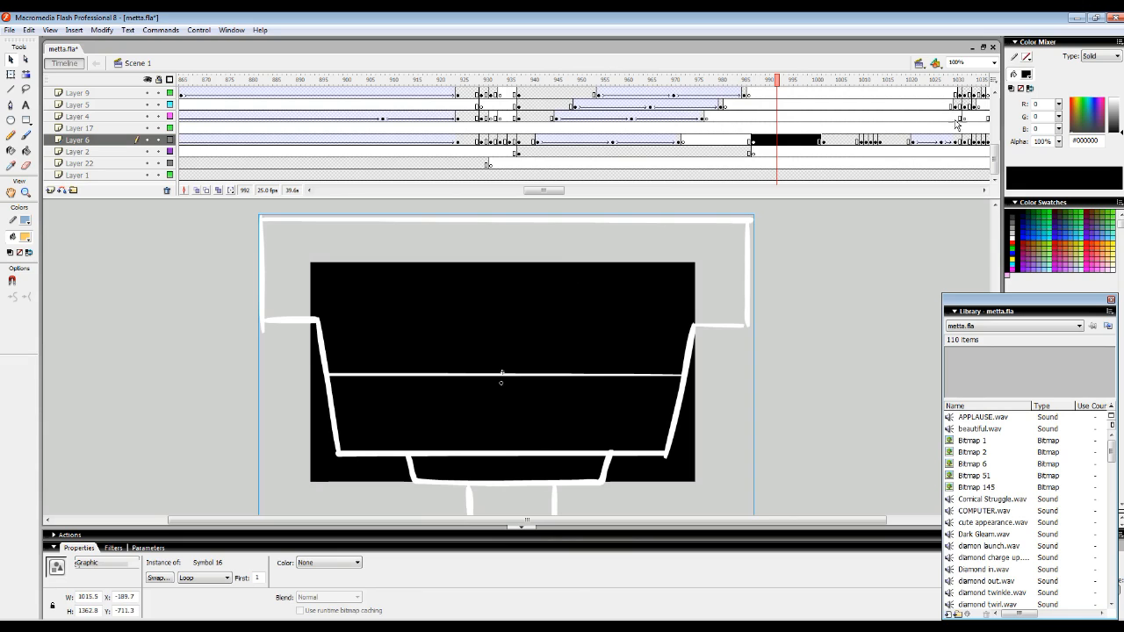
double_click(514, 380)
click(179, 81)
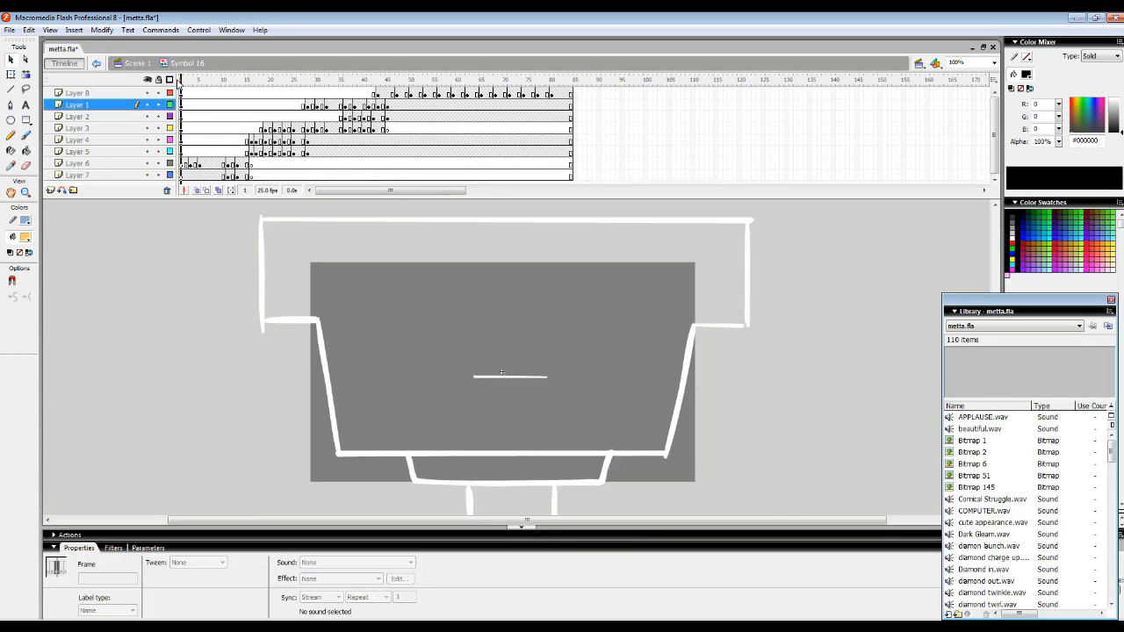
Examine the early keyframes of Layers 6 and 7 in Symbol 16 and scrub to the opening body at frame 16.
drag(182, 84, 183, 110)
click(186, 164)
click(196, 164)
click(201, 164)
click(202, 176)
click(225, 177)
mouse_move(225, 184)
mouse_down()
mouse_move(221, 92)
mouse_move(254, 95)
mouse_up()
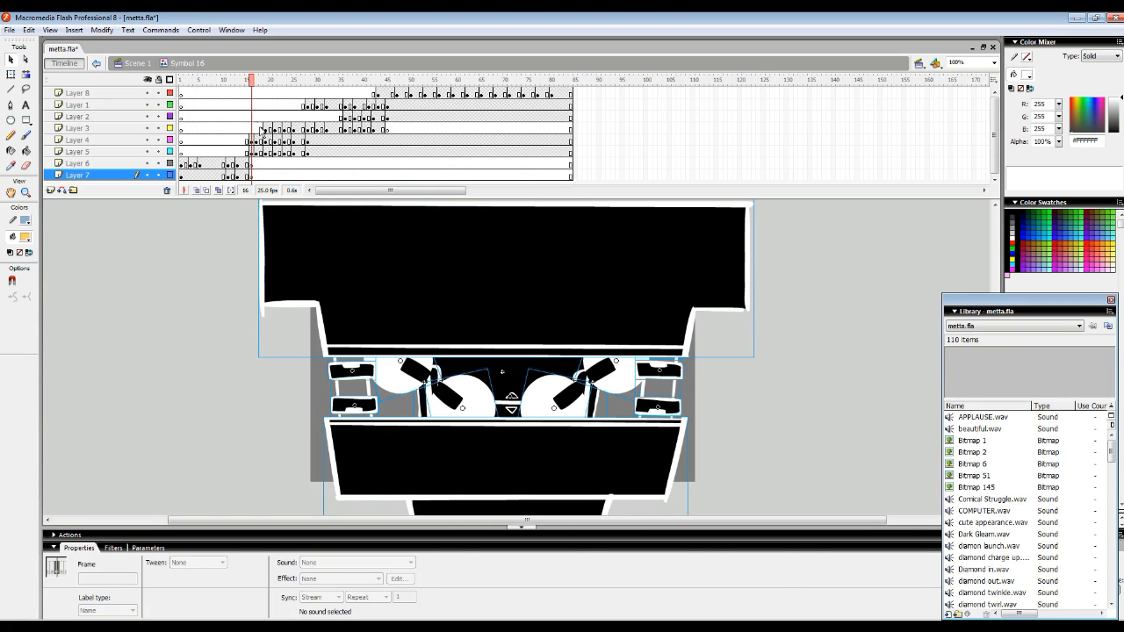
Temporarily hide the outer body on Layer 4, scrub the inner mechanism to frame 23, restore the layer and scrub back.
click(332, 257)
click(147, 140)
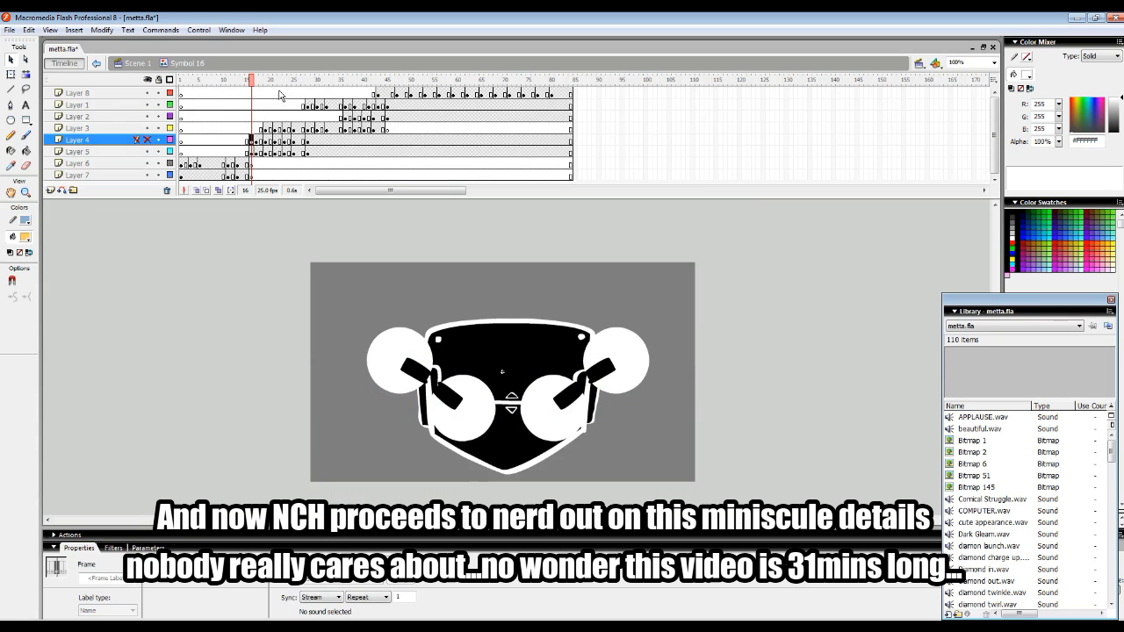
drag(249, 94, 286, 101)
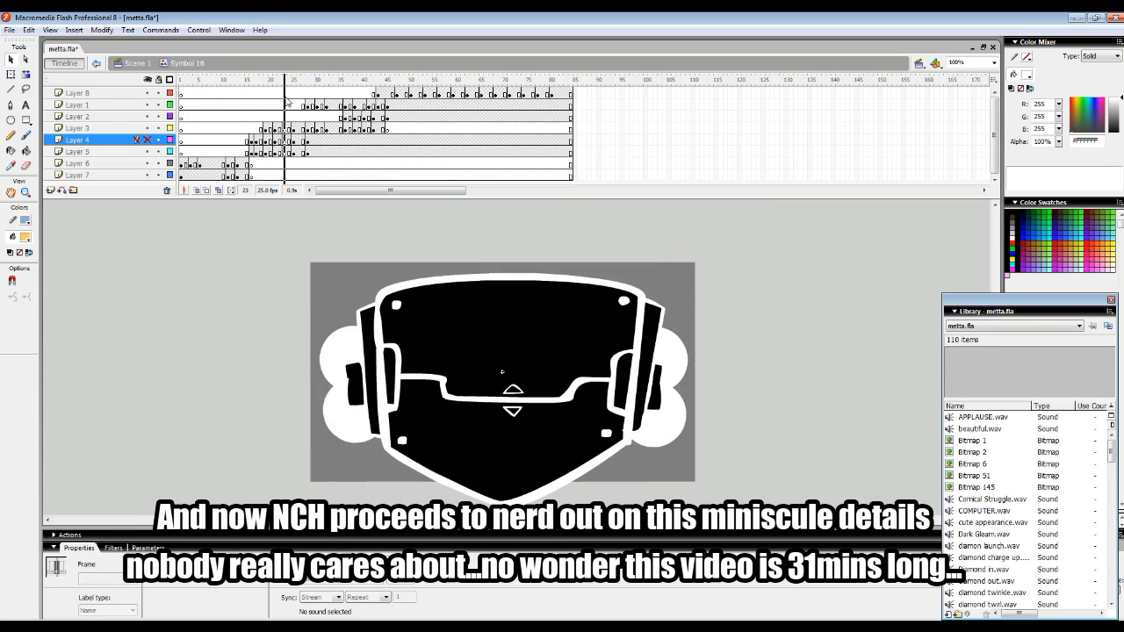
click(147, 140)
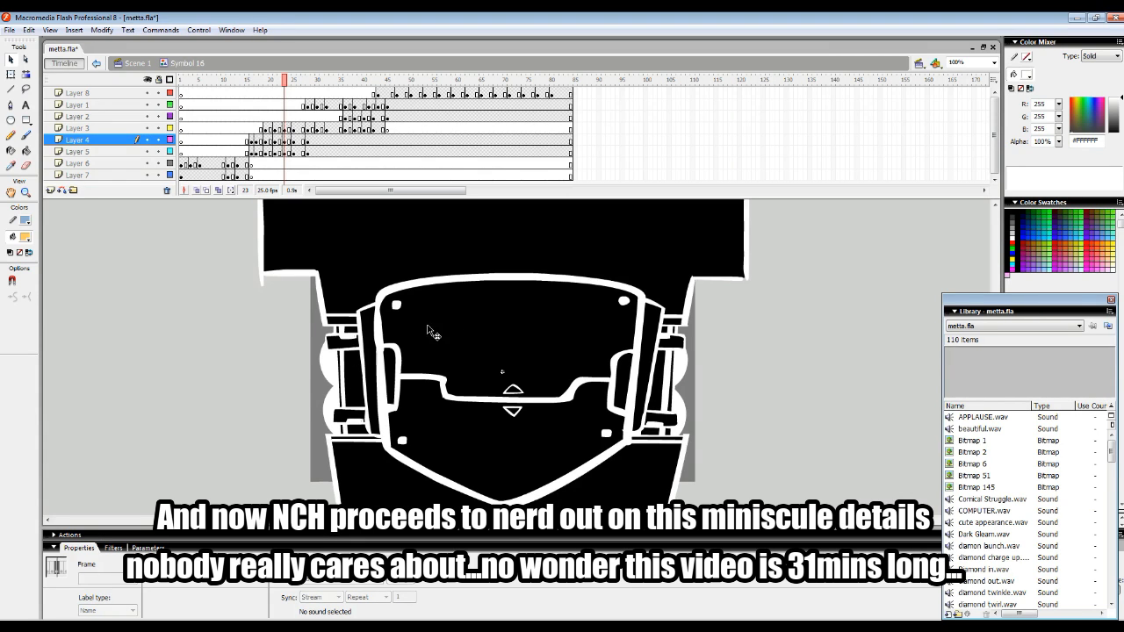
mouse_move(283, 88)
mouse_down()
mouse_move(267, 93)
mouse_move(415, 103)
mouse_move(309, 114)
mouse_move(226, 94)
mouse_move(261, 91)
mouse_up()
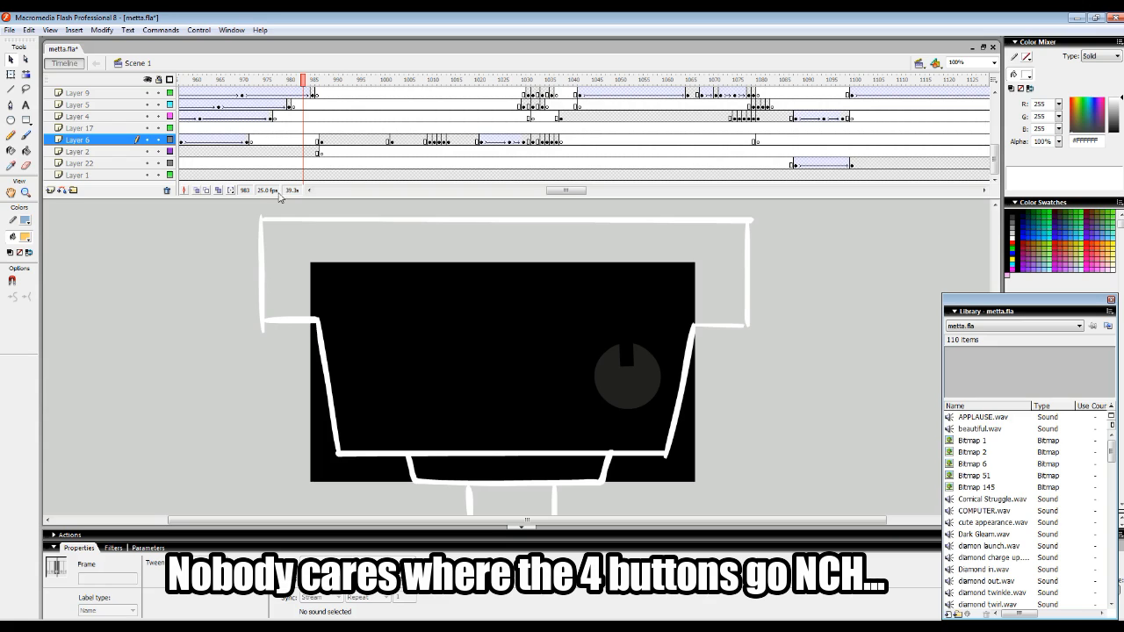
Scrub the body opening and pink flare in Scene 1 from frame 983 through to frame 1032.
drag(309, 91, 392, 81)
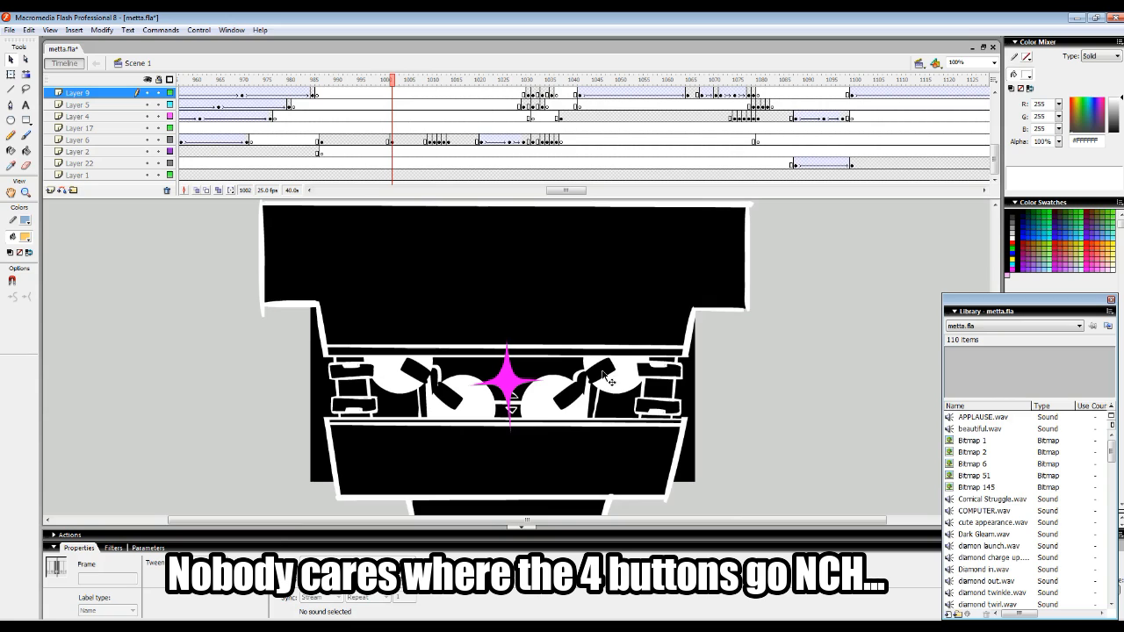
drag(399, 115, 417, 102)
click(402, 90)
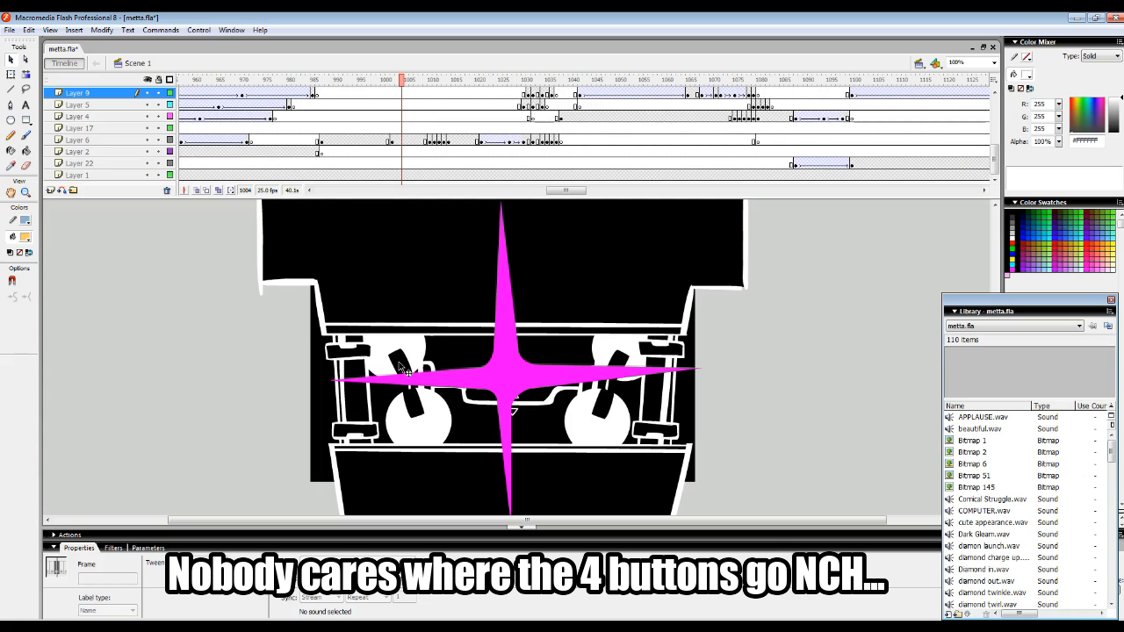
mouse_move(413, 96)
mouse_down()
mouse_move(440, 81)
mouse_move(566, 80)
mouse_move(528, 81)
mouse_move(535, 90)
mouse_up()
Open the white flare's Symbol 5 at frame 1032, scrub its six frames and return to Scene 1.
click(616, 344)
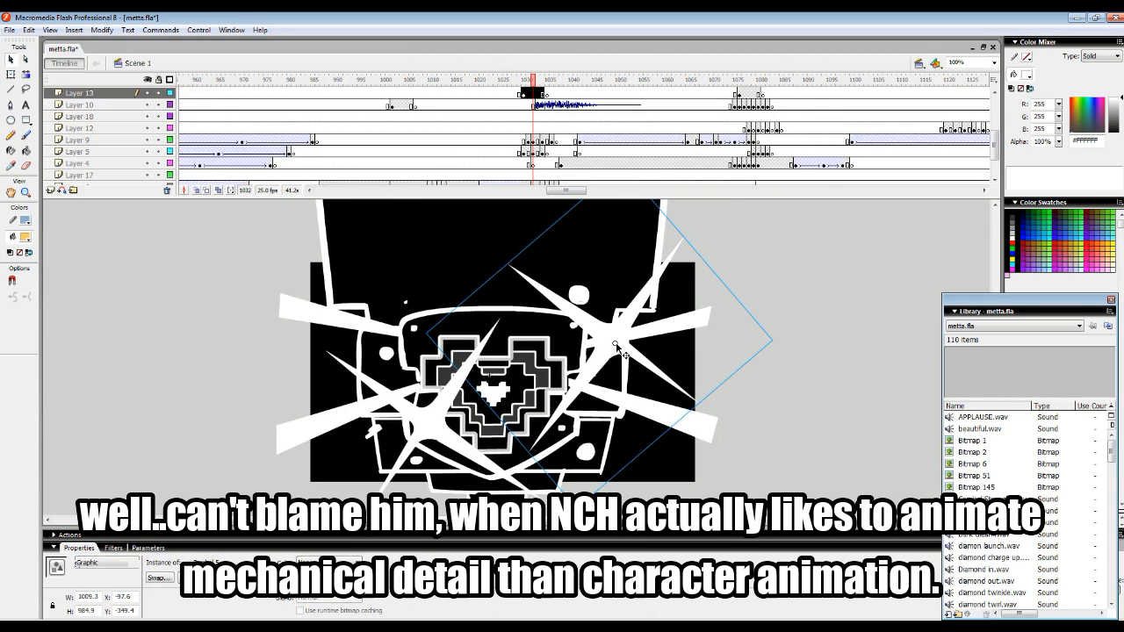
double_click(616, 344)
drag(184, 83, 208, 84)
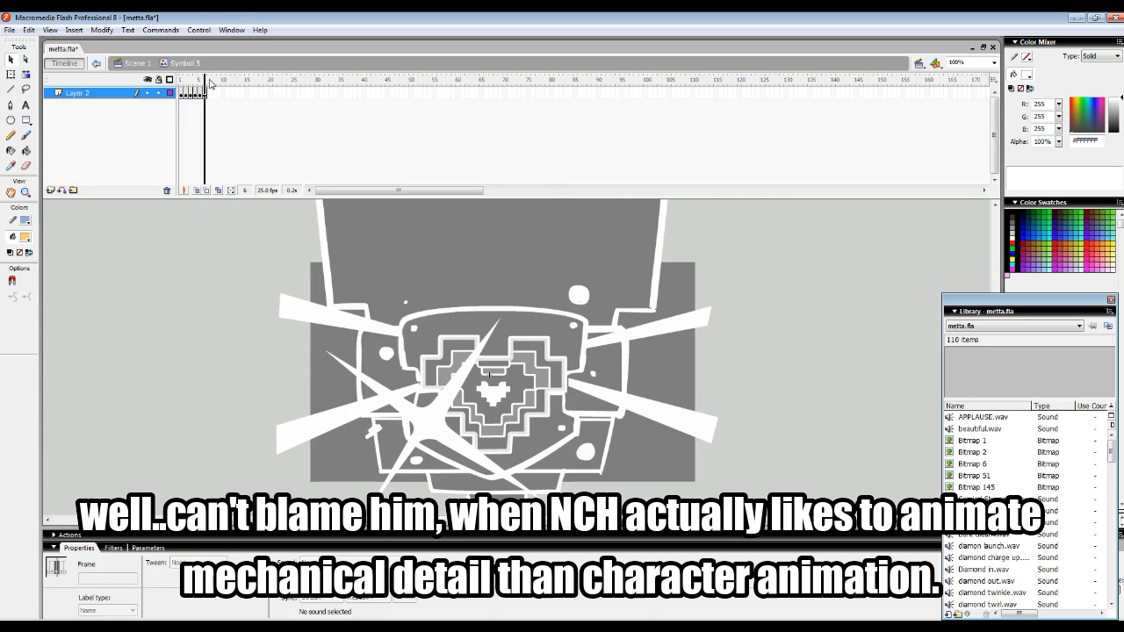
click(183, 83)
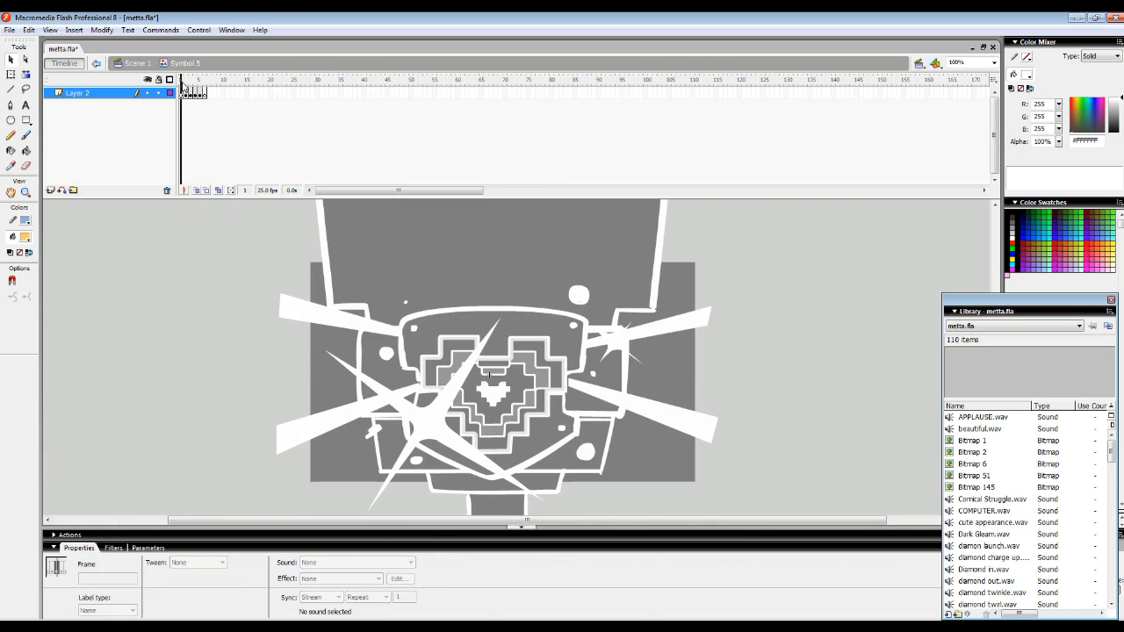
click(136, 63)
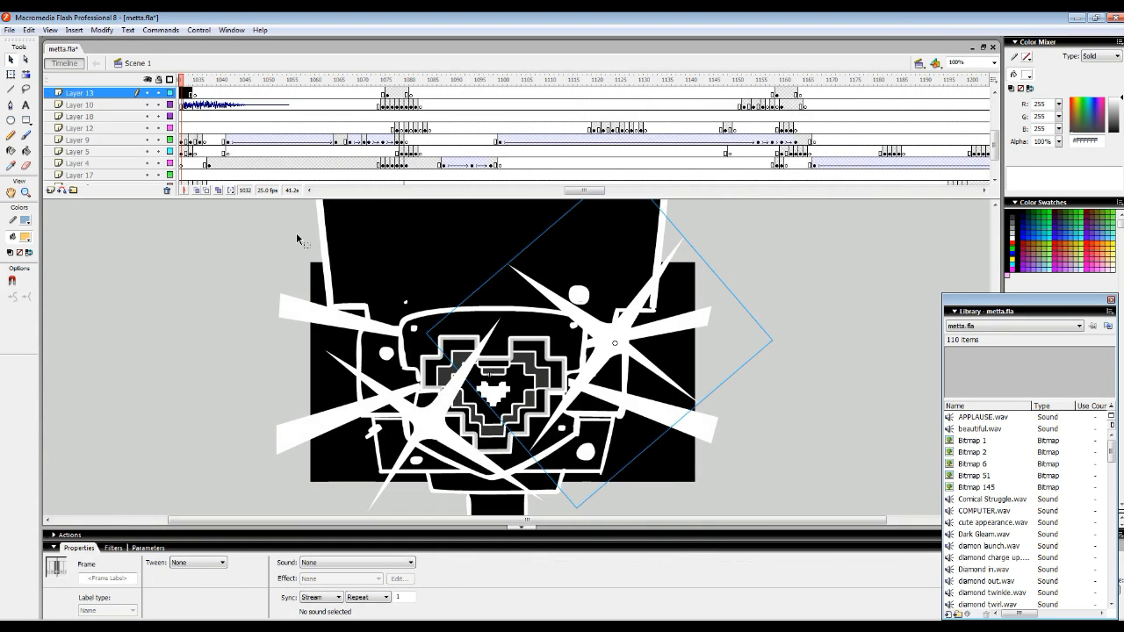
Scrub to the heart burst at frame 1080, check that its flares reuse Symbol 5 and return to Scene 1.
drag(181, 88, 524, 95)
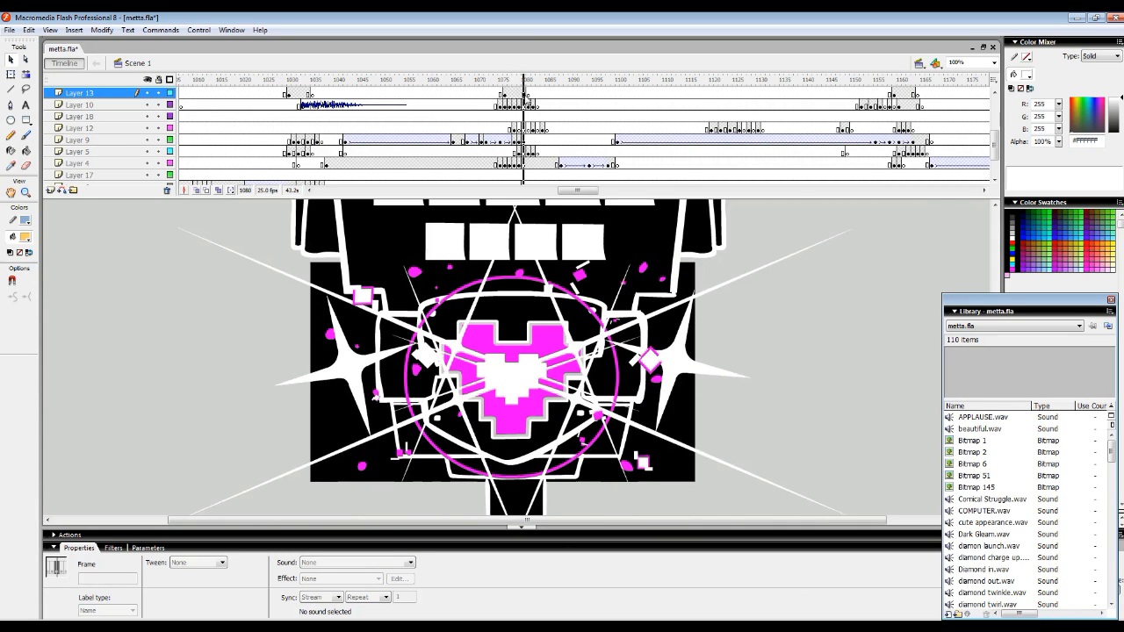
click(583, 357)
click(461, 404)
click(456, 349)
double_click(579, 355)
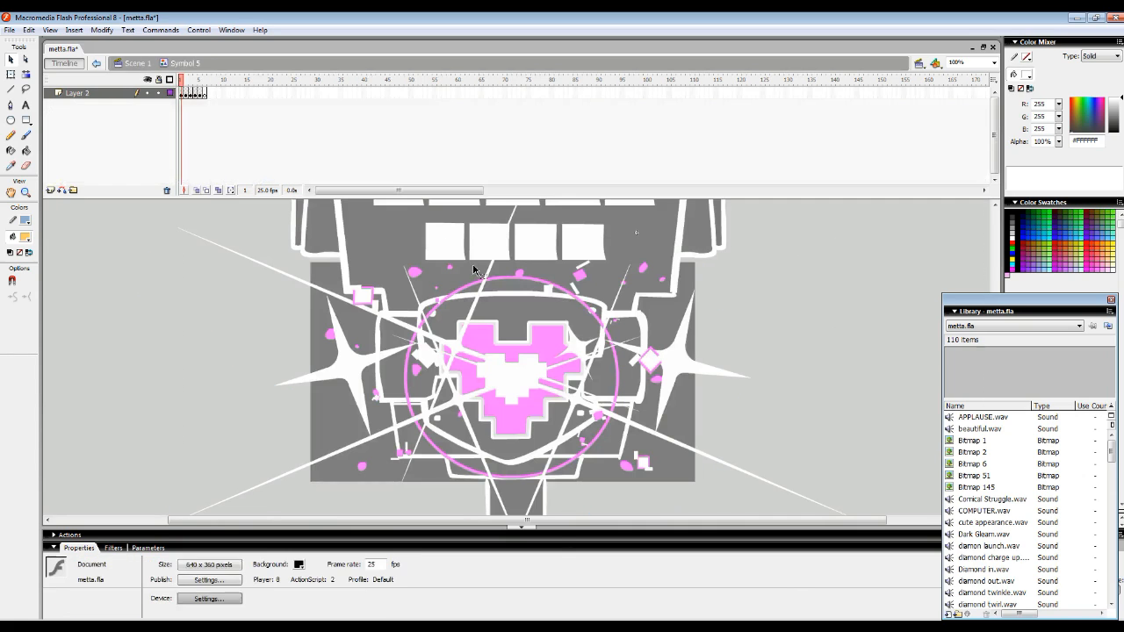
click(148, 63)
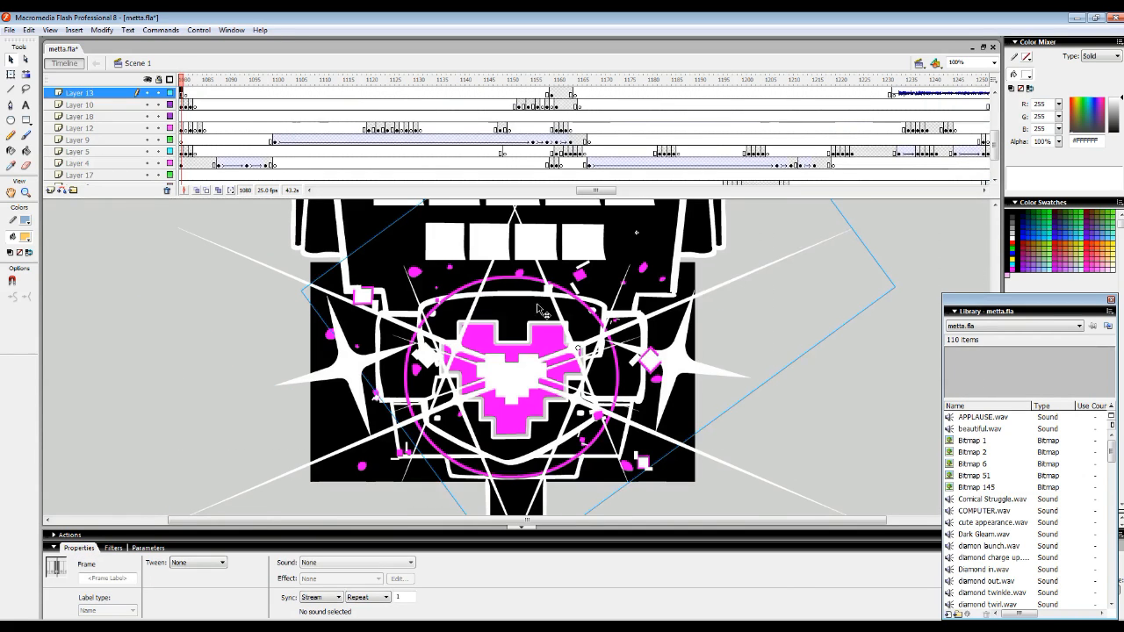
Scrub through the burst, open the square debris symbol and select the debris piece at the body's upper-left corner.
click(417, 273)
drag(189, 82, 281, 118)
click(360, 298)
double_click(361, 298)
click(360, 286)
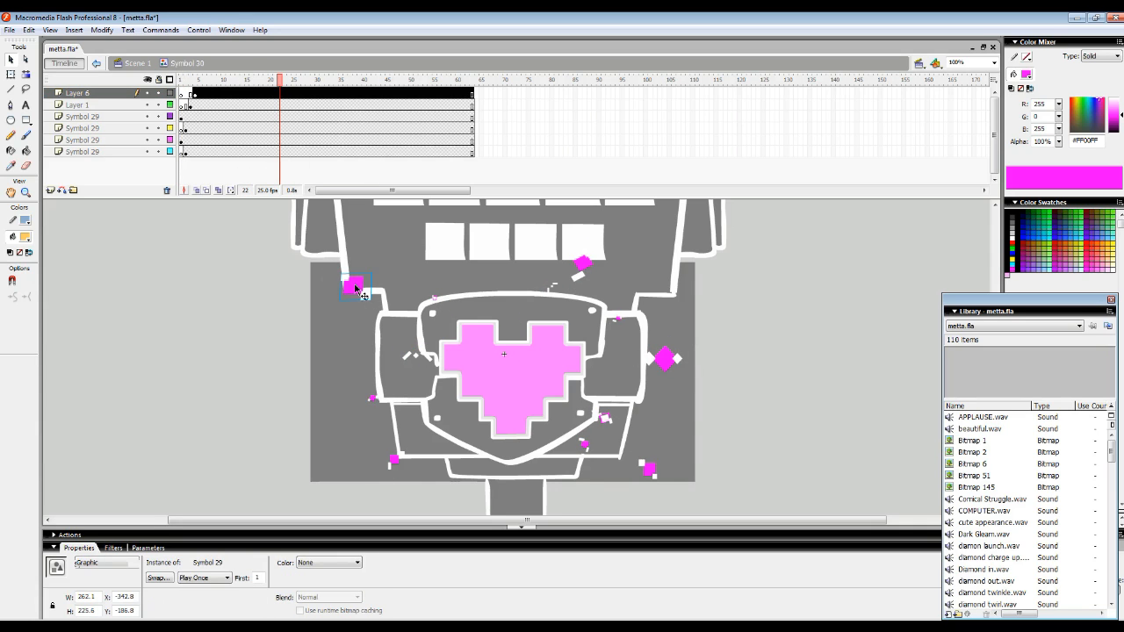
Open the debris piece's Symbol 29, play through its tweened motion and return to the parent symbol.
double_click(355, 287)
click(182, 93)
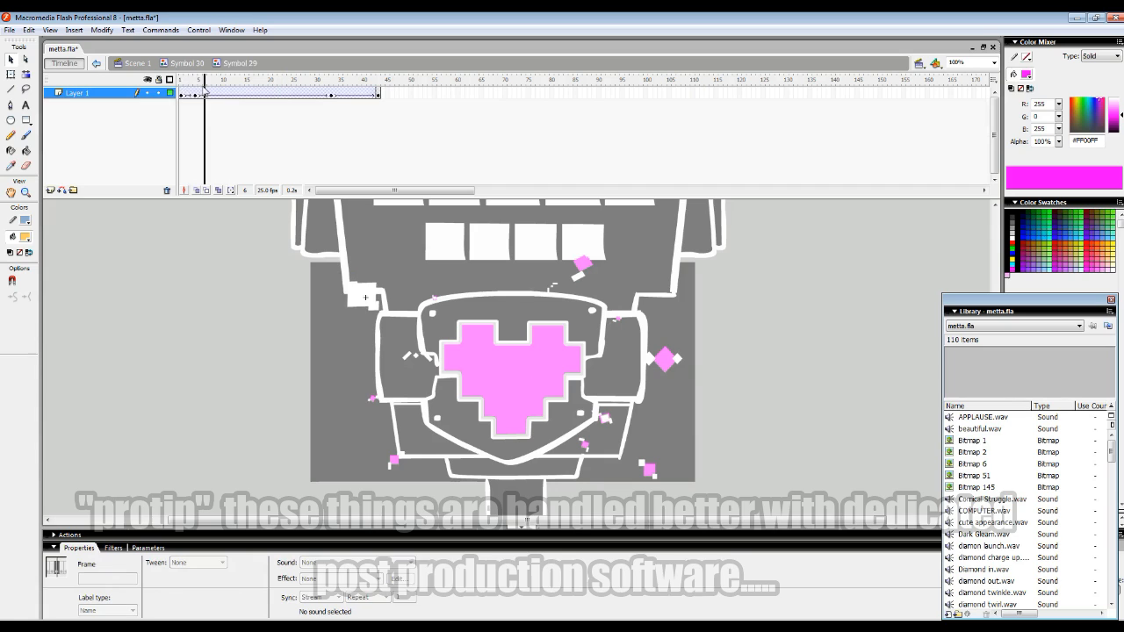
key(Return)
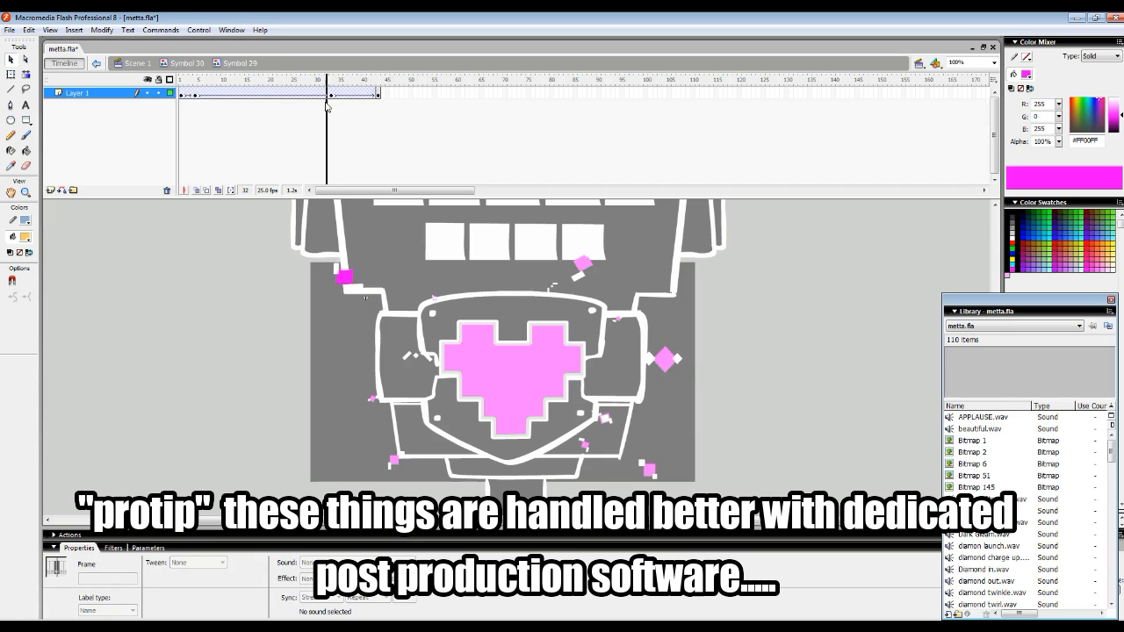
click(181, 63)
Copy the upper-left debris piece and add a new layer with a blank keyframe at frame 5.
right_click(365, 284)
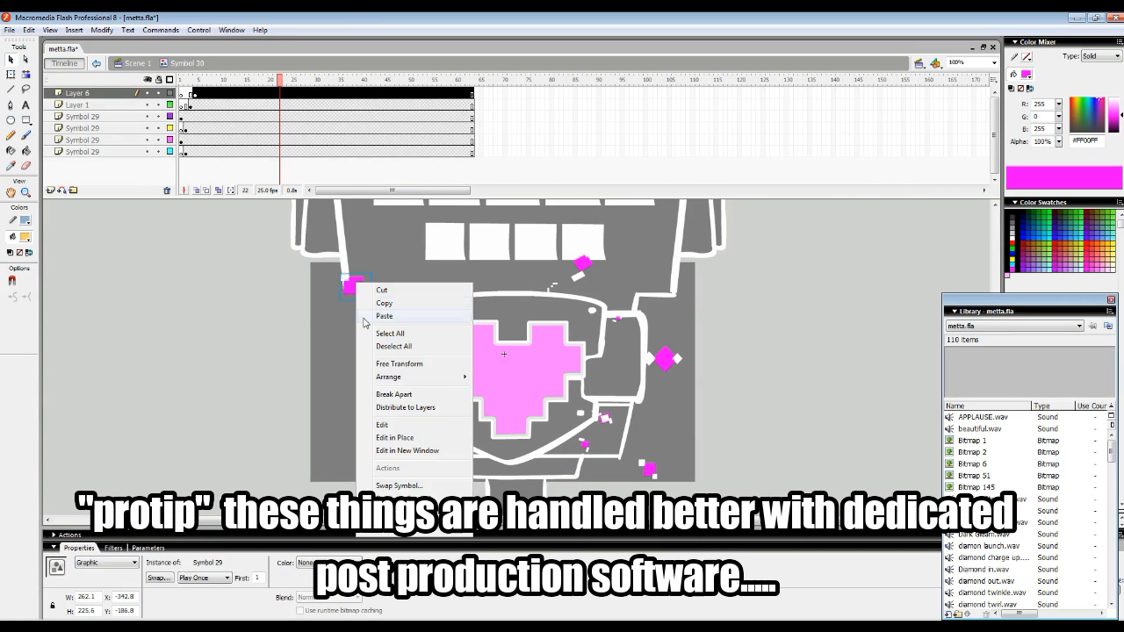
click(384, 303)
click(51, 190)
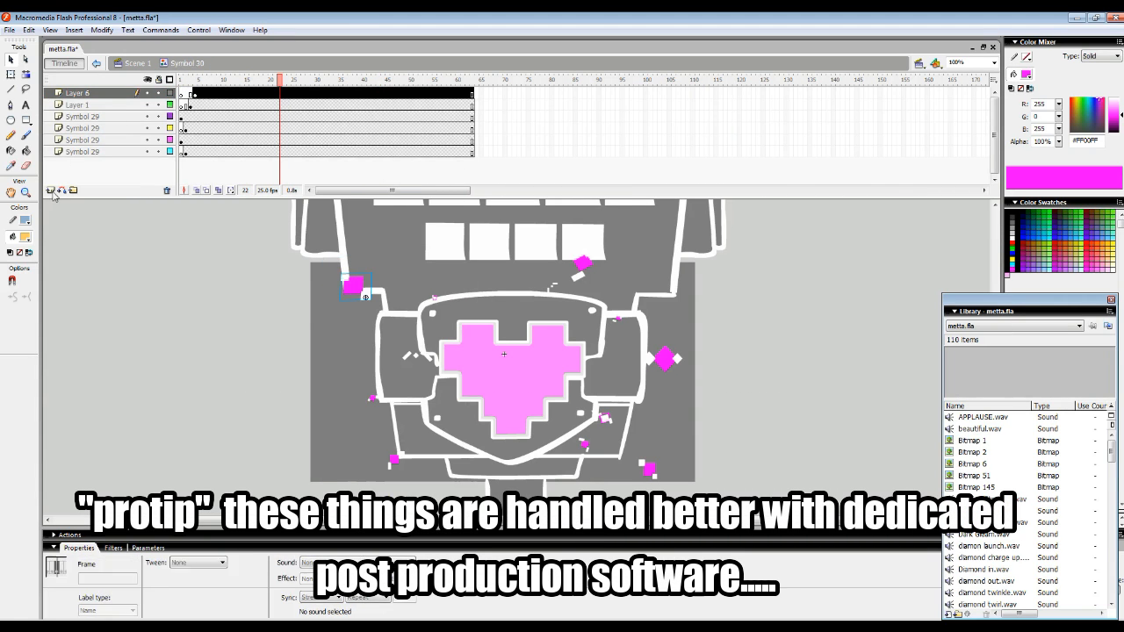
right_click(200, 93)
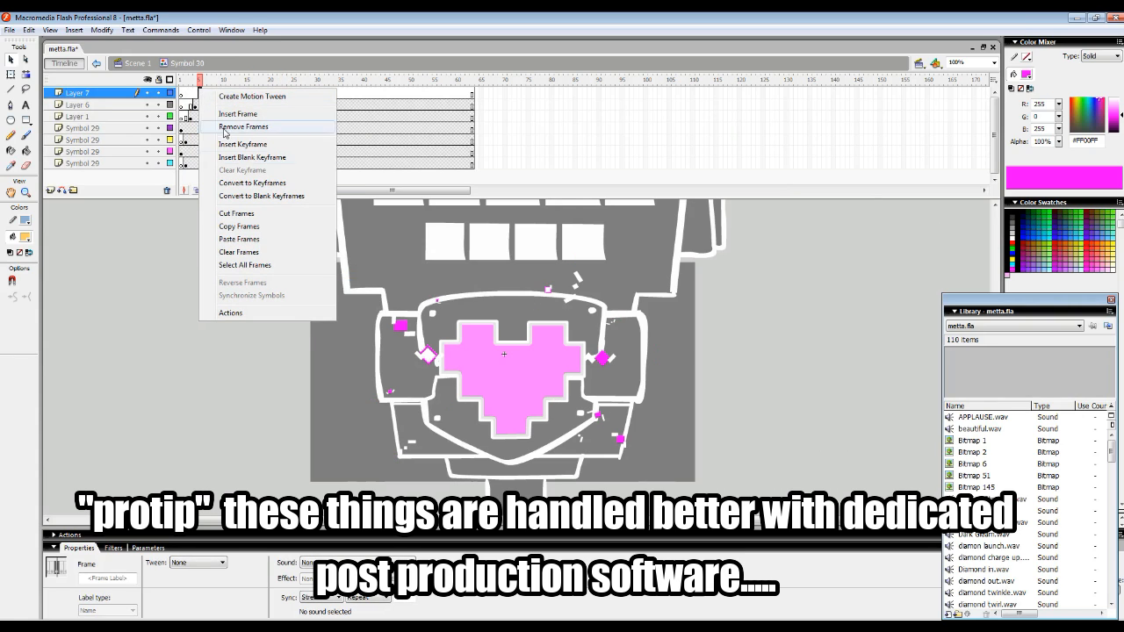
click(247, 156)
Paste the copied debris piece in place on Layer 7 and rotate it to the heart's lower-left side.
right_click(214, 254)
click(265, 302)
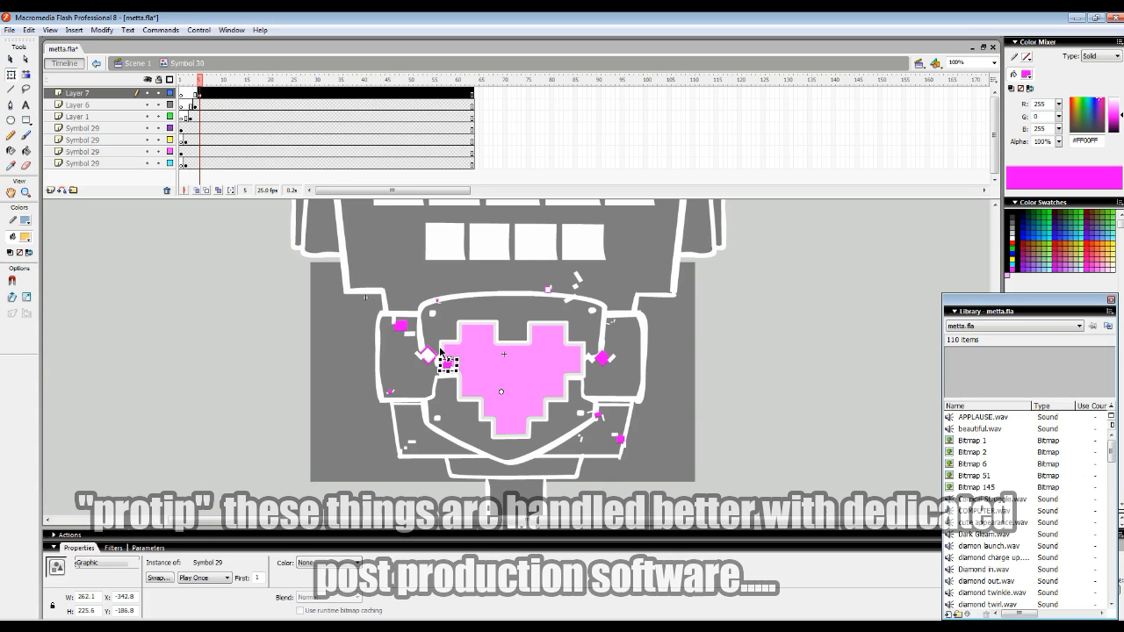
drag(430, 391, 423, 425)
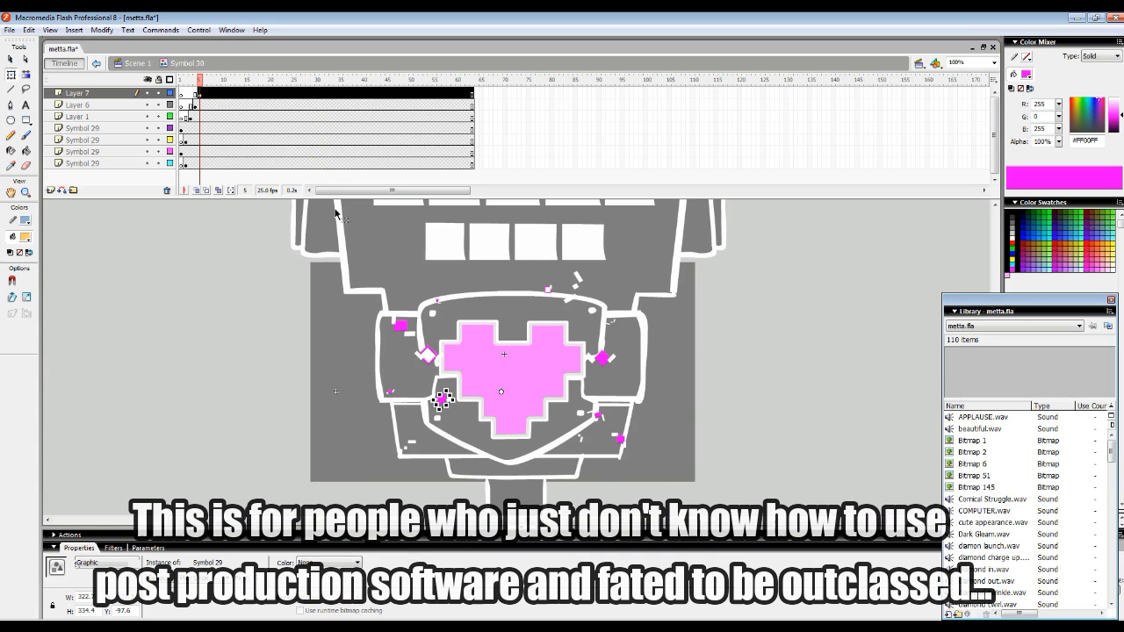
Move the pasted Layer 7 debris piece downward beside the robot's lower-left side and scrub through the burst to check it.
click(201, 87)
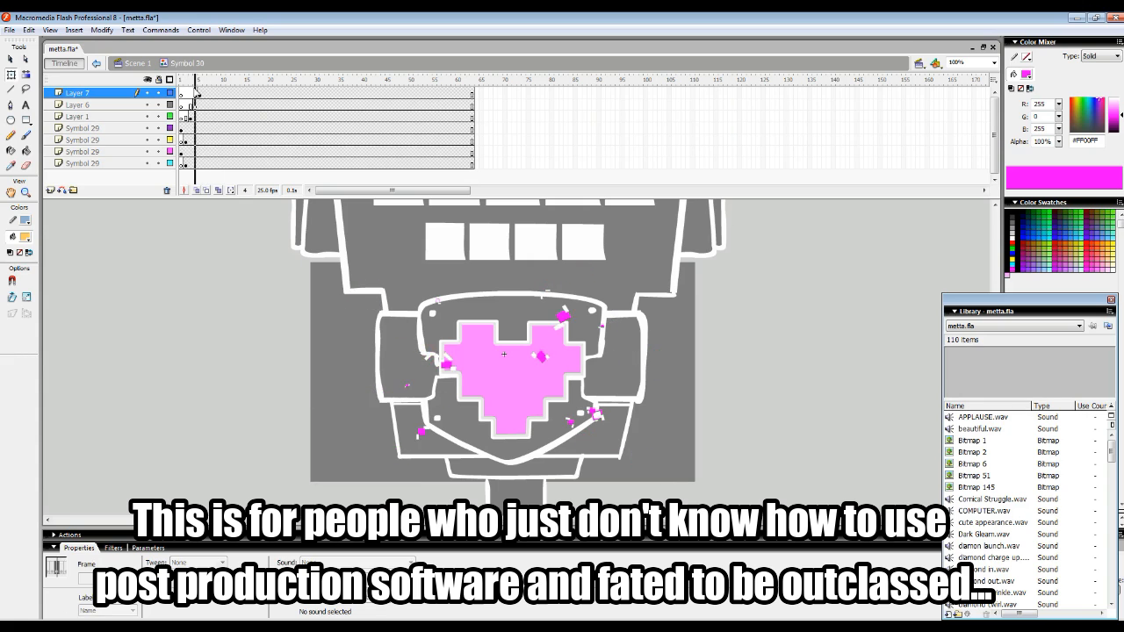
click(224, 103)
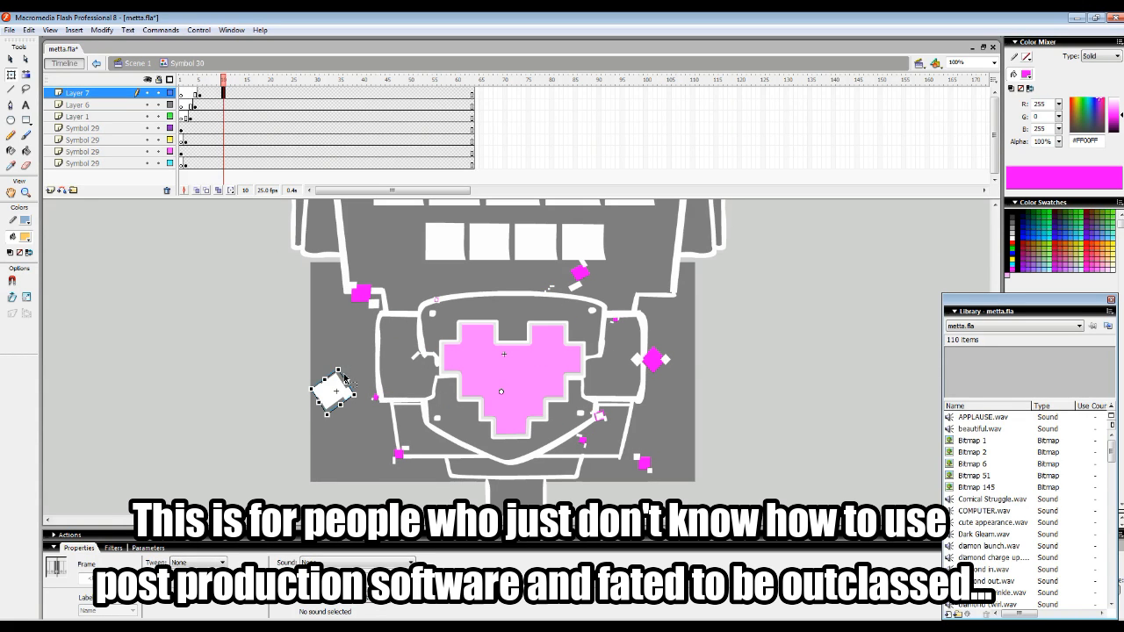
drag(337, 395, 343, 445)
drag(225, 83, 228, 133)
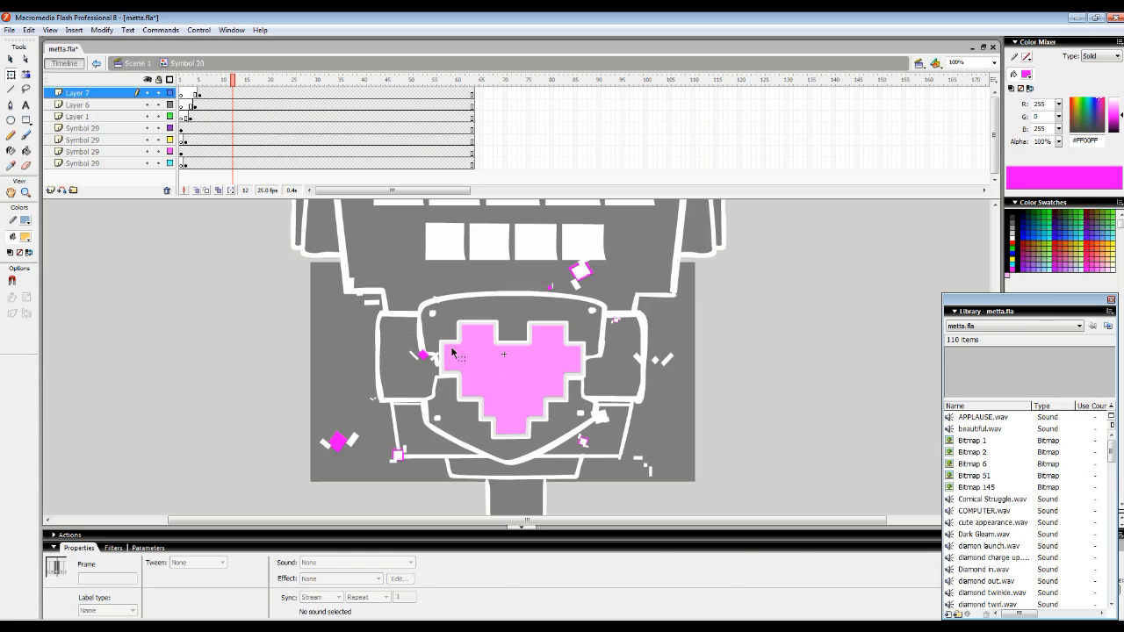
drag(217, 80, 362, 90)
key(Return)
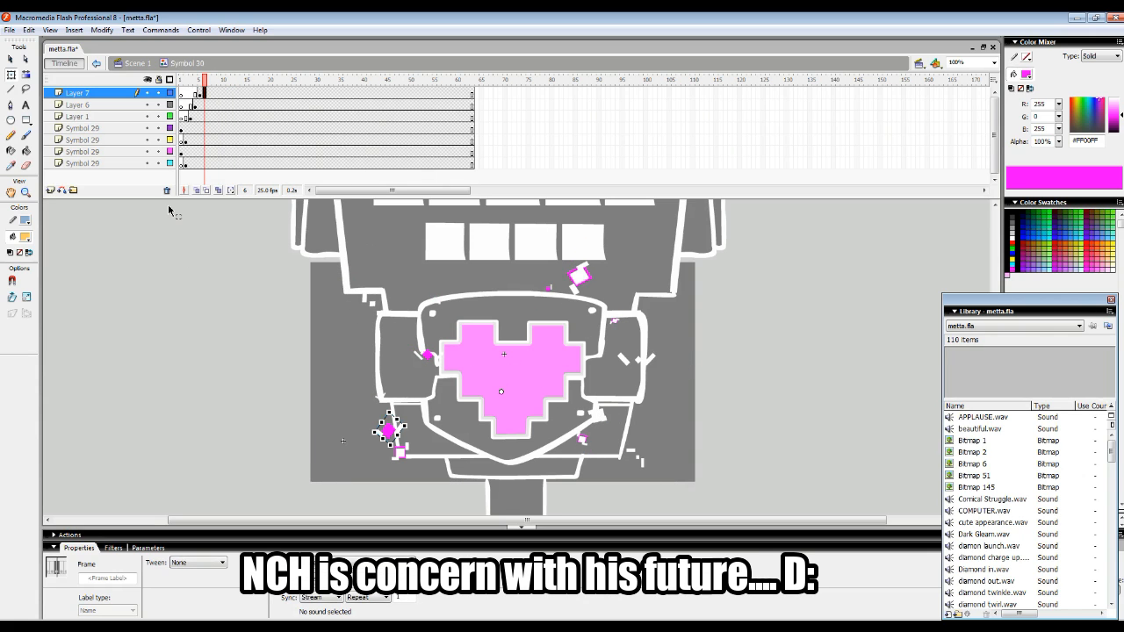
Delete the pasted debris piece from Layer 7, return to Scene 1 and play the burst from around frame 1083.
key(Delete)
click(131, 64)
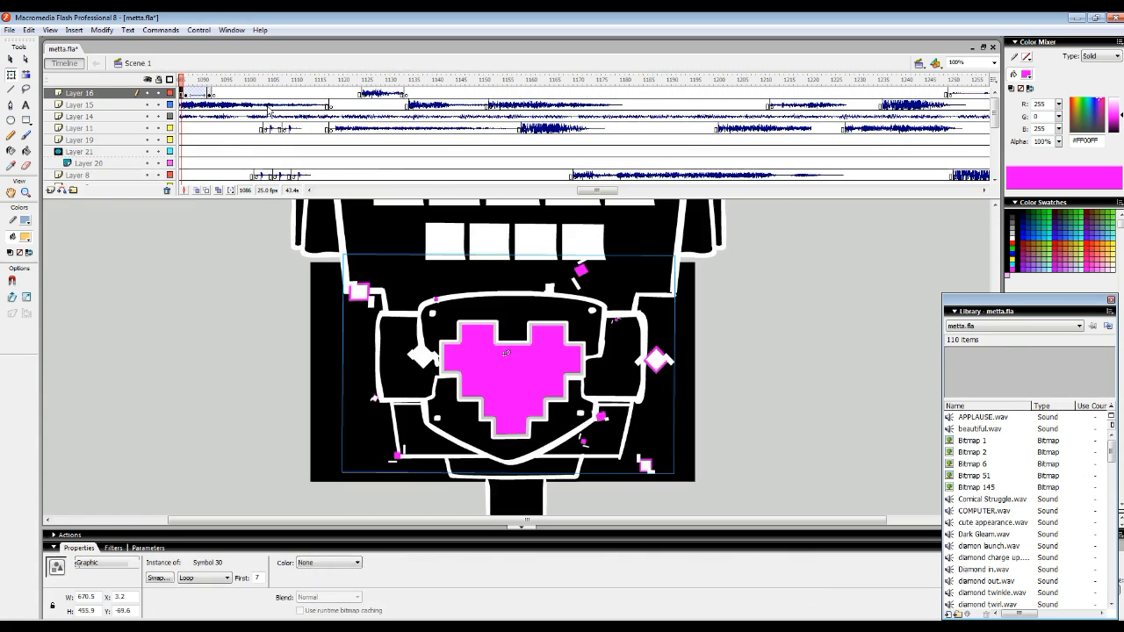
mouse_move(186, 82)
mouse_down()
mouse_move(254, 80)
mouse_move(181, 81)
mouse_up()
key(Return)
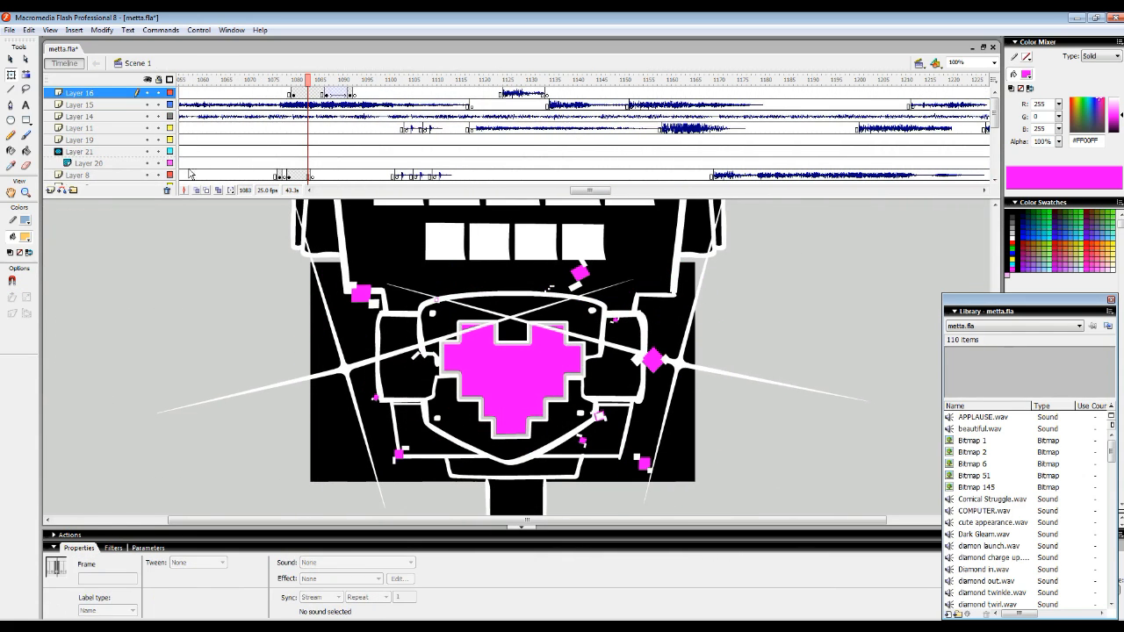
Enlarge the timeline to show the lower layers down to Layer 1 and zoom the stage out to 50%.
drag(184, 198, 342, 257)
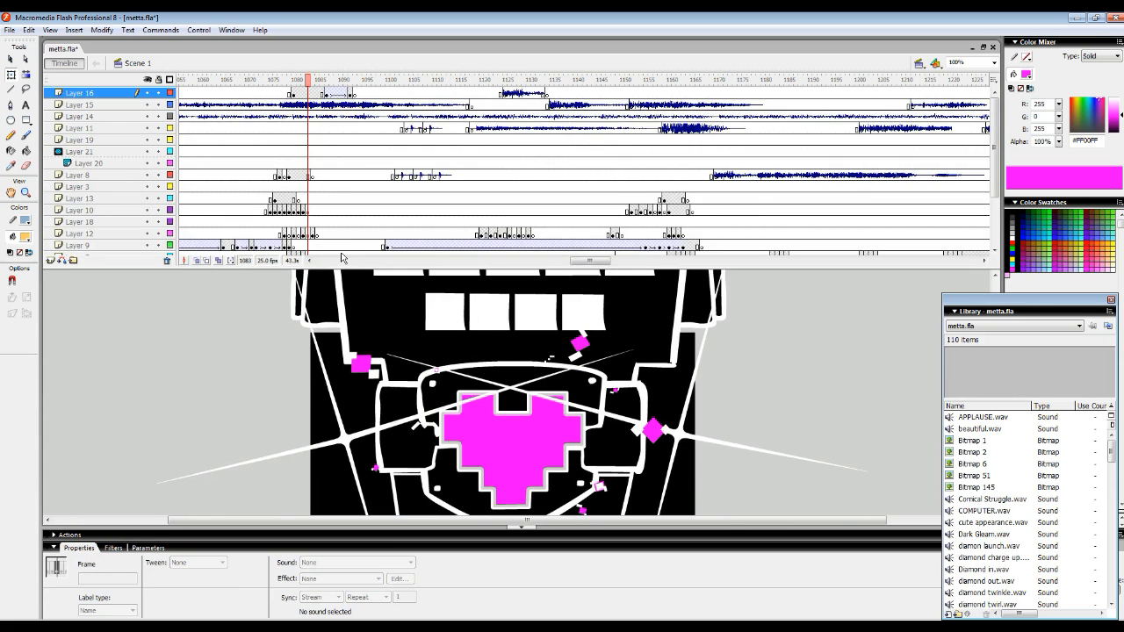
scroll(985, 112, down, 3)
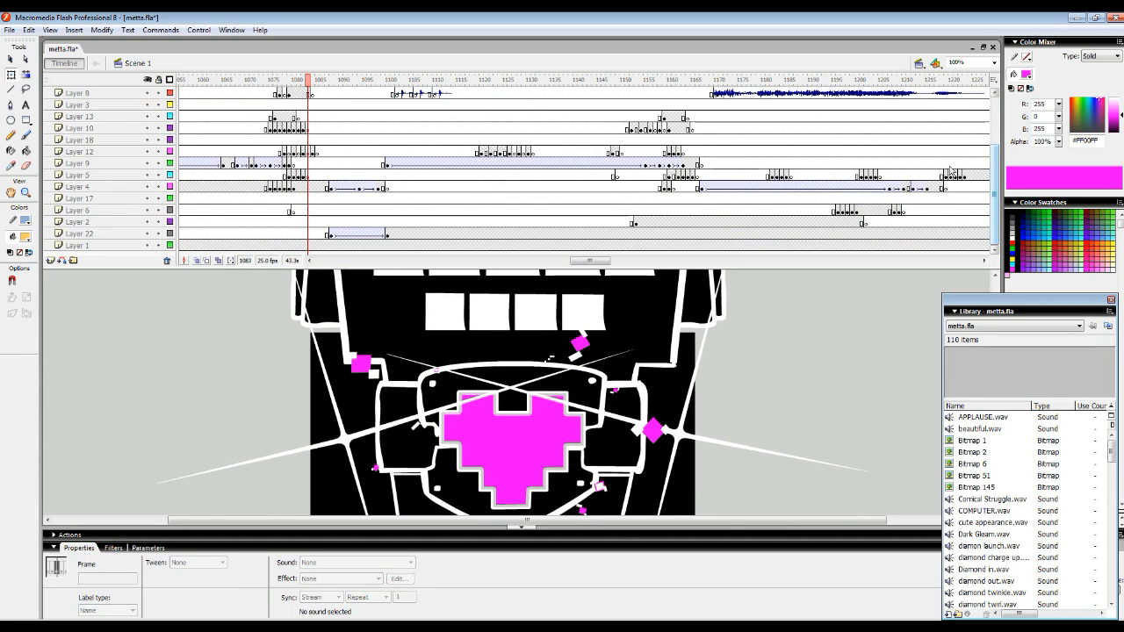
click(24, 193)
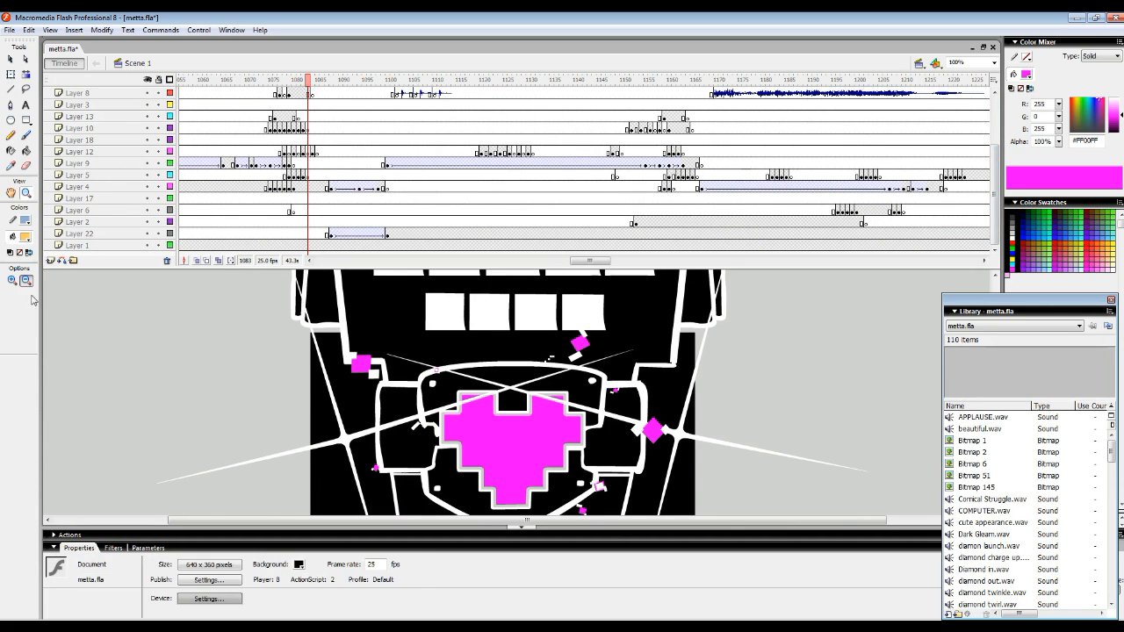
click(480, 413)
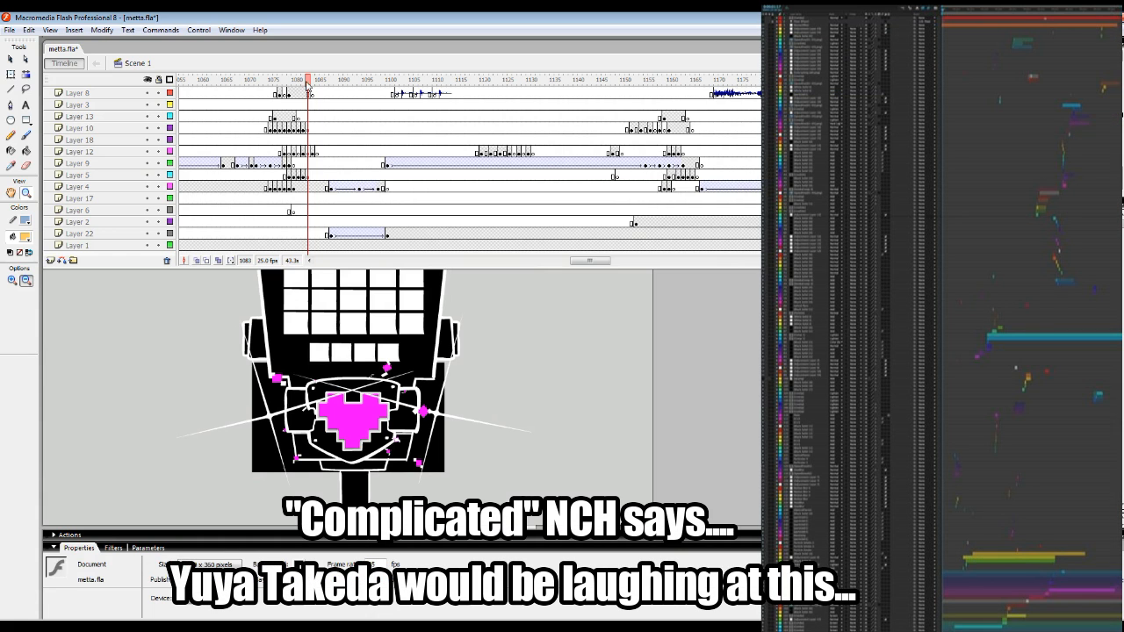
Step forward to frame 1088 and select the robot instance on Layer 4 with the Selection tool.
key(period)
key(period)
key(period)
key(period)
key(period)
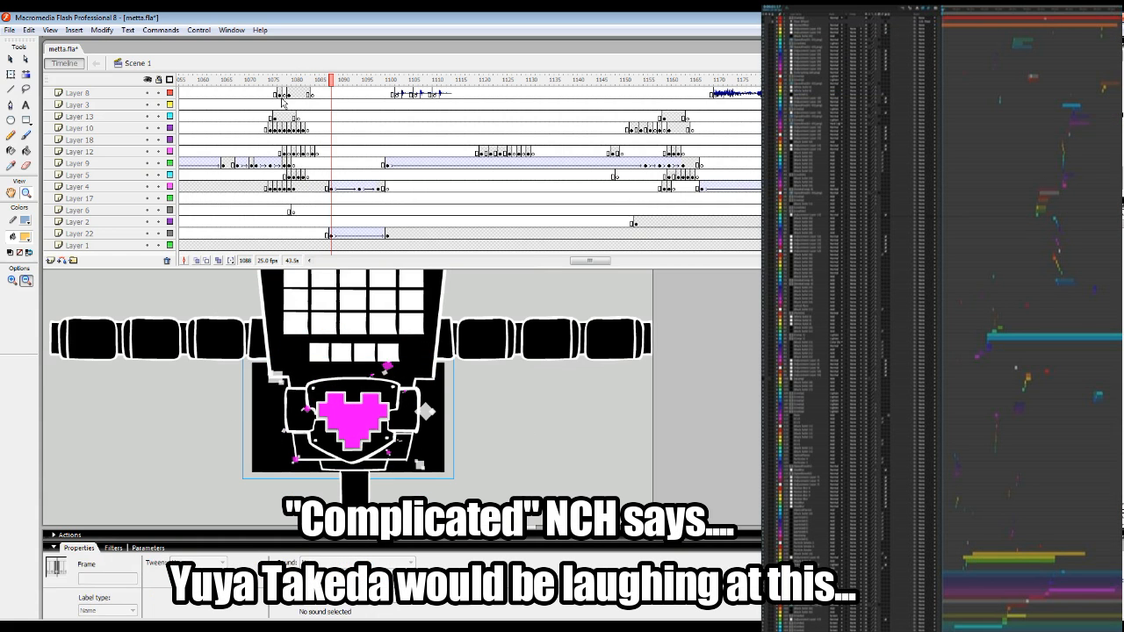
click(11, 59)
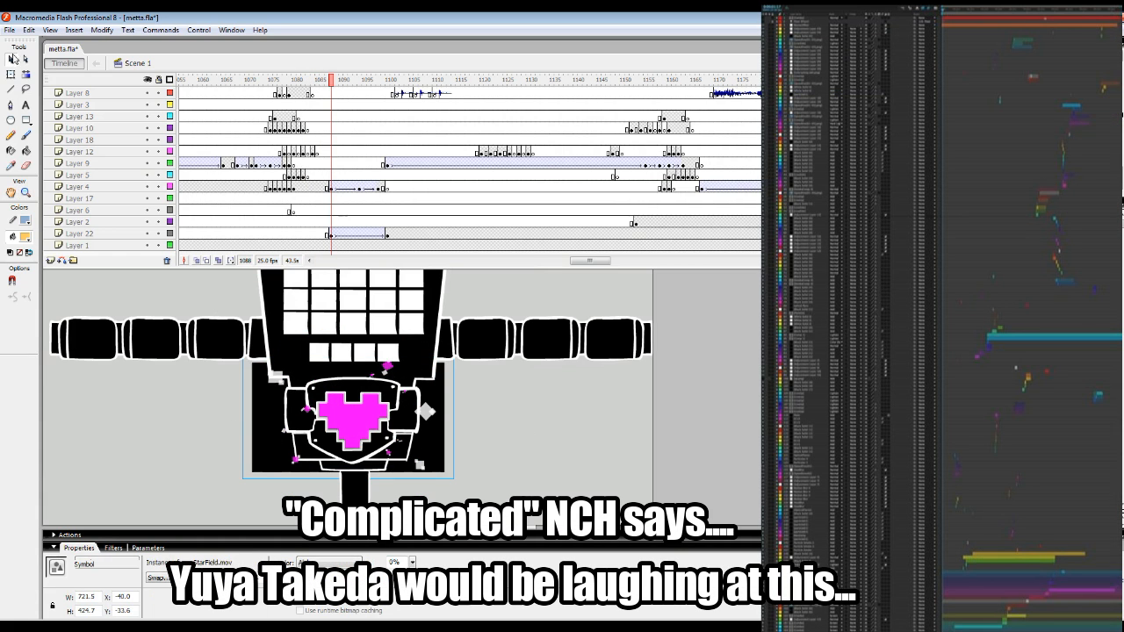
click(334, 93)
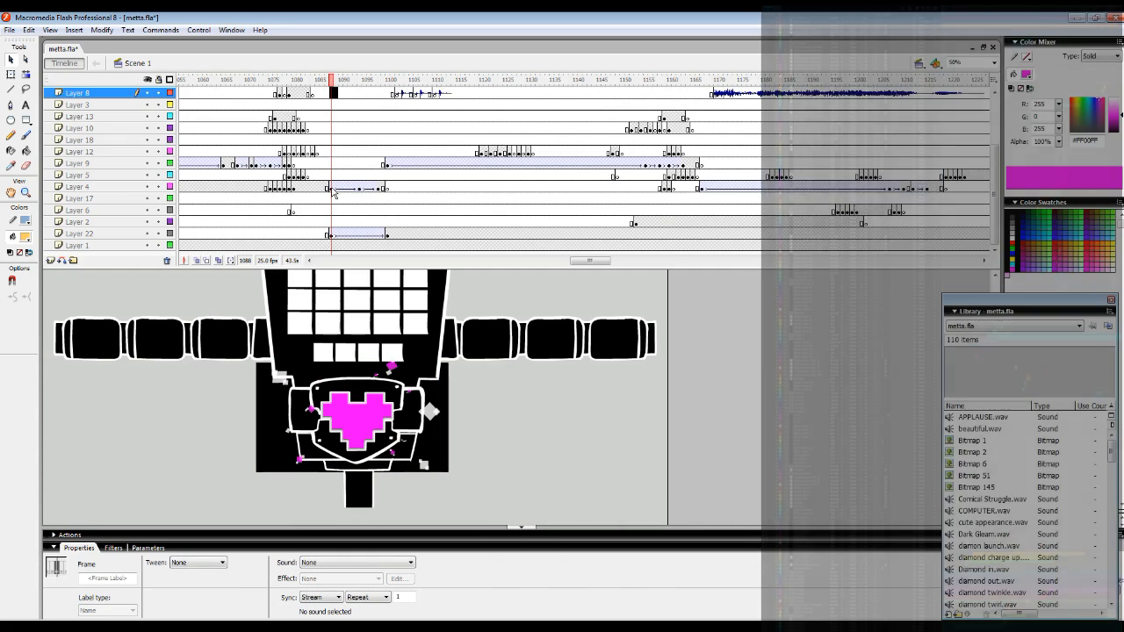
click(330, 187)
click(394, 333)
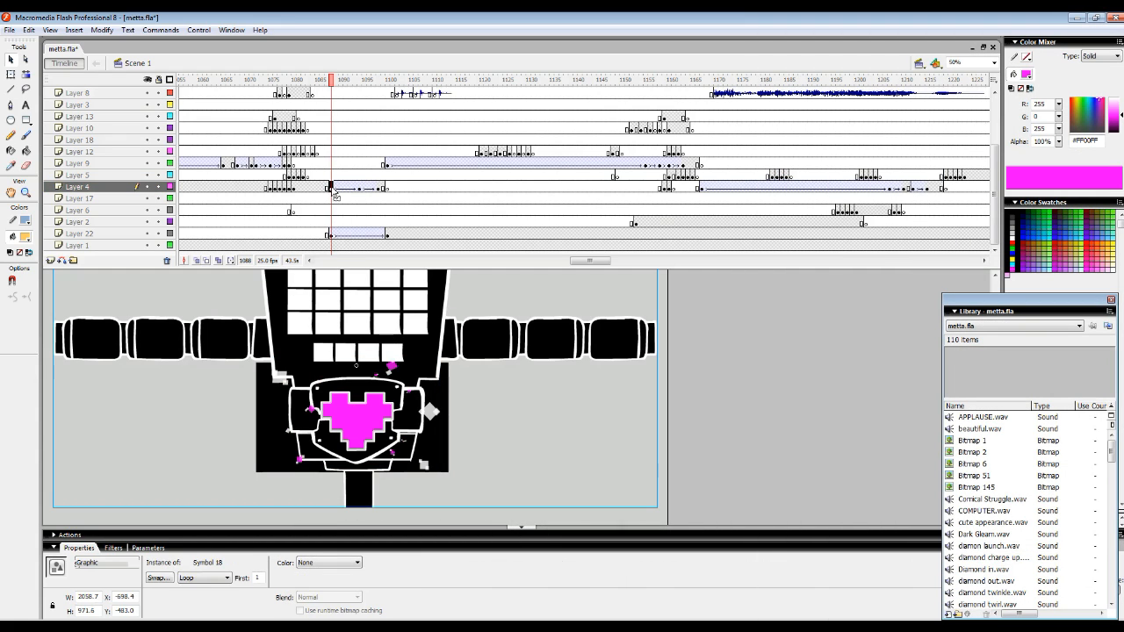
Compare the robot drawing on Layer 4 between frames 1087 and 1088.
click(326, 188)
click(425, 347)
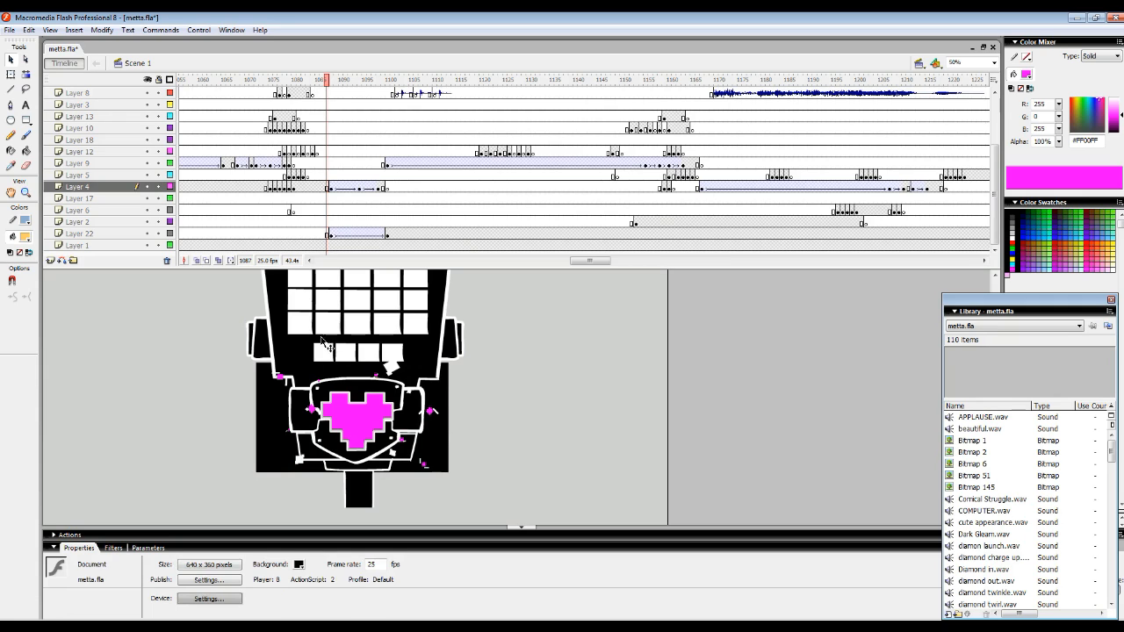
click(331, 188)
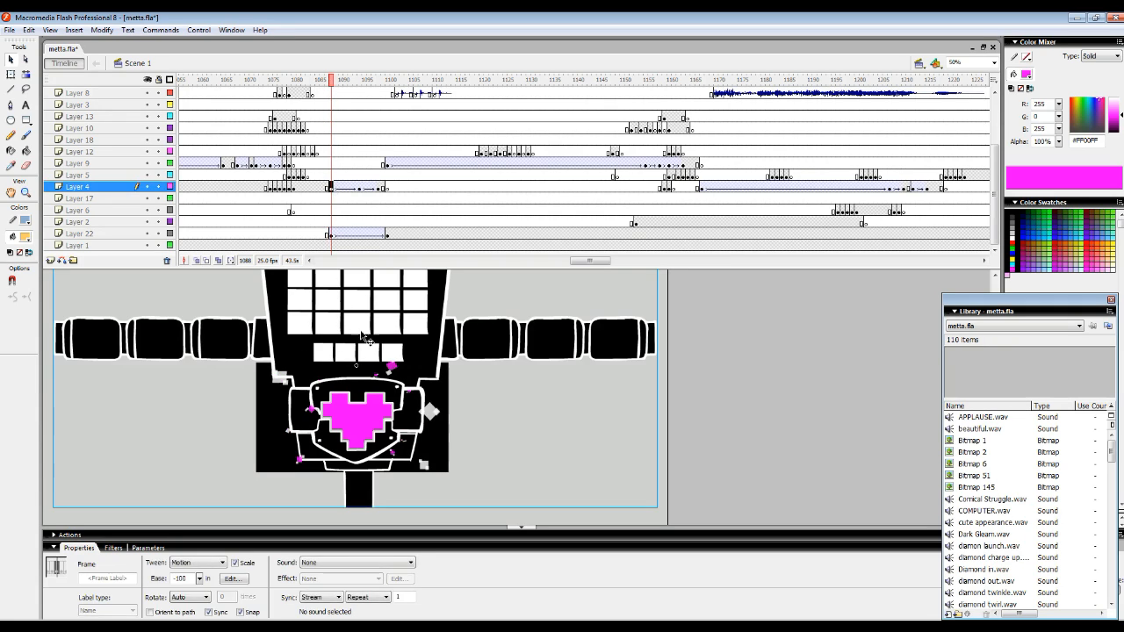
Inspect Layer 4's tween keyframe at frame 1094, toggle all layers' visibility and scrub through the robot's shrinking motion.
click(359, 189)
mouse_move(354, 104)
mouse_down()
mouse_move(343, 109)
mouse_move(359, 116)
mouse_up()
click(360, 187)
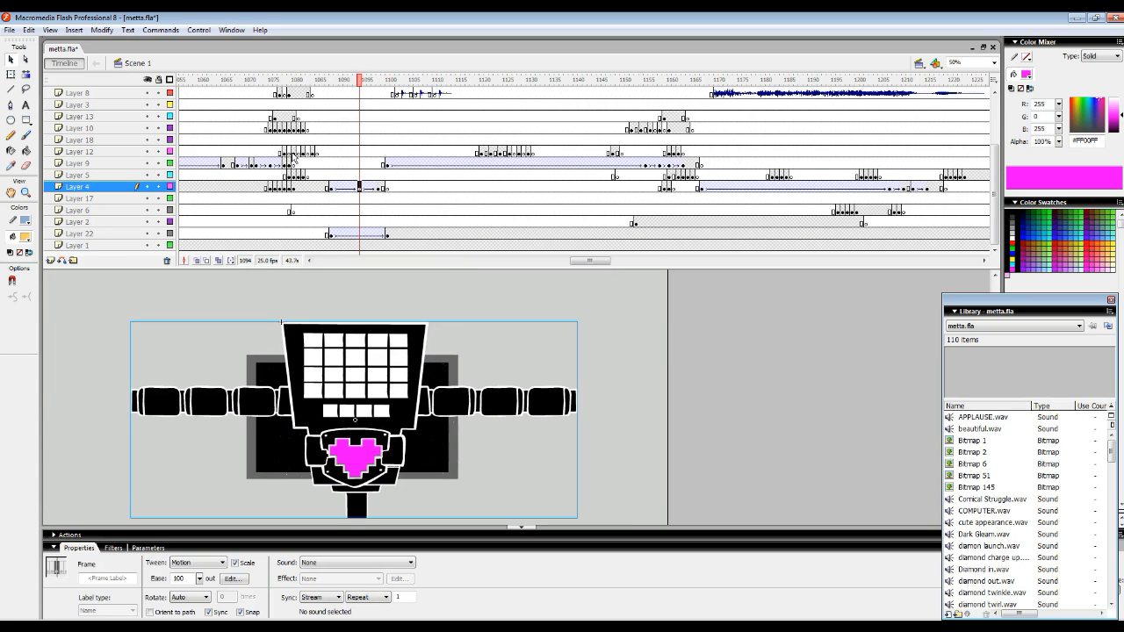
click(147, 79)
drag(356, 106, 435, 81)
click(149, 79)
Compare Layer 4's final robot keyframe at frame 1099 with the Symbol 20 instance on Layer 9 at frame 1100.
click(387, 164)
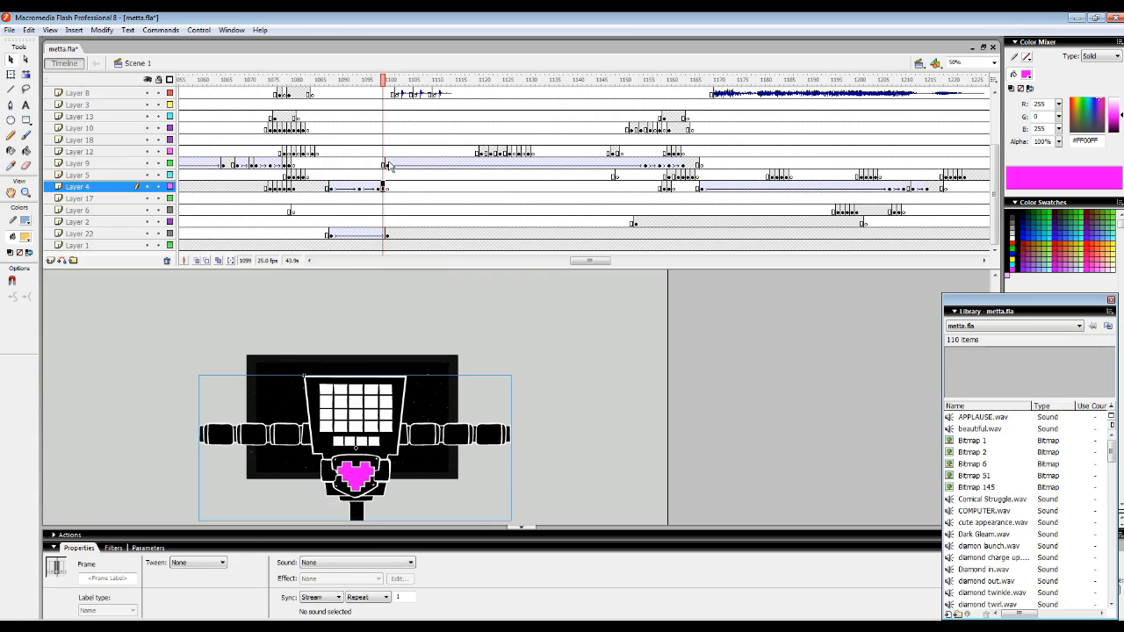
click(367, 430)
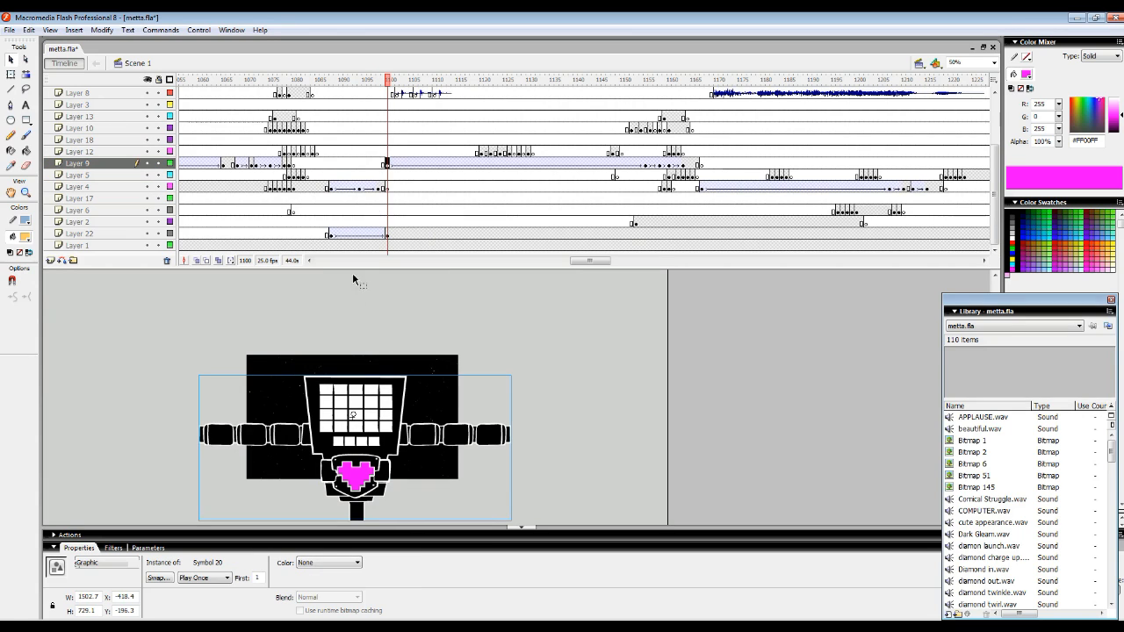
click(381, 187)
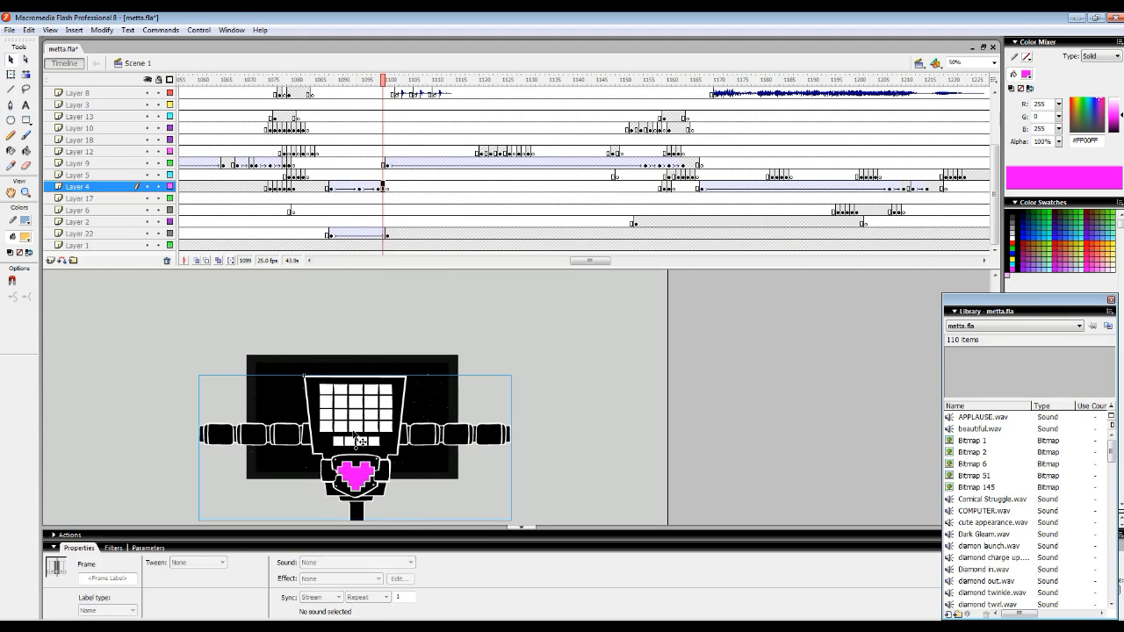
click(386, 164)
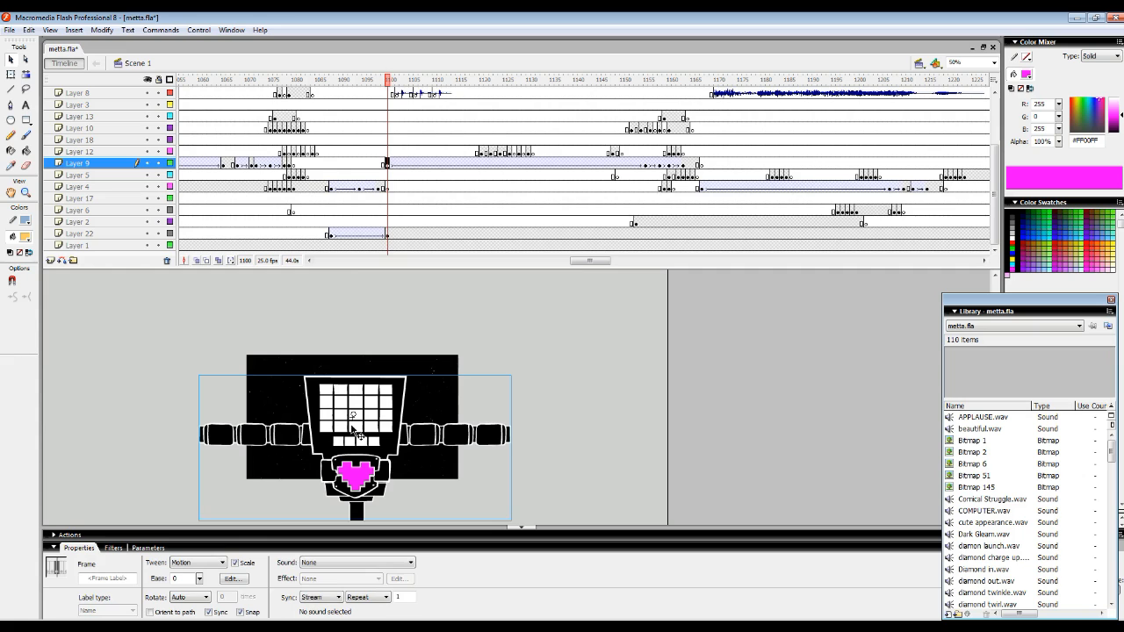
click(340, 450)
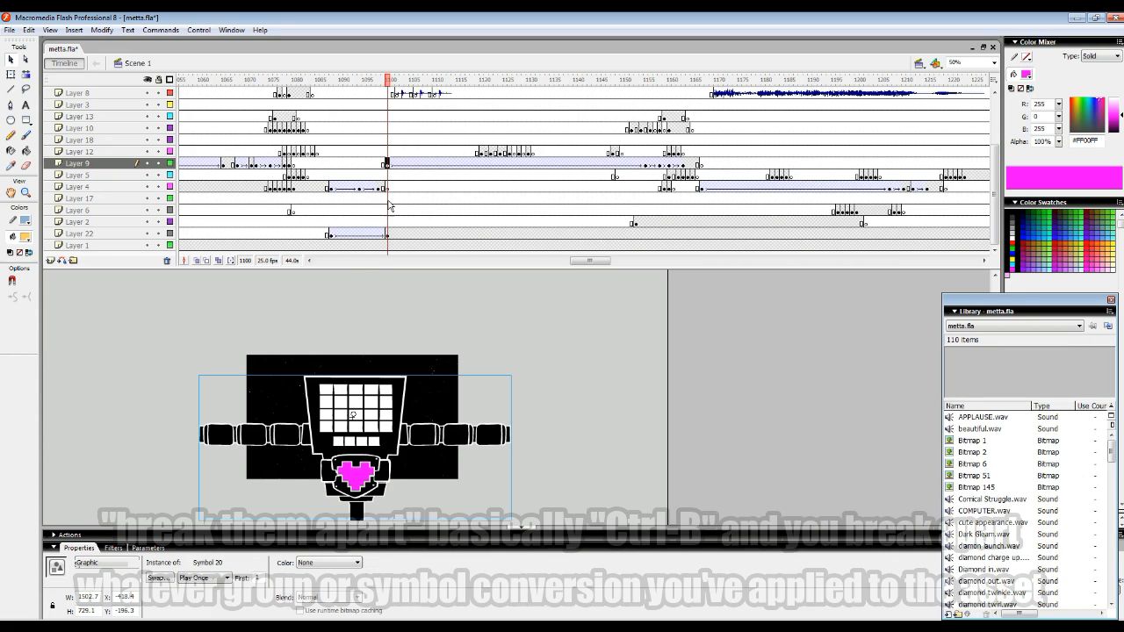
Play the face animation from frame 1100 and check the background on Layer 22 by toggling its visibility.
key(Return)
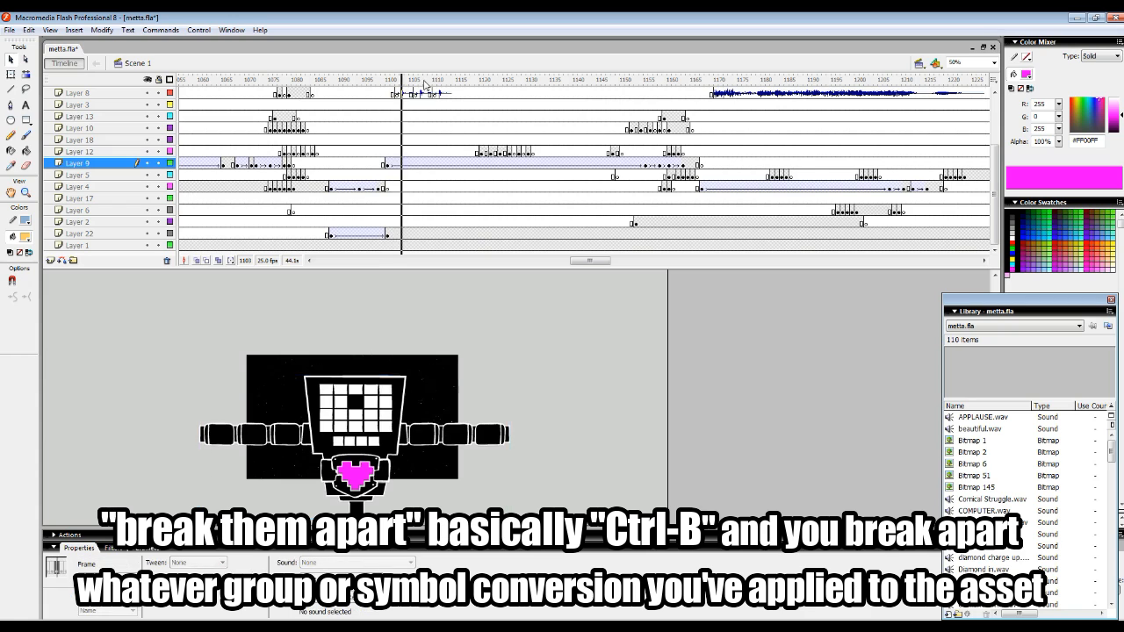
click(389, 79)
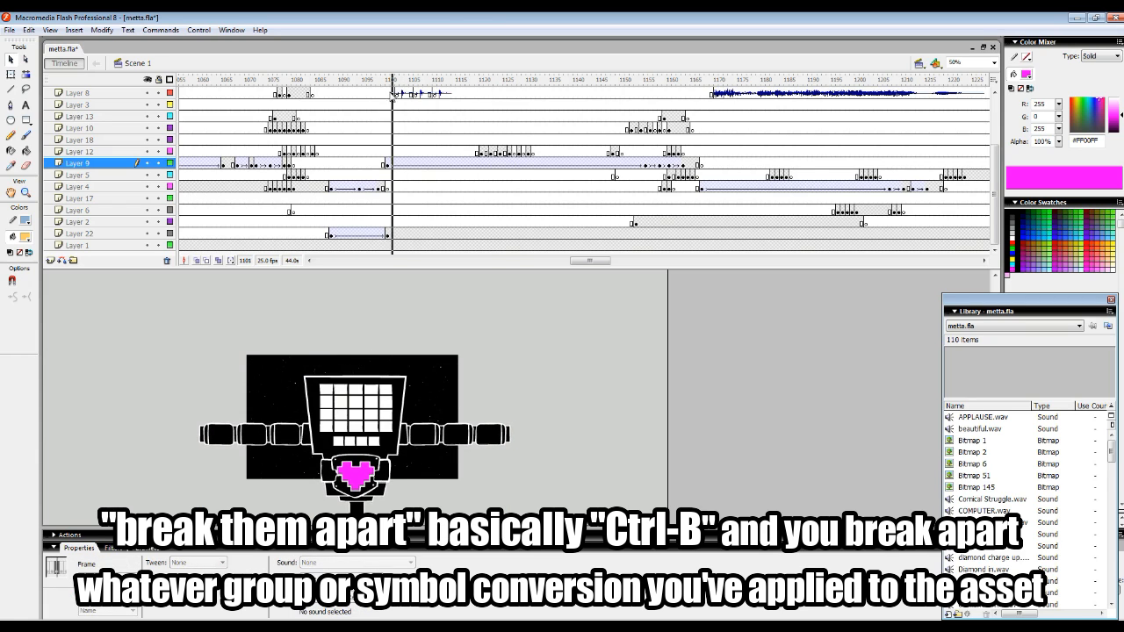
click(387, 233)
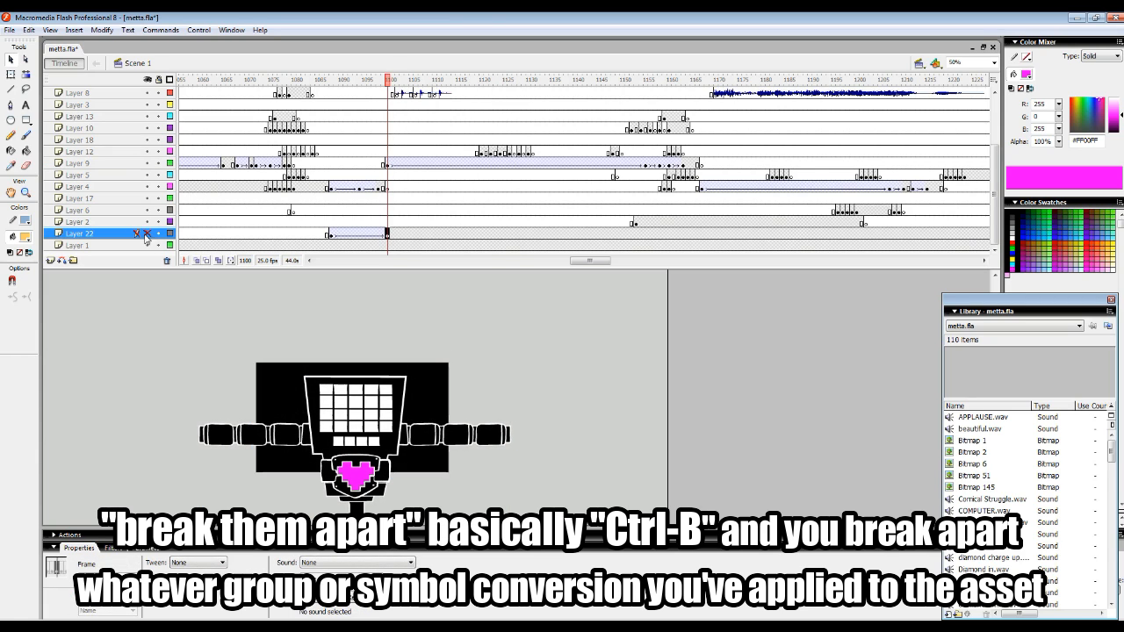
drag(393, 83, 367, 103)
key(Return)
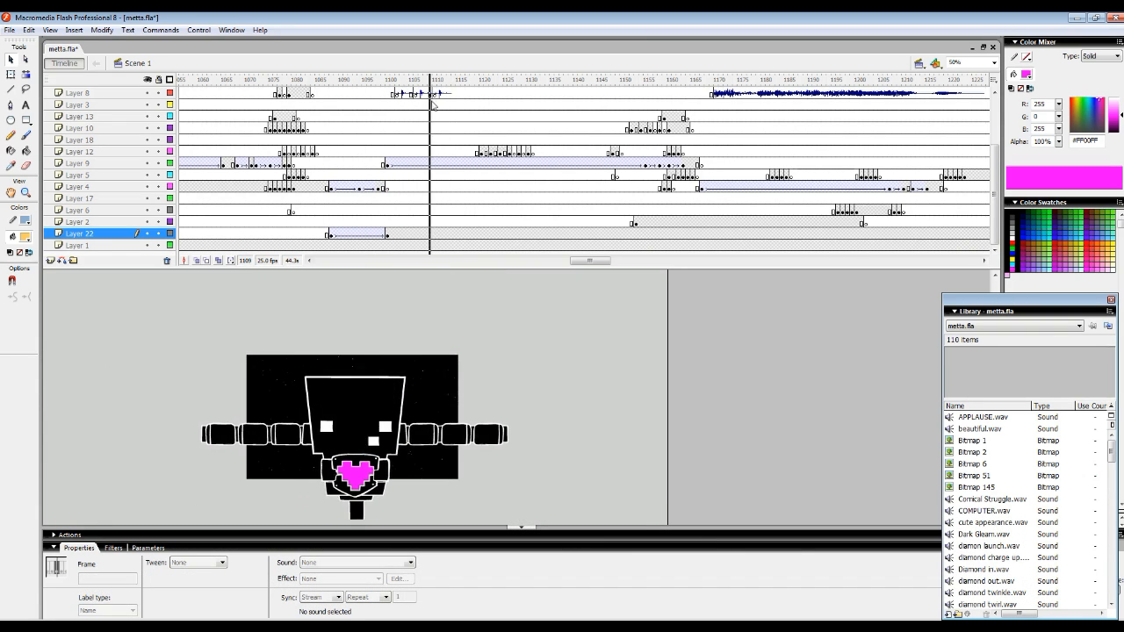
Scrub through the transformation to Layer 9's keyframe at frame 1155 and open the robot's Symbol 20.
drag(457, 82, 622, 97)
click(647, 167)
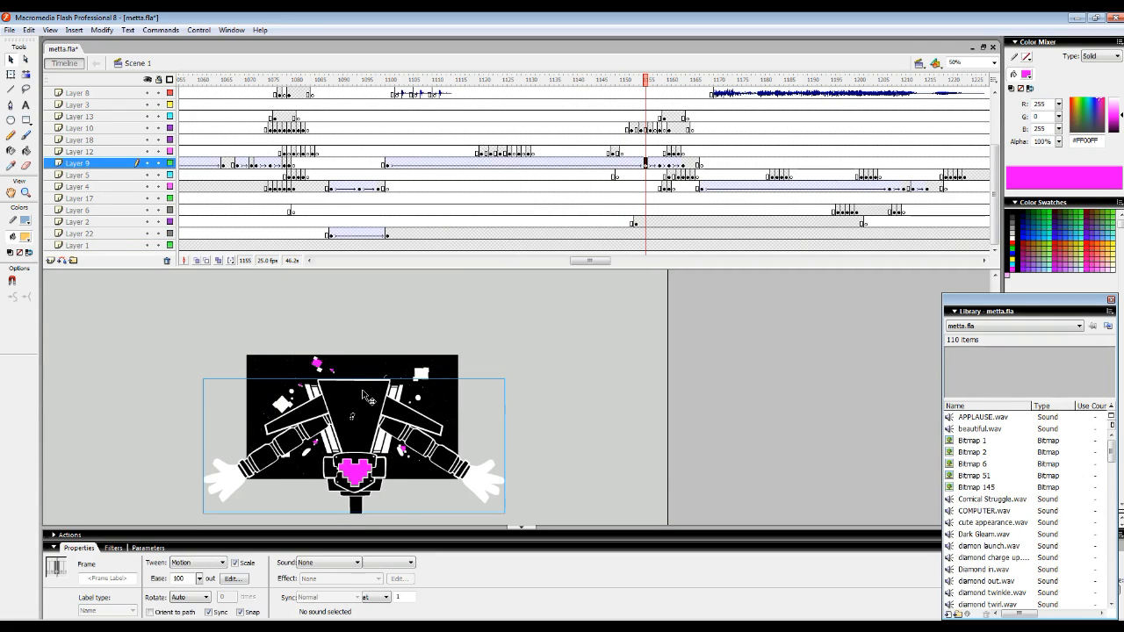
double_click(361, 393)
Scrub into Symbol 20's timeline and examine the separate body-part groups on Layer 3 around frames 35 to 37.
drag(183, 81, 350, 86)
click(428, 383)
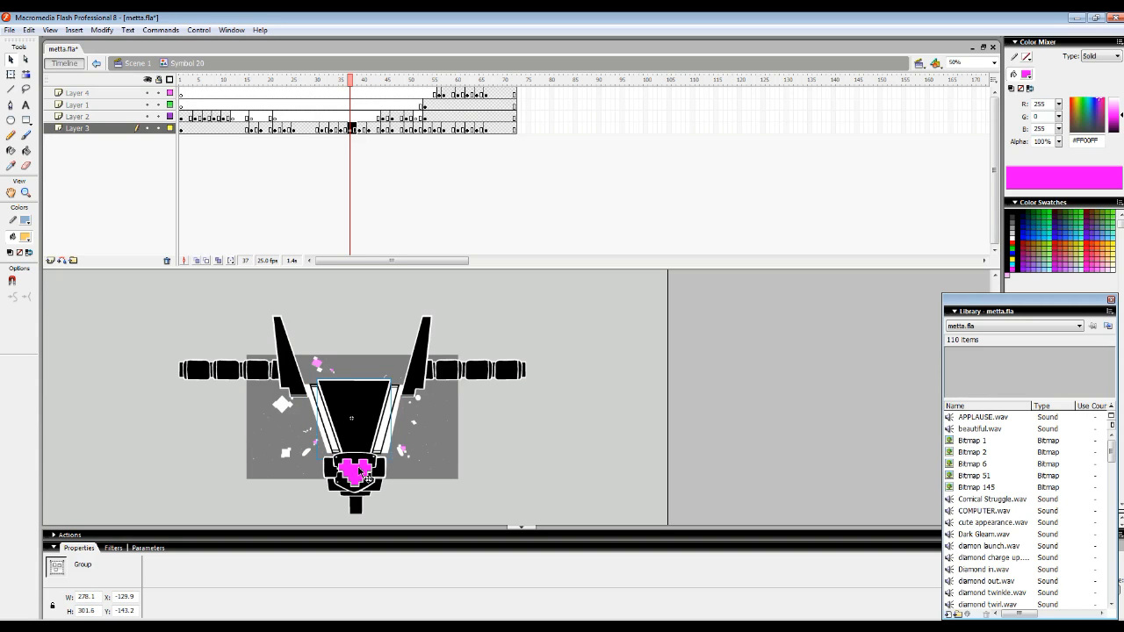
click(340, 128)
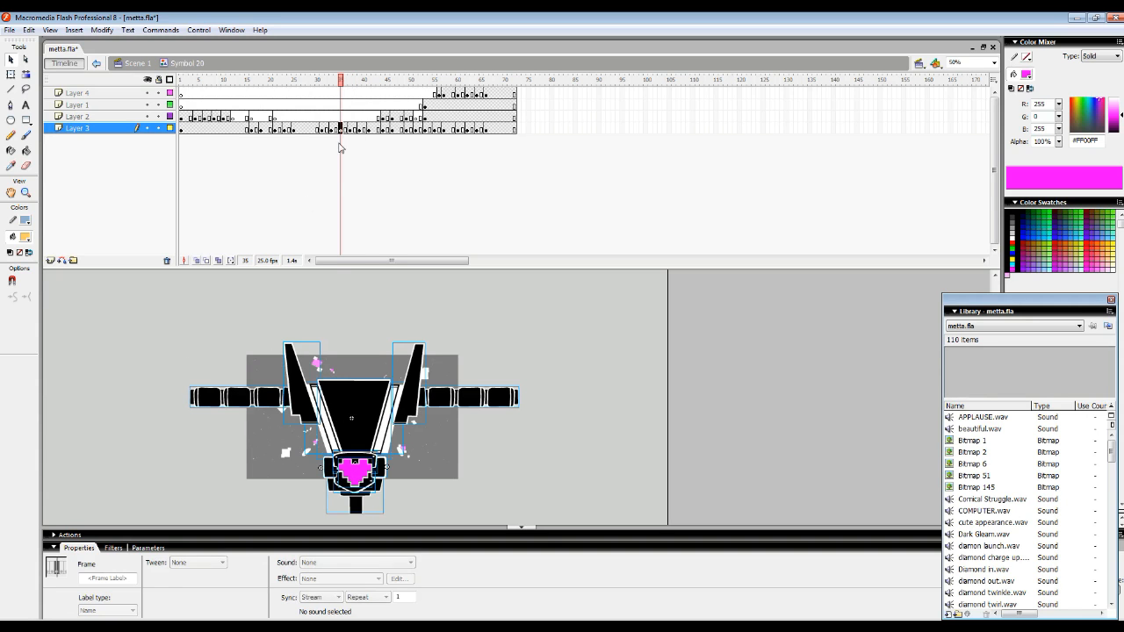
click(354, 378)
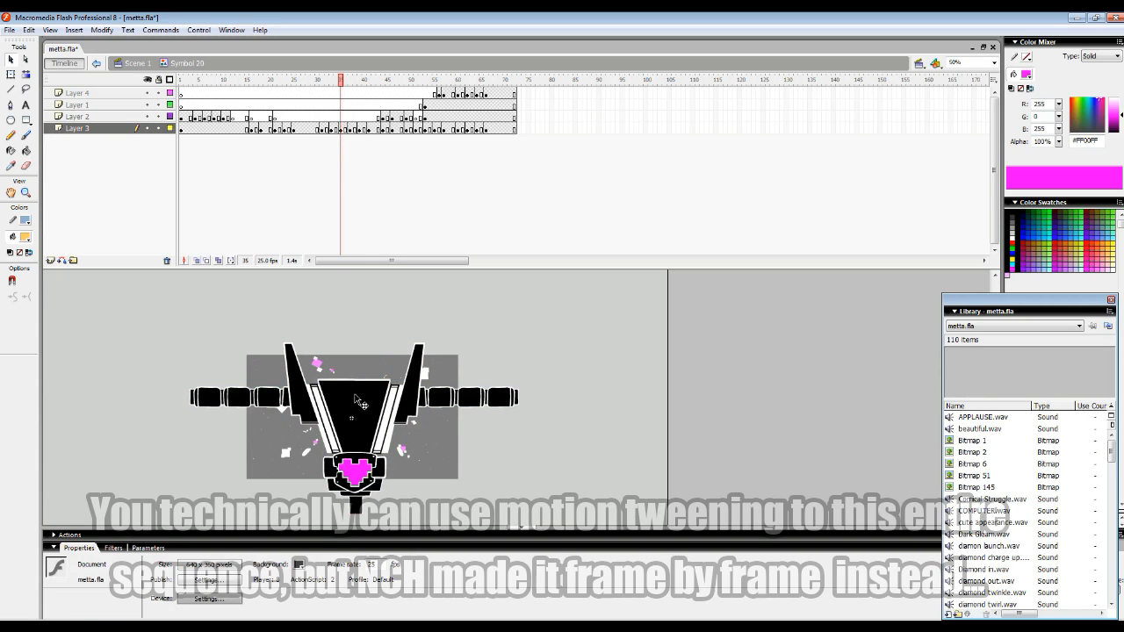
Scrub back and forth through Symbol 20's frame-by-frame arm transformation between about frames 30 and 61.
drag(334, 93, 404, 93)
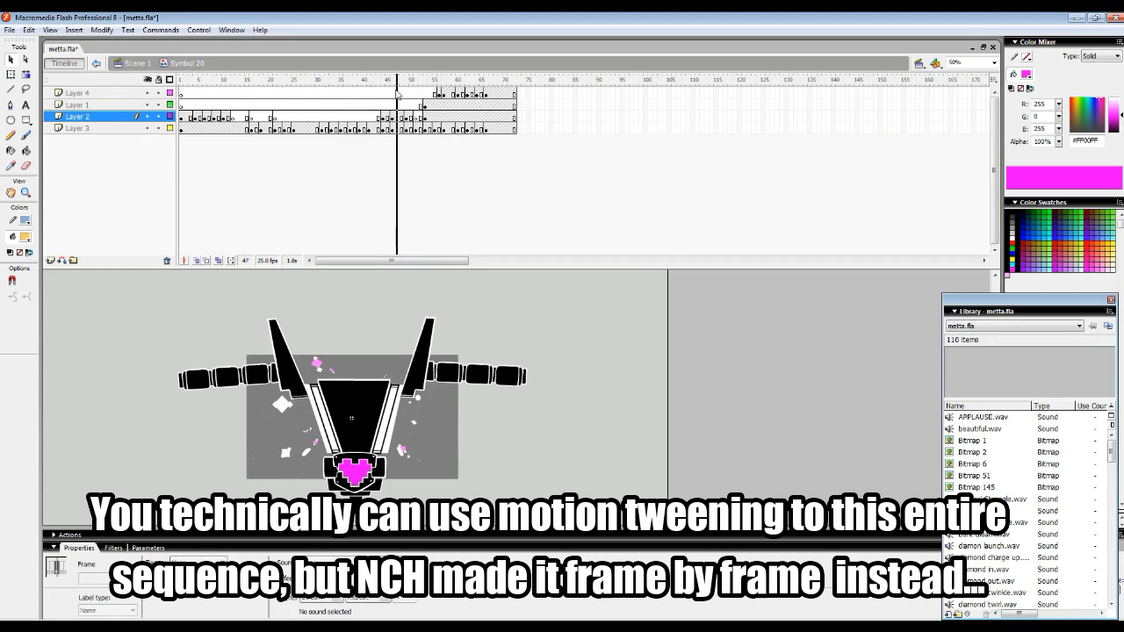
drag(397, 94, 397, 85)
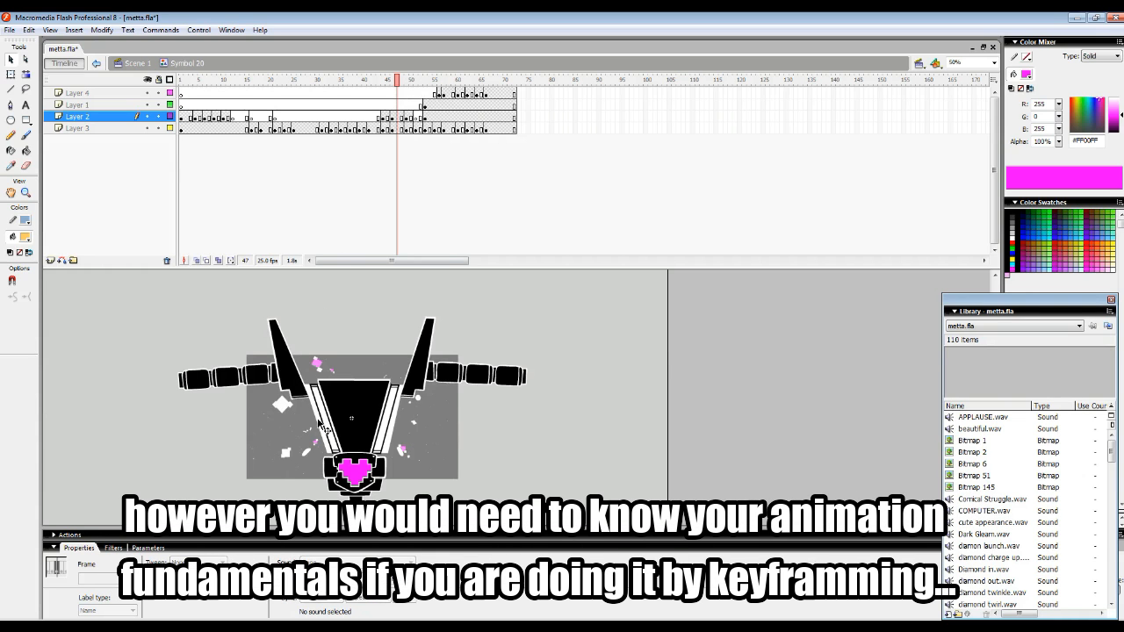
drag(400, 82, 445, 91)
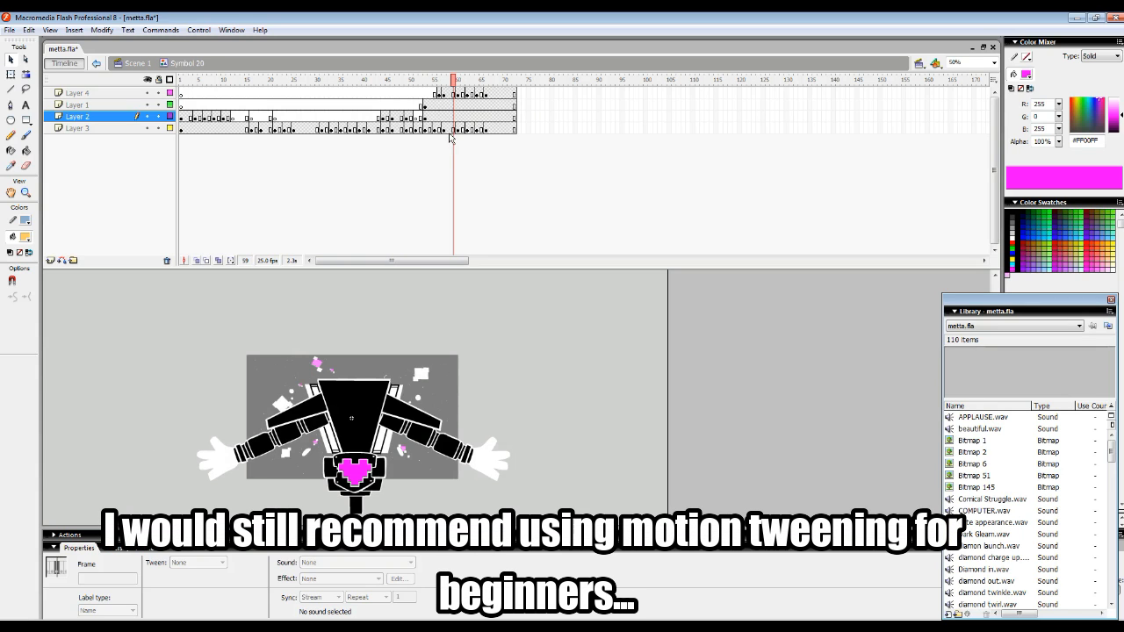
drag(447, 83, 463, 87)
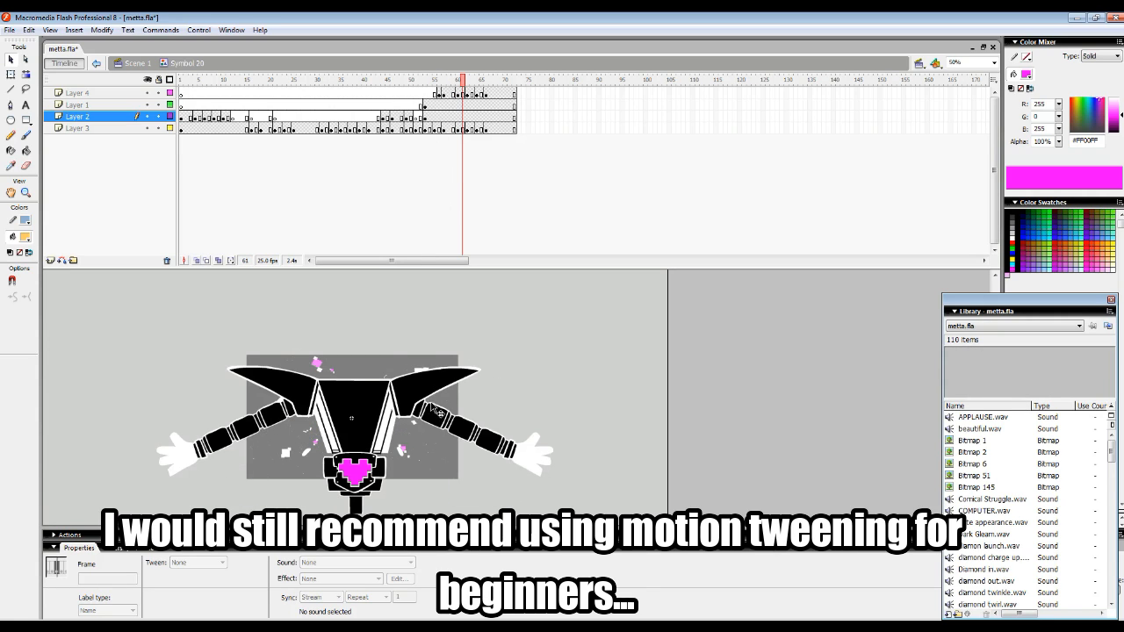
drag(468, 84, 317, 90)
click(468, 88)
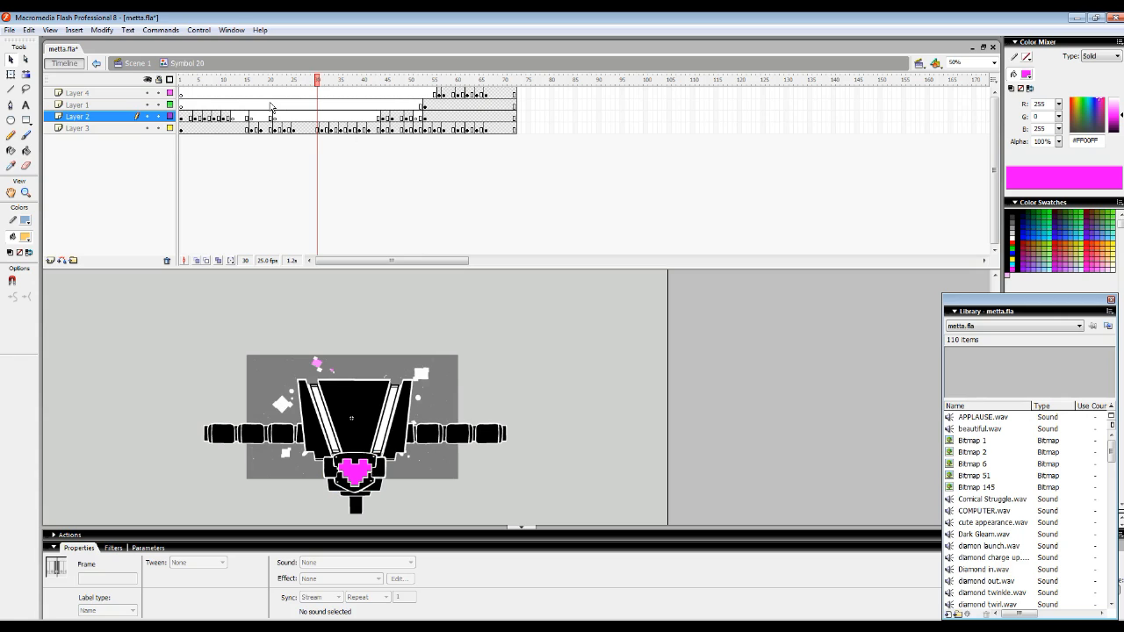
Play the rest of Symbol 20's transformation and scrub through the layered flash effects in Scene 1 from frame 1155 to about 1170.
key(Return)
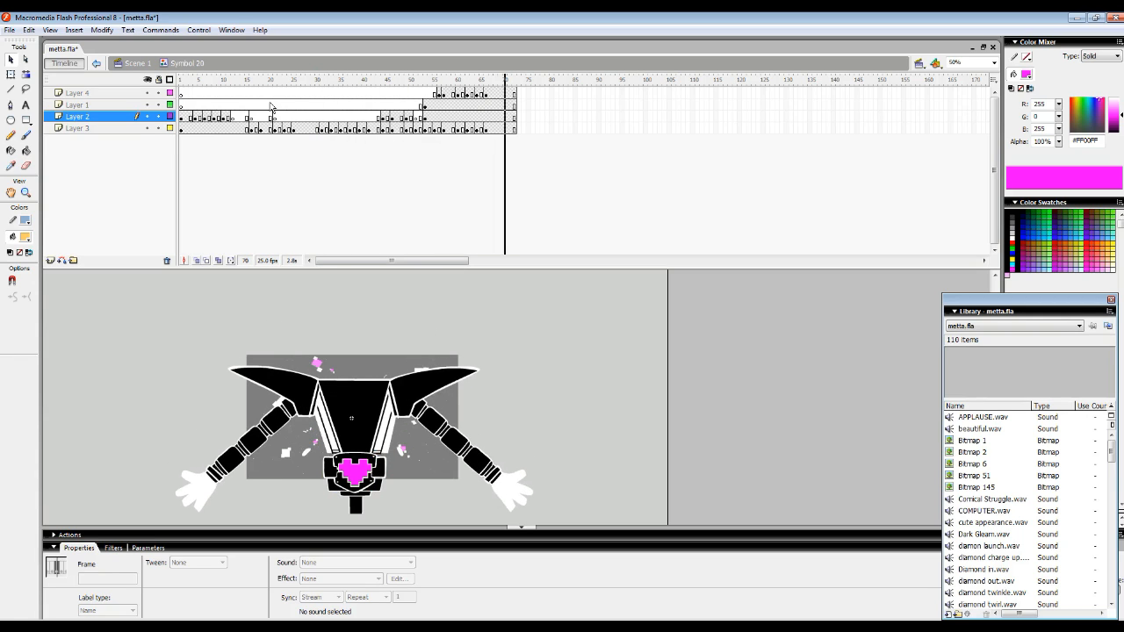
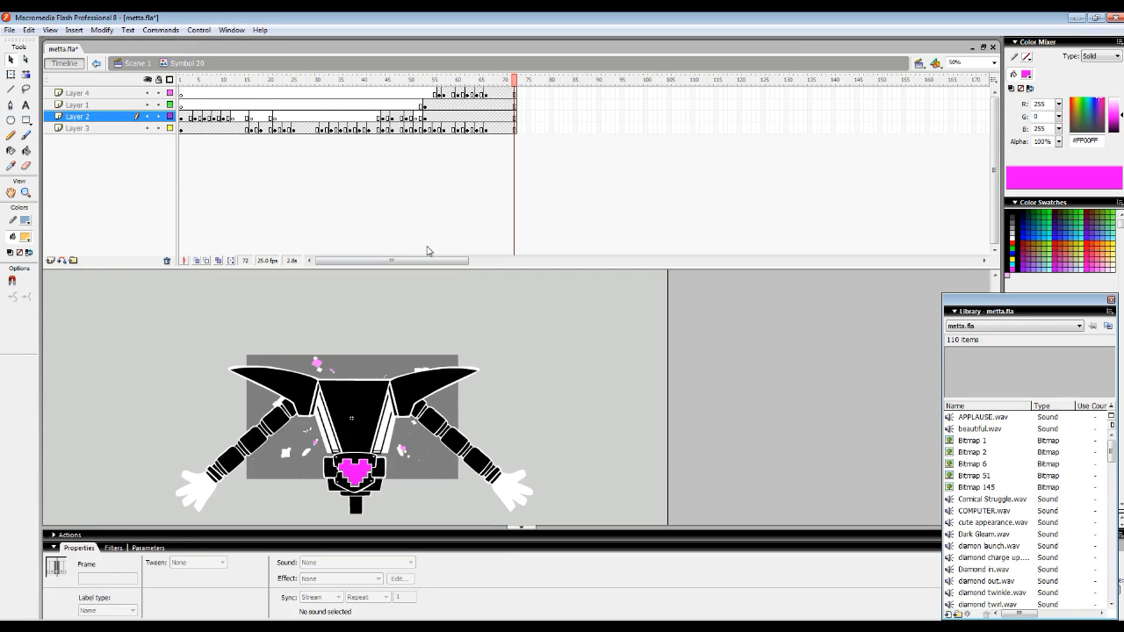
click(134, 63)
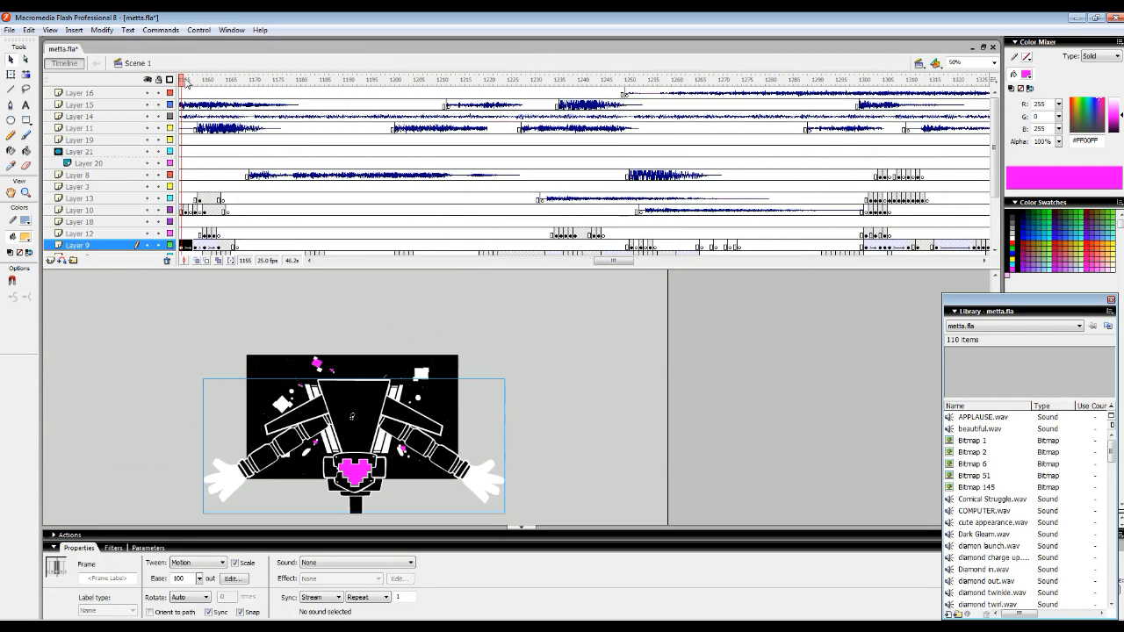
mouse_move(224, 86)
mouse_down()
mouse_move(194, 91)
mouse_move(238, 99)
mouse_up()
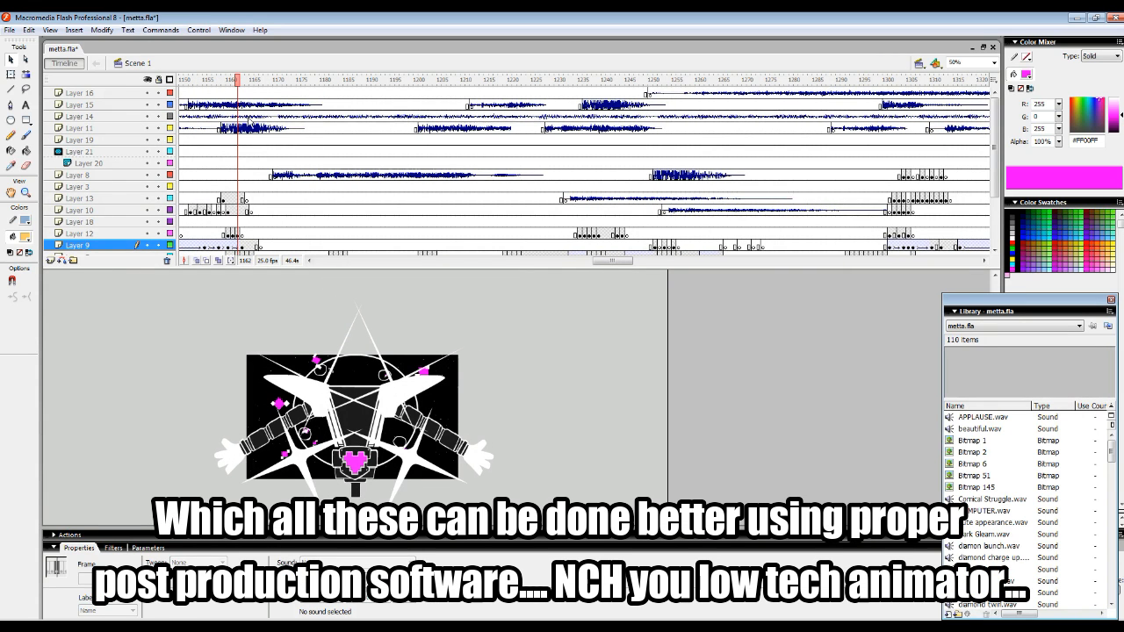
drag(233, 84, 275, 104)
Open the robot's Symbol 21 from Layer 4's keyframe near frame 1167.
drag(307, 174, 307, 294)
click(261, 211)
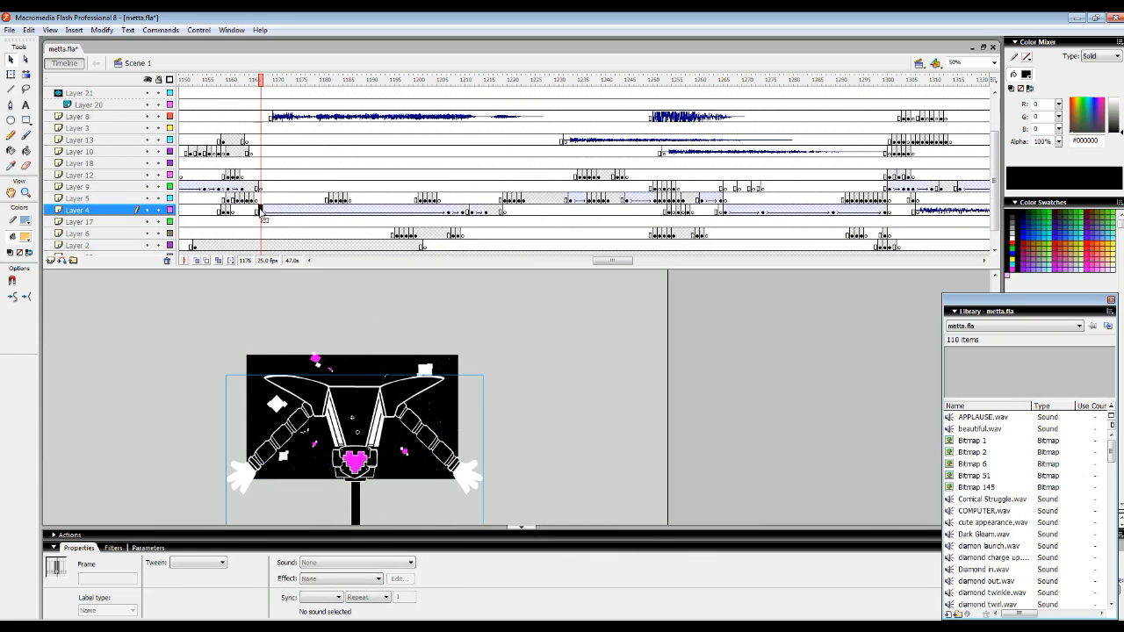
double_click(361, 405)
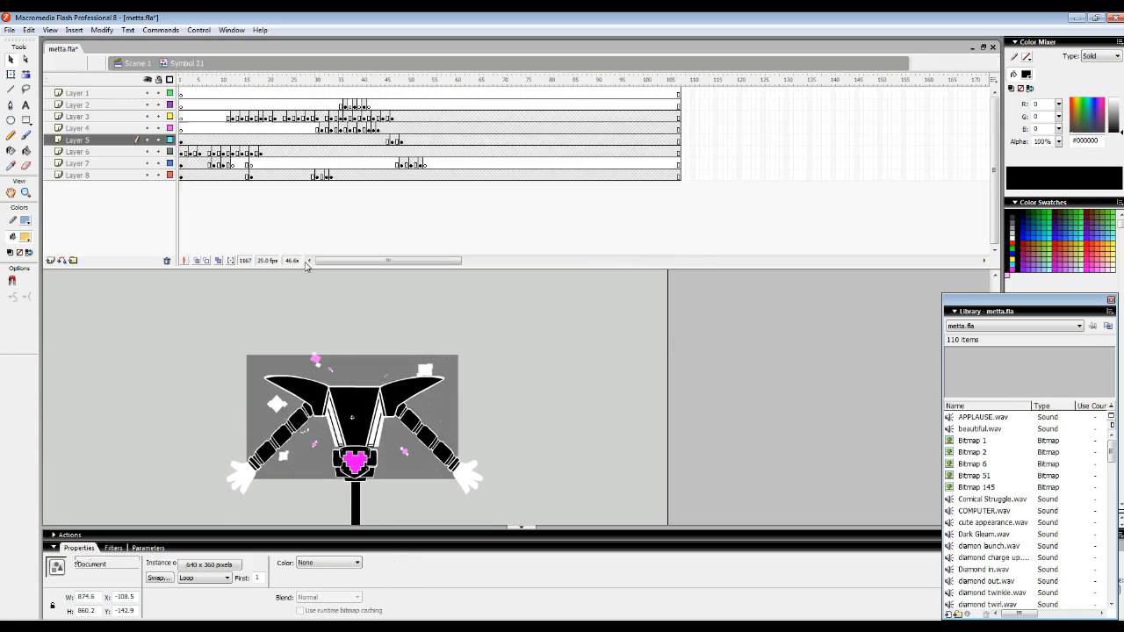
Examine how the robot's head emerges frame by frame in Symbol 21, checking Layer 3's keyframes up to frame 18.
click(191, 84)
drag(219, 89, 252, 86)
click(353, 400)
click(360, 401)
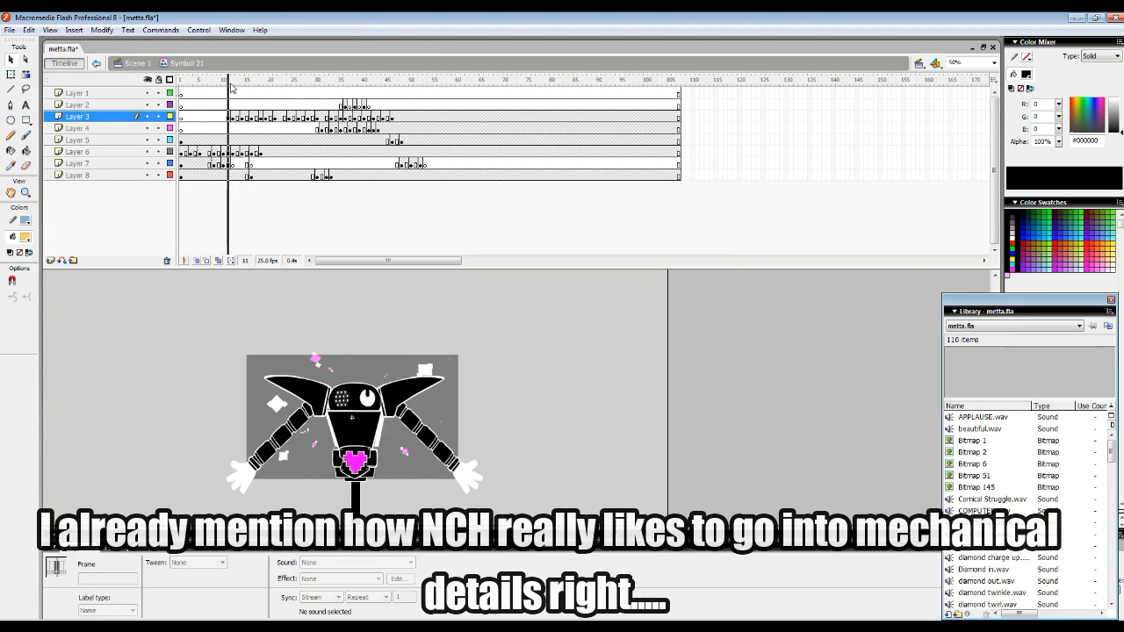
click(364, 386)
click(261, 120)
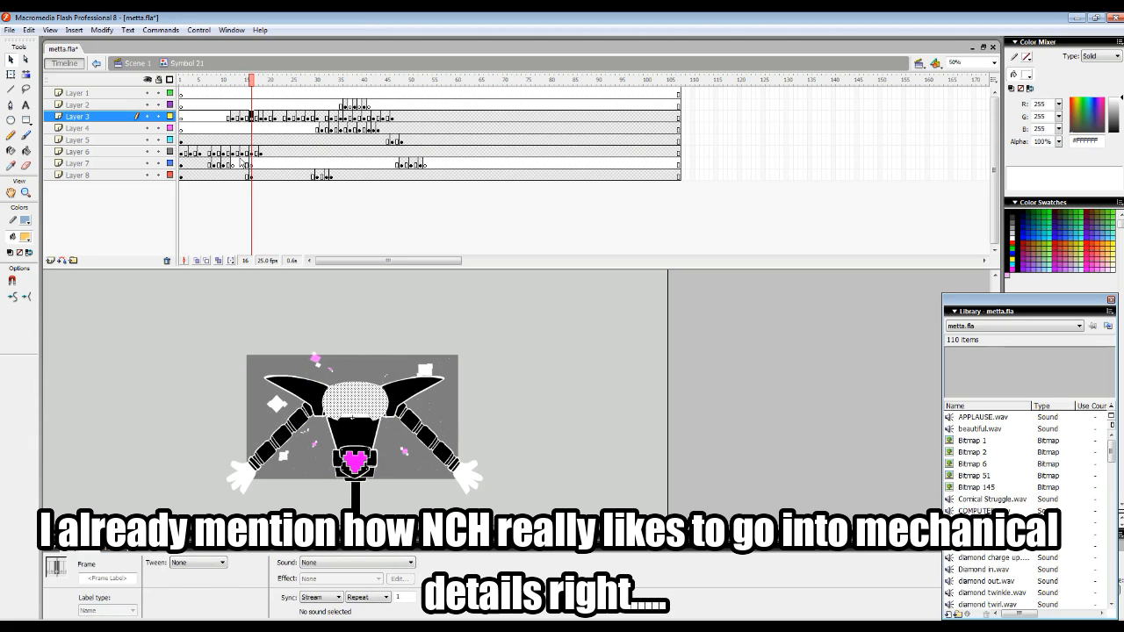
click(261, 117)
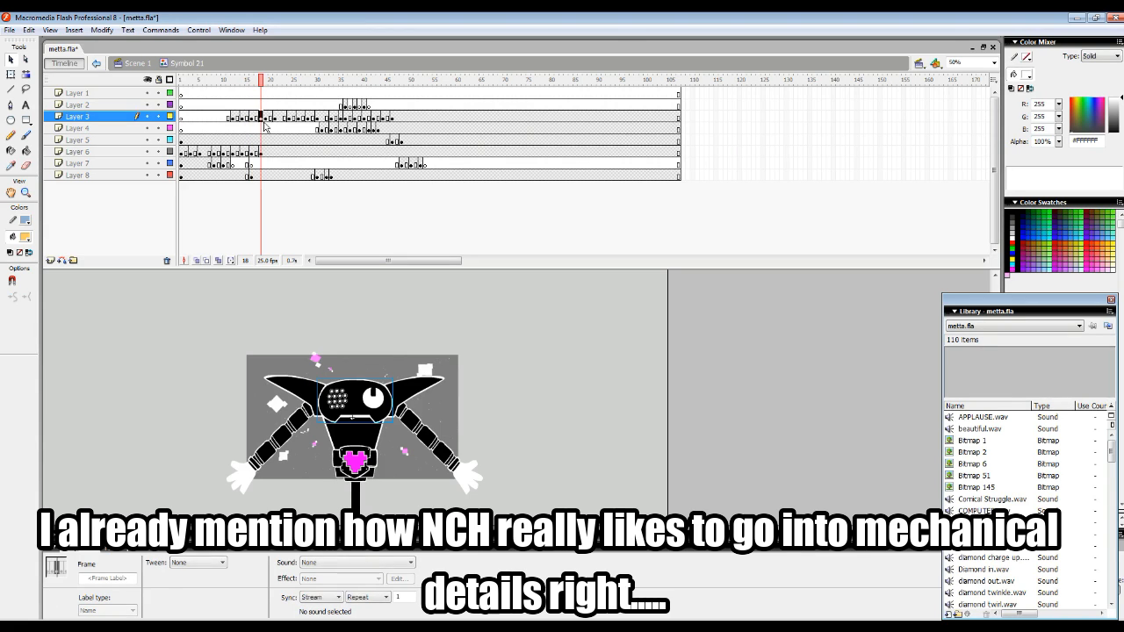
Scrub Symbol 21 from frame 18 to 28 and inspect the head group and its eye on Layer 3.
click(365, 403)
mouse_move(261, 79)
mouse_down()
mouse_move(342, 98)
mouse_move(275, 100)
mouse_move(308, 105)
mouse_up()
click(383, 403)
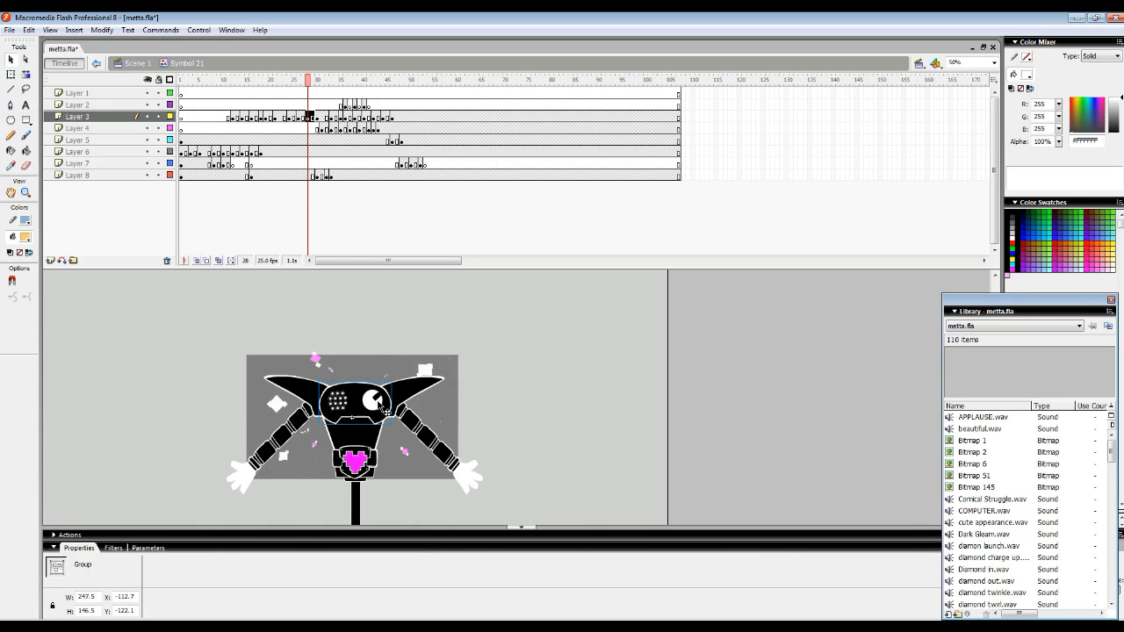
double_click(377, 401)
click(379, 400)
drag(308, 93, 248, 93)
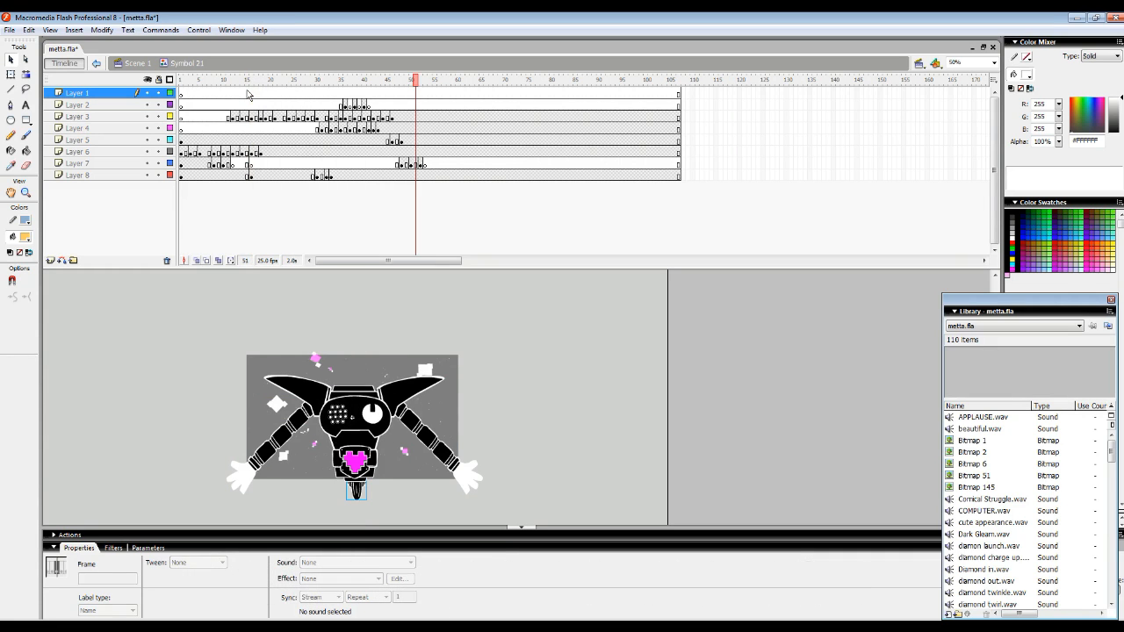
Scrub Symbol 21 between about frames 30 and 39, and play the sequence back in Scene 1.
drag(331, 87, 316, 185)
drag(320, 83, 359, 87)
click(137, 63)
key(Return)
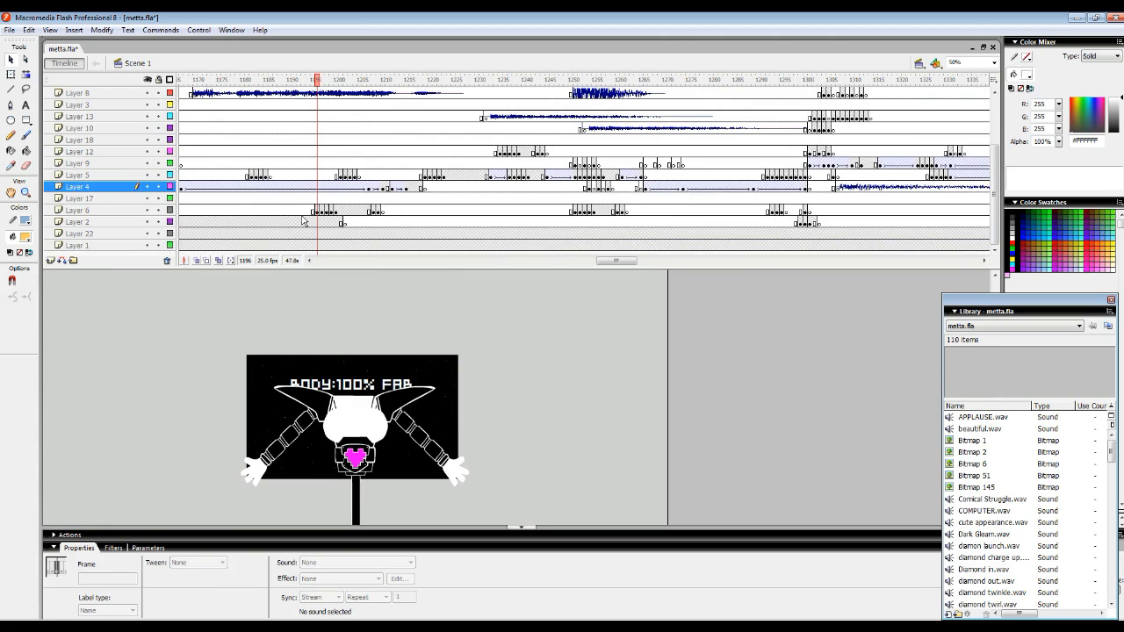
Examine the "BODY:100% FAB" text on Layer 6 from its entry at frame 1196 to its stretched exit at frame 1208.
drag(298, 93, 343, 116)
mouse_move(331, 166)
mouse_down()
mouse_move(312, 164)
mouse_move(325, 163)
mouse_up()
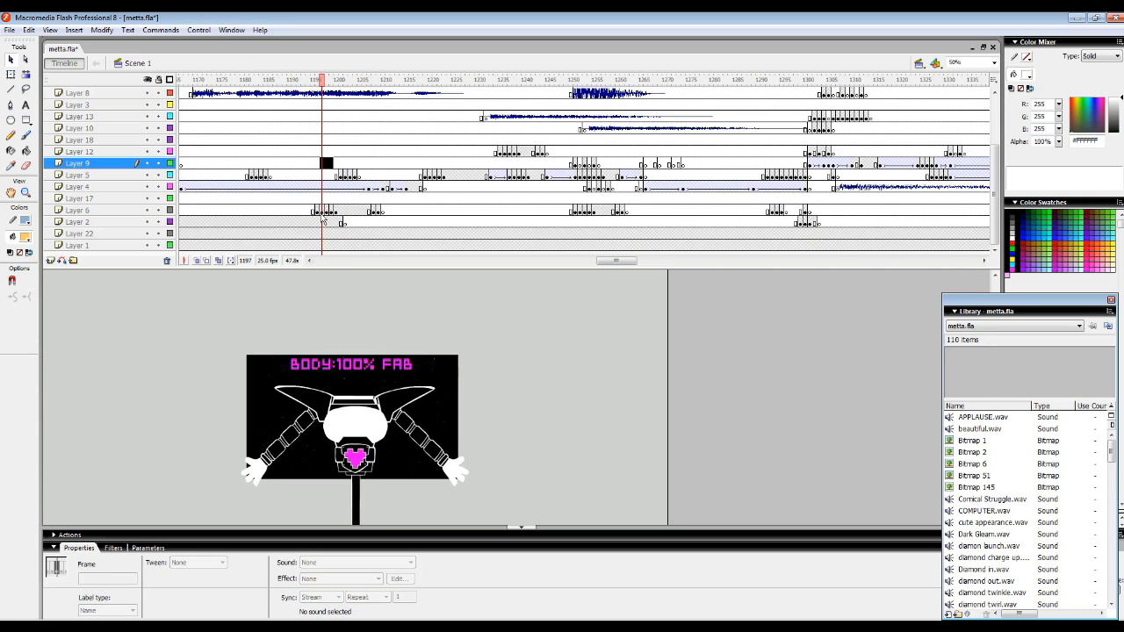
click(335, 367)
click(315, 211)
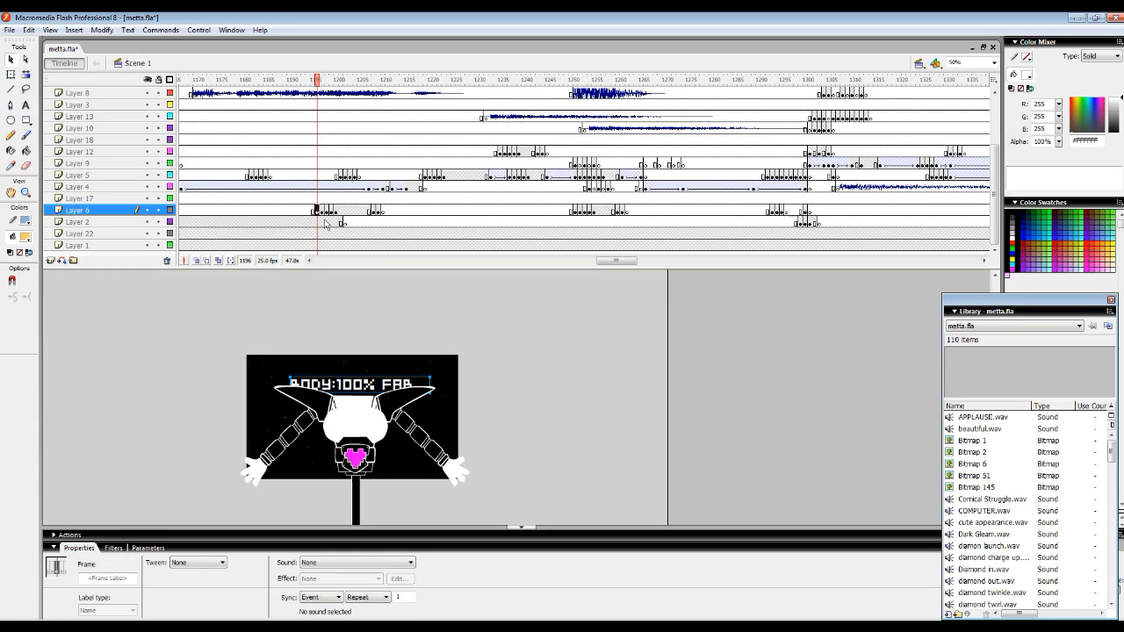
drag(323, 215, 370, 127)
click(374, 211)
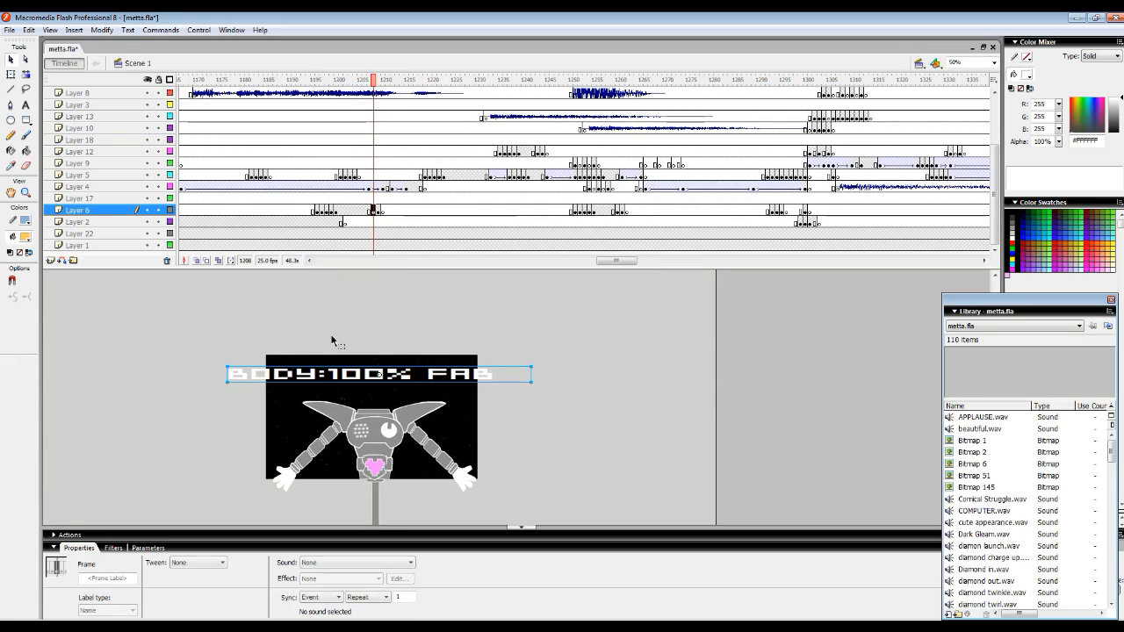
Scrub ahead to the legs' appearance and inspect the slanted "LEGS:100%" text on Layer 6 around frame 1252.
click(378, 211)
drag(377, 96, 627, 101)
click(383, 392)
click(581, 209)
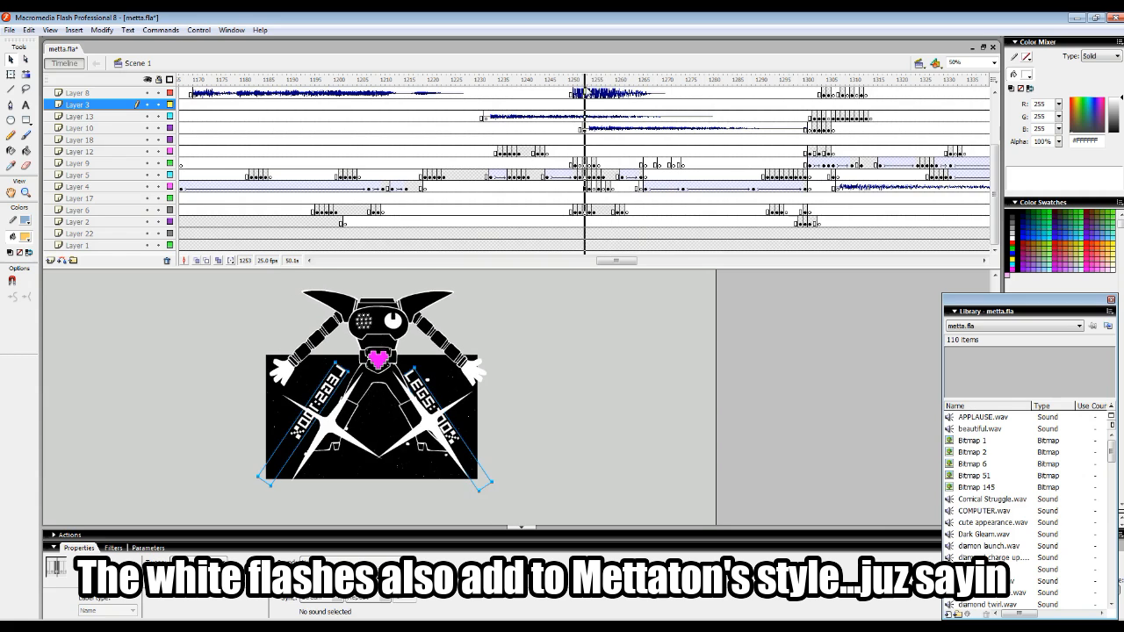
Scrub to frame 1265 and compare the robot's front pose with its turned pose at frame 1266 on Layer 4.
drag(588, 100, 640, 84)
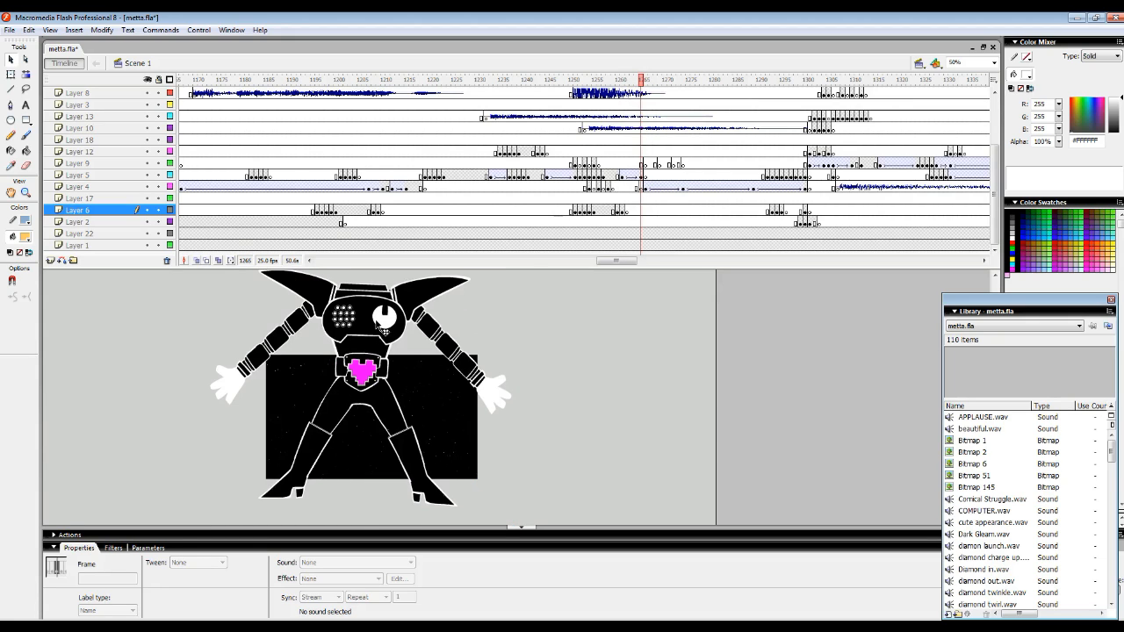
click(644, 176)
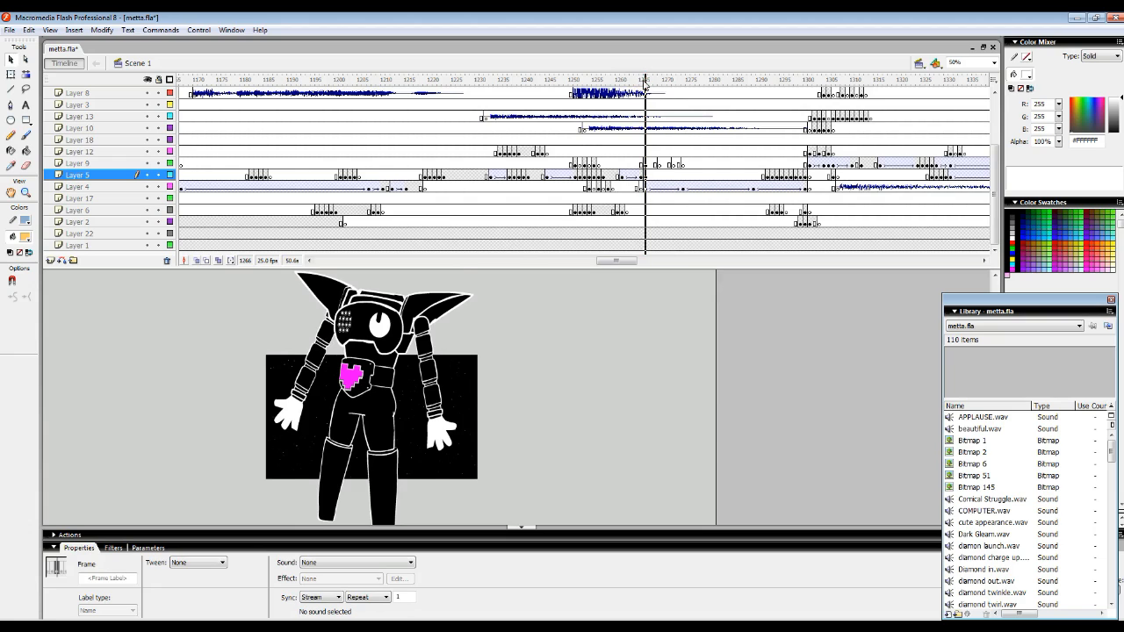
drag(645, 83, 640, 83)
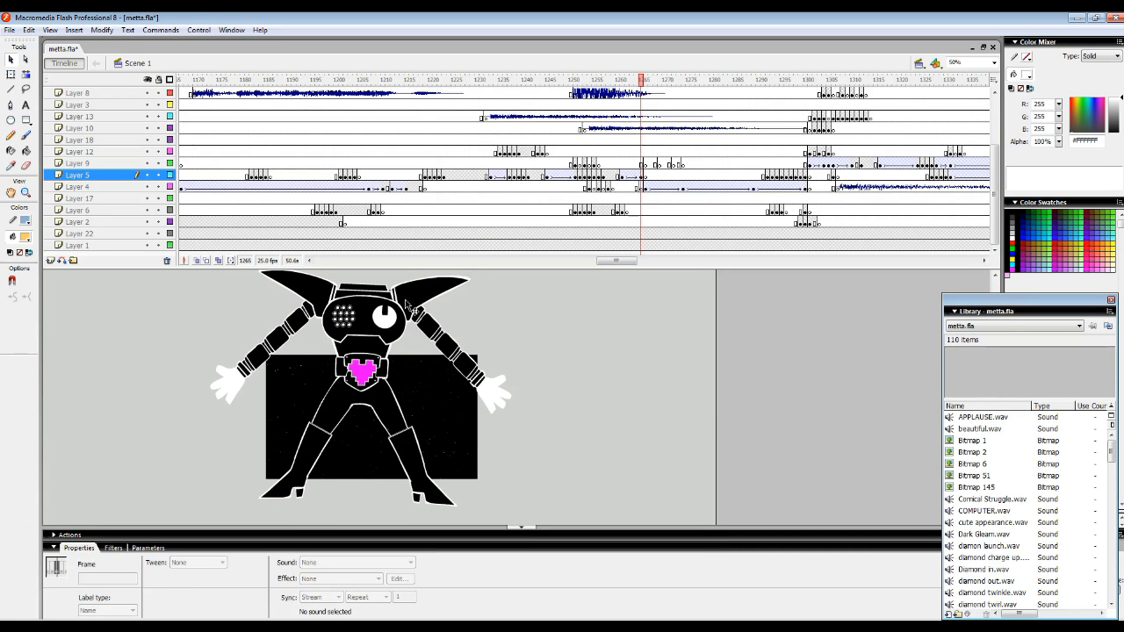
click(645, 187)
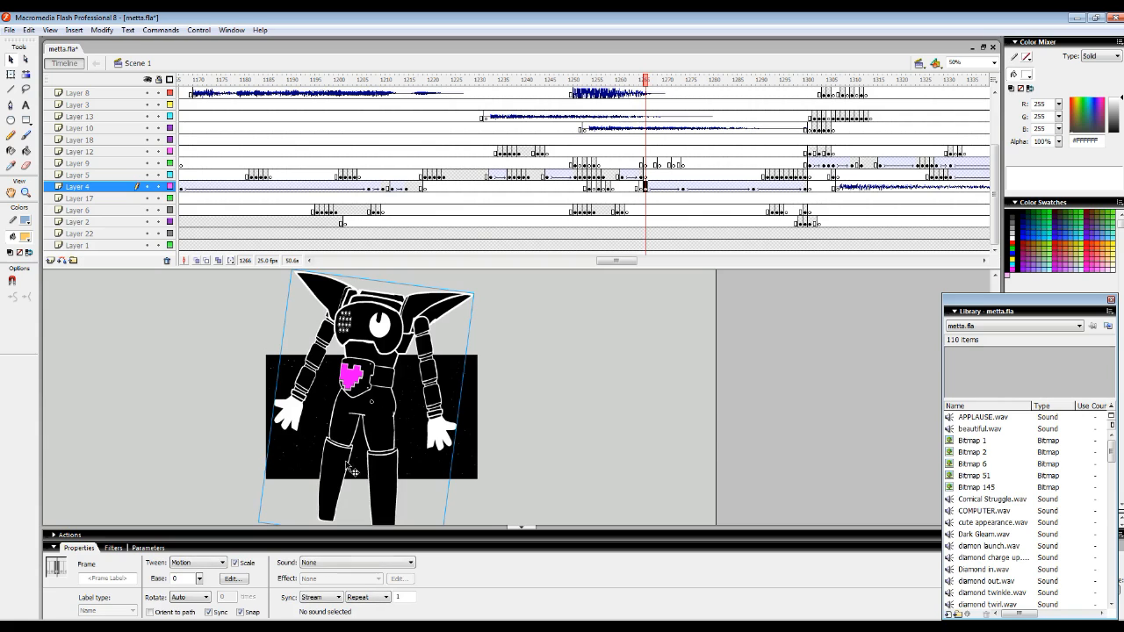
Compare the poses around frame 1266 with onion skinning on, and turn onion skinning off again.
click(196, 261)
drag(657, 82, 637, 83)
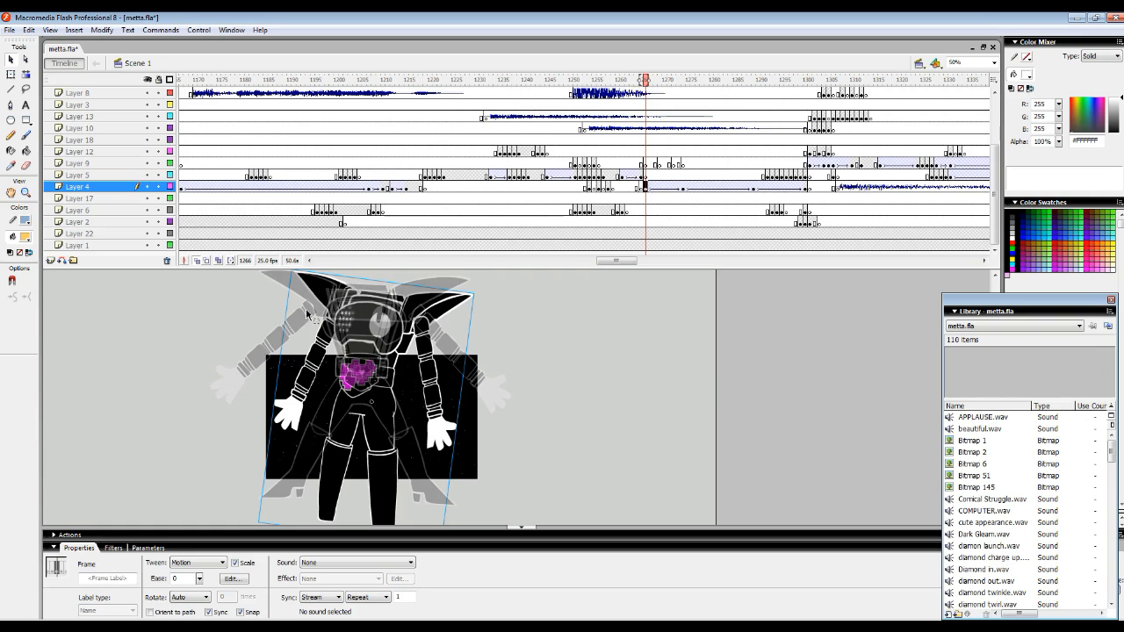
click(195, 261)
click(18, 60)
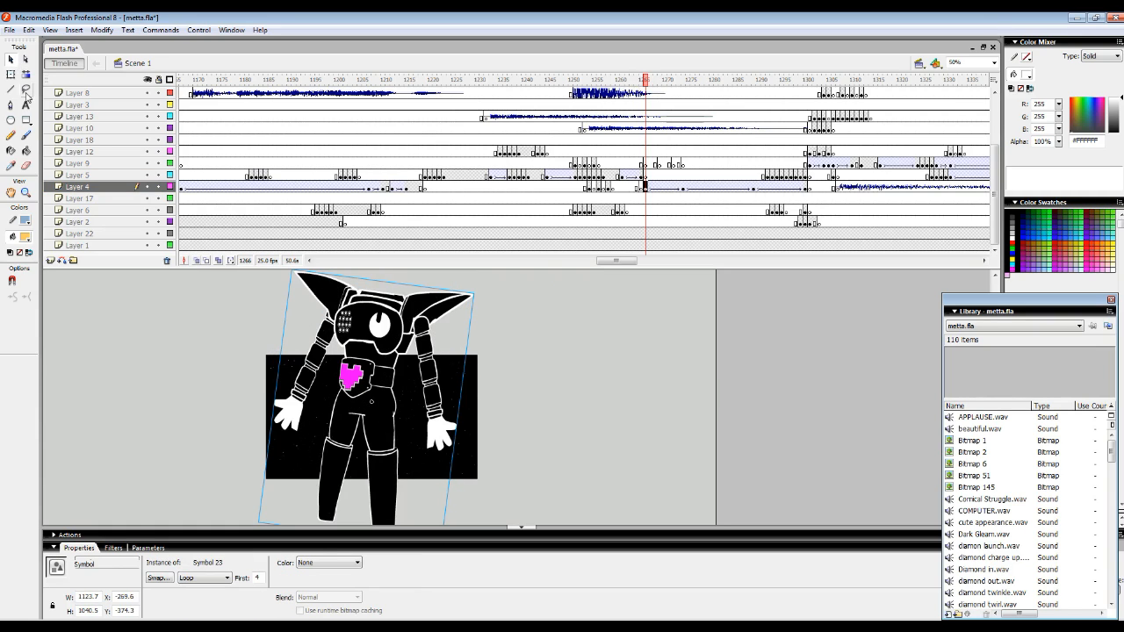
Check Layer 4's motion tween after frame 1266 and open the turning robot's Symbol 23.
click(683, 191)
click(644, 187)
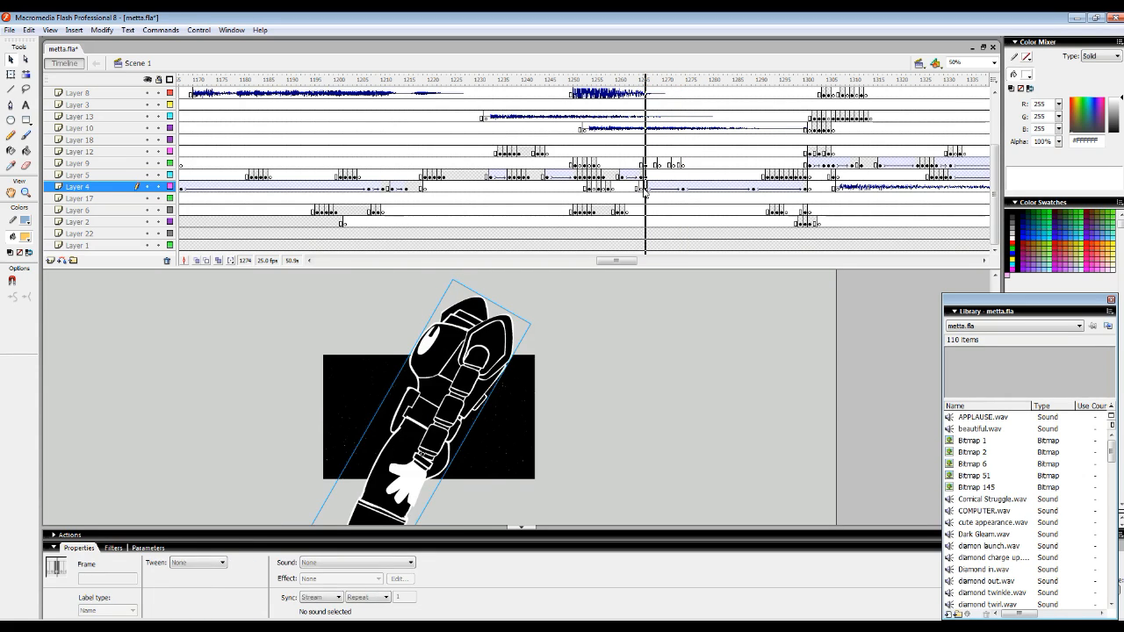
double_click(444, 342)
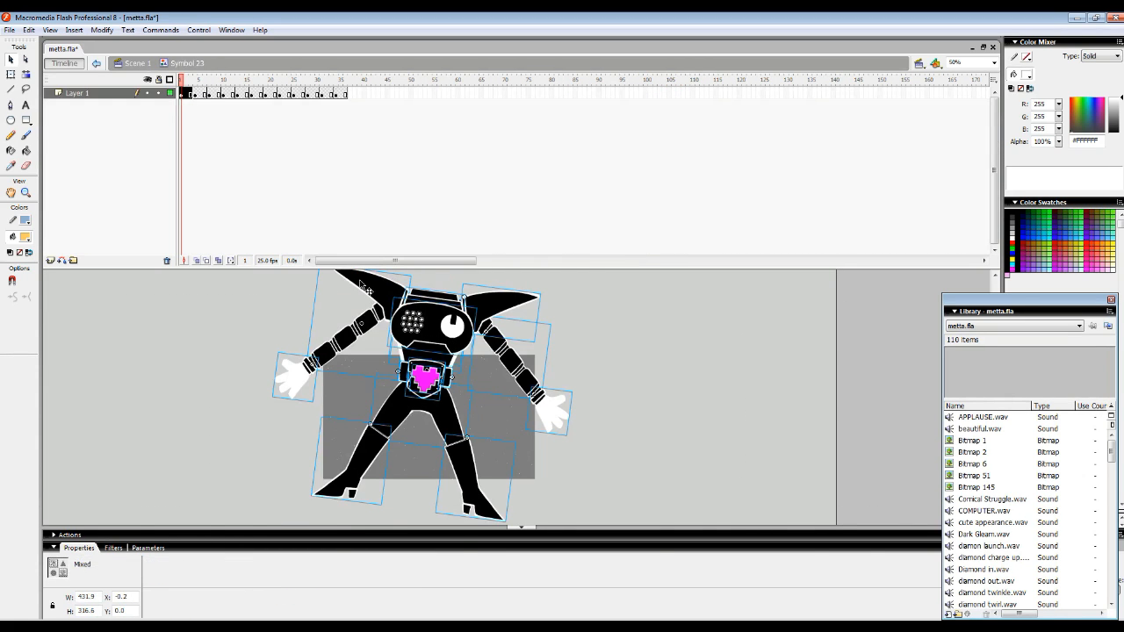
Step through the robot's full turn on Symbol 23's Layer 1 from frame 6 to frame 36.
click(205, 95)
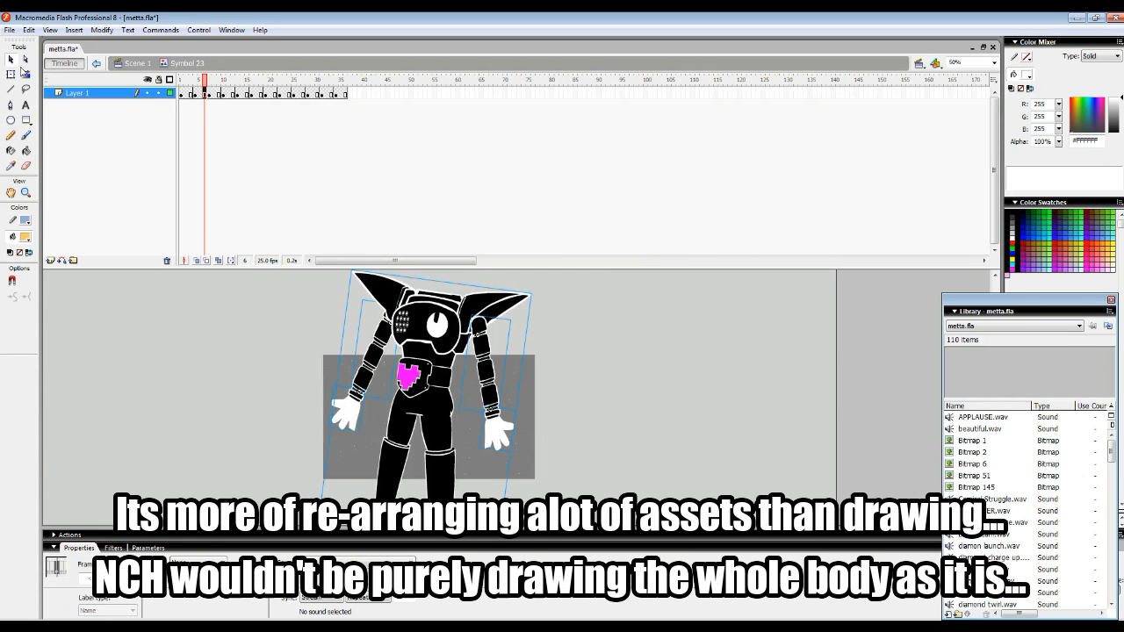
click(26, 76)
click(217, 95)
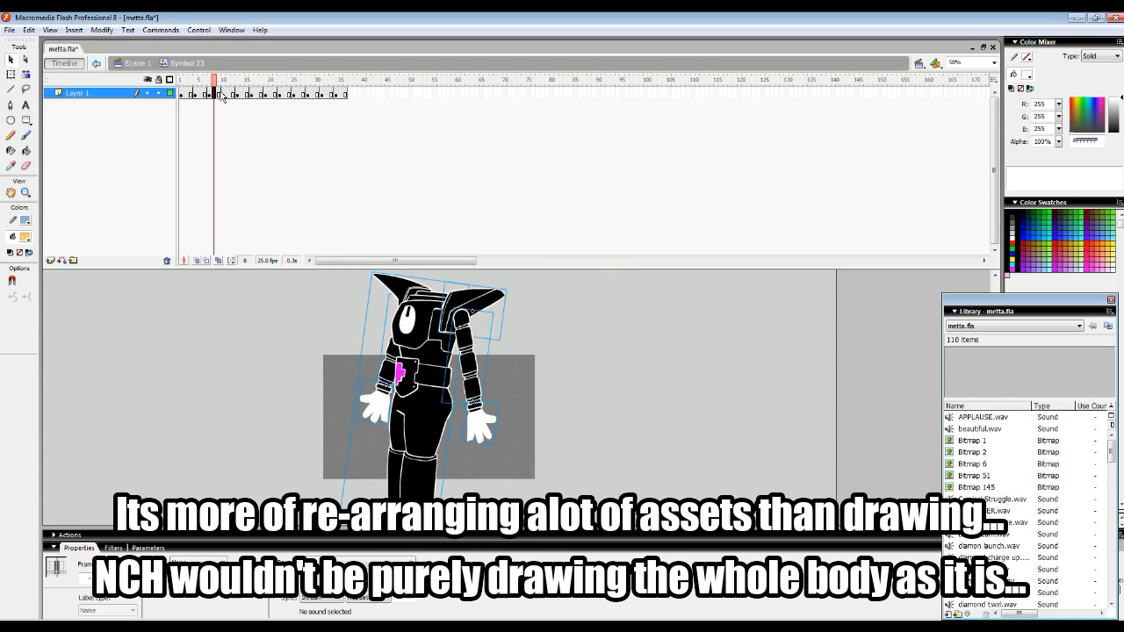
click(228, 95)
drag(233, 85, 345, 105)
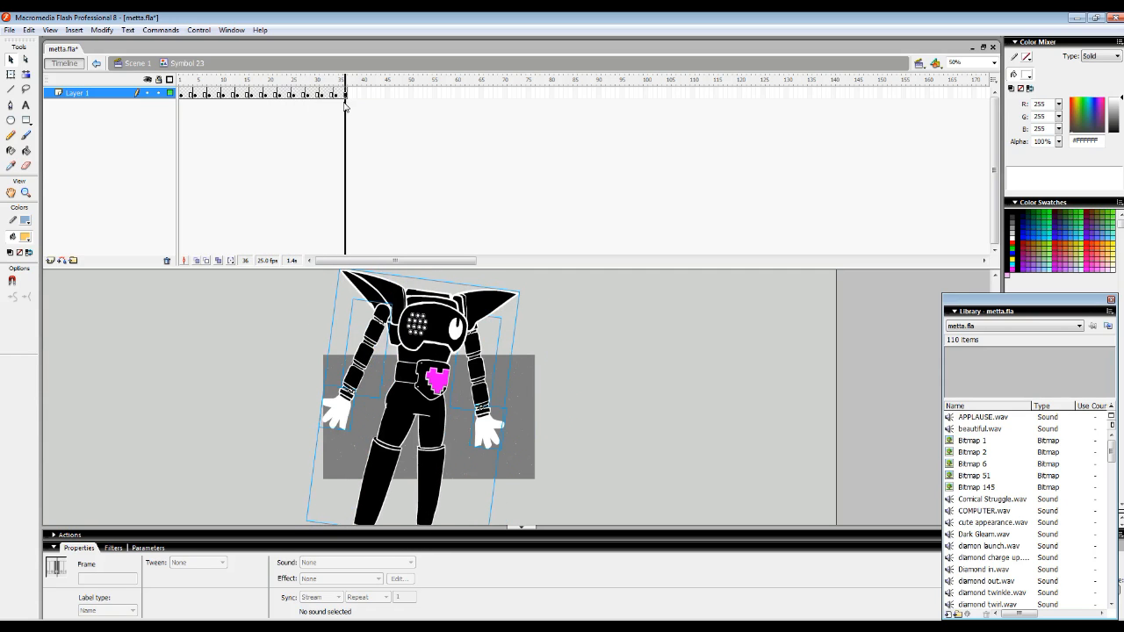
Compare the opposite-facing robot poses near the start and end of Symbol 23, around frames 4 and 34.
click(187, 81)
click(200, 81)
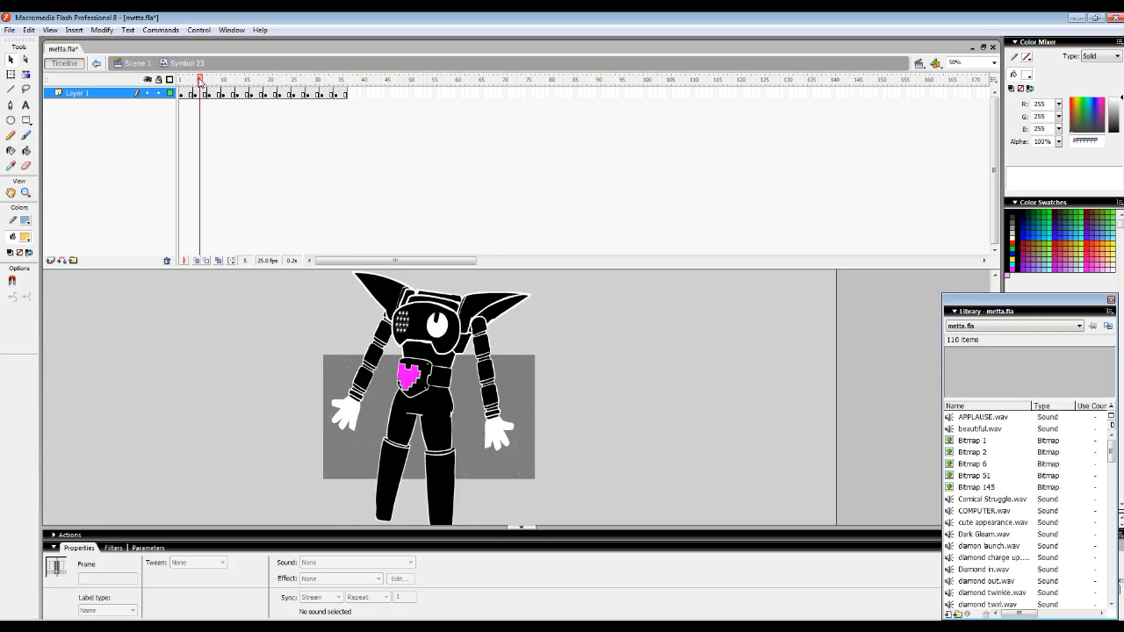
click(345, 81)
click(195, 81)
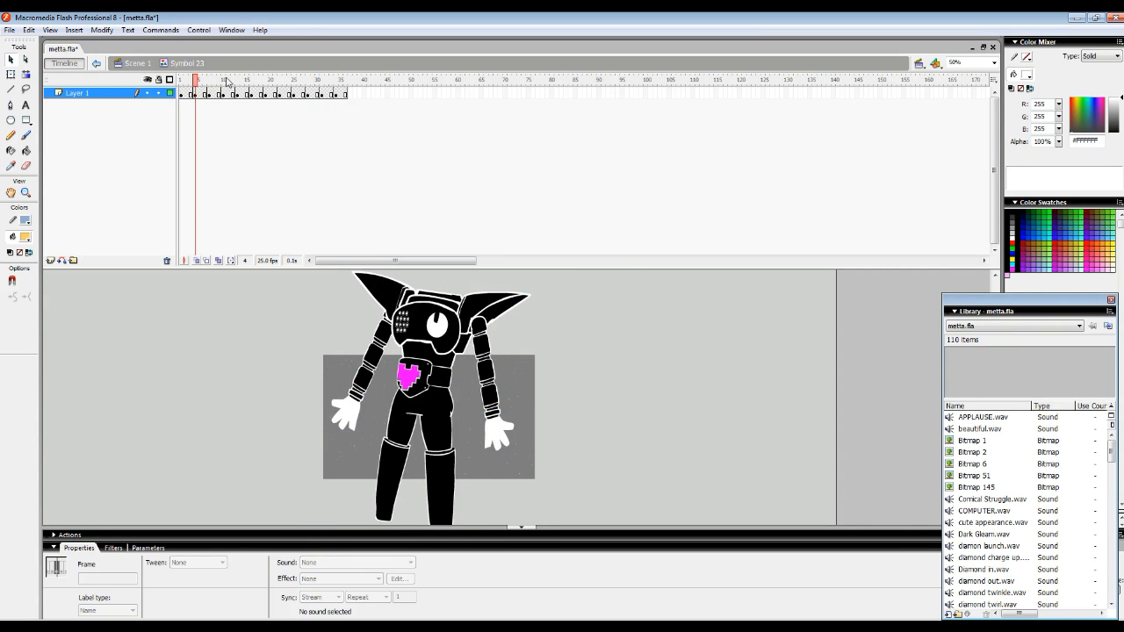
click(337, 80)
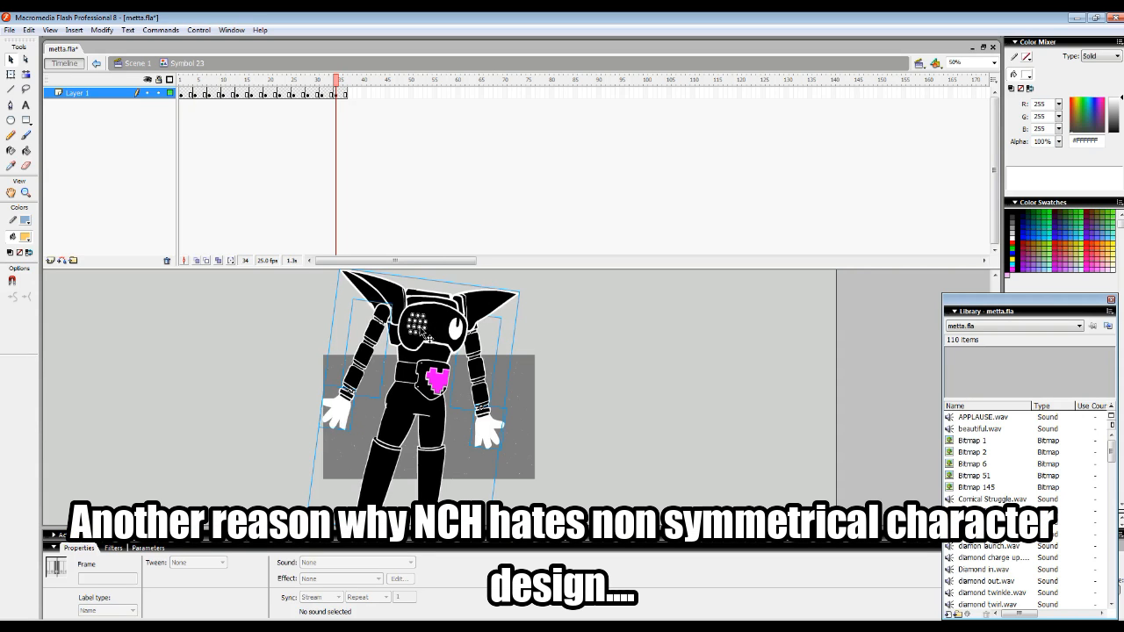
Examine the robot's back view around frames 18 and 19, scrub through Symbol 23's other frames and return to Scene 1.
drag(342, 81, 267, 108)
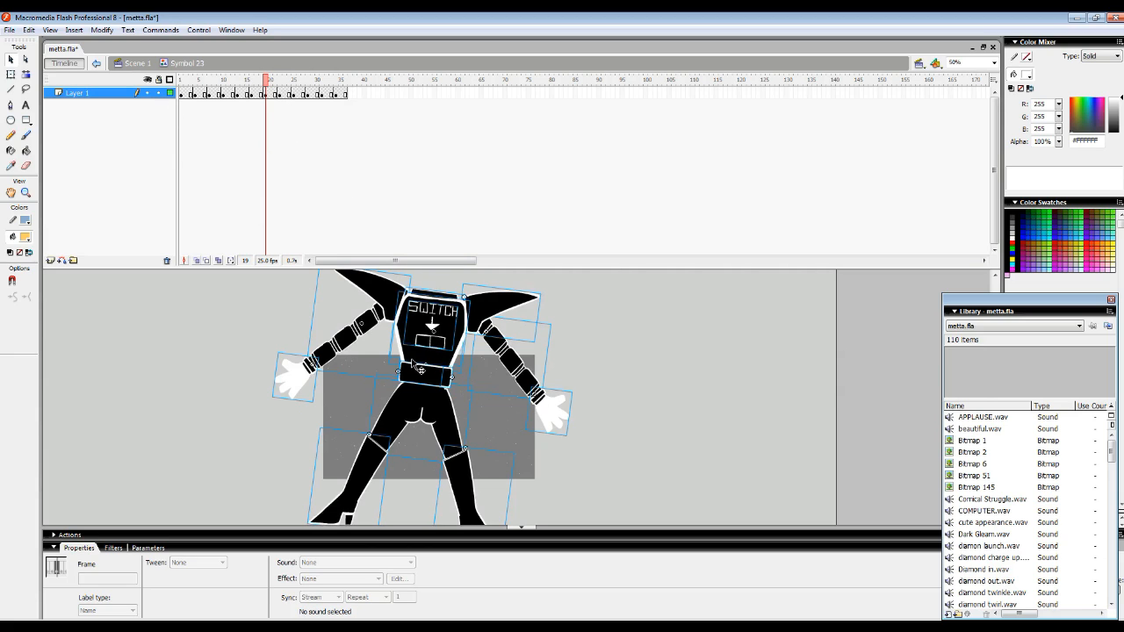
drag(277, 105, 260, 86)
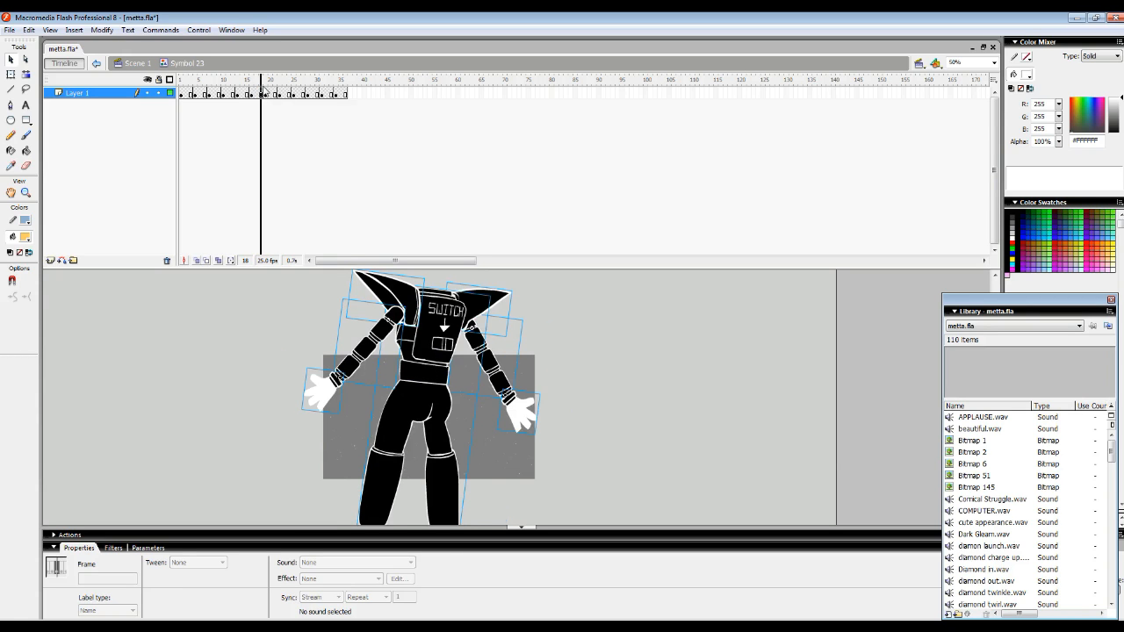
drag(262, 87, 265, 88)
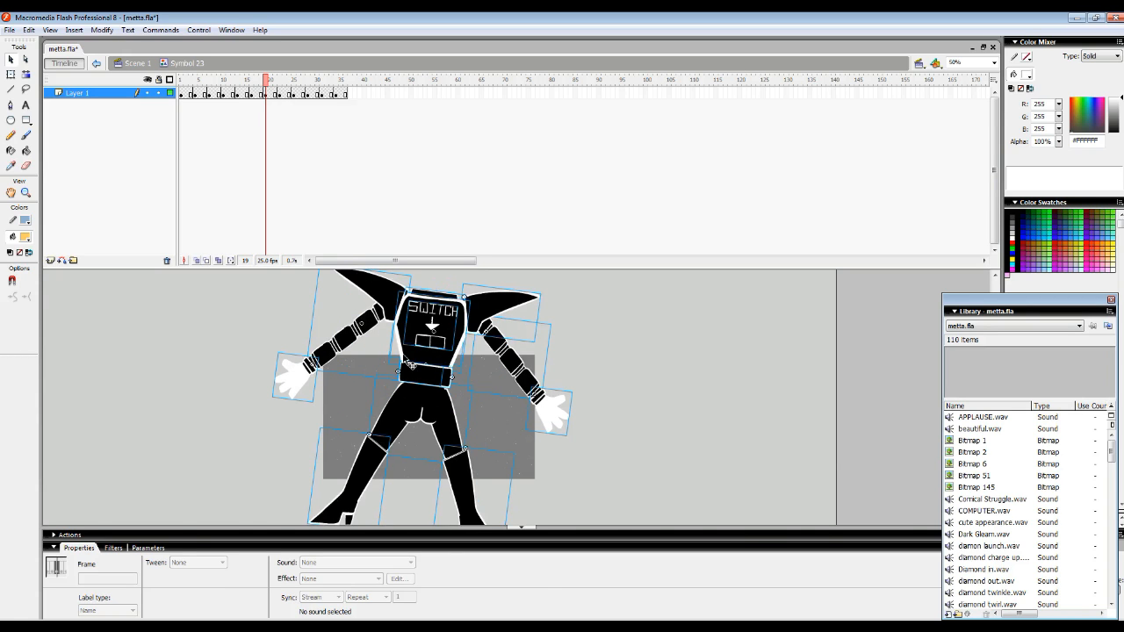
click(285, 94)
drag(286, 94, 132, 128)
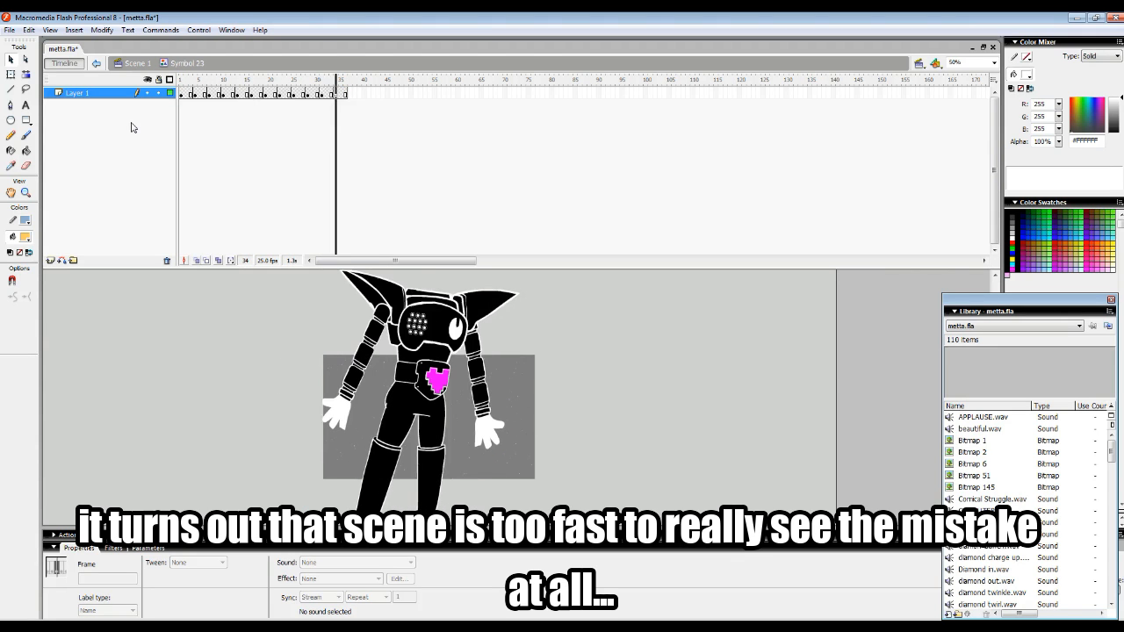
click(139, 62)
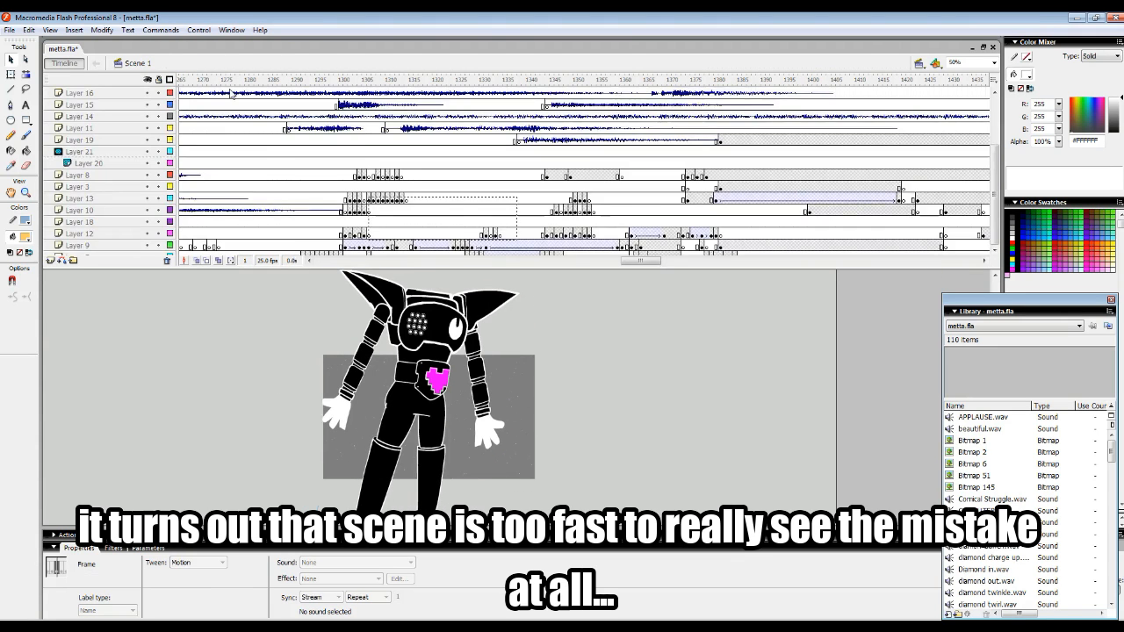
Scrub to frame 1300 and compare Layer 6's beam drawings across frames 1299 to 1301.
drag(235, 84, 391, 98)
click(403, 402)
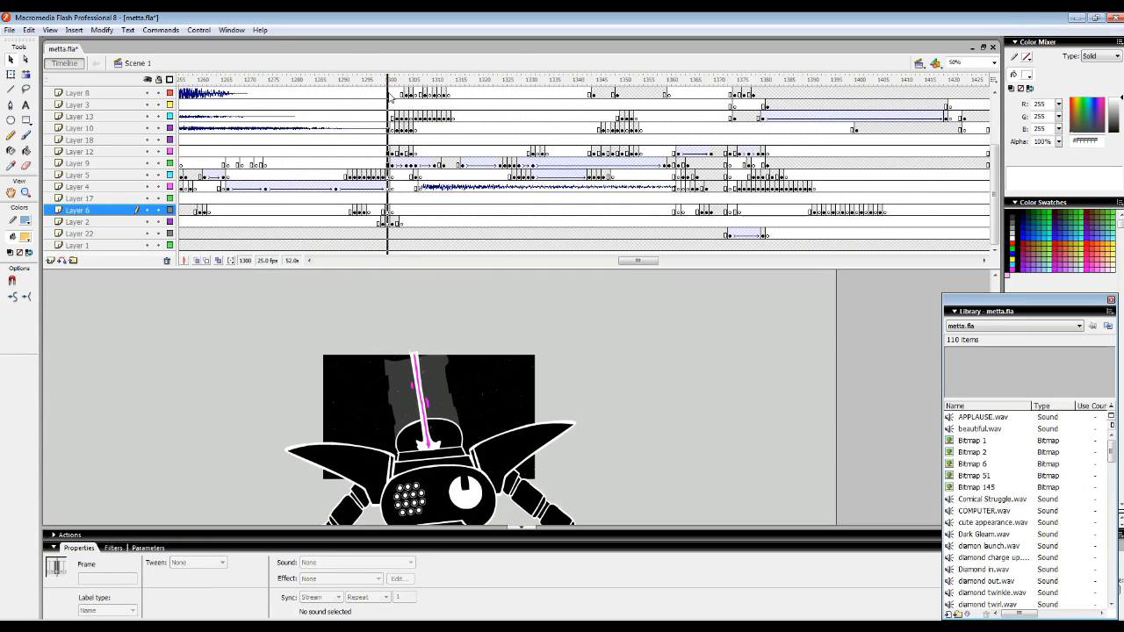
click(450, 426)
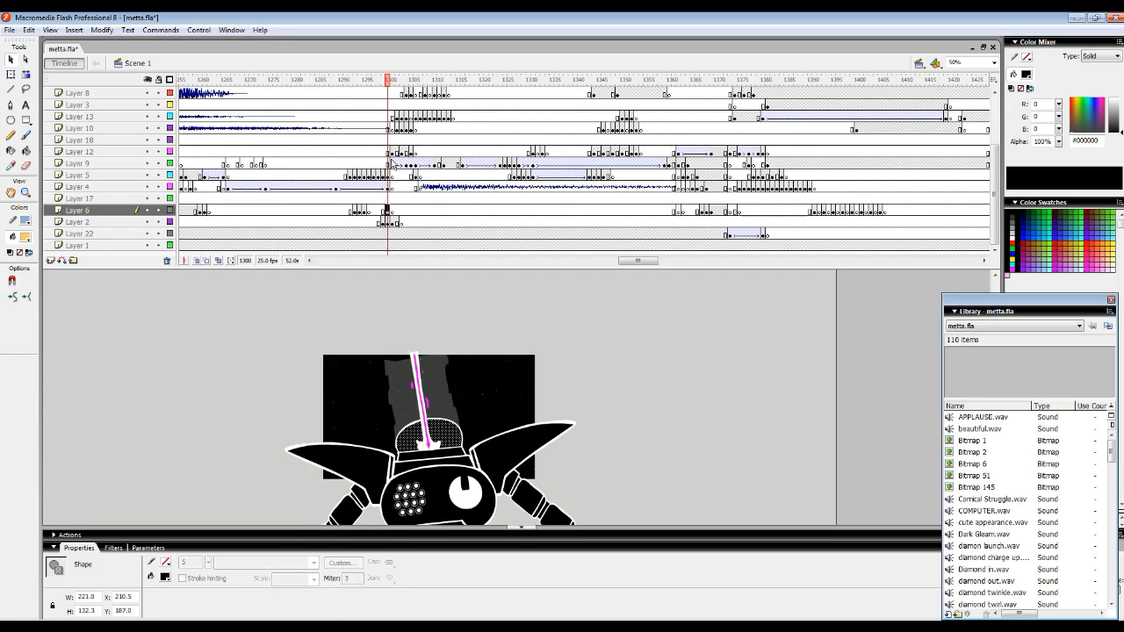
click(391, 213)
click(384, 213)
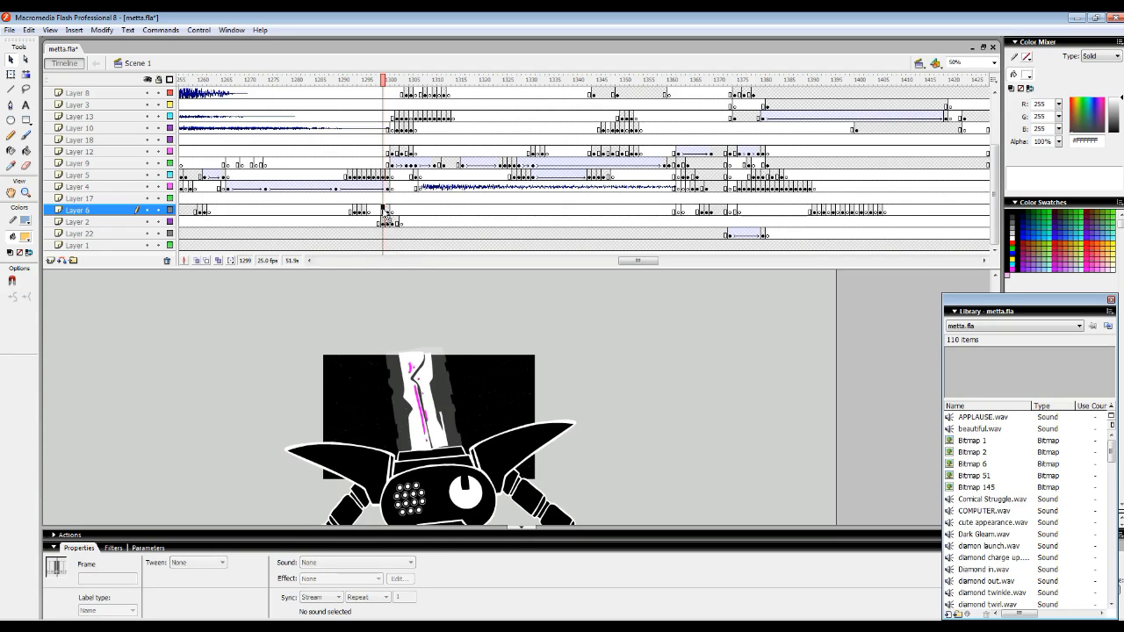
click(387, 214)
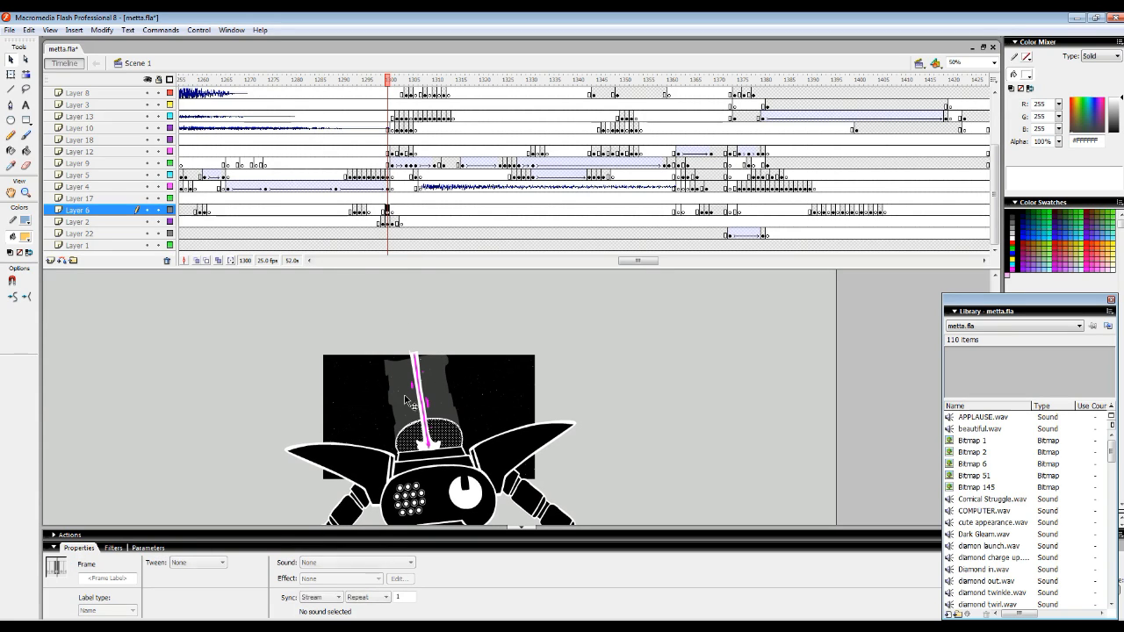
click(392, 214)
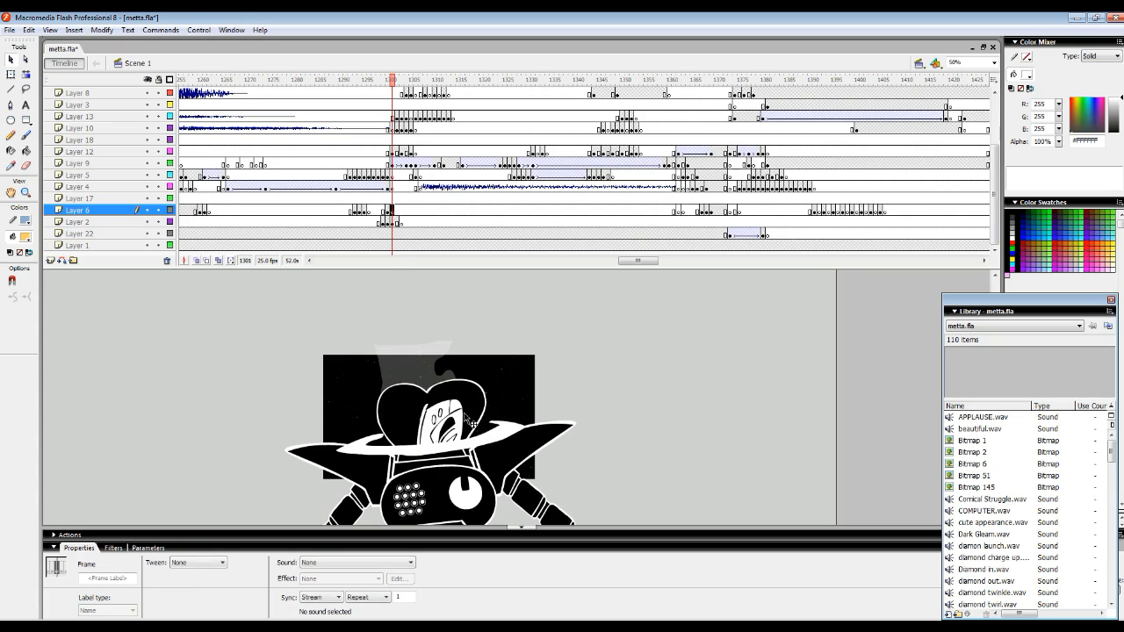
Inspect Layer 2's beam shape at frame 1302 and open the Symbol 24 instance on Layer 9 at frame 1301.
click(395, 84)
click(394, 221)
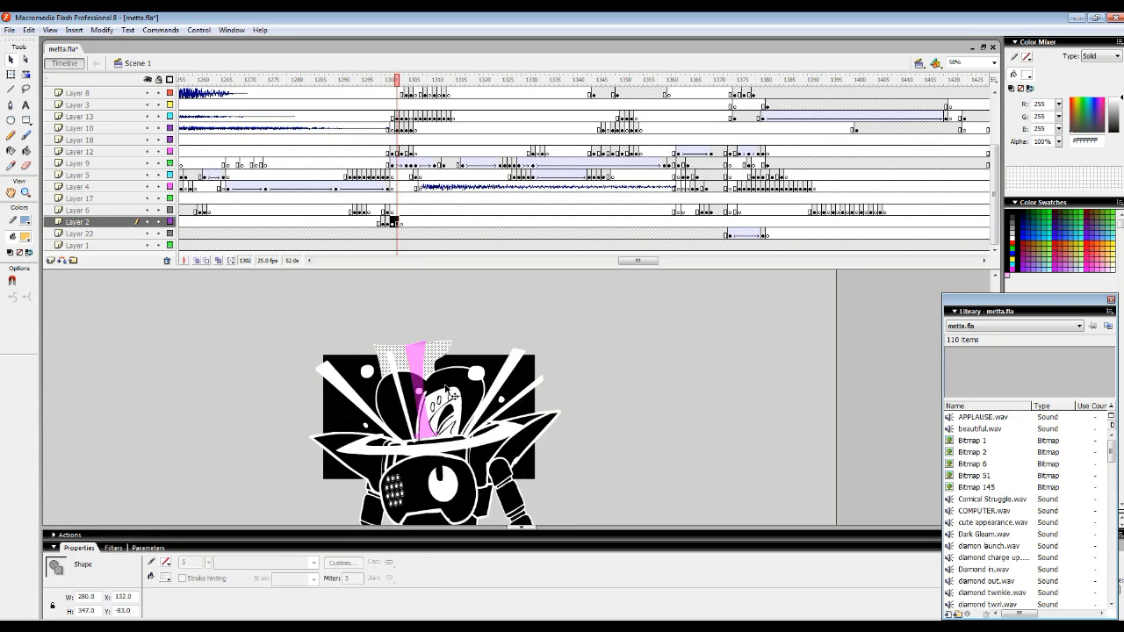
click(397, 221)
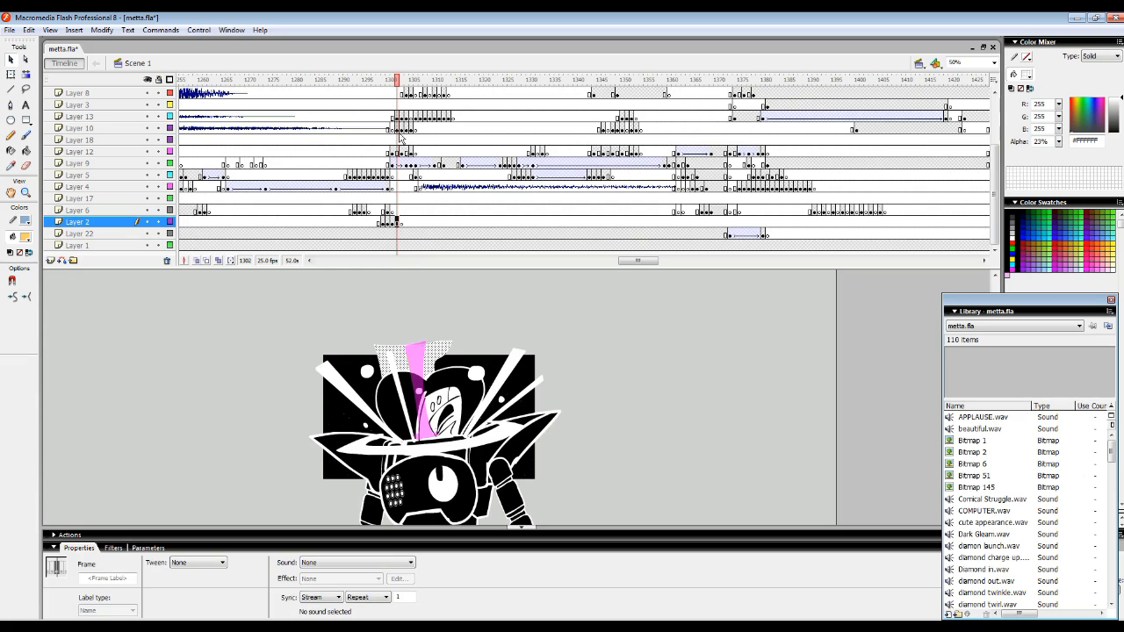
click(426, 323)
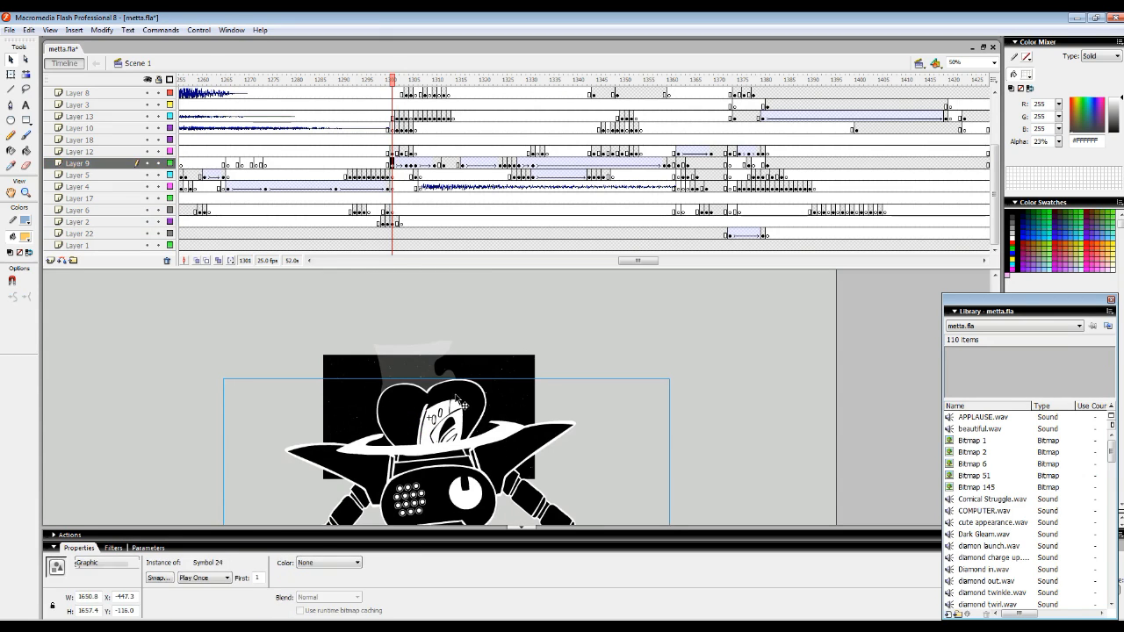
double_click(427, 323)
Scrub Symbol 24 to frame 11 and check the squashed face on Layer 4 through frame 13.
drag(186, 86, 228, 115)
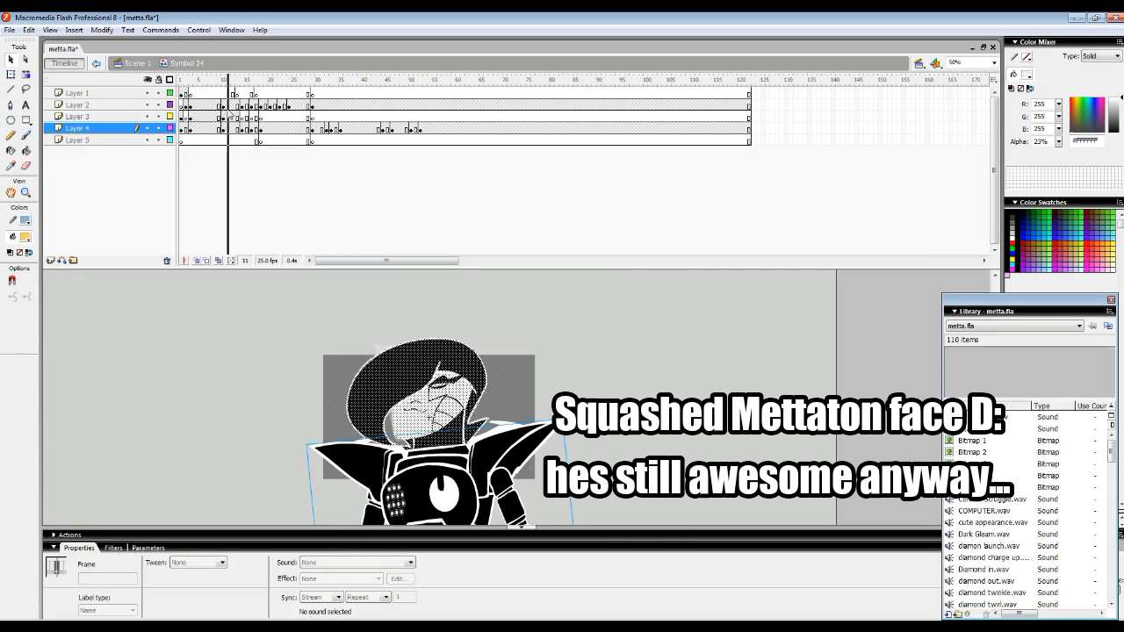
click(228, 129)
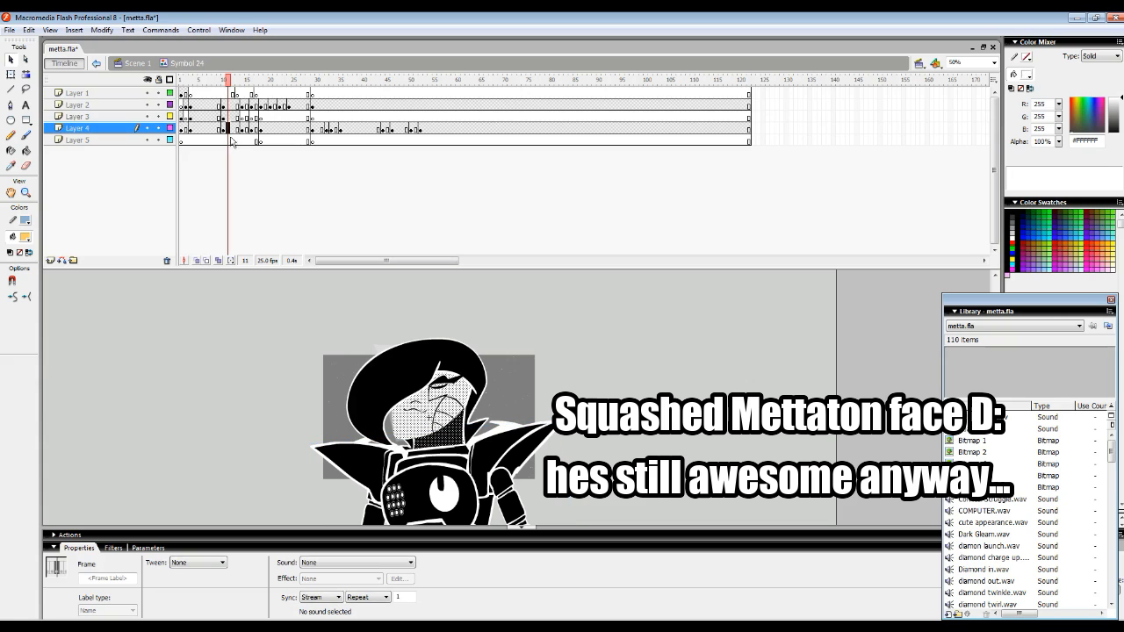
click(233, 130)
click(237, 130)
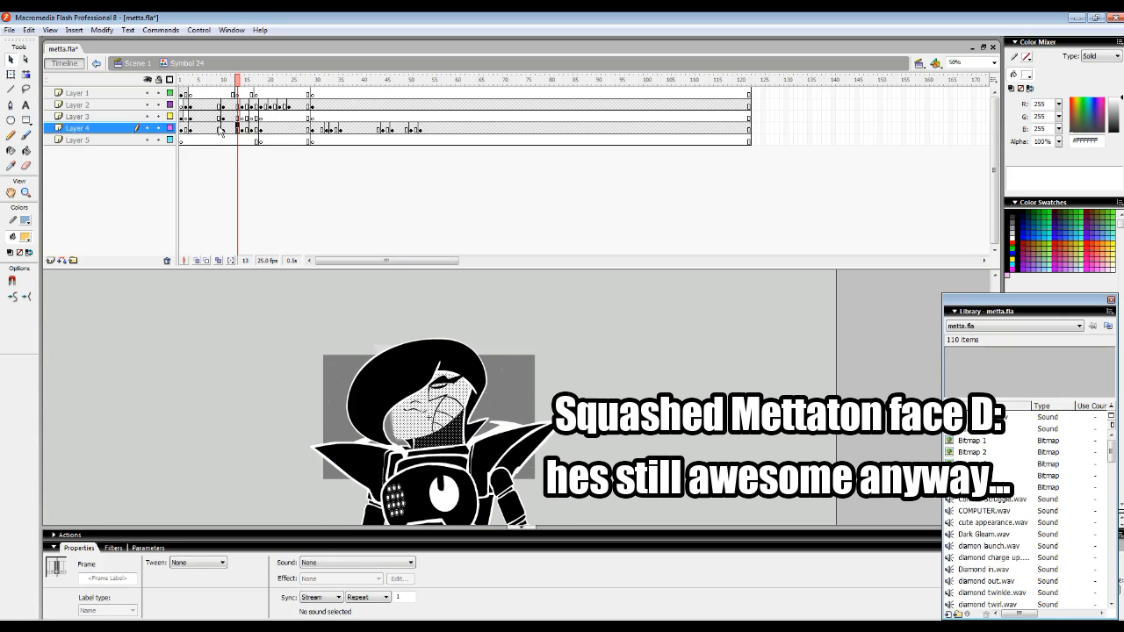
Scrub Symbol 24 on to frame 51 and inspect the grouped face drawing on Layer 4.
click(239, 82)
drag(239, 82, 415, 117)
click(448, 411)
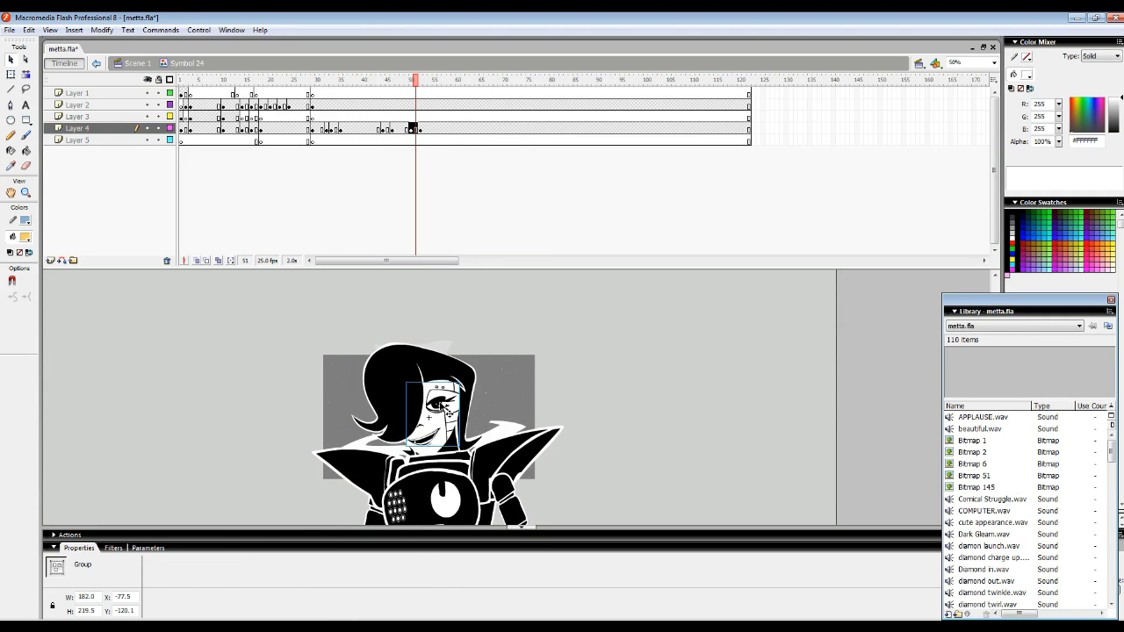
double_click(445, 409)
Cut the face group on Layer 4 at frame 49 and paste it back onto the head.
click(406, 129)
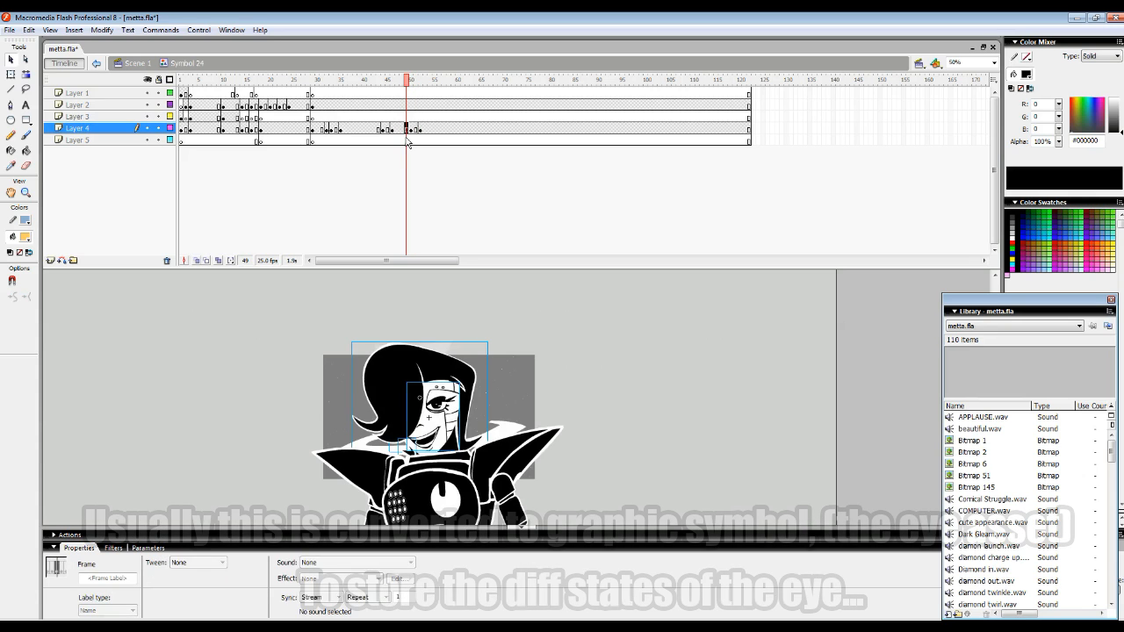
click(432, 306)
right_click(443, 403)
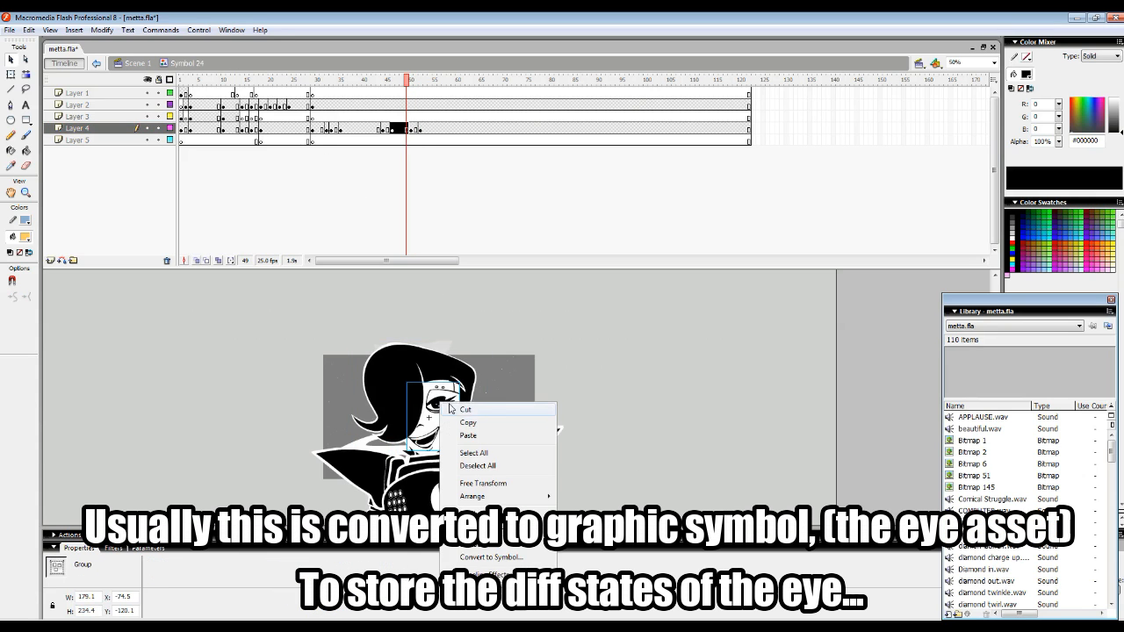
click(507, 411)
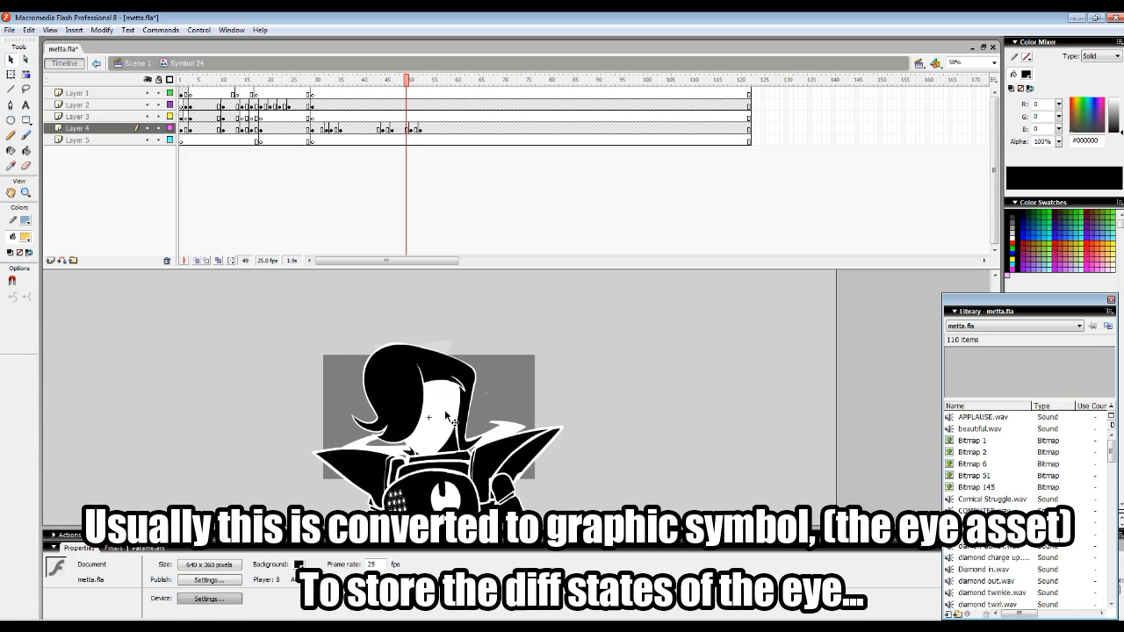
click(446, 417)
right_click(446, 300)
click(495, 351)
Cut the face group on Layer 4 at frame 45 and paste it back in the same spot.
drag(406, 79, 386, 156)
right_click(438, 403)
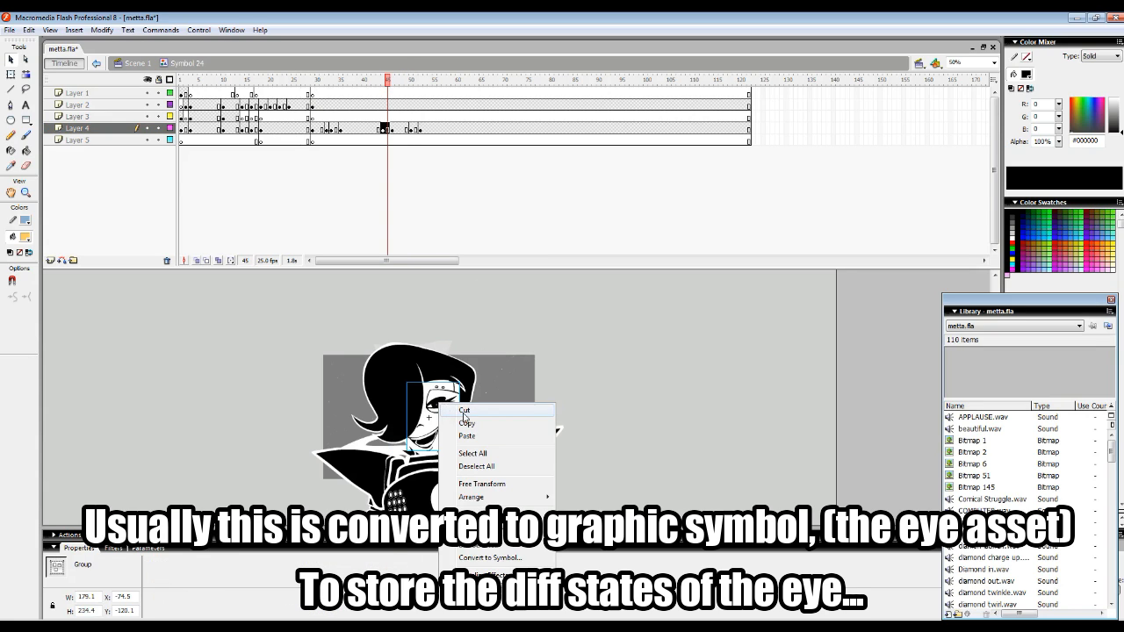
click(469, 410)
right_click(441, 308)
click(478, 358)
Compare the face's eye states at frames 44 and 51 of Symbol 24, and return to Scene 1.
drag(386, 85, 383, 84)
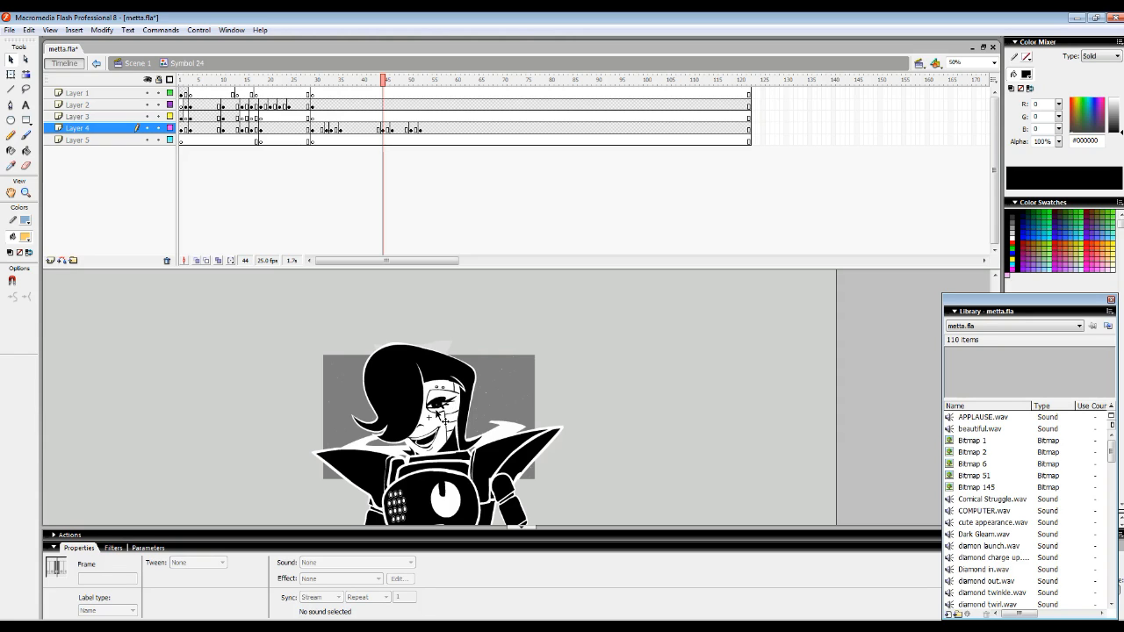
click(446, 407)
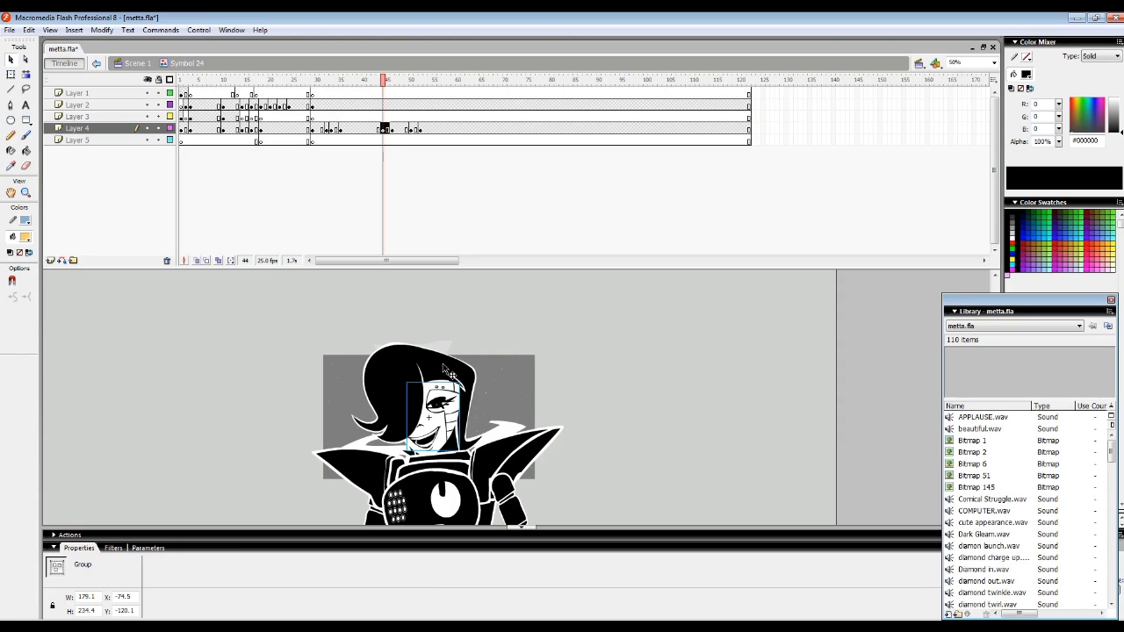
click(416, 128)
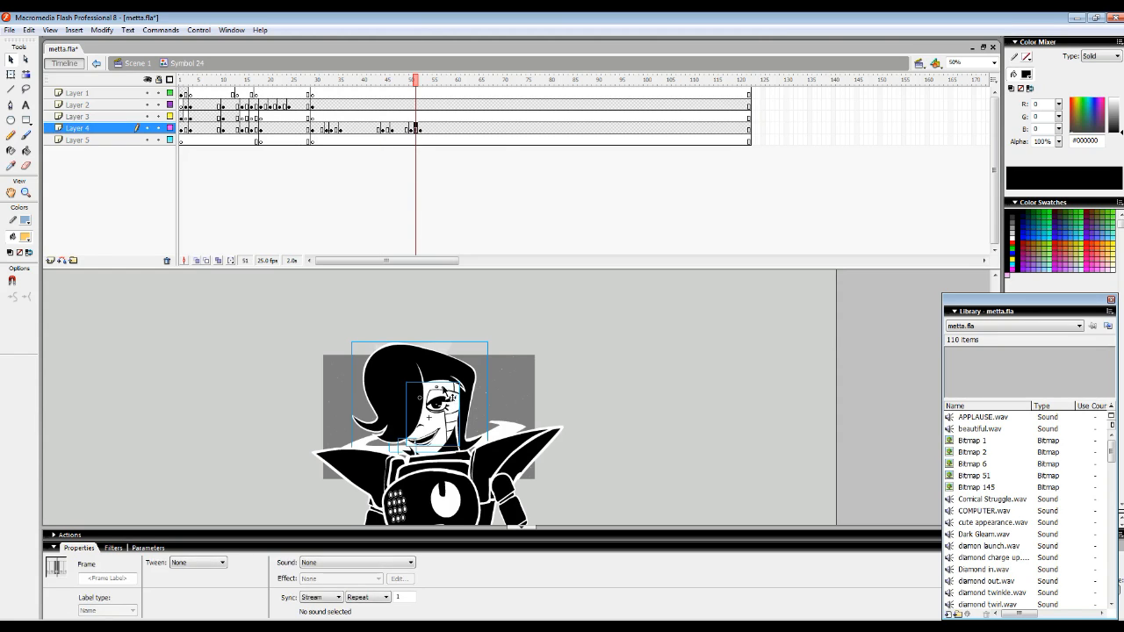
double_click(515, 372)
Scrub Scene 1 past frame 1331 to Layer 12's outlined robot at frame 1369.
drag(183, 82, 228, 83)
key(Return)
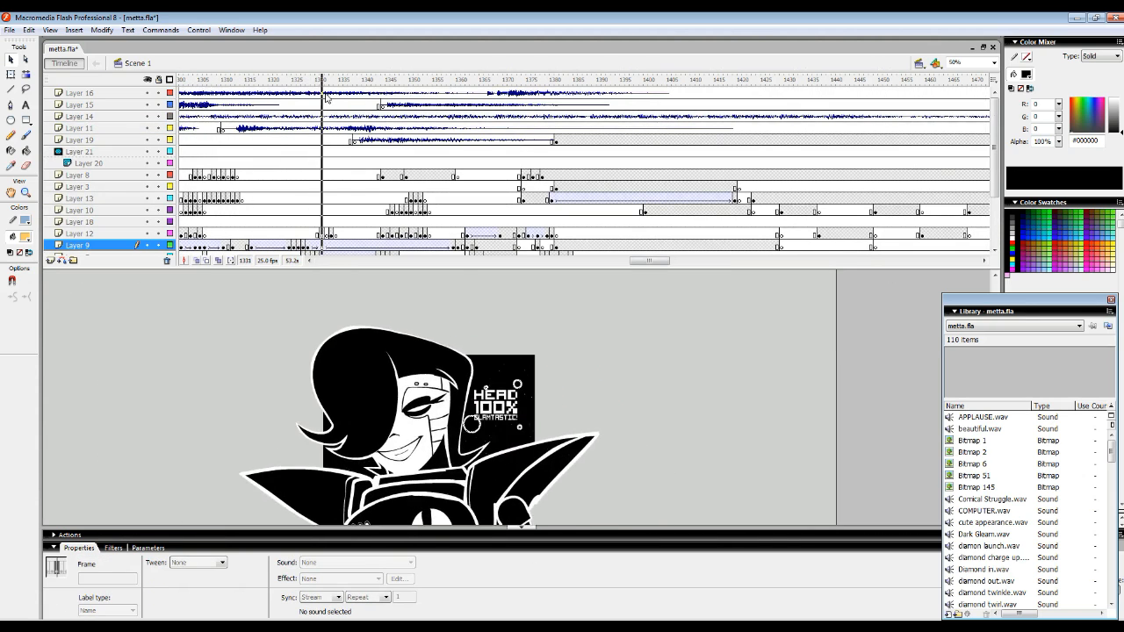
drag(380, 99, 496, 123)
click(499, 235)
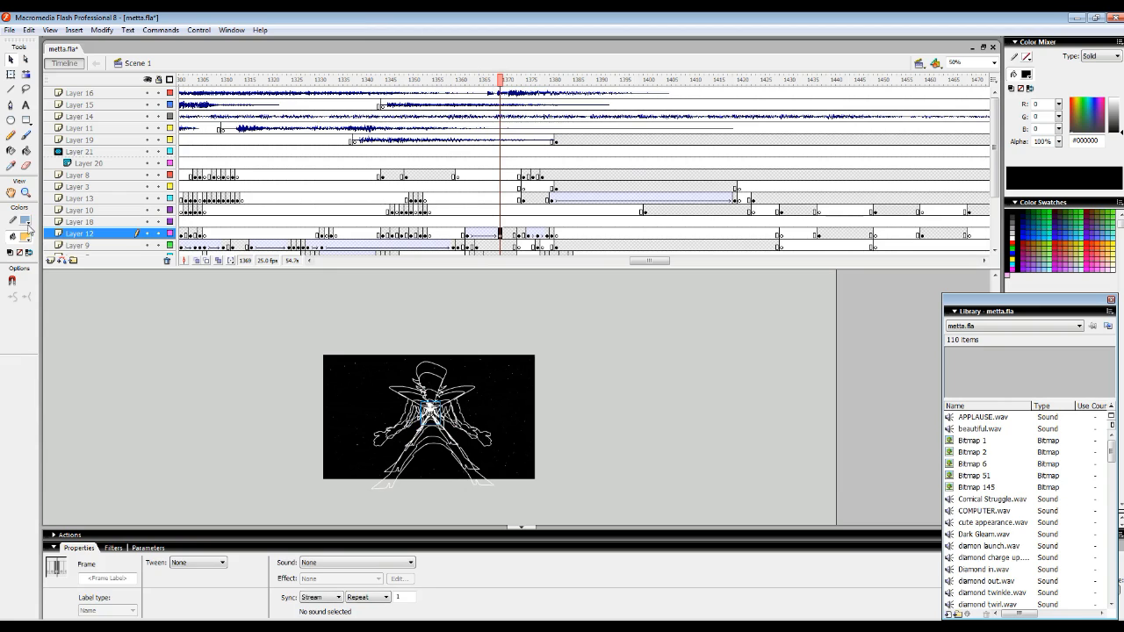
Zoom the stage to 100% and copy the robot's Symbol 25 instance from Layer 12 at frame 1362.
key(z)
click(451, 418)
drag(499, 181, 468, 187)
click(10, 60)
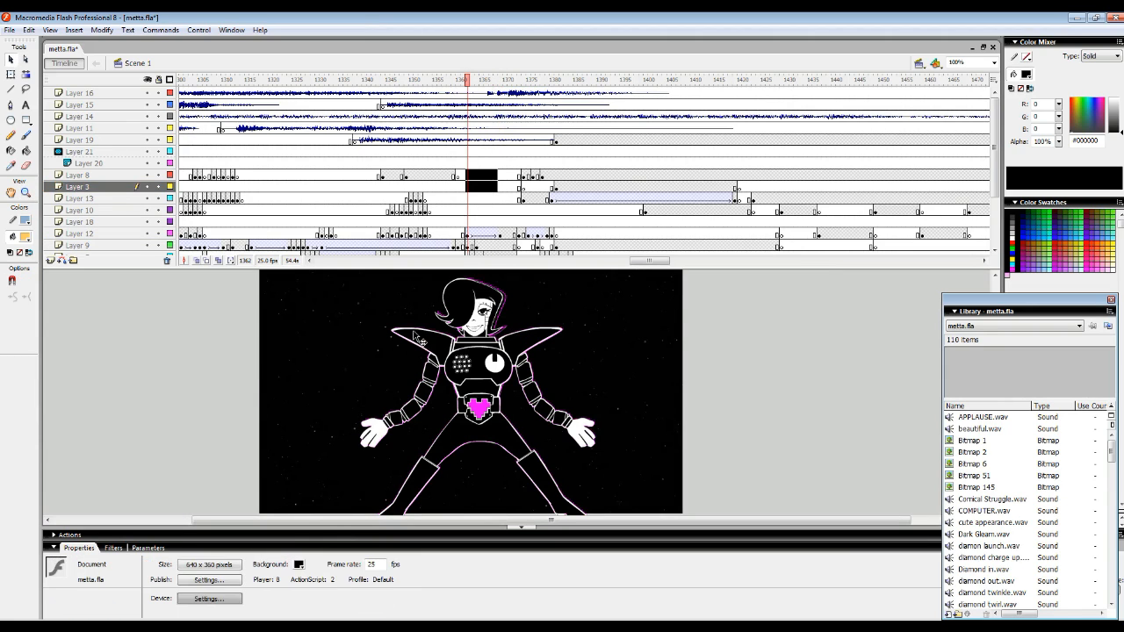
right_click(478, 349)
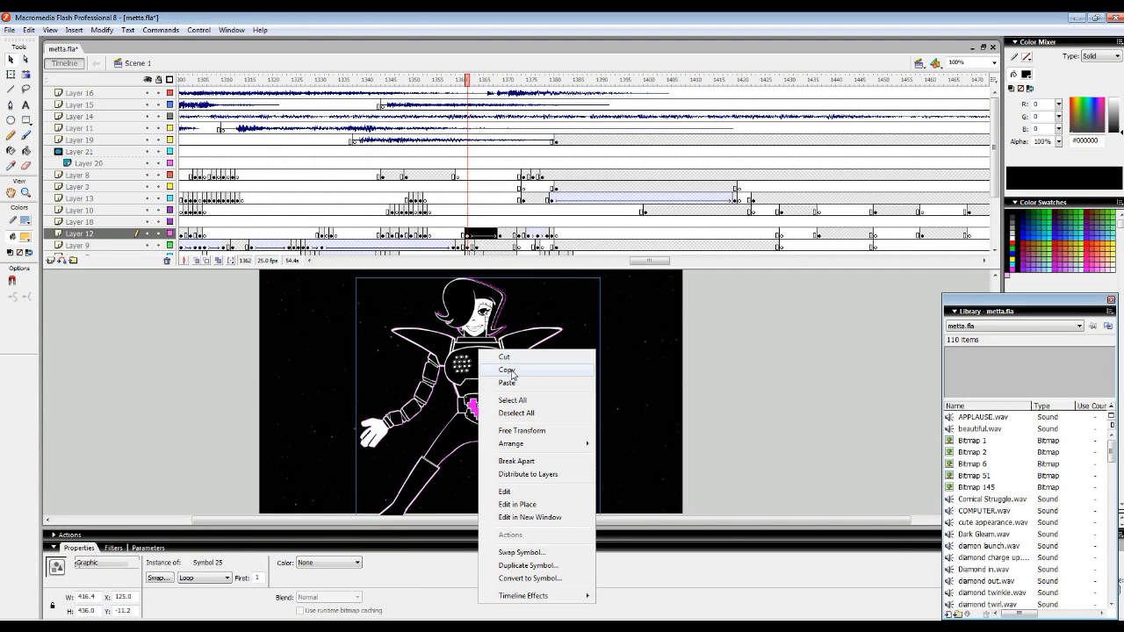
click(512, 370)
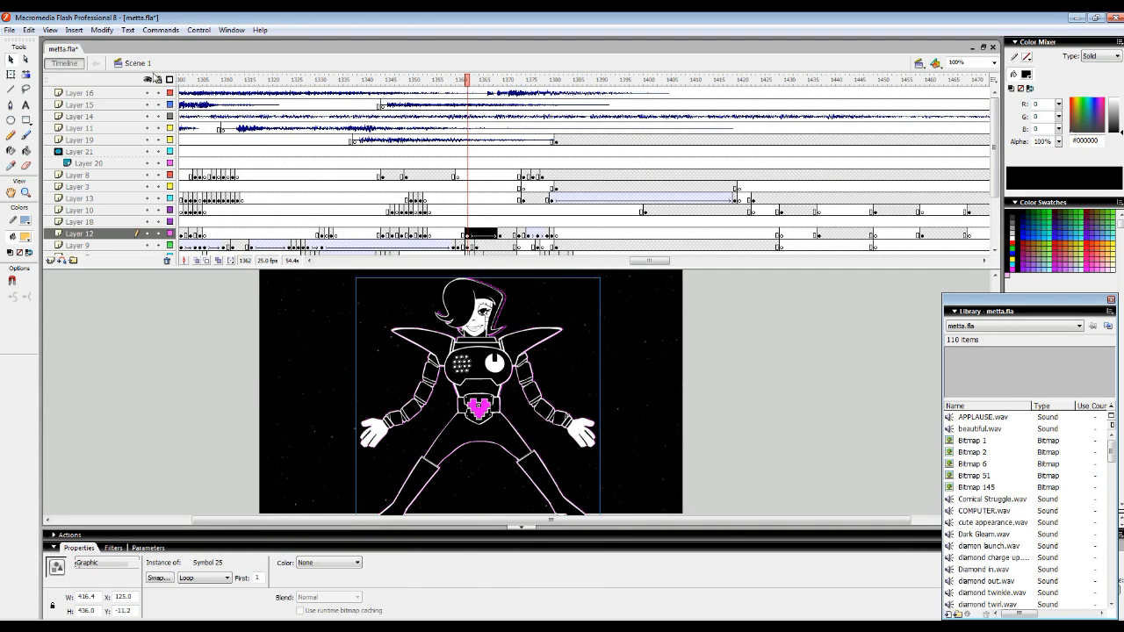
Hide all layers except Layer 20 and insert keyframes on Layers 21 and 20 at frame 1362.
click(147, 79)
right_click(467, 152)
click(468, 209)
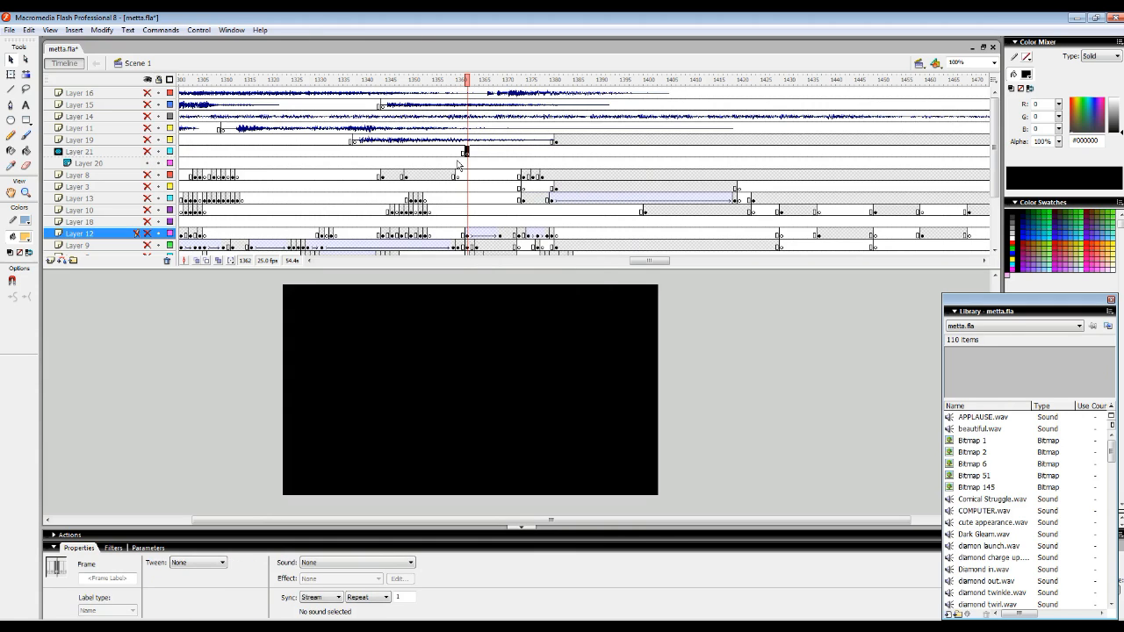
right_click(469, 164)
click(505, 233)
Paste the copied robot in place on Layer 20 and break it apart completely into flat vector shapes.
right_click(208, 299)
click(250, 345)
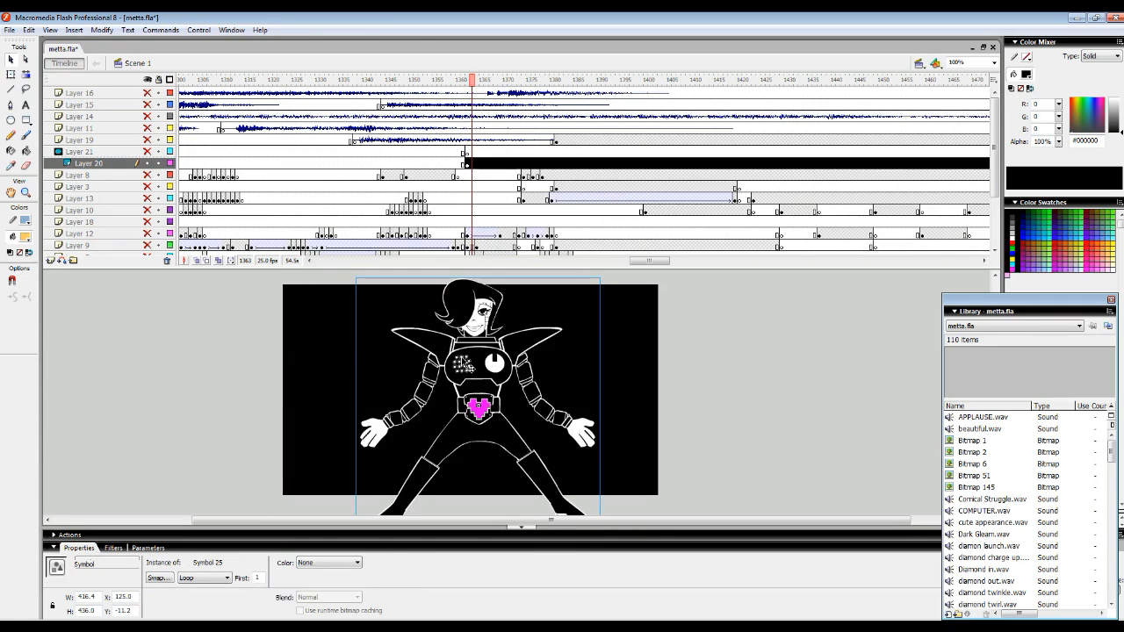
click(518, 547)
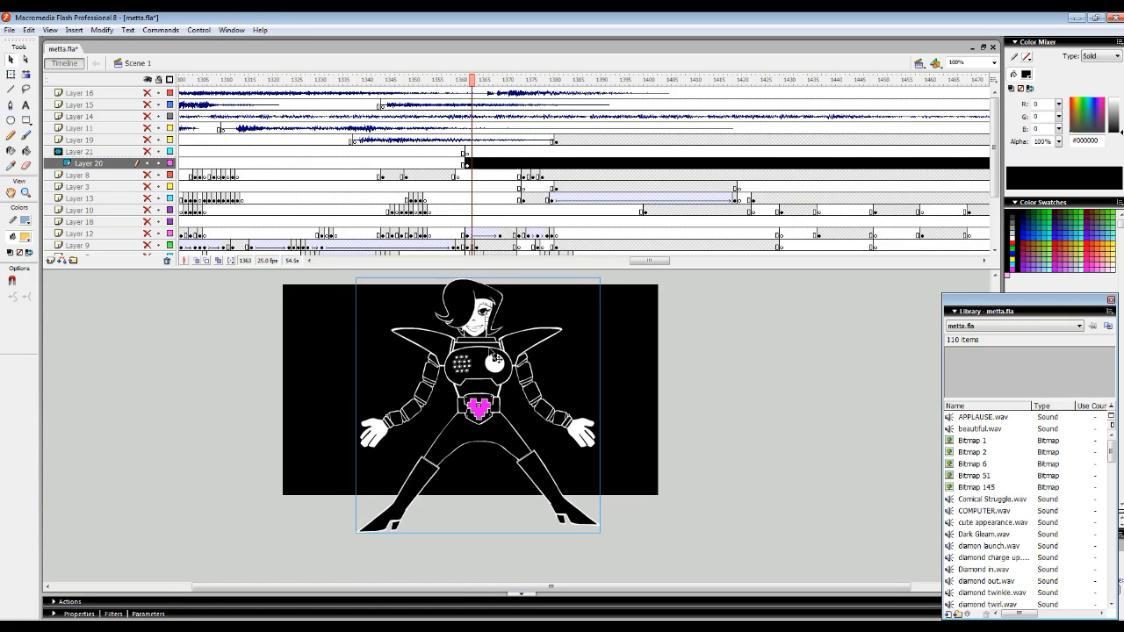
key(ctrl+b)
key(ctrl+b)
key(ctrl+b)
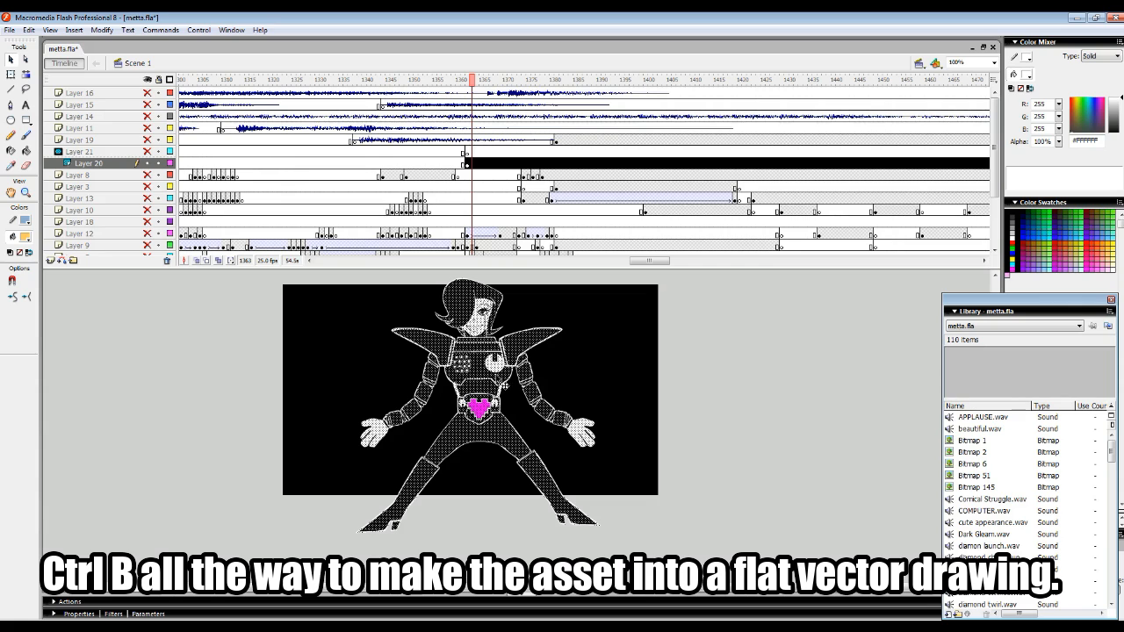
click(563, 364)
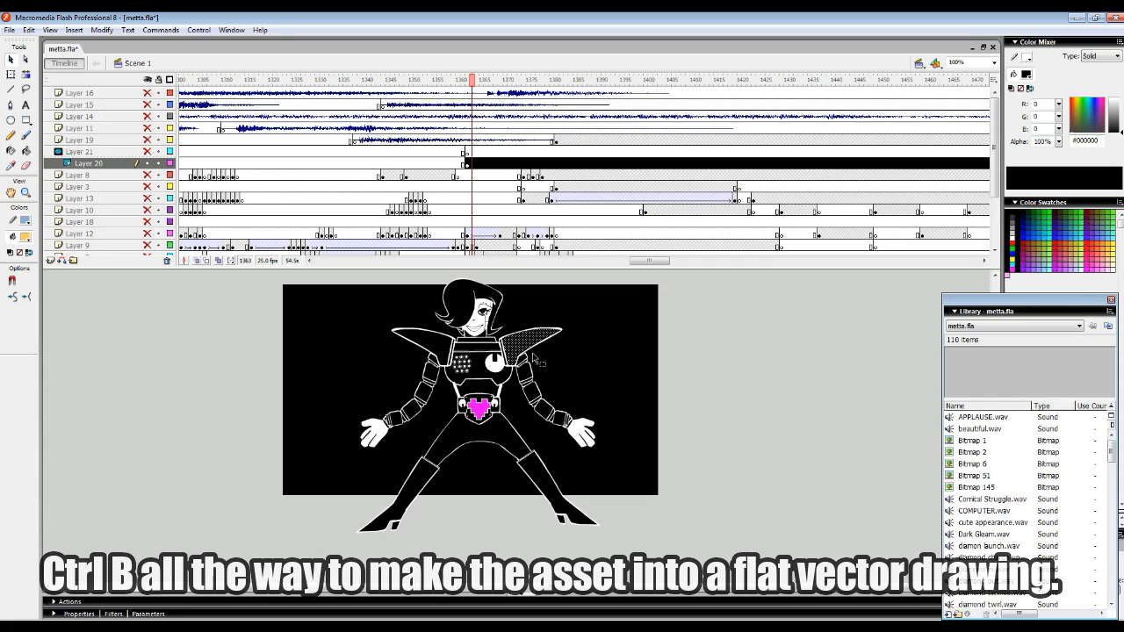
key(Escape)
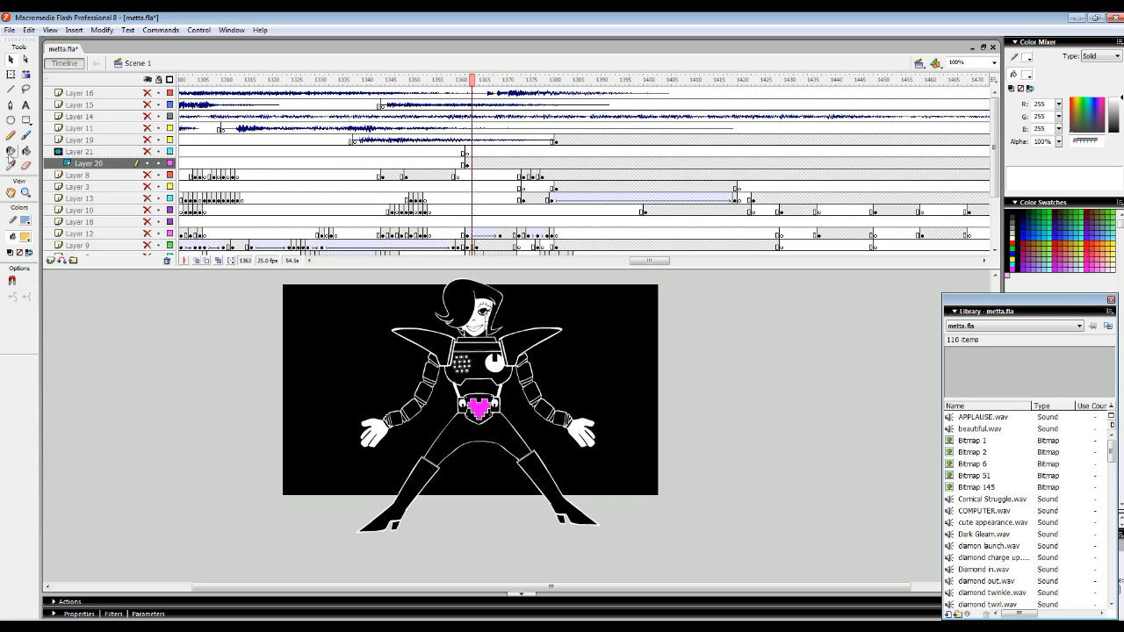
Outline the robot's hair, shoulders and arms with a red #FF0000 stroke using the Ink Bottle tool.
click(25, 220)
click(19, 298)
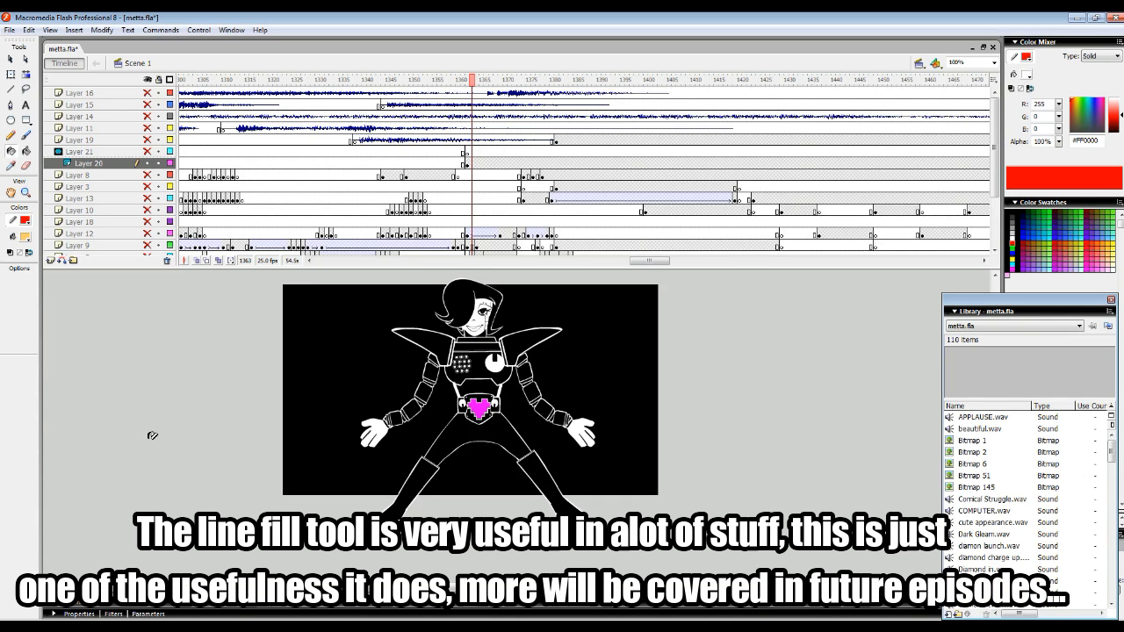
click(287, 613)
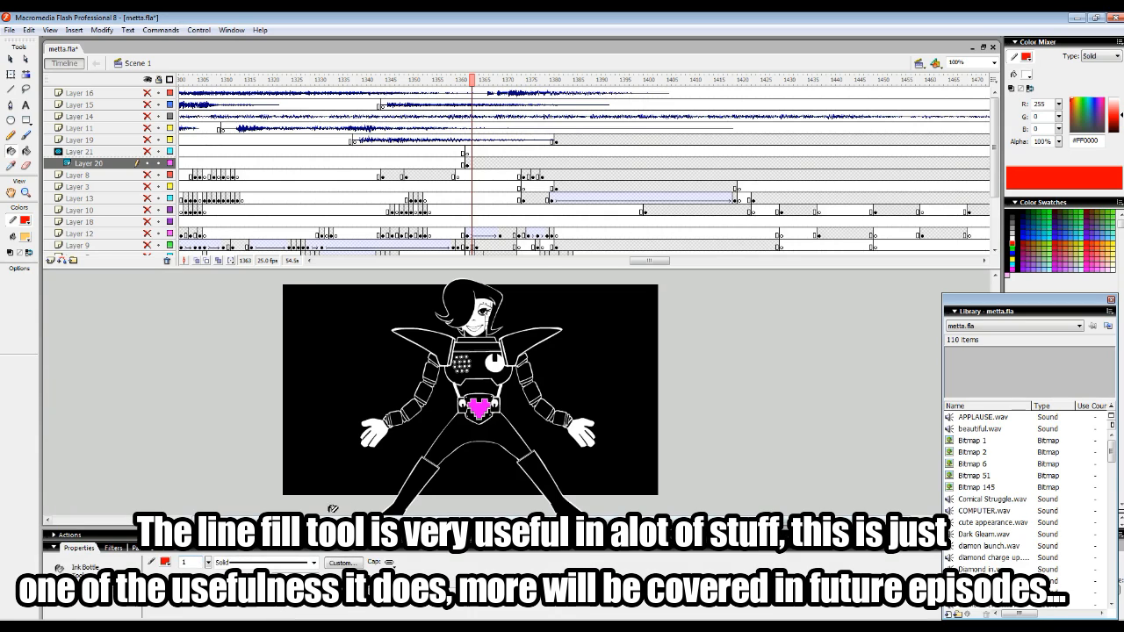
click(319, 550)
click(507, 297)
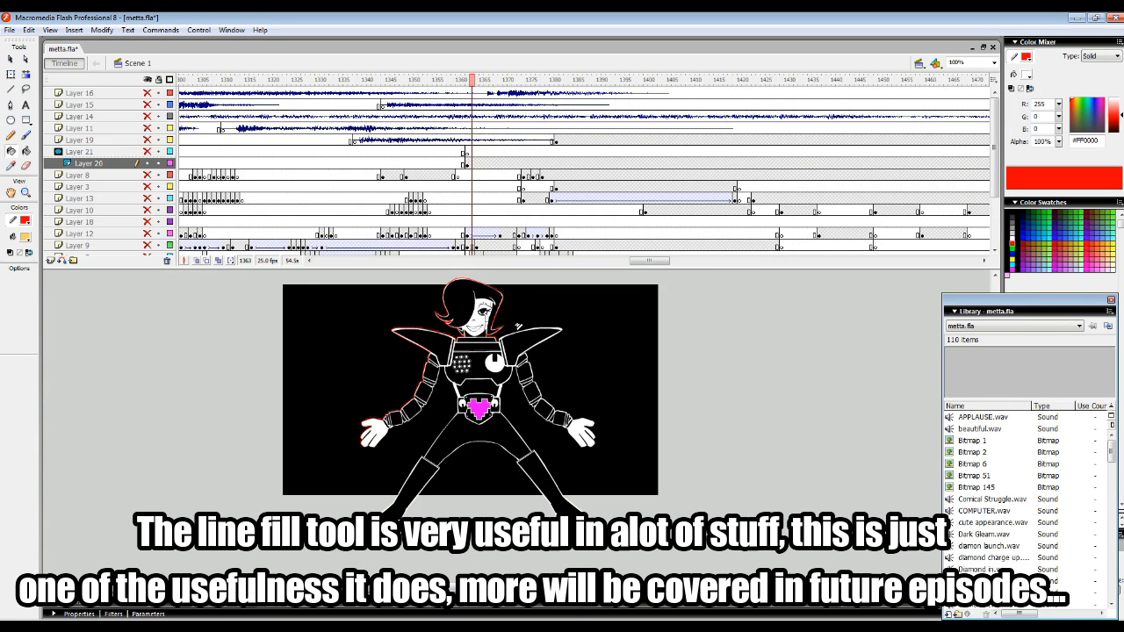
click(522, 327)
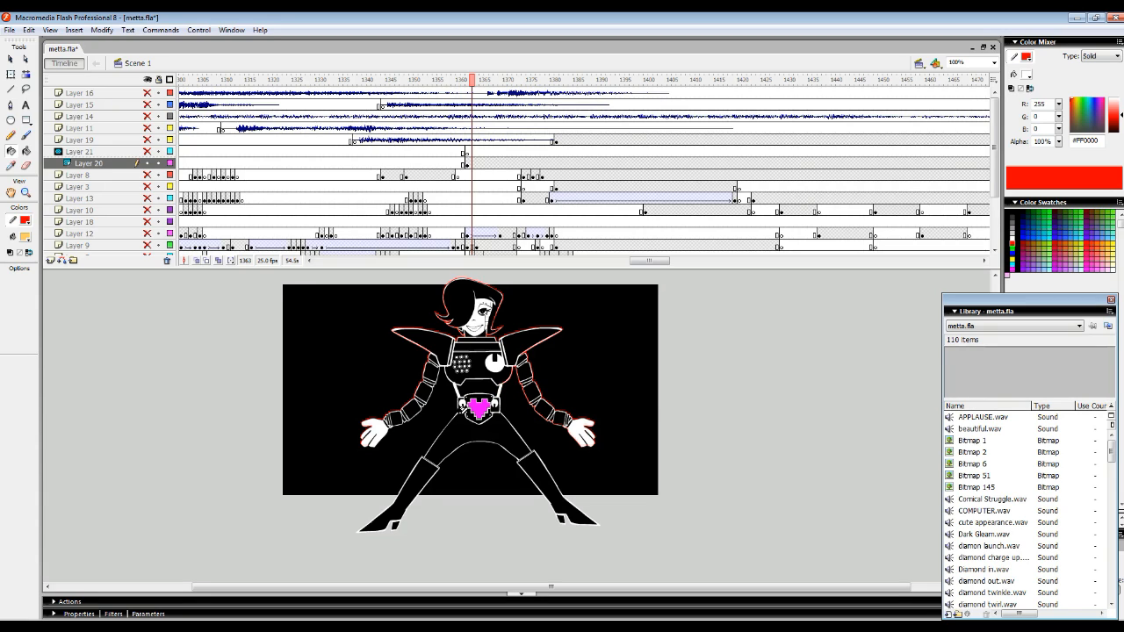
Zoom in to 400% on the robot's waist and examine the properties of the two white struts above the heart panel.
click(505, 399)
click(505, 400)
click(475, 399)
key(z)
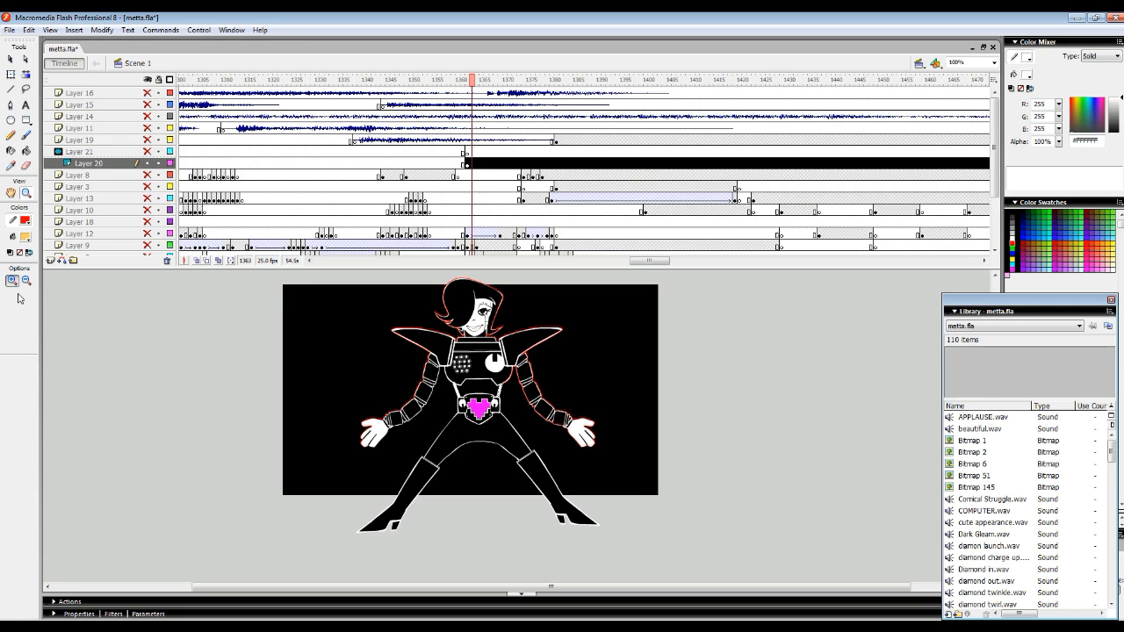
click(498, 401)
click(505, 403)
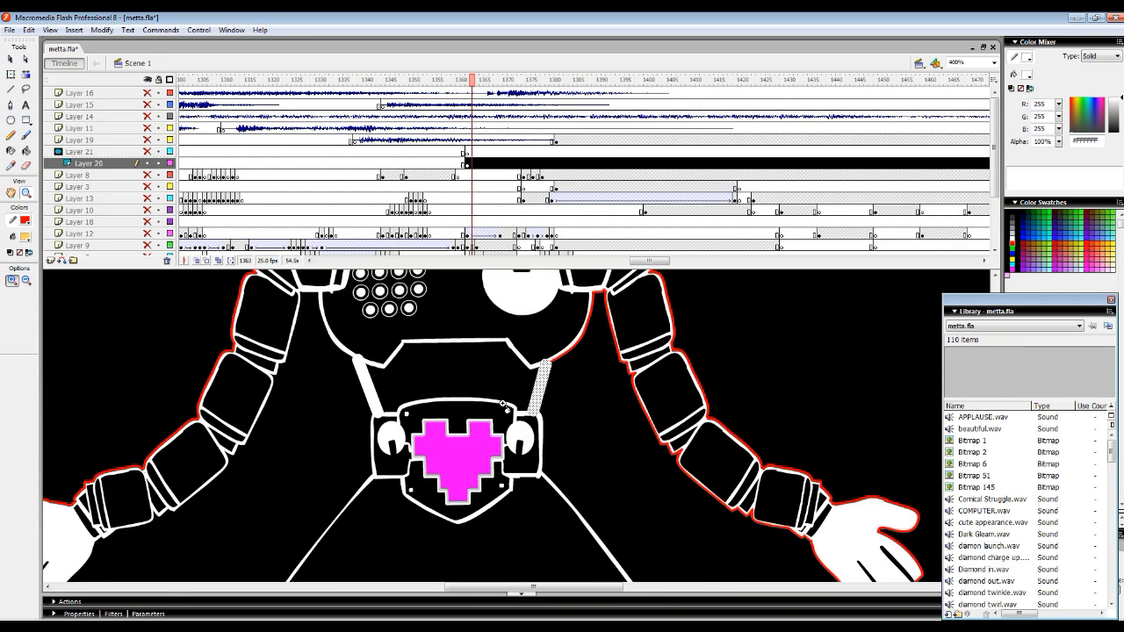
click(367, 383)
click(383, 614)
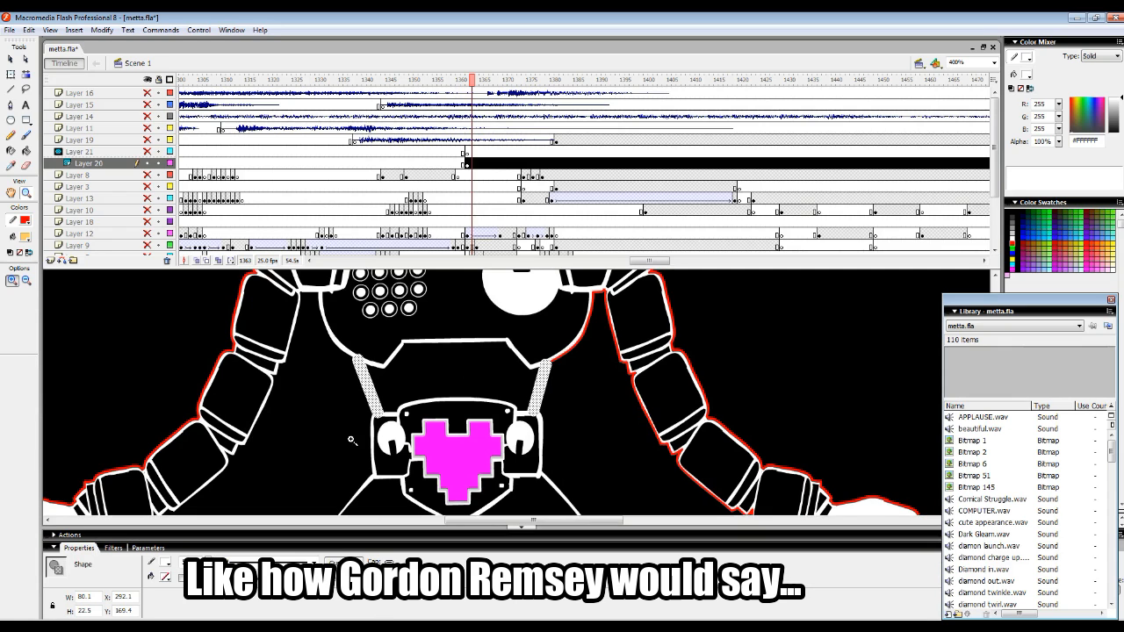
Try bending one waist strut outward as a line, and undo the bend.
click(11, 59)
click(337, 401)
drag(368, 391, 374, 405)
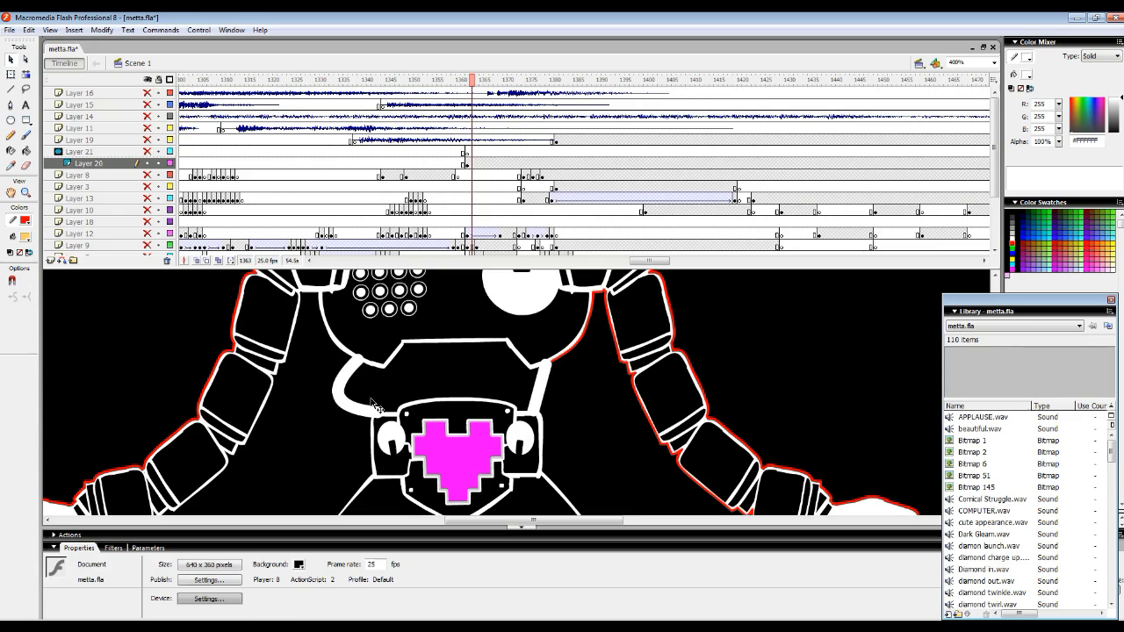
key(ctrl+z)
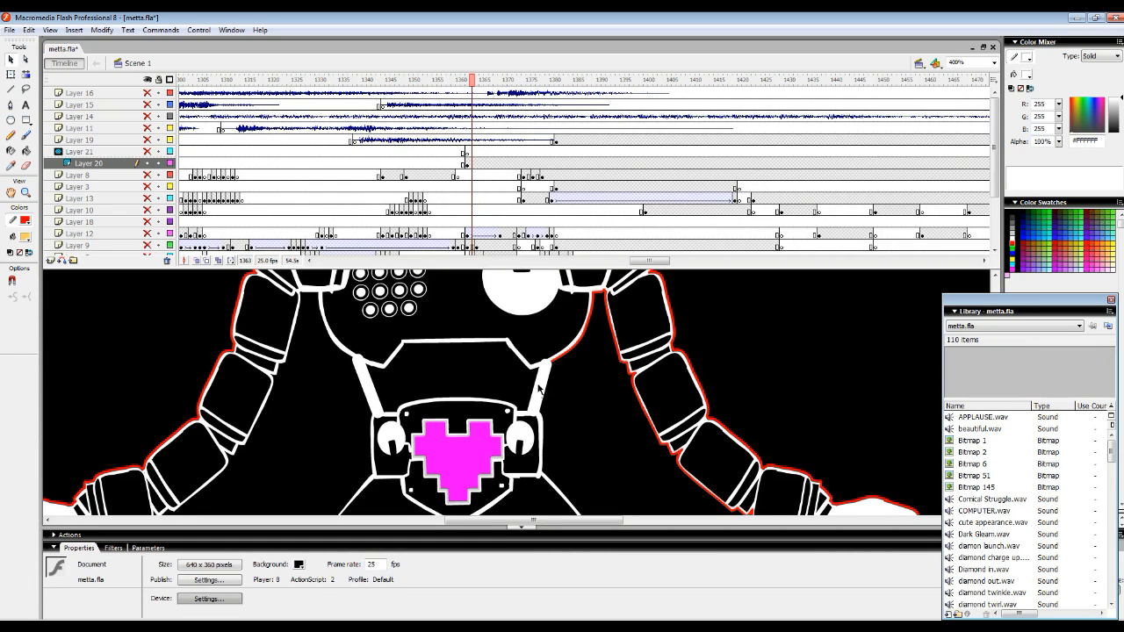
Select both white waist struts and convert their lines to fills.
click(542, 387)
shift+click(372, 391)
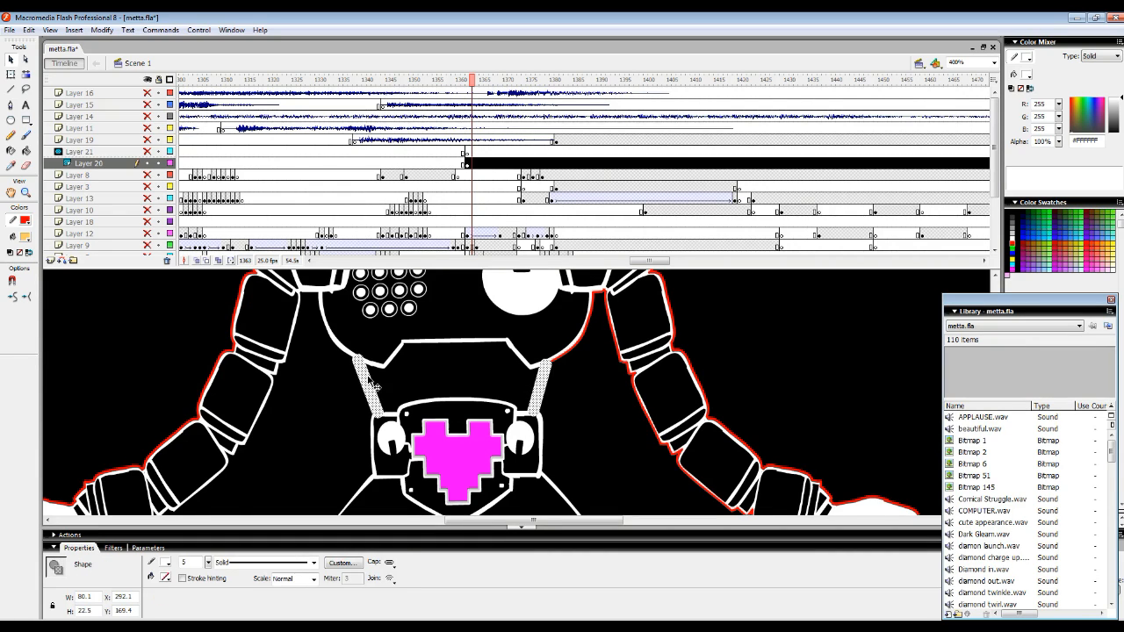
click(102, 30)
mouse_move(92, 117)
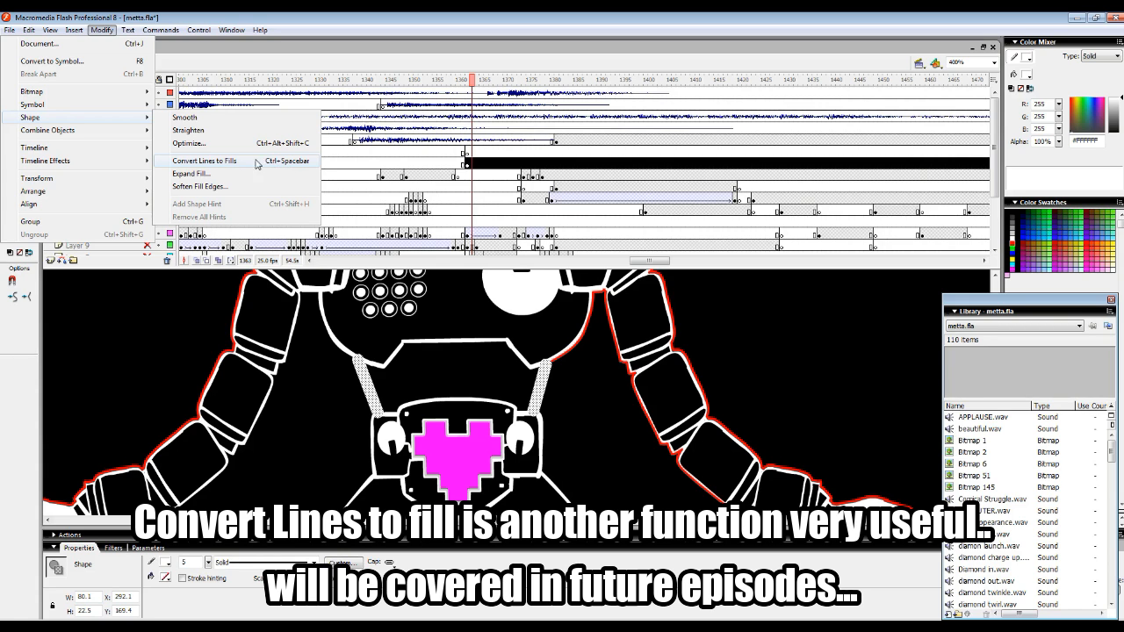
click(227, 165)
Try pulling out the edge of a converted waist strut, and undo the change.
click(328, 422)
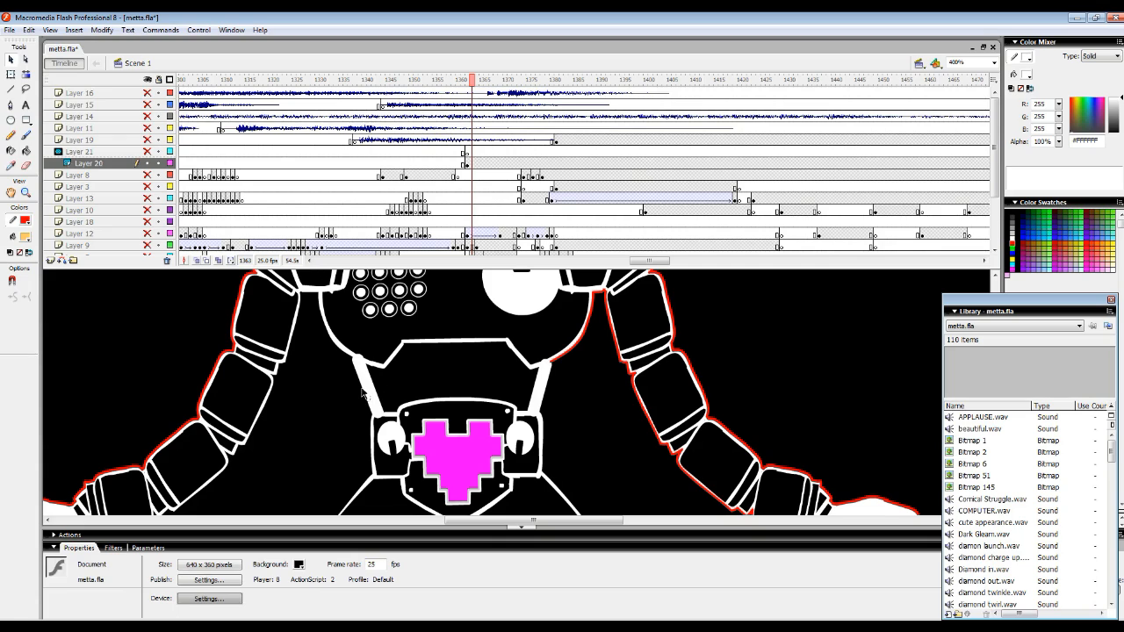
drag(362, 392, 346, 406)
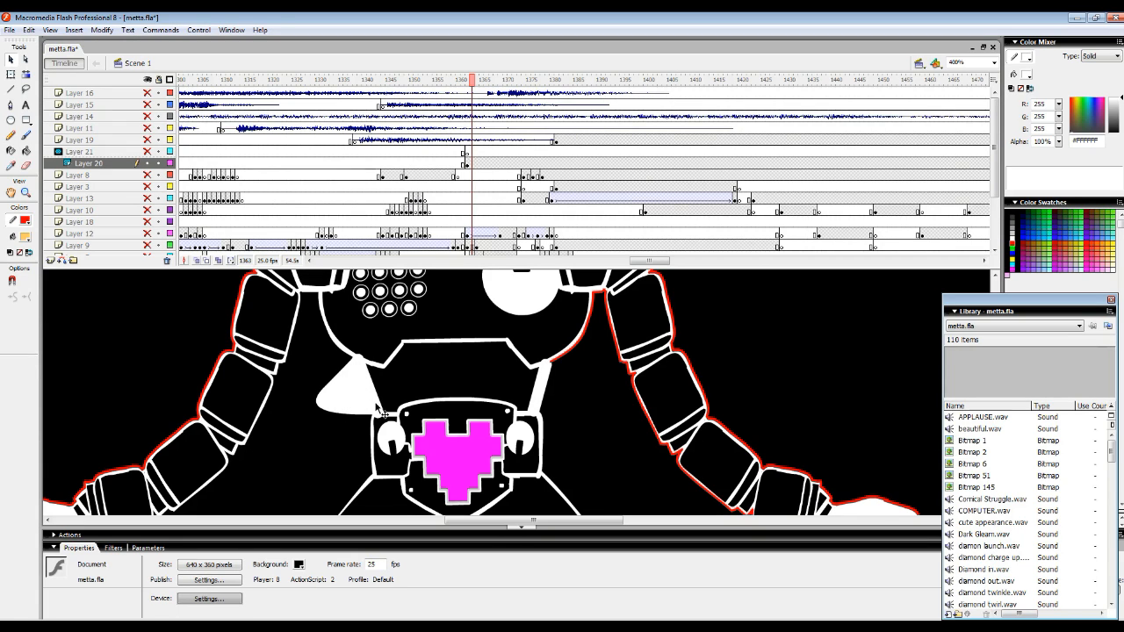
key(ctrl+z)
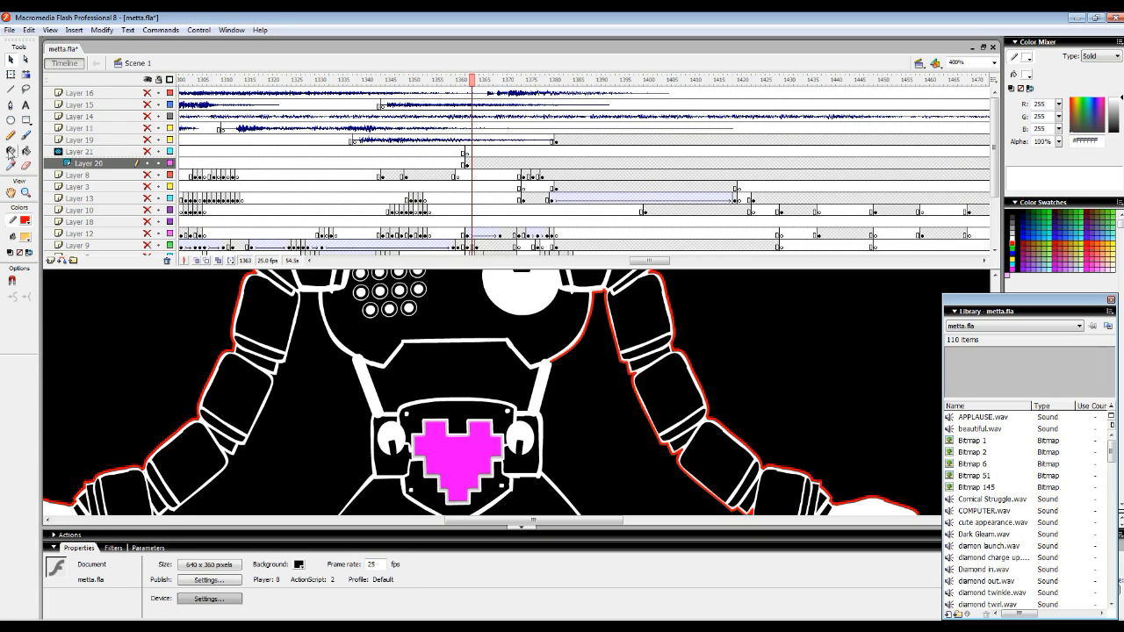
Outline one side's waist strut, hip and outer leg plus the inner leg arch in red with the Ink Bottle tool.
click(10, 151)
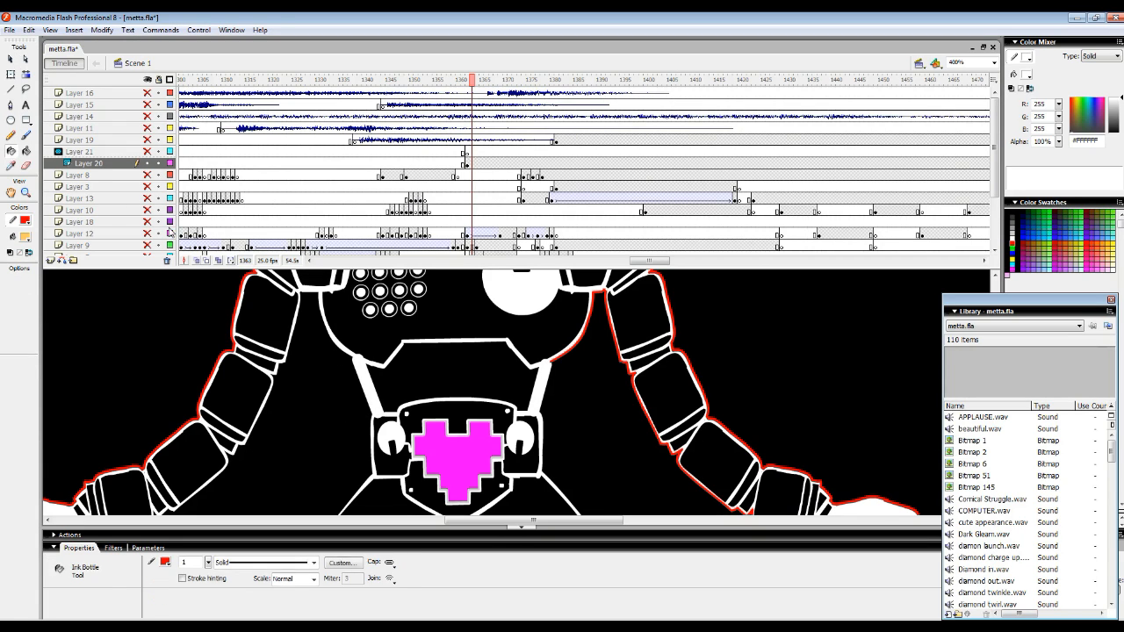
click(553, 367)
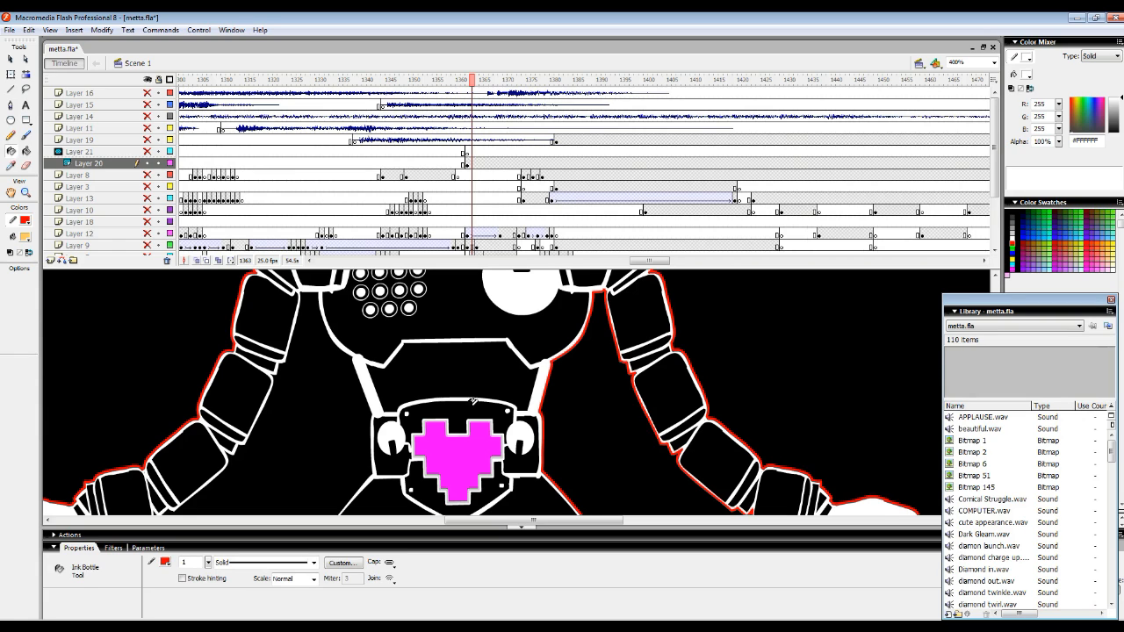
key(space)
drag(533, 437, 469, 281)
drag(519, 501, 474, 368)
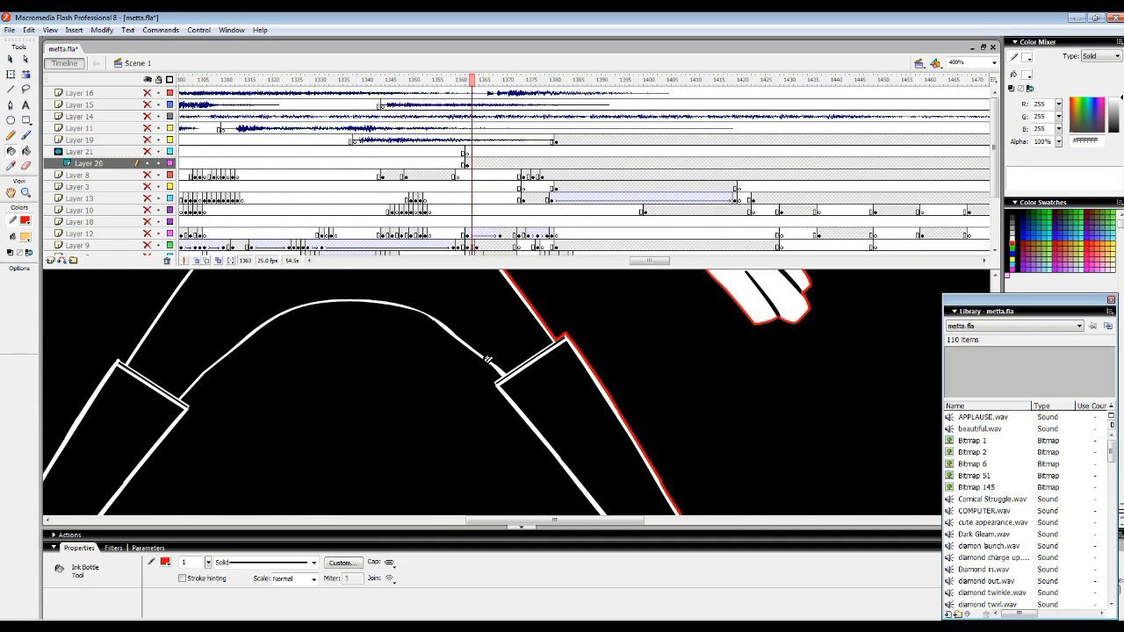
click(489, 360)
Continue the red outline along the opposite outer leg, waist and side of the torso.
key(space)
mouse_move(141, 474)
mouse_down()
mouse_move(341, 418)
mouse_move(427, 296)
mouse_up()
click(282, 374)
key(space)
drag(342, 294, 327, 491)
drag(371, 361, 421, 371)
Select every red outline segment around the robot at 100% zoom and cut the outline from the artwork.
key(z)
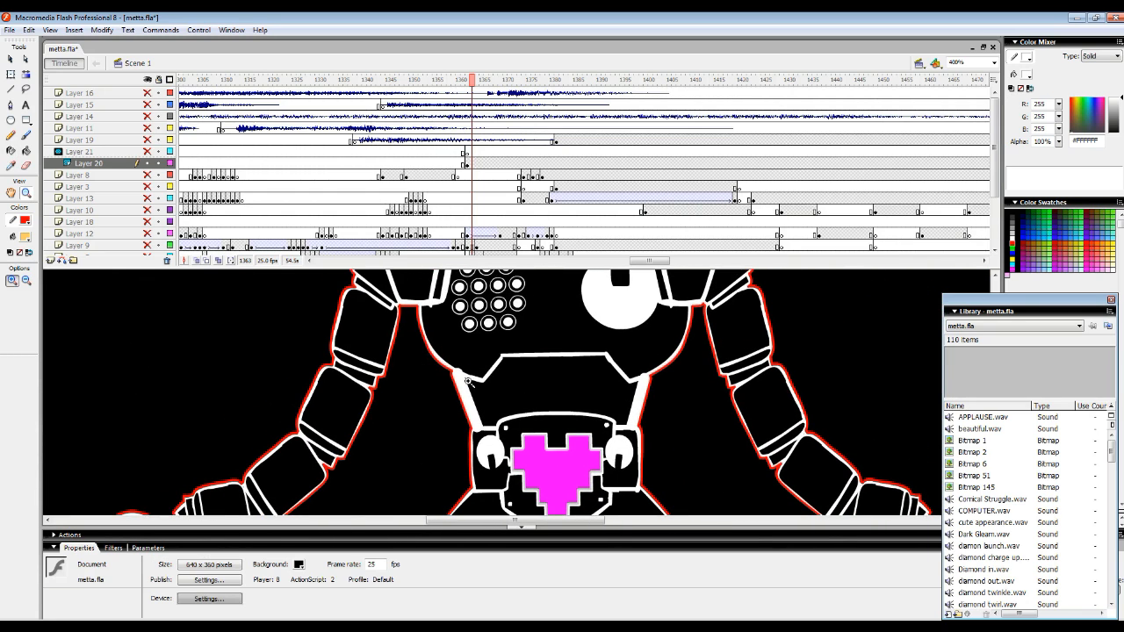
alt+click(484, 392)
alt+click(515, 399)
key(v)
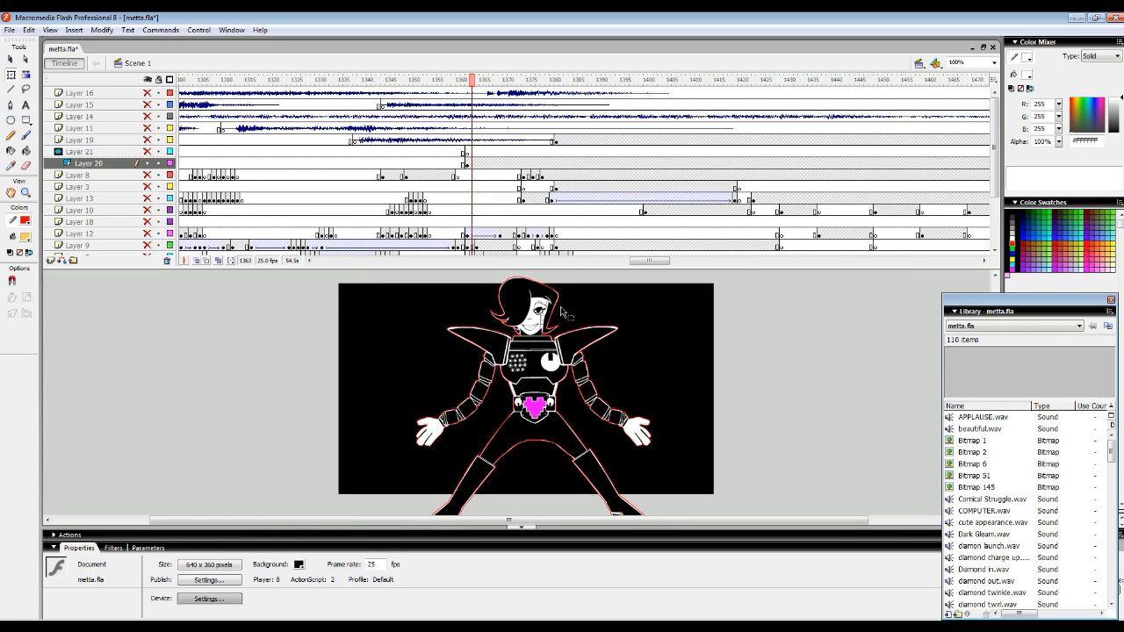
click(557, 311)
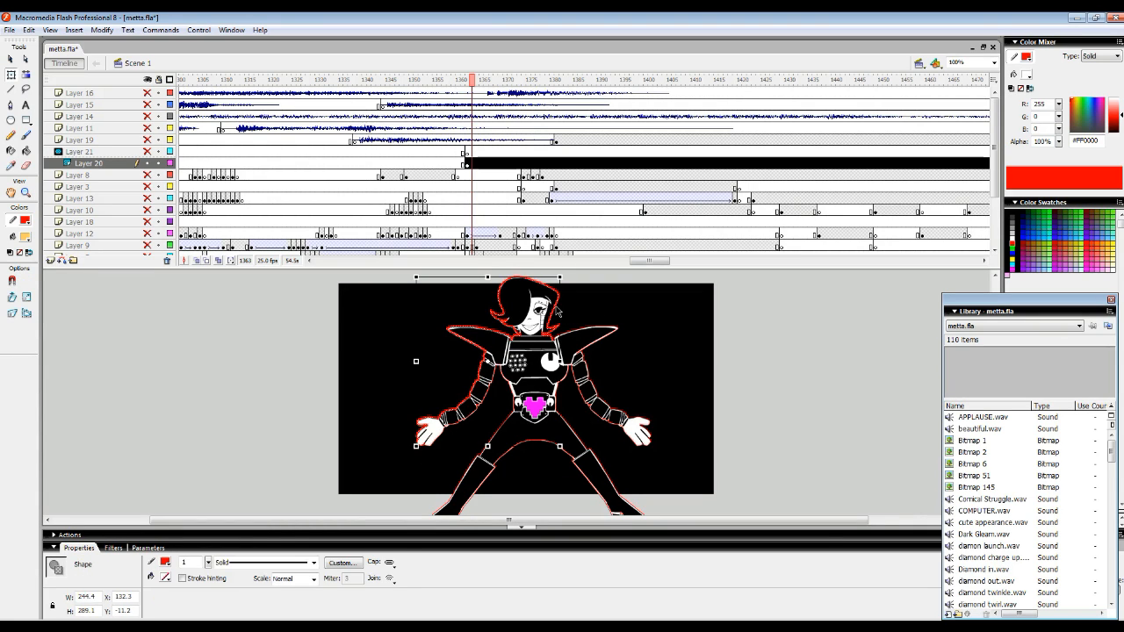
key(space)
drag(589, 344, 560, 299)
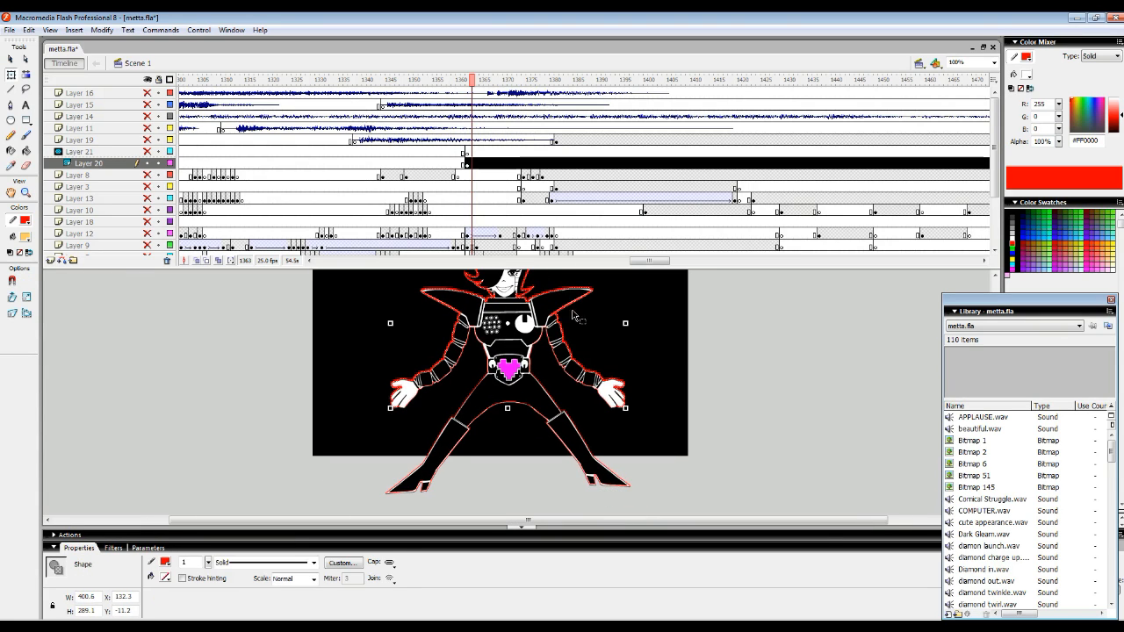
shift+click(549, 397)
shift+click(537, 409)
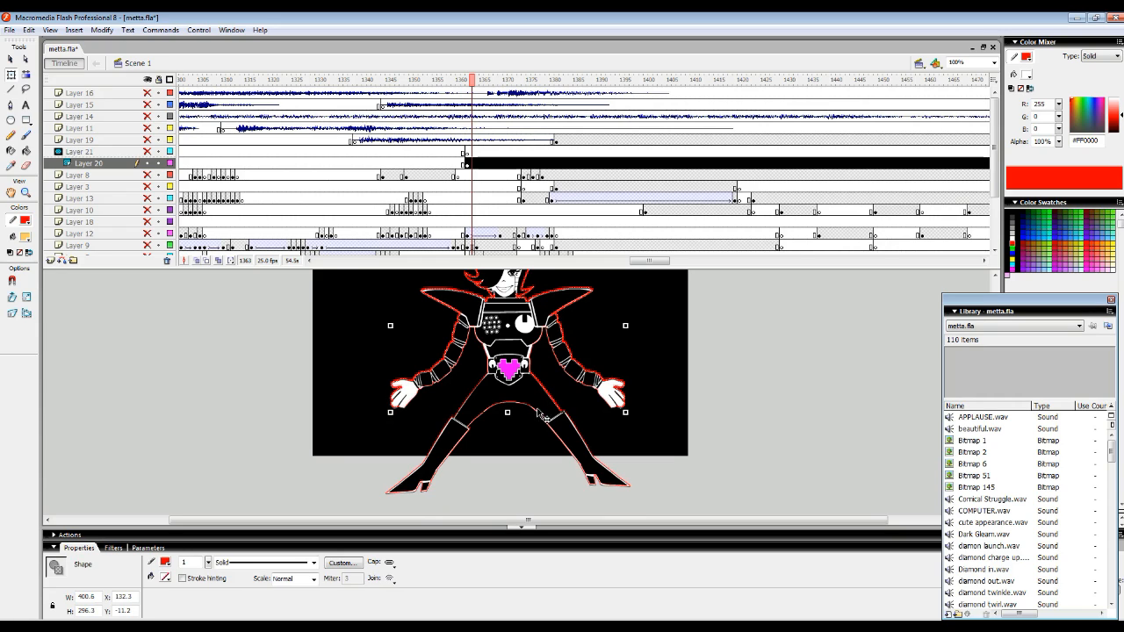
shift+click(521, 408)
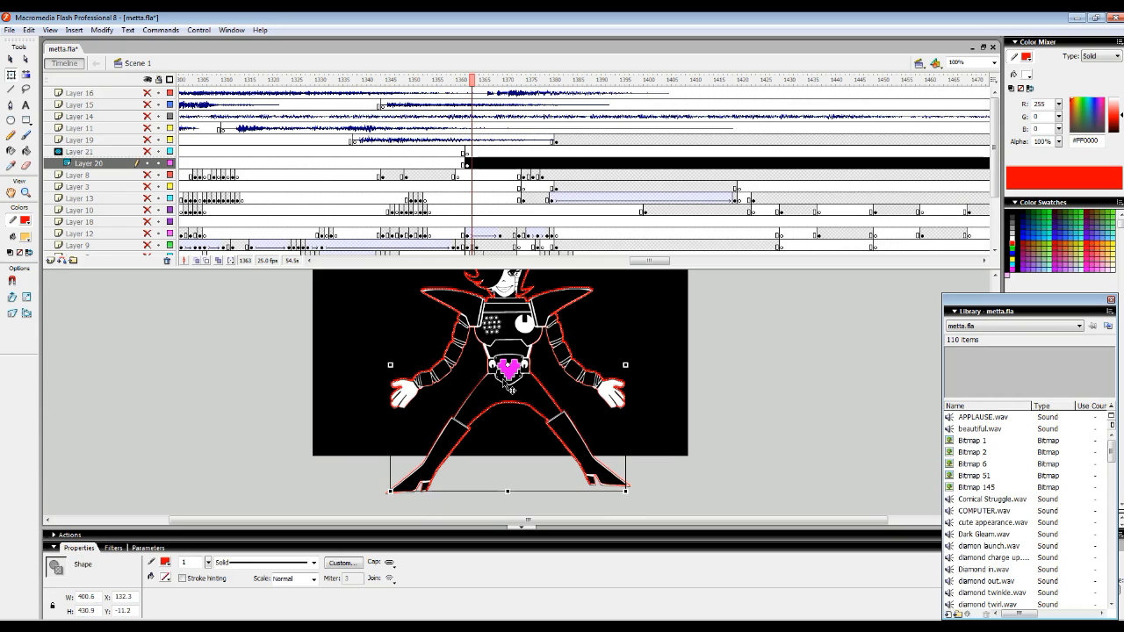
shift+click(491, 387)
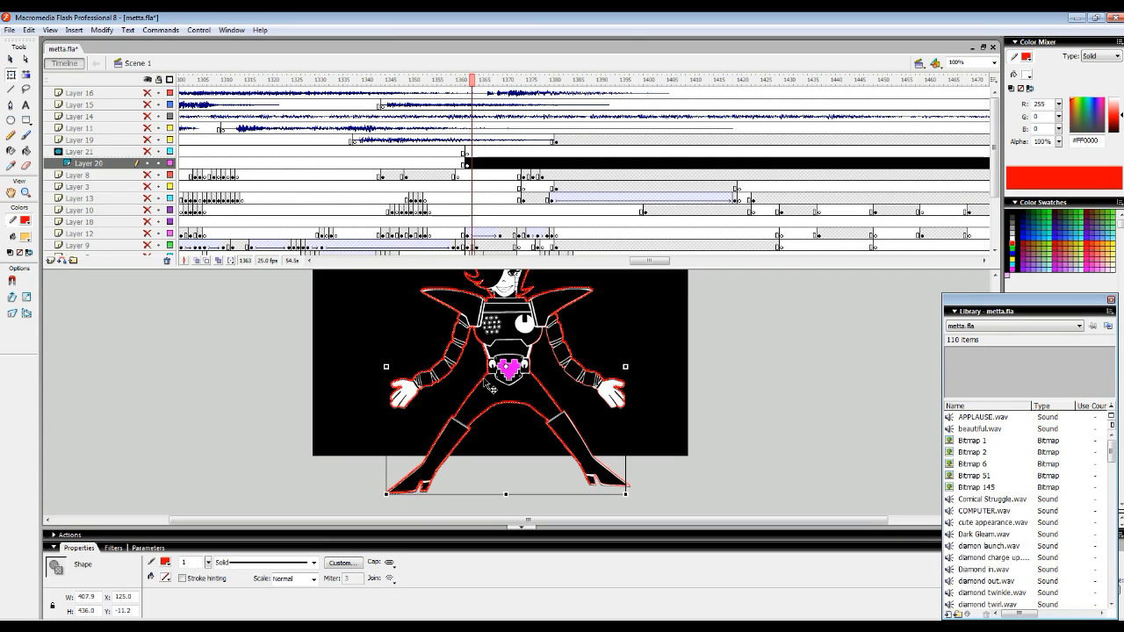
shift+click(534, 355)
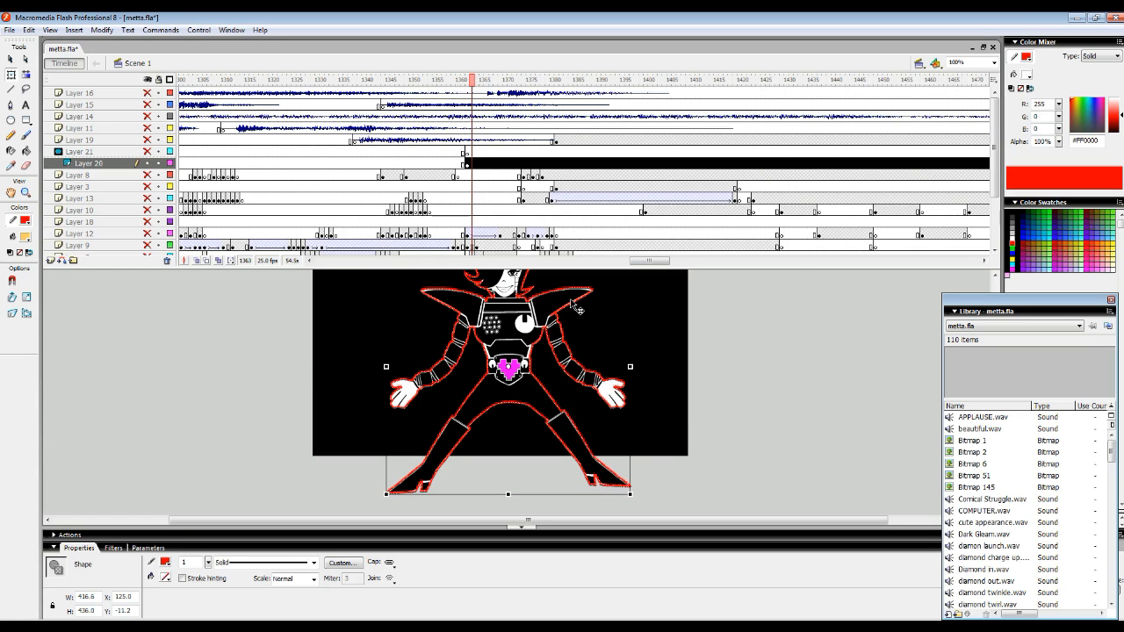
key(Delete)
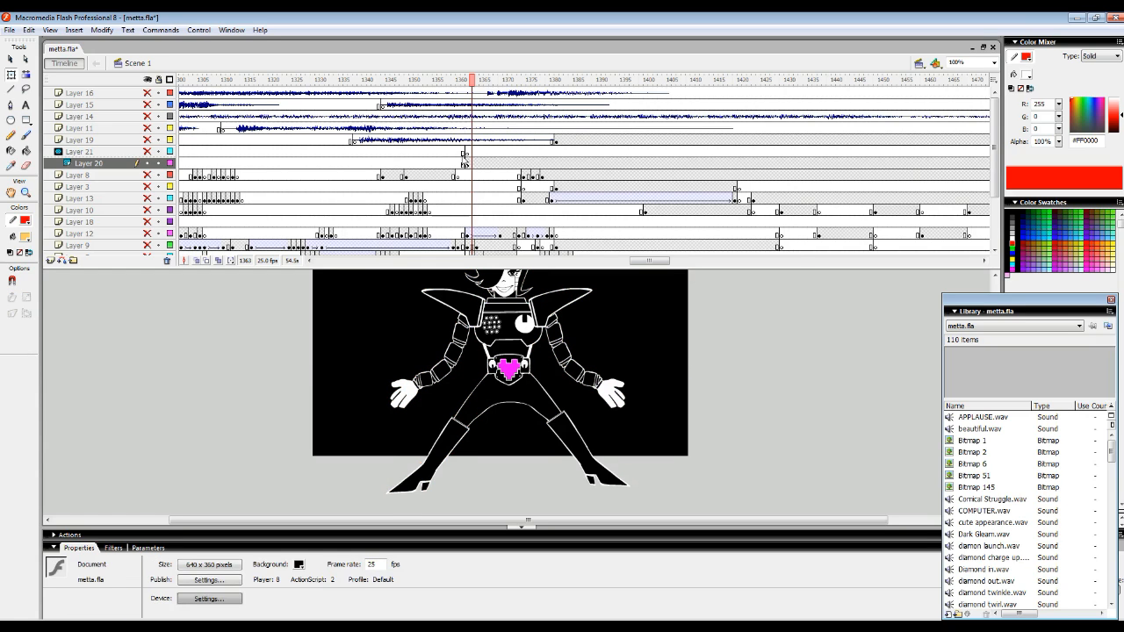
Remove the remaining robot artwork from Layer 20's keyframe and paste the red outline in place.
click(468, 157)
key(ctrl+x)
right_click(530, 296)
click(567, 341)
click(583, 337)
drag(562, 313, 556, 340)
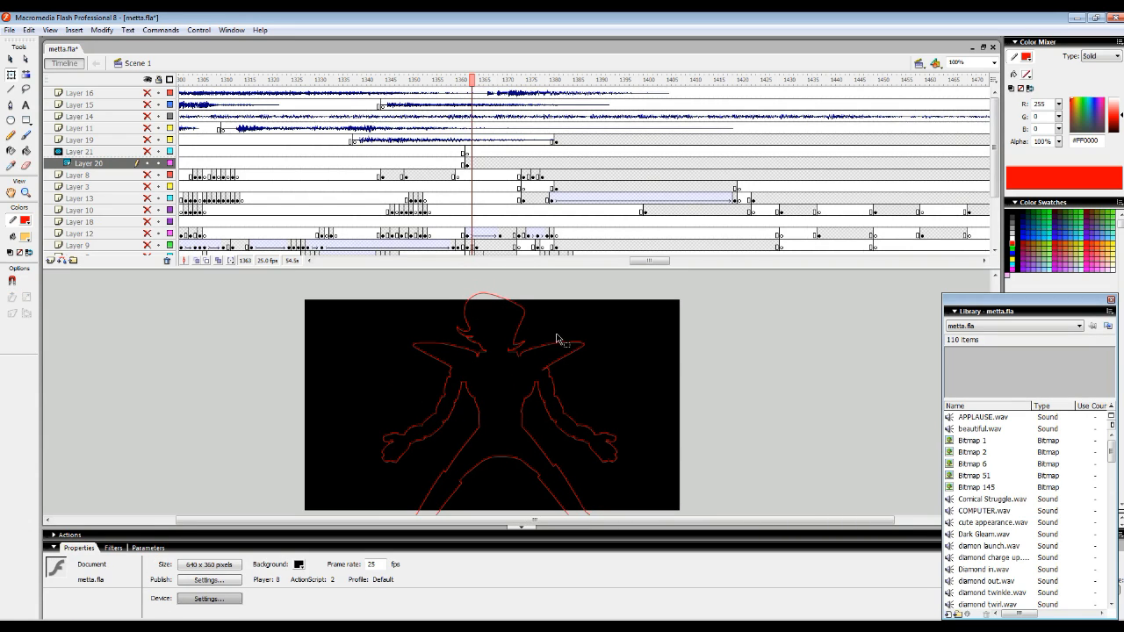
click(522, 549)
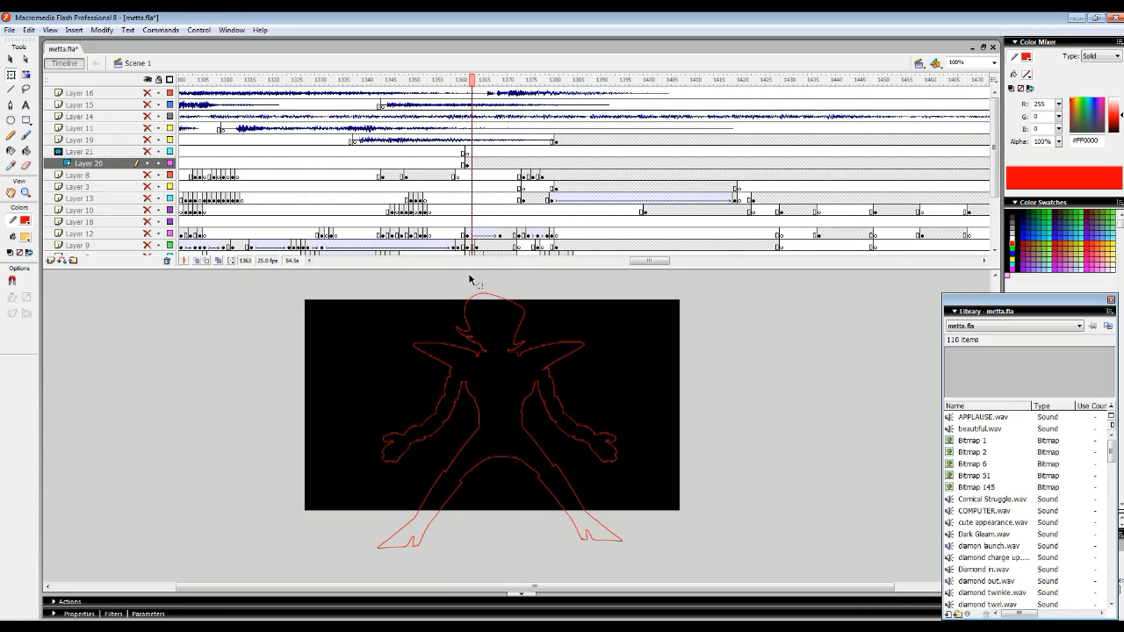
Show all layers and move the red outline to the side of the robot.
click(146, 79)
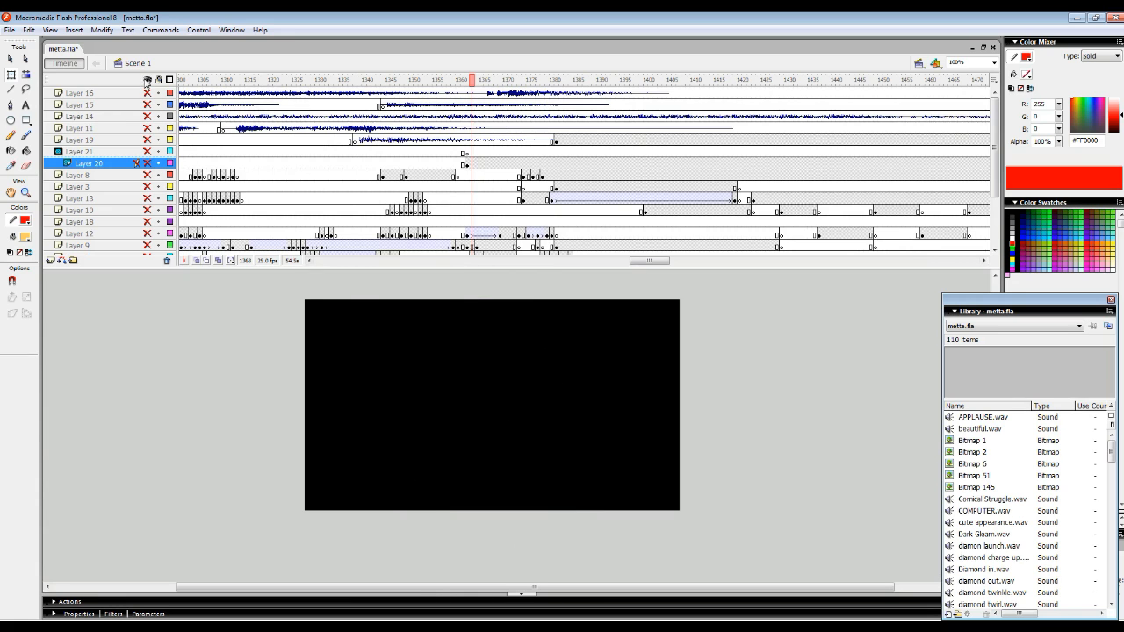
click(146, 80)
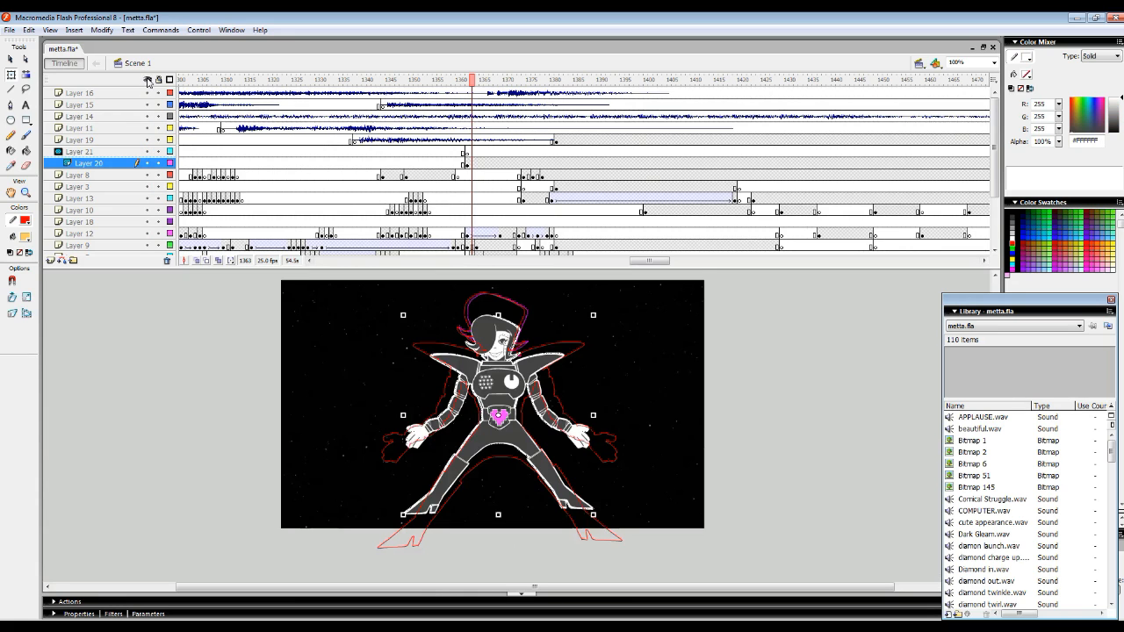
drag(532, 322, 718, 322)
Examine the white outline copies and silhouettes on Layer 9 and the layers below it between frames 1369 and 1373.
drag(471, 92, 500, 89)
click(534, 323)
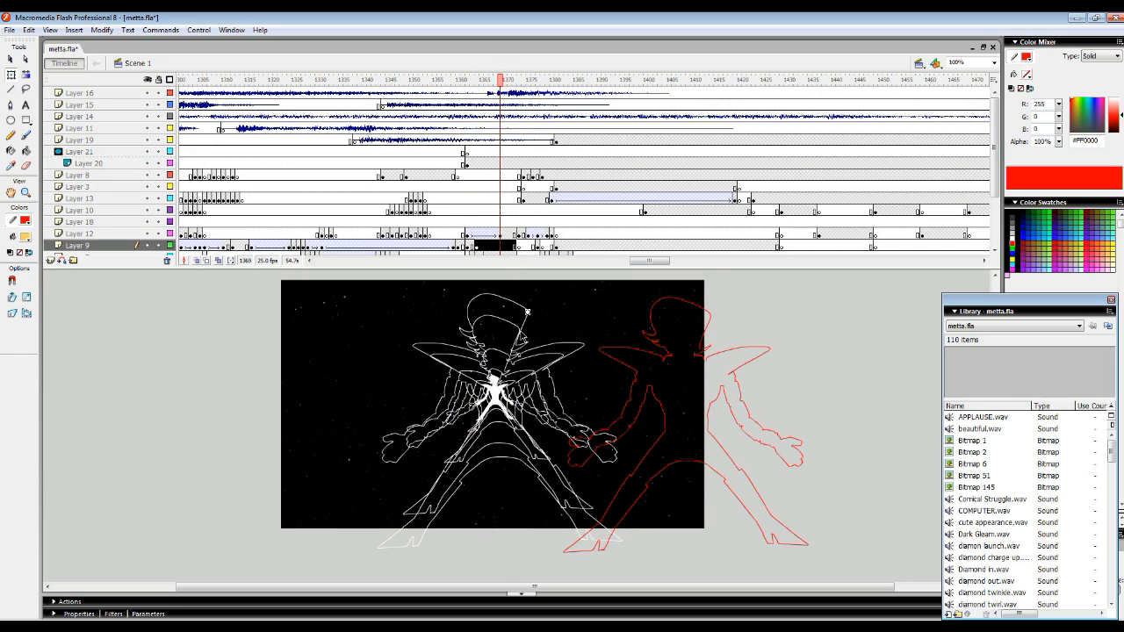
click(500, 247)
scroll(505, 204, down, 3)
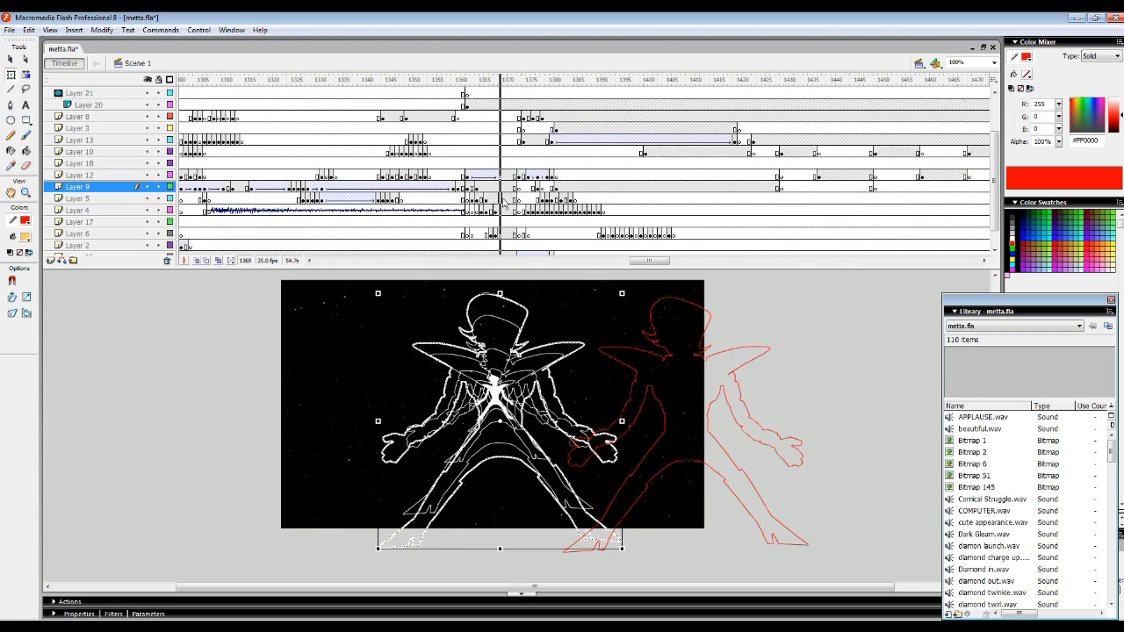
click(504, 199)
click(506, 211)
click(509, 234)
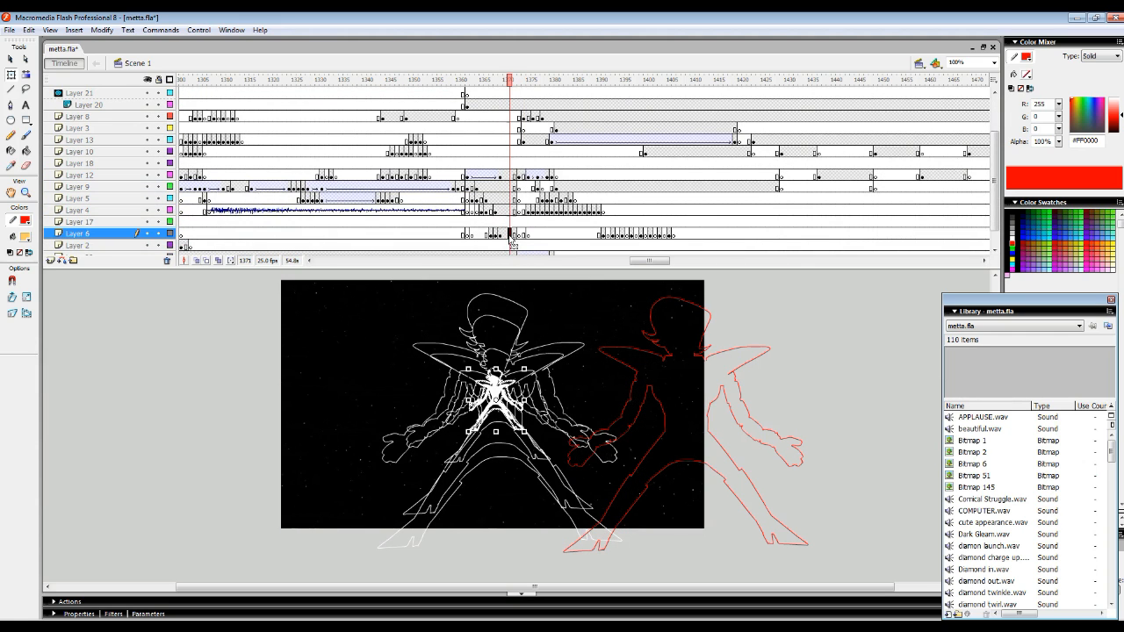
scroll(517, 249, down, 1)
click(518, 237)
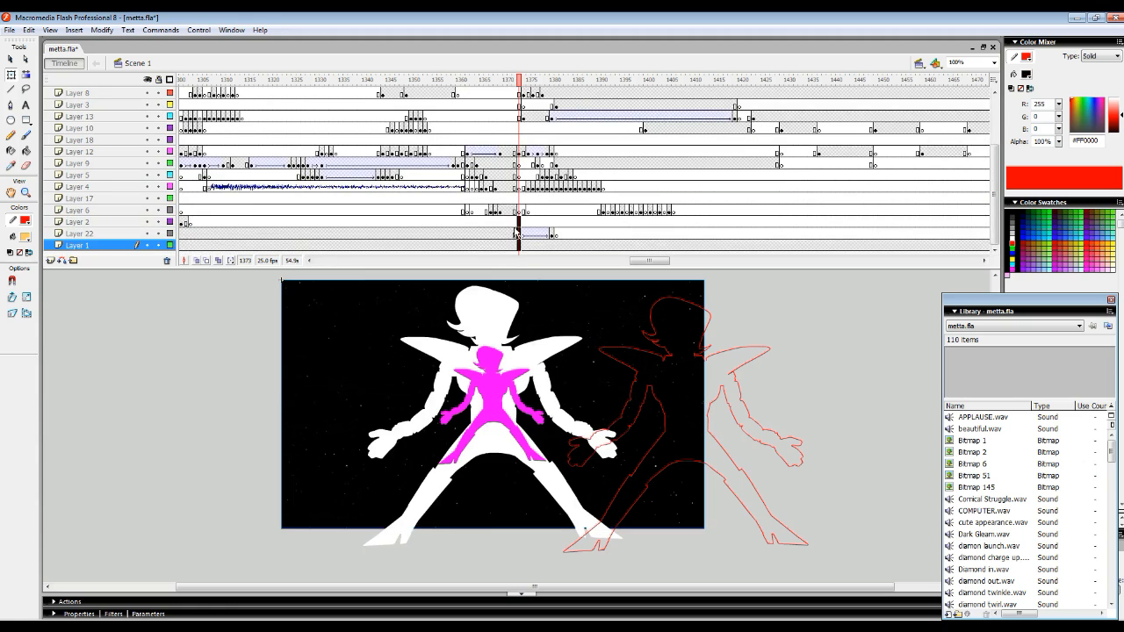
click(489, 79)
click(499, 105)
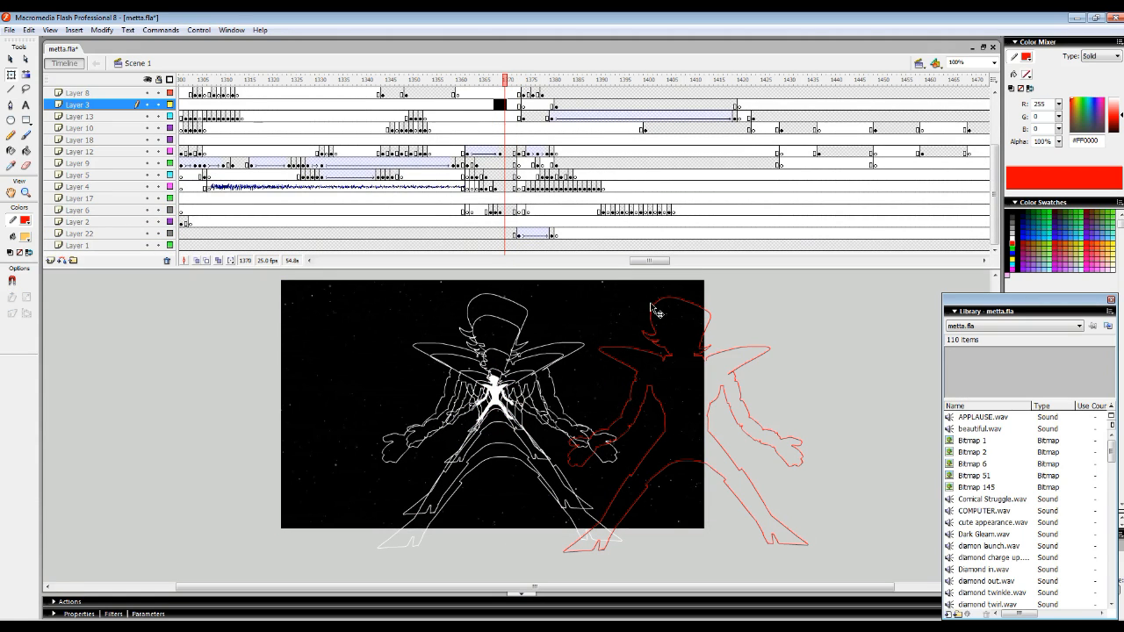
Select the red outline beside the robot and delete it from Layer 20 at frame 1370.
click(660, 309)
click(506, 95)
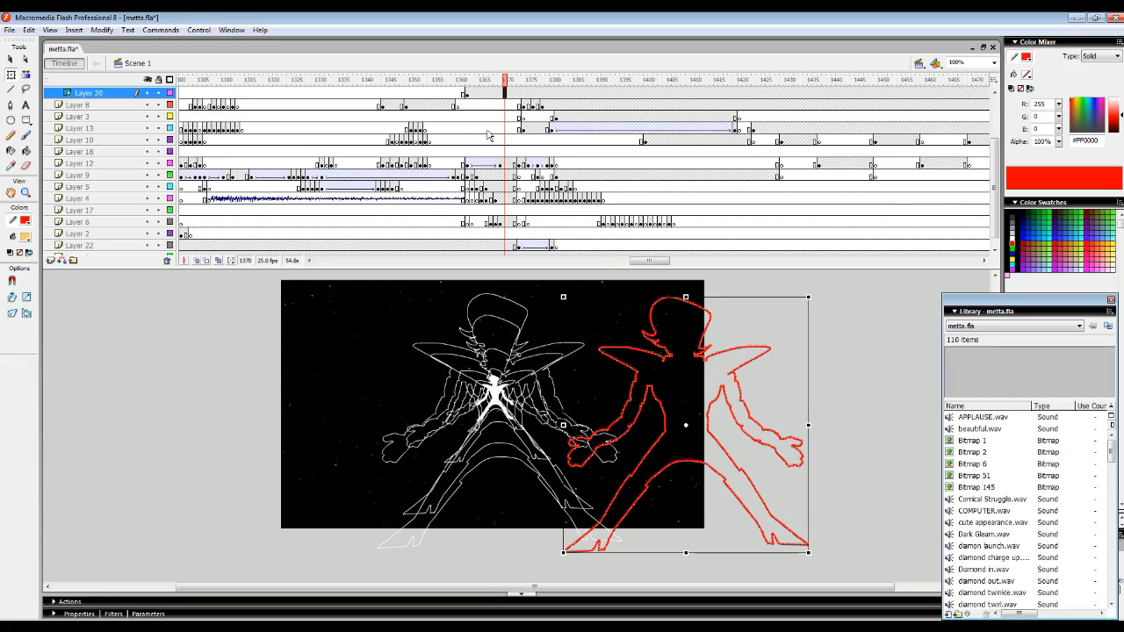
key(Delete)
Hide Layer 8 to remove the spotlight covering the cross-legged robot pose around frame 1433.
drag(499, 97, 799, 88)
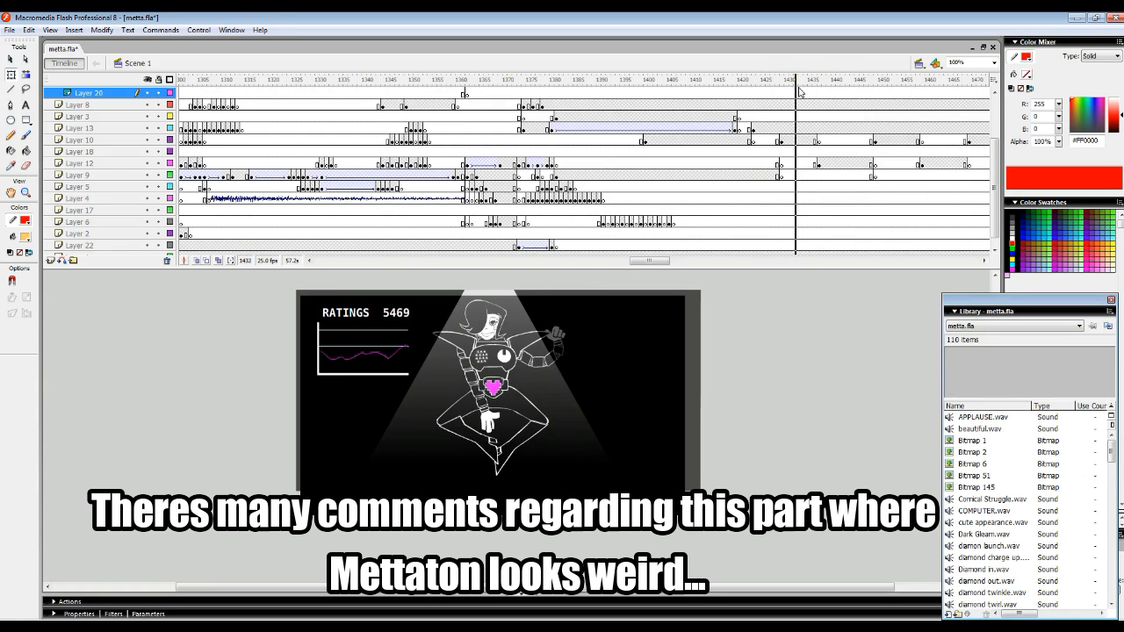
click(501, 351)
double_click(501, 352)
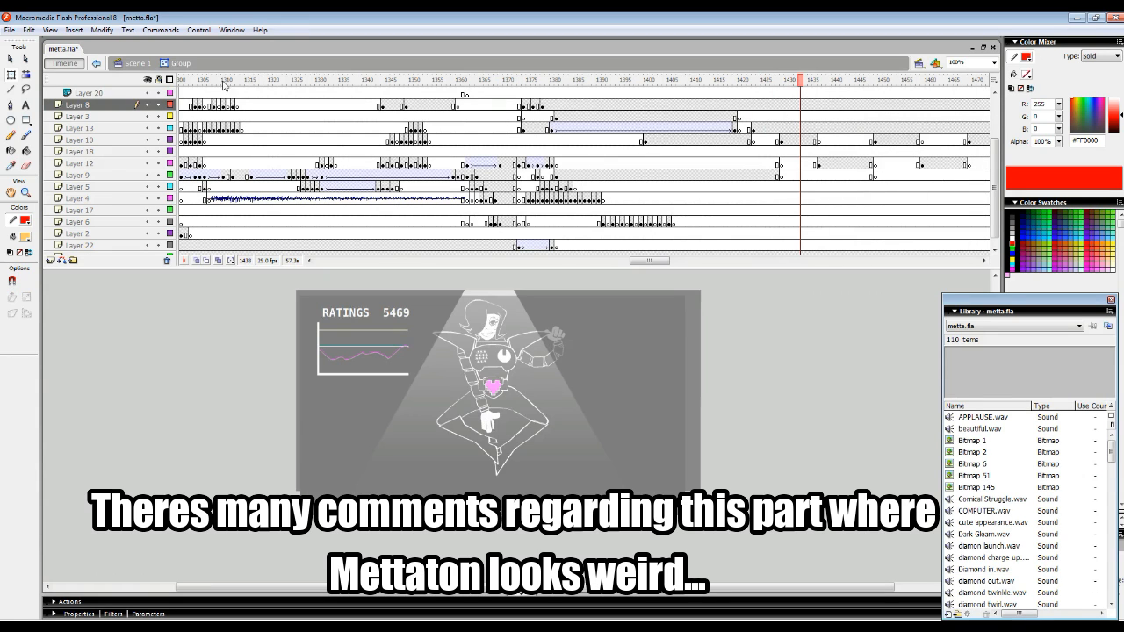
double_click(316, 335)
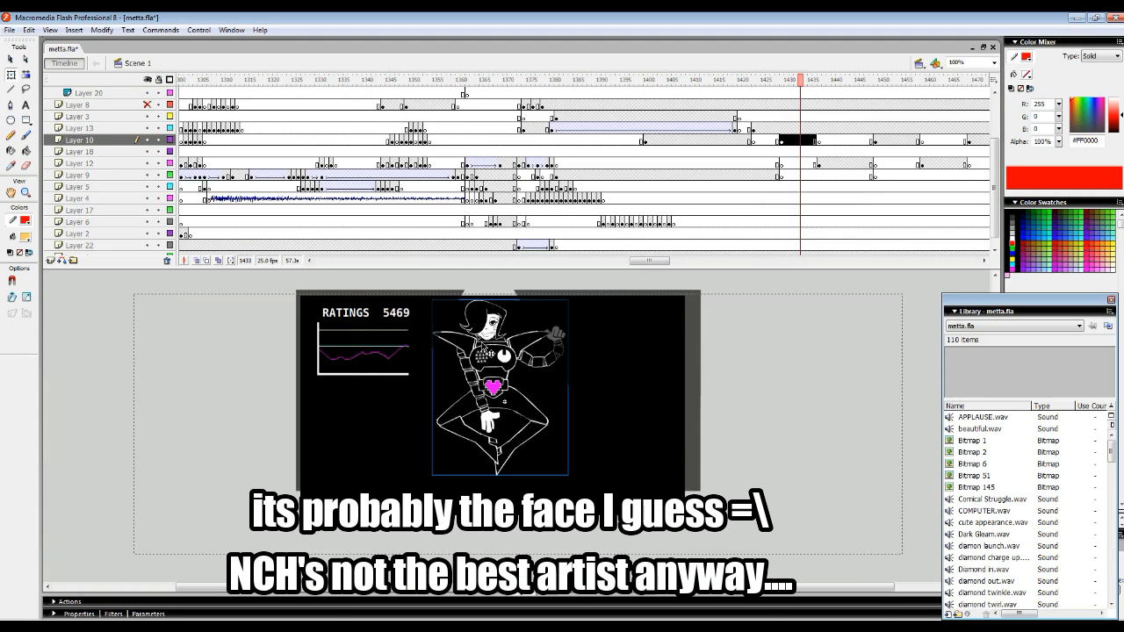
Open the cross-legged robot pose symbol on Layer 10, preview its tweened body parts, and return to Scene 1.
double_click(491, 386)
click(194, 83)
key(Return)
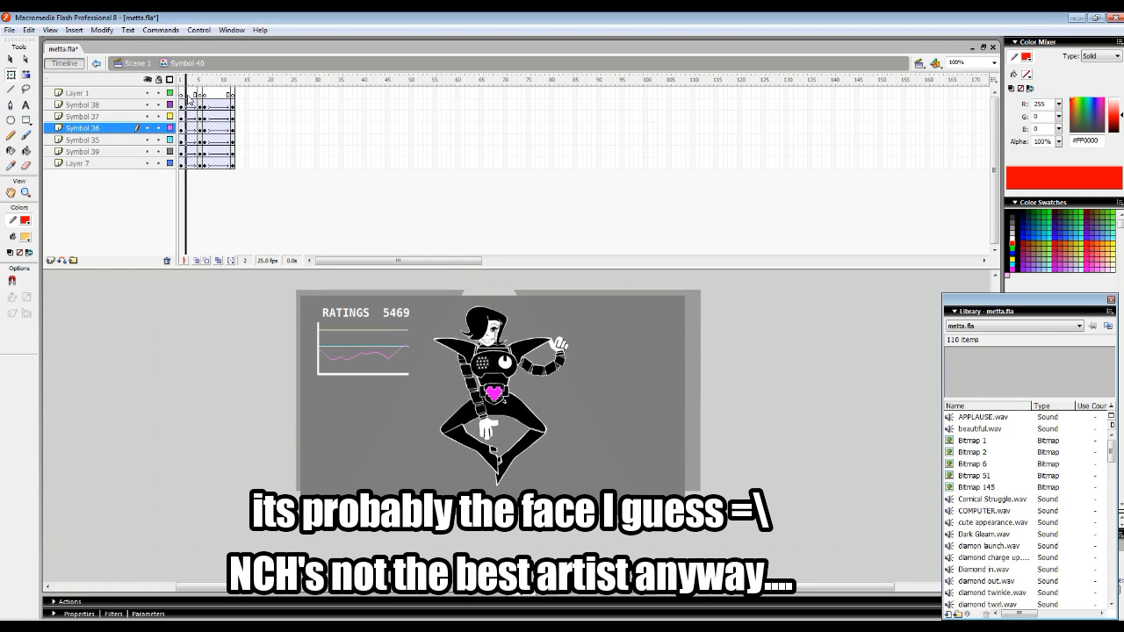
click(133, 65)
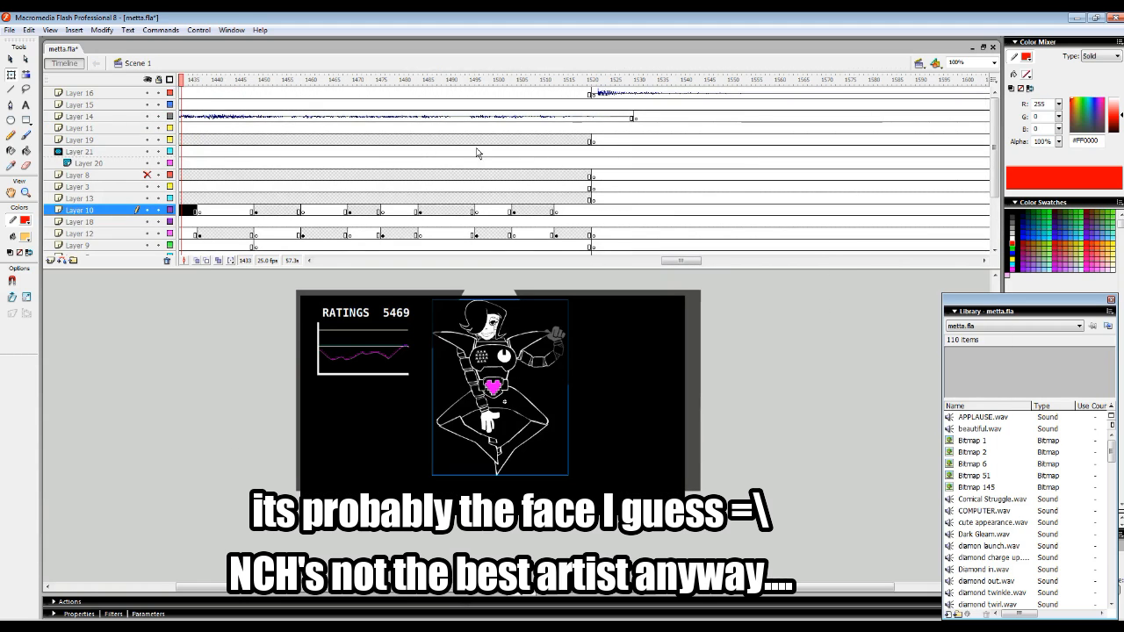
Play the pose changes past frame 1433, preview the nested animation of the Layer 12 pose, and return to Scene 1.
drag(183, 93, 396, 117)
key(Return)
click(341, 223)
double_click(486, 375)
drag(184, 83, 381, 110)
click(136, 63)
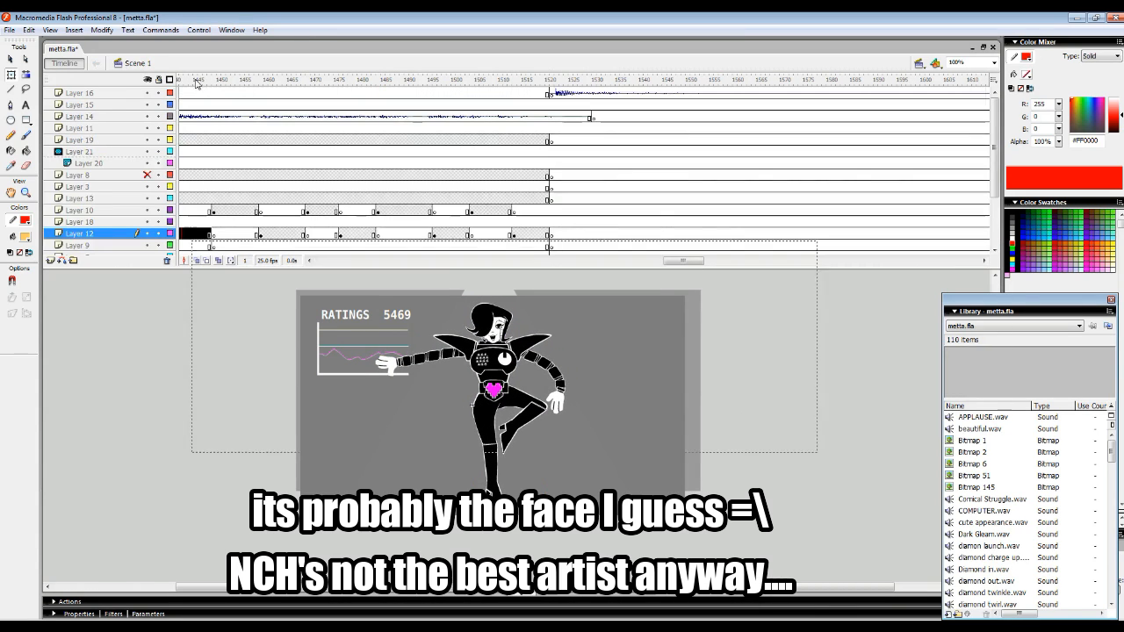
Preview the nested animation of the following Layer 10 robot pose and leave its symbol.
click(232, 211)
double_click(487, 378)
drag(194, 87, 521, 159)
key(ctrl+e)
Examine the robot's motion tween on Layer 19 and the black cover's shape tween on Layer 13 from frame 1617 to 1663.
click(575, 164)
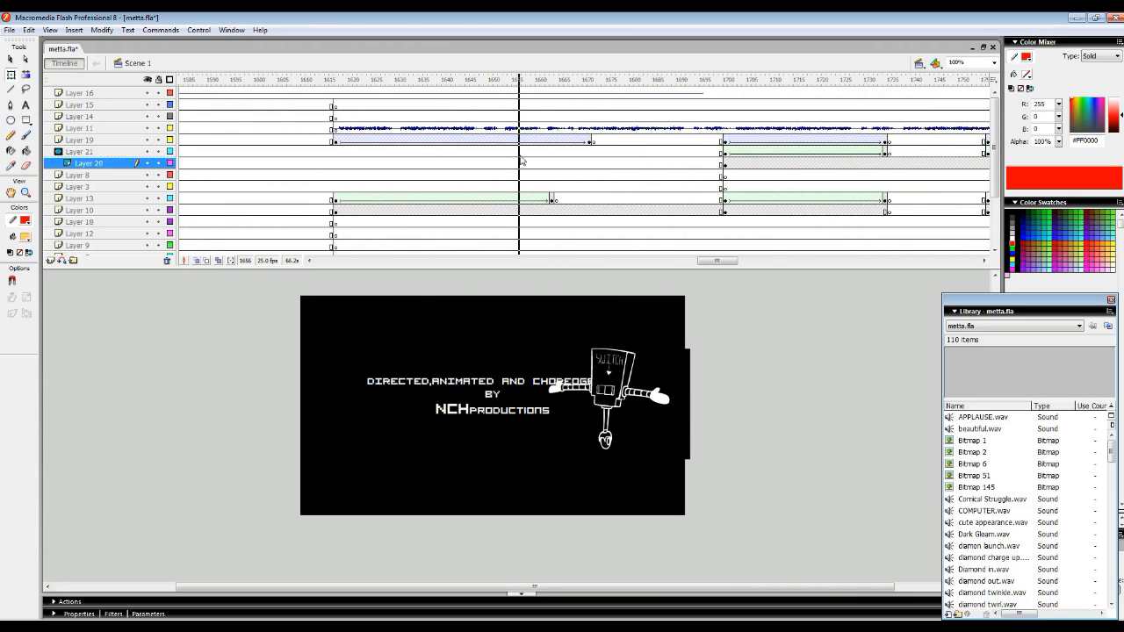
click(338, 141)
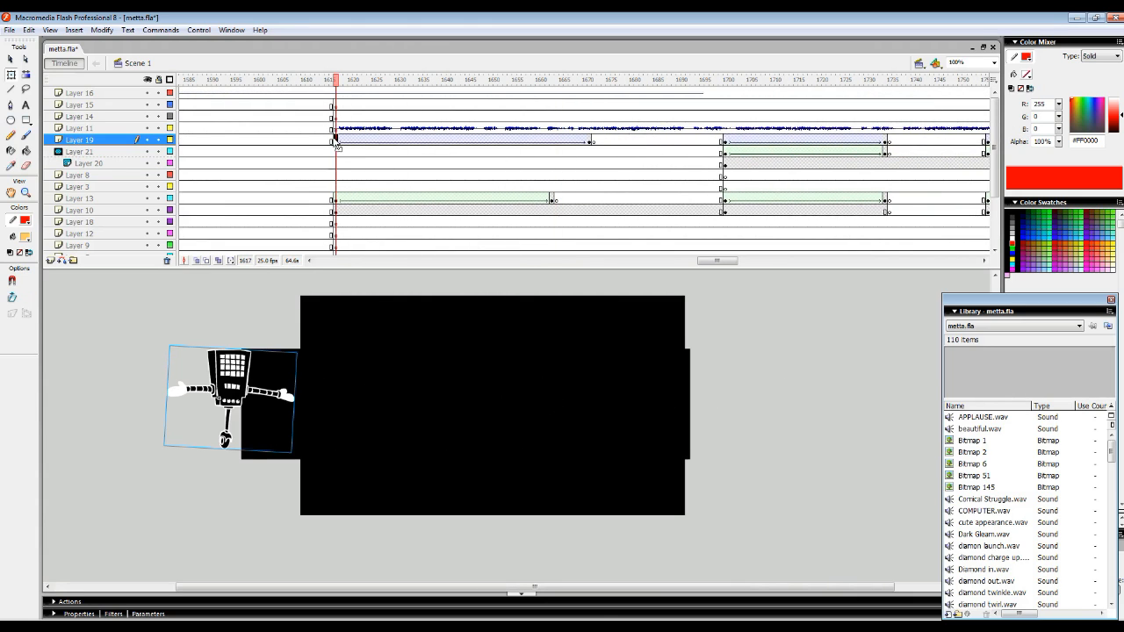
click(279, 375)
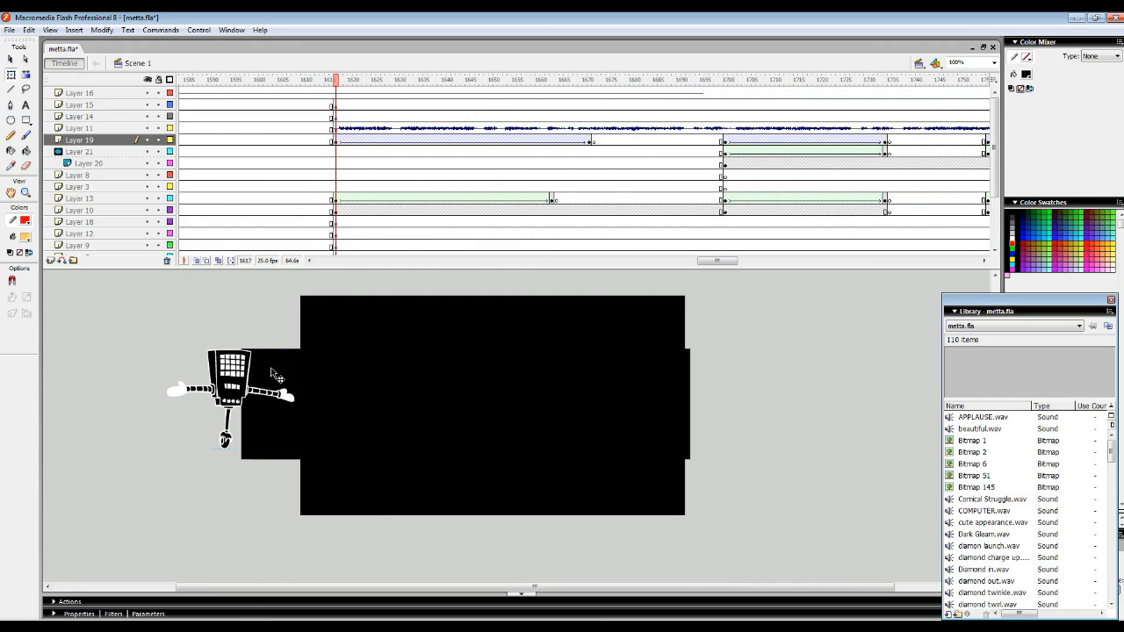
click(333, 200)
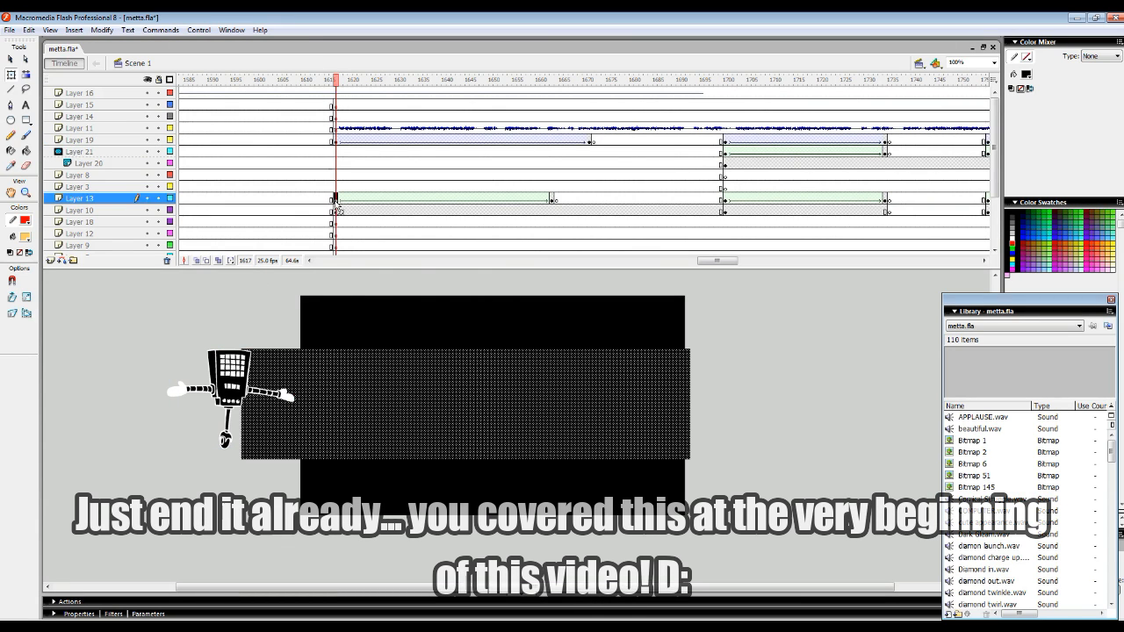
click(552, 201)
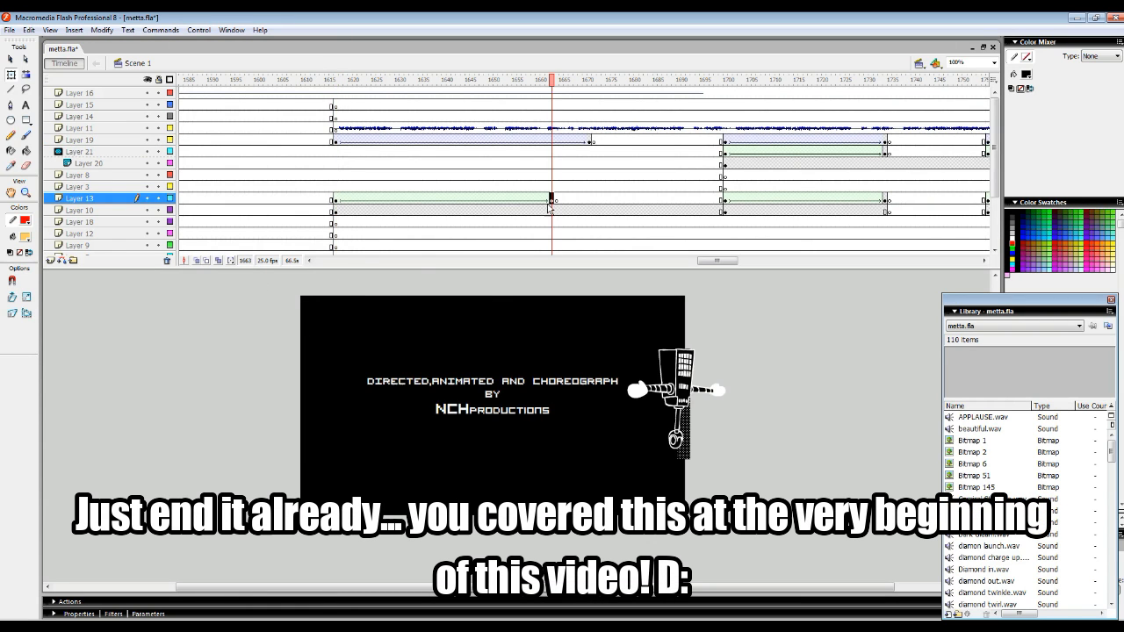
Try narrowing the black cover rectangle on Layer 13 at frame 1617 to reveal the credit text, and undo the change.
click(335, 201)
click(253, 402)
drag(253, 402, 622, 404)
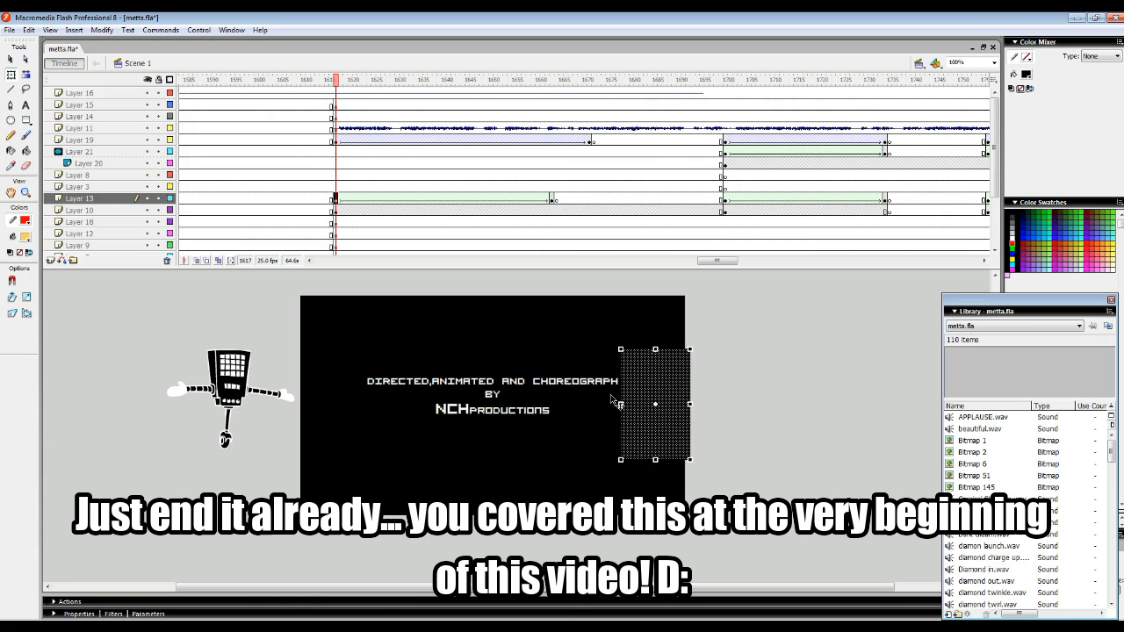
key(ctrl+z)
Scrub through the credits sequence from frame 1617 to frame 1855 to review the text reveals.
click(339, 83)
drag(339, 84, 599, 83)
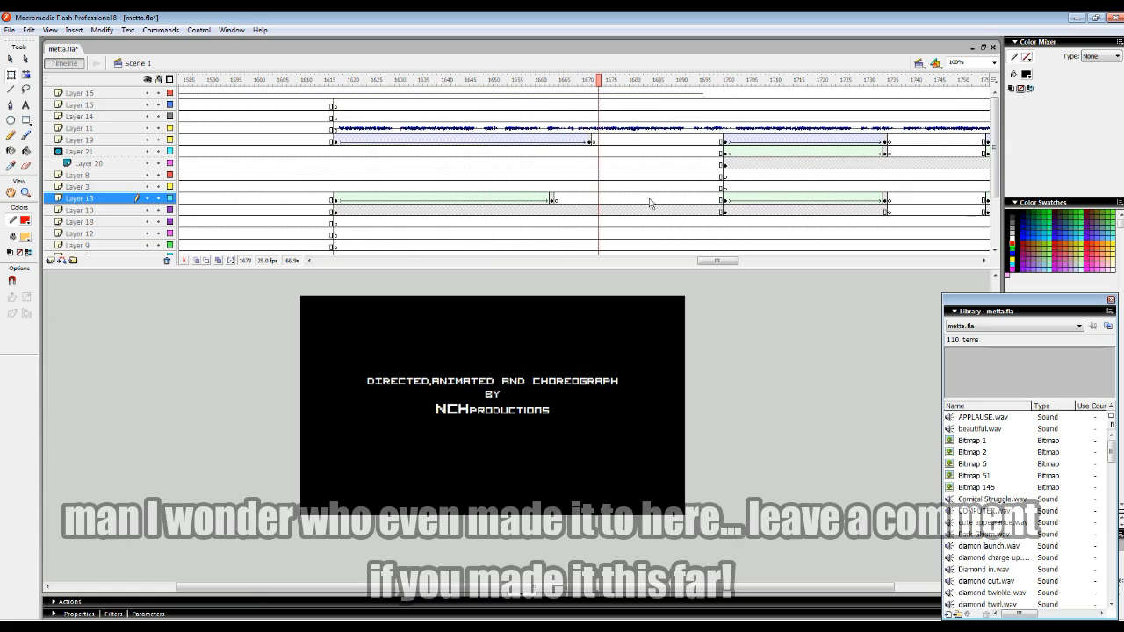
click(650, 210)
drag(723, 264, 783, 262)
drag(476, 83, 273, 99)
Revisit the white outline effect at frame 1370 and the robot's credits reveal at frame 1788.
drag(772, 261, 647, 262)
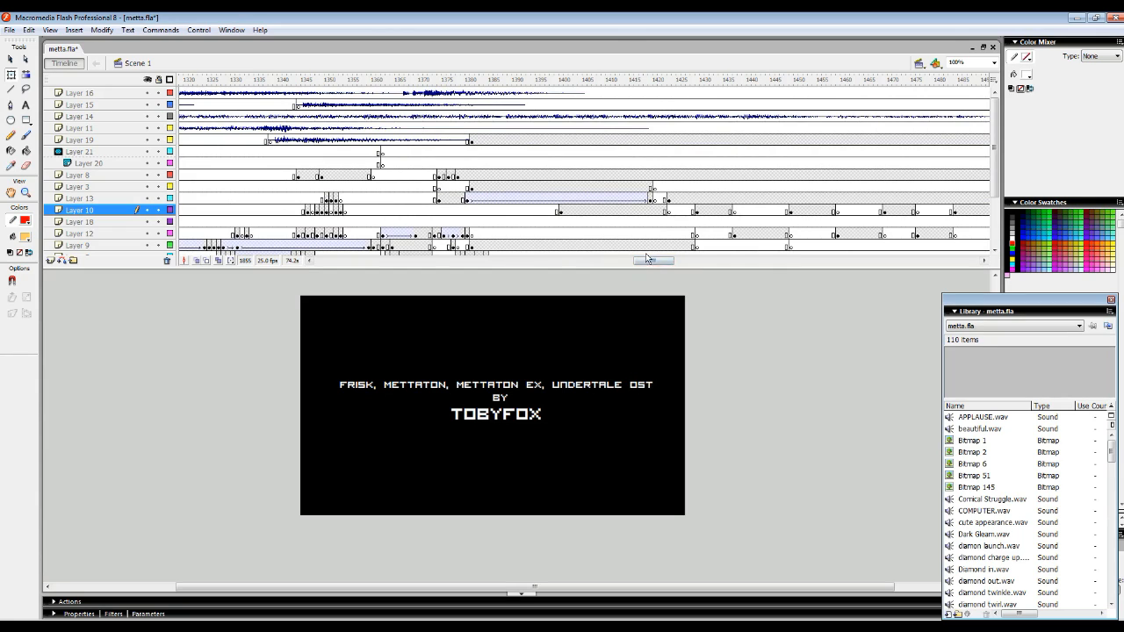
drag(653, 261, 644, 261)
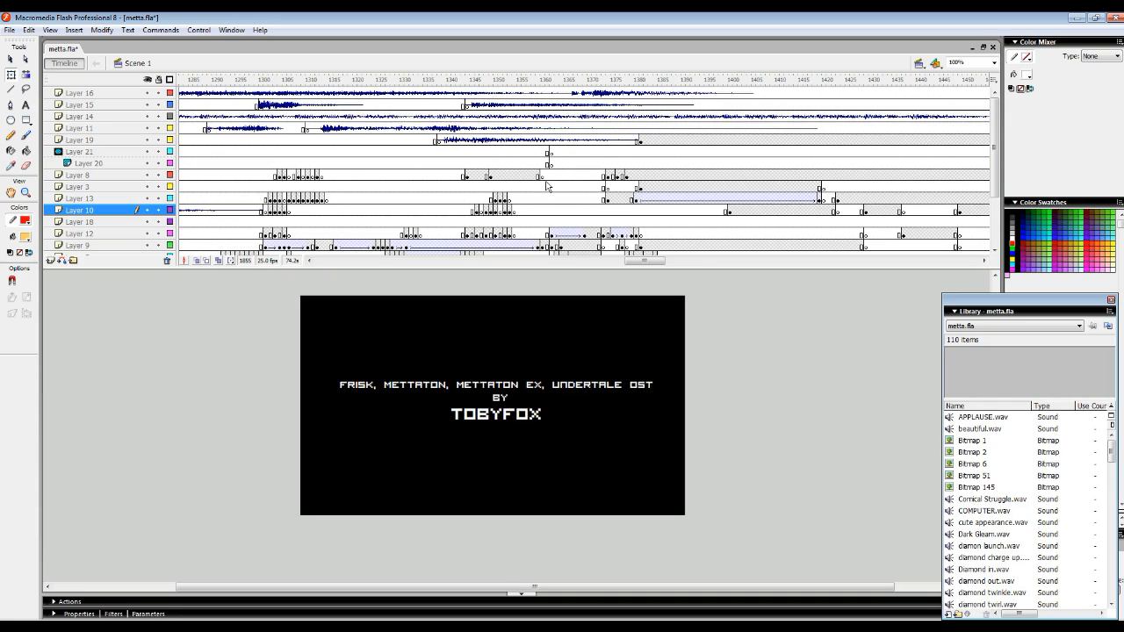
click(589, 164)
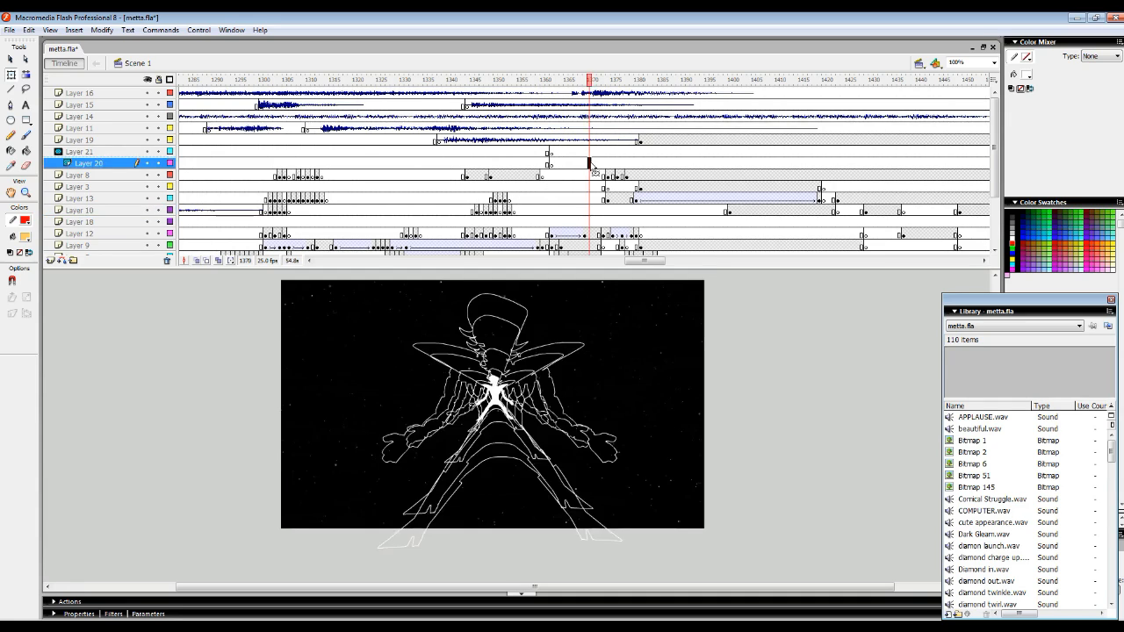
click(677, 169)
drag(658, 260, 753, 260)
click(705, 179)
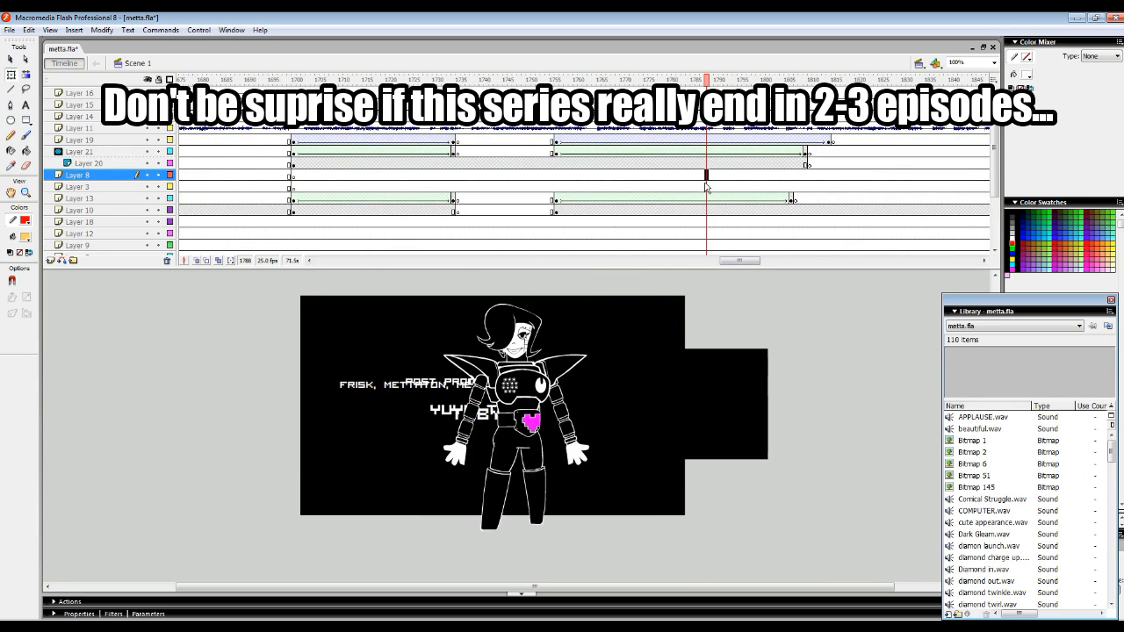